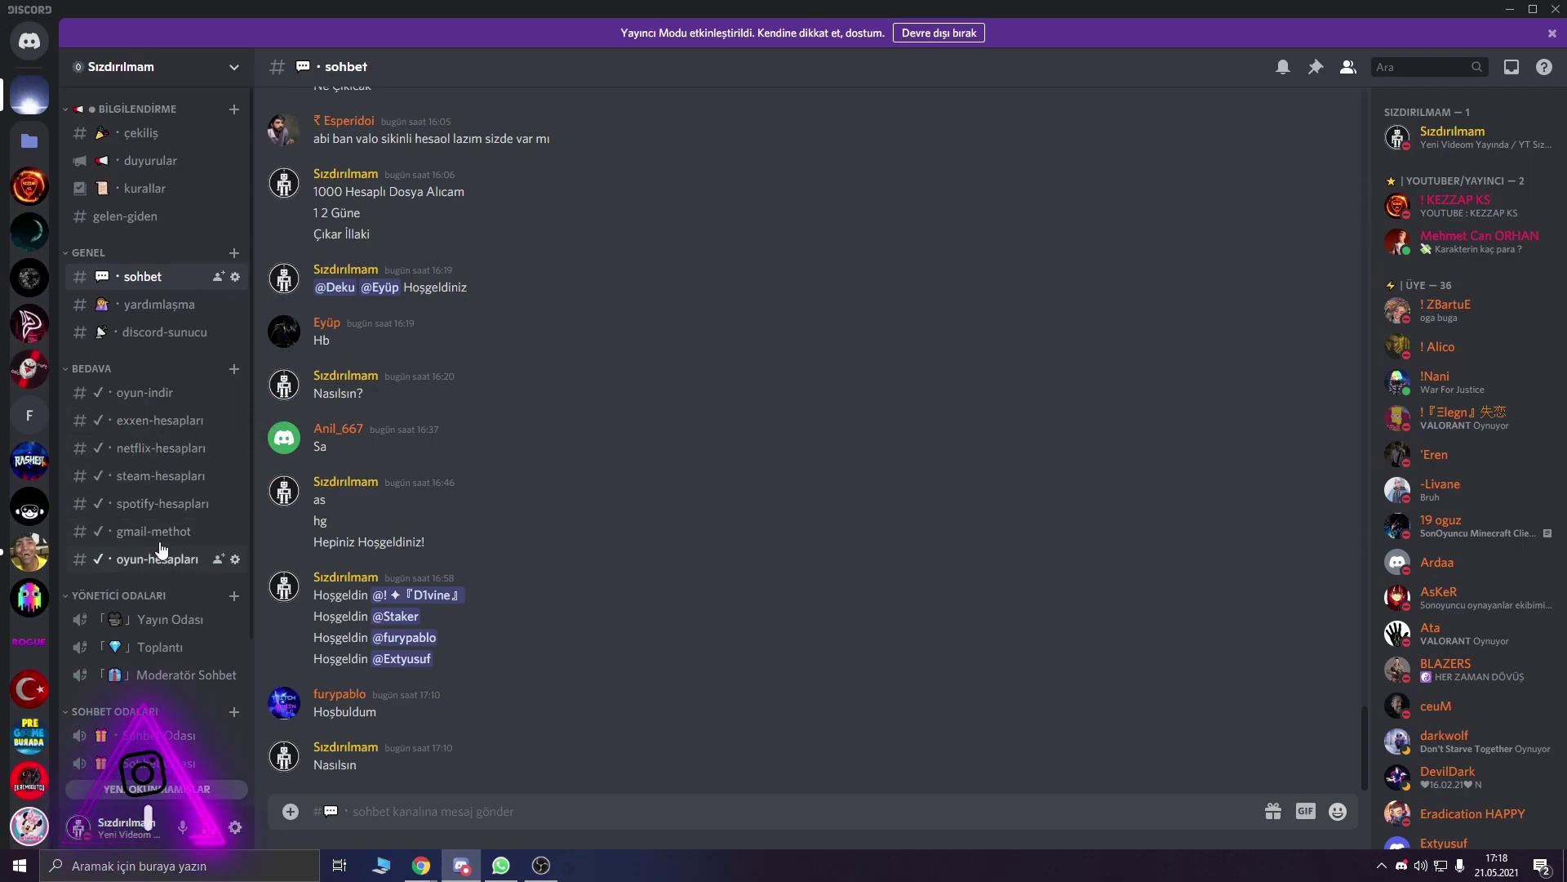
Step: Look through the oyun-hesapları, sohbet and yardımlaşma channels of the Sızdırılmam server
left_click(180, 561)
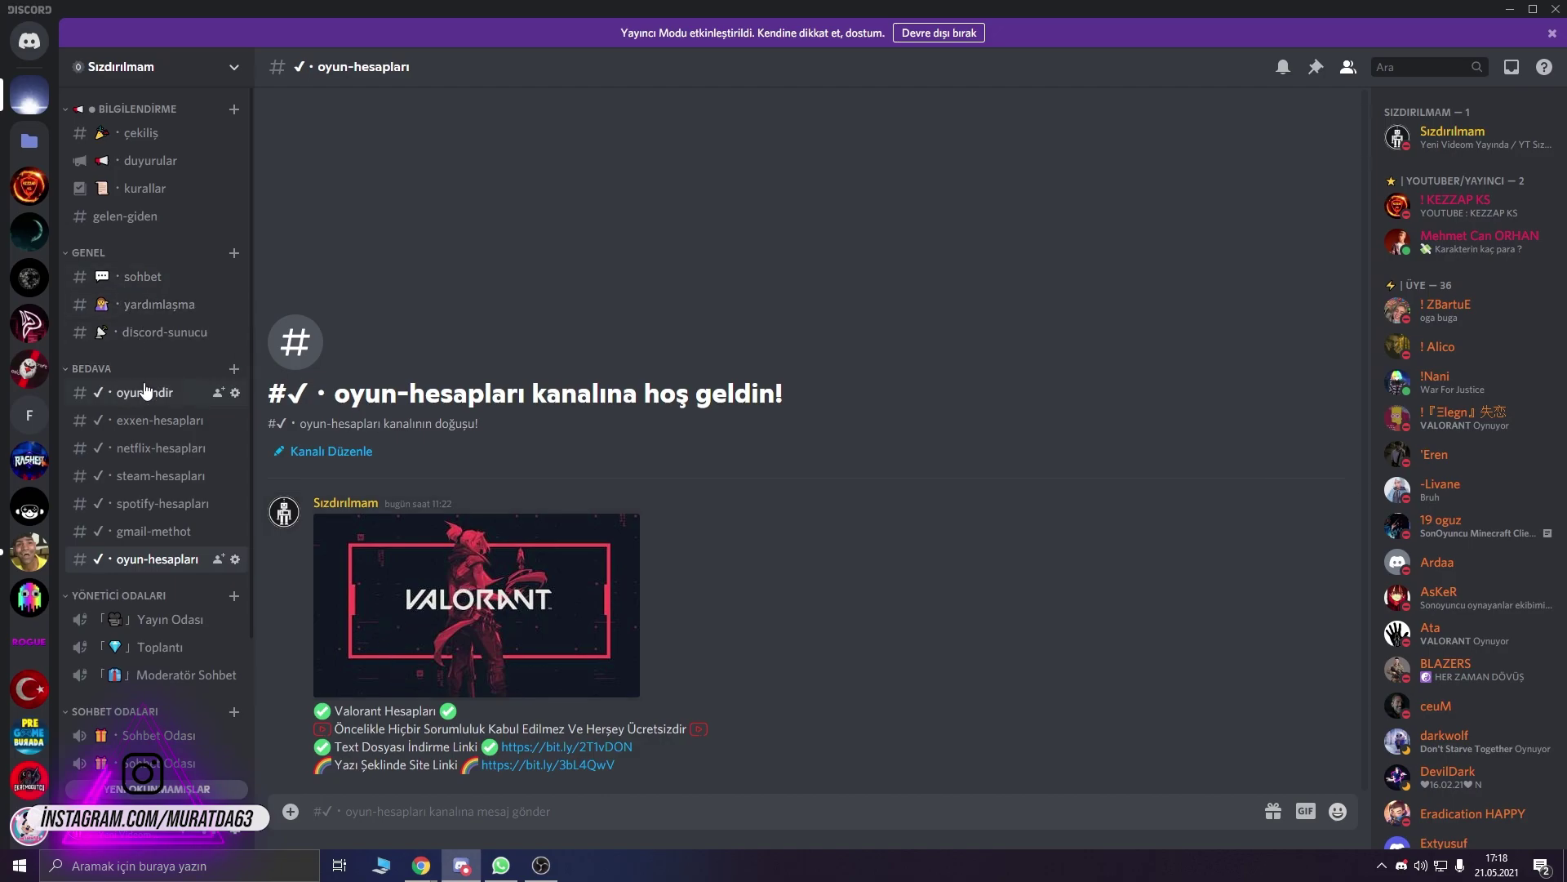
left_click(131, 281)
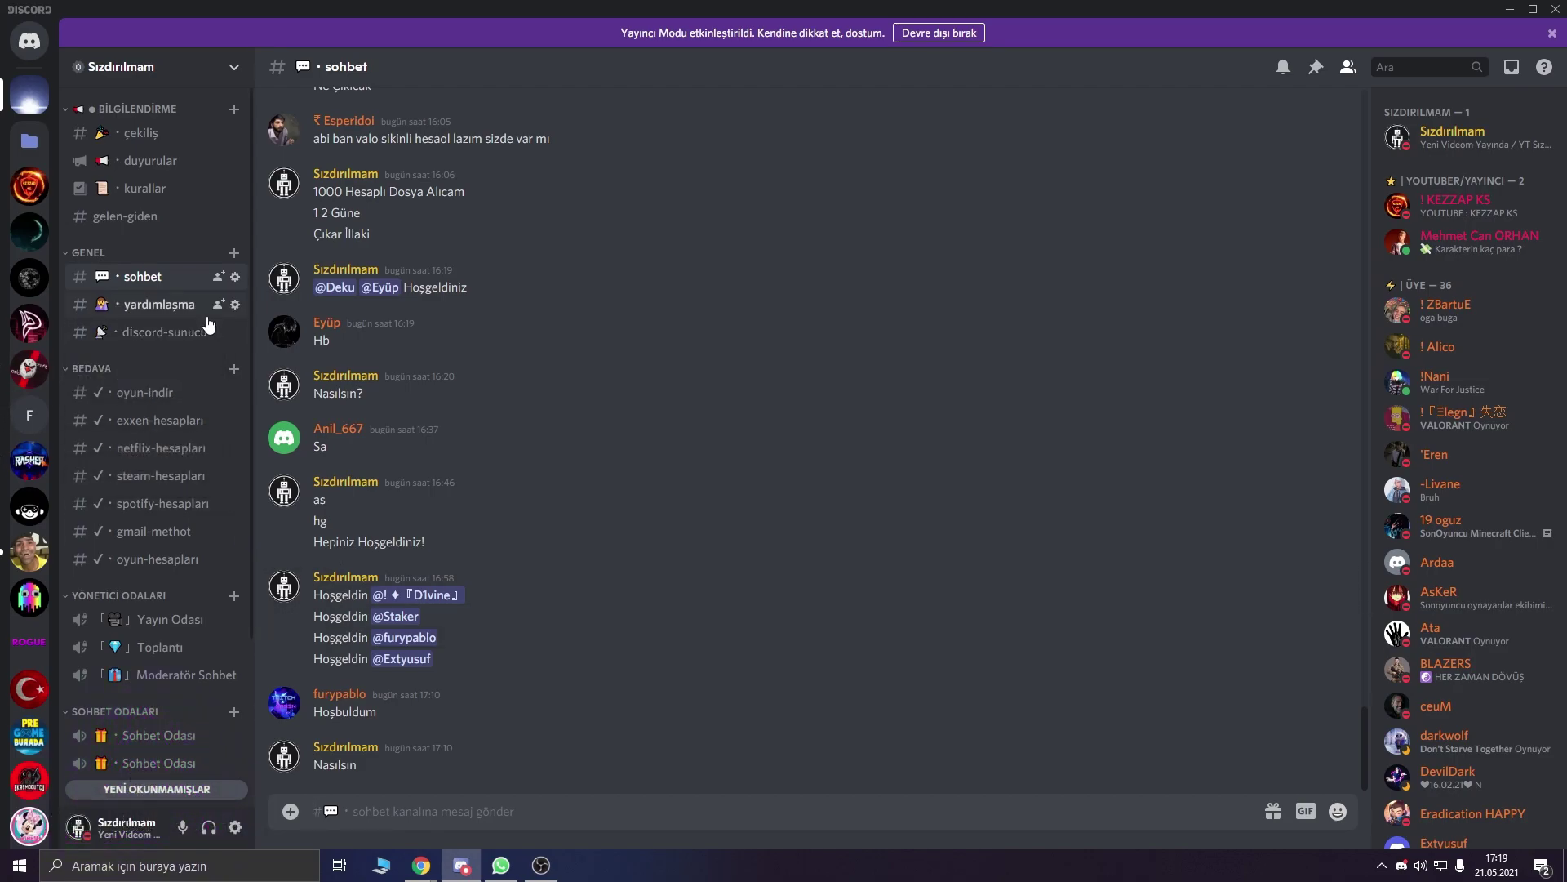
left_click(163, 306)
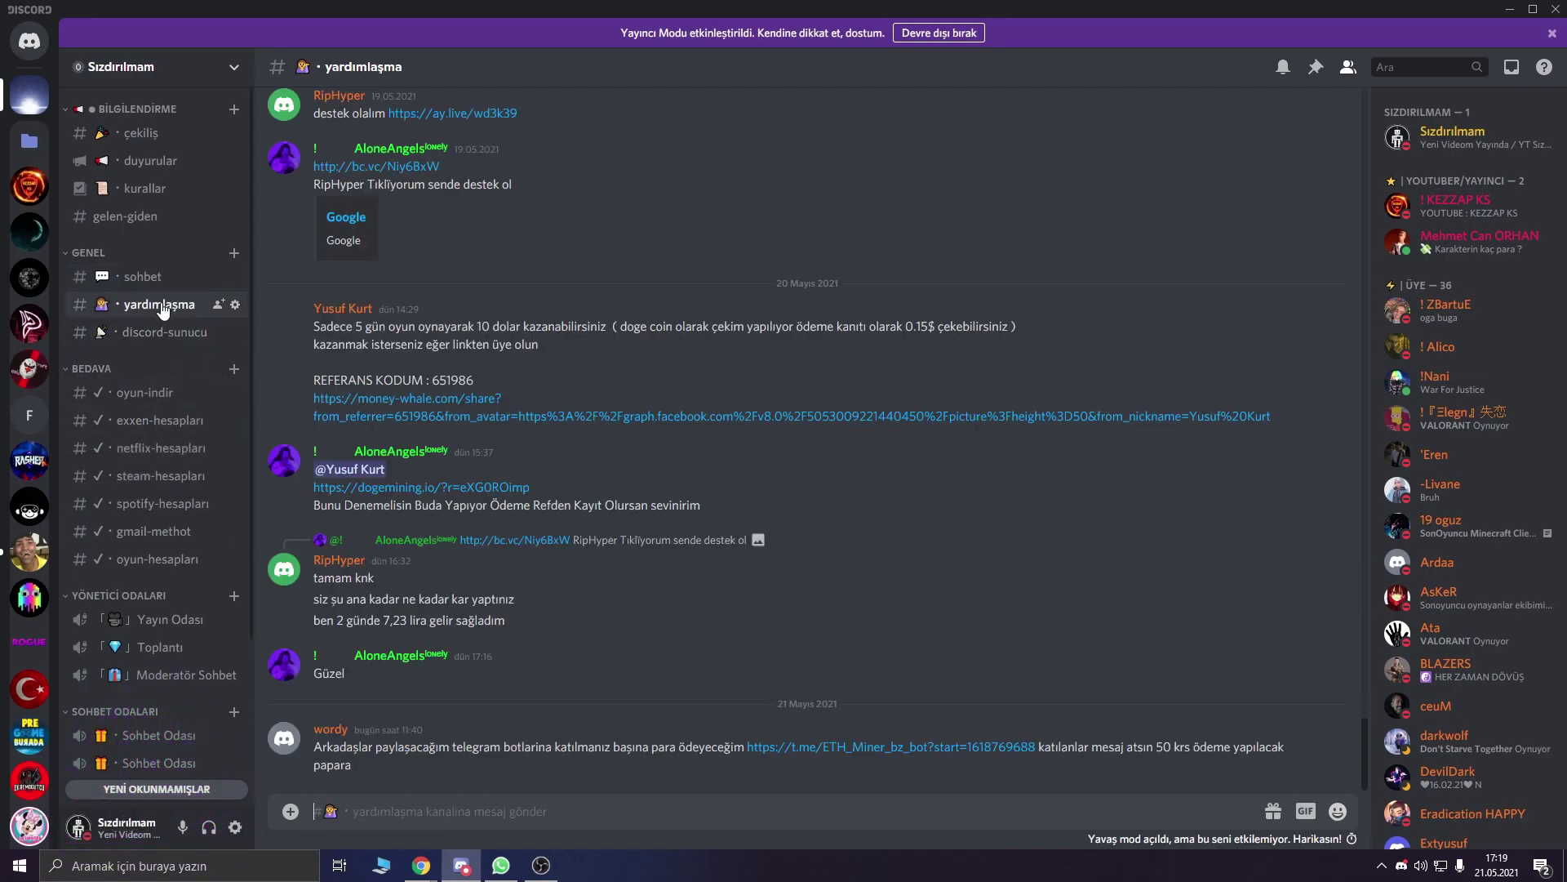
scroll(684, 545, "up", 3)
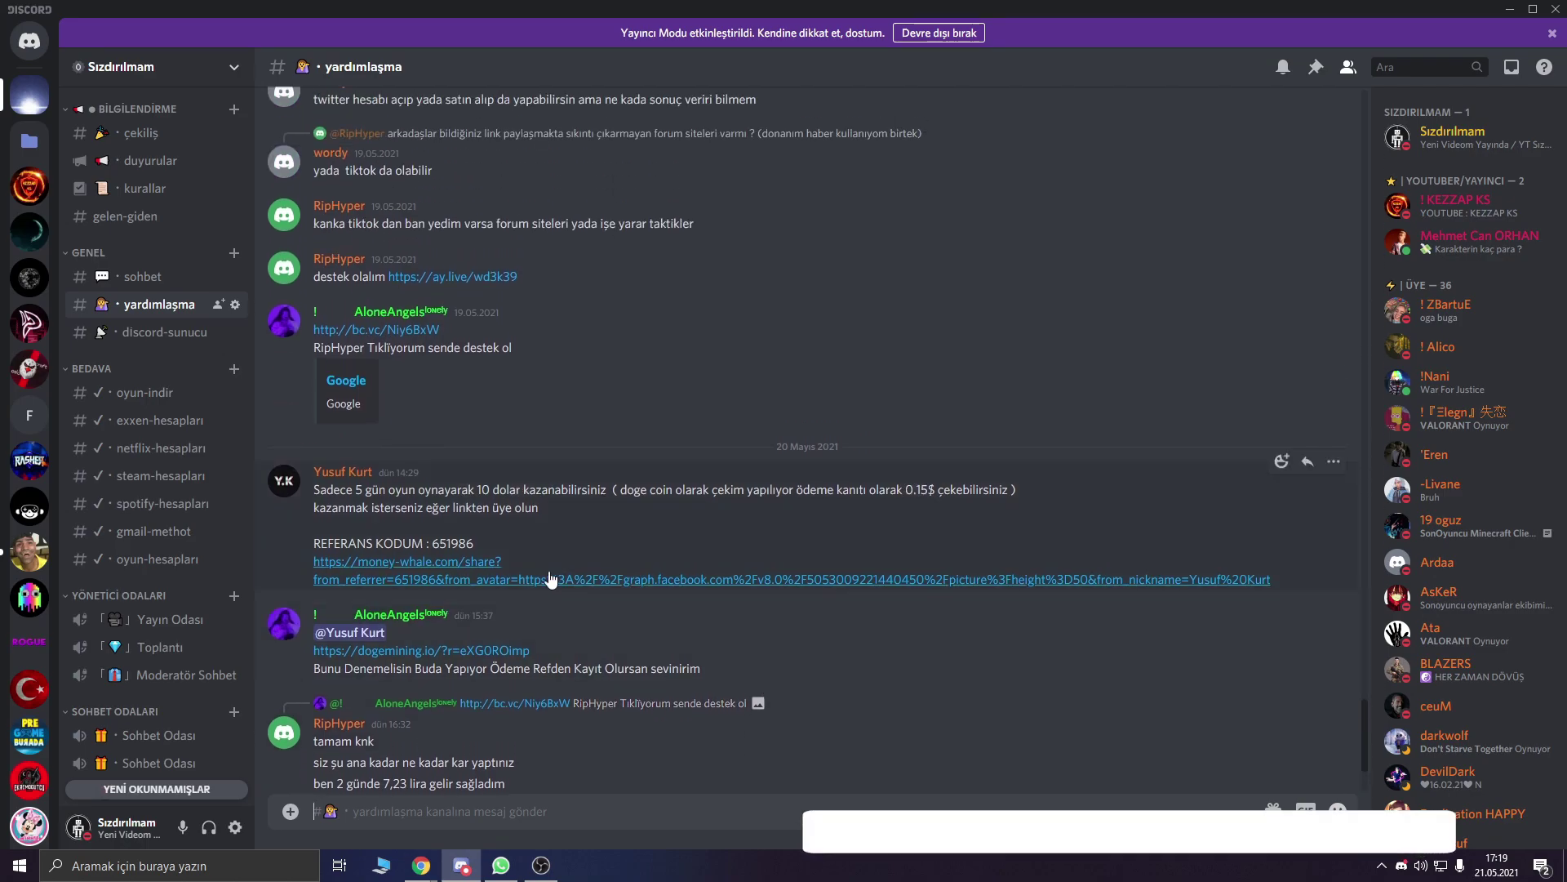
scroll(530, 670, "down", 2)
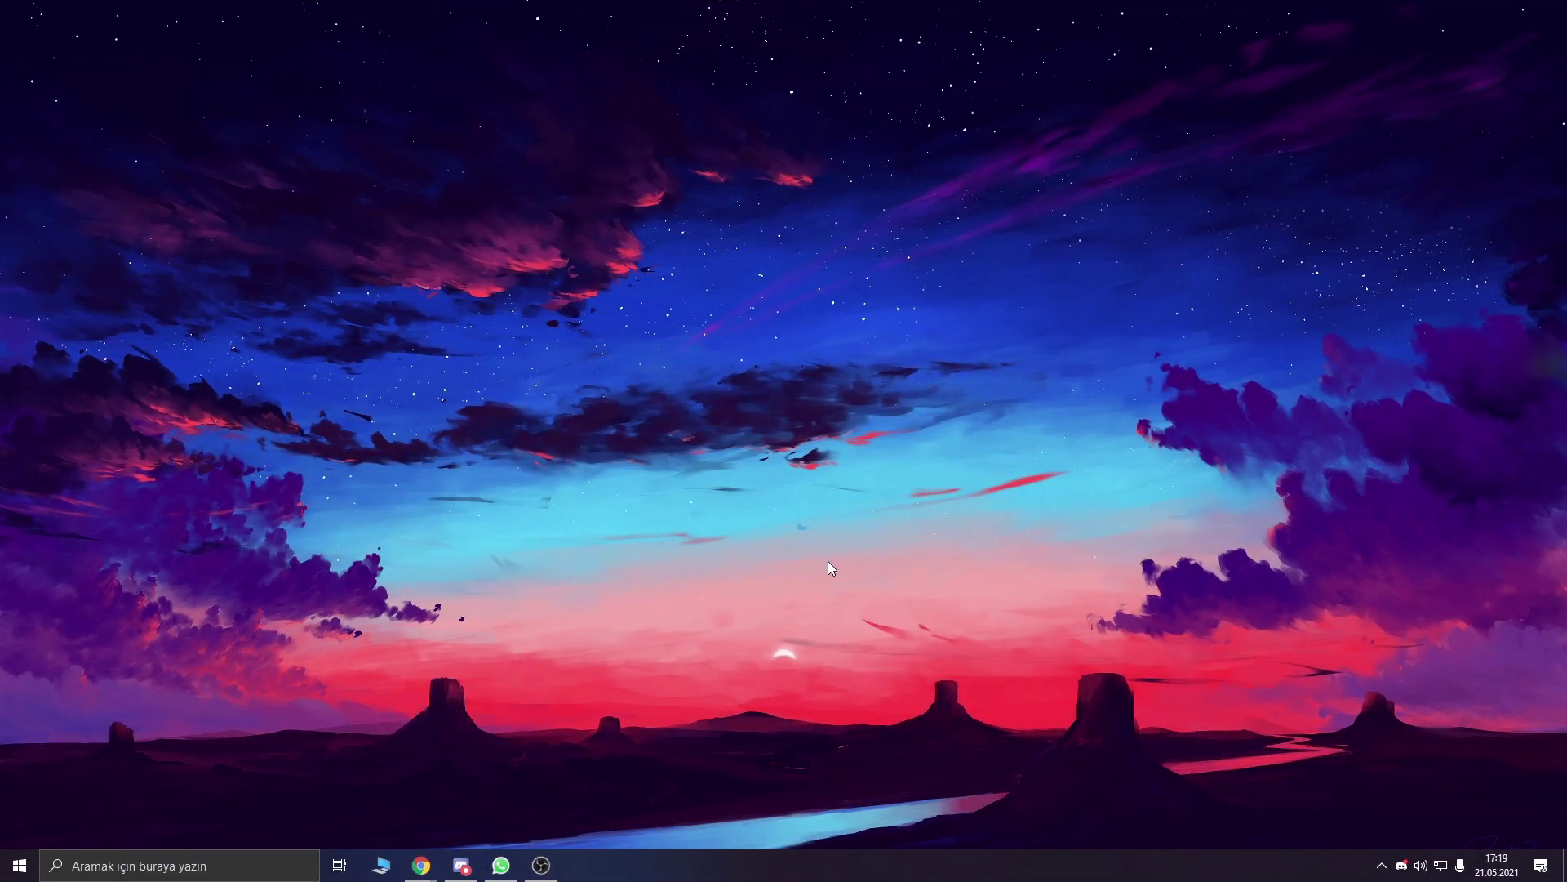
Step: Open the Local Group Policy Editor by running gpedit.msc
key("super+r")
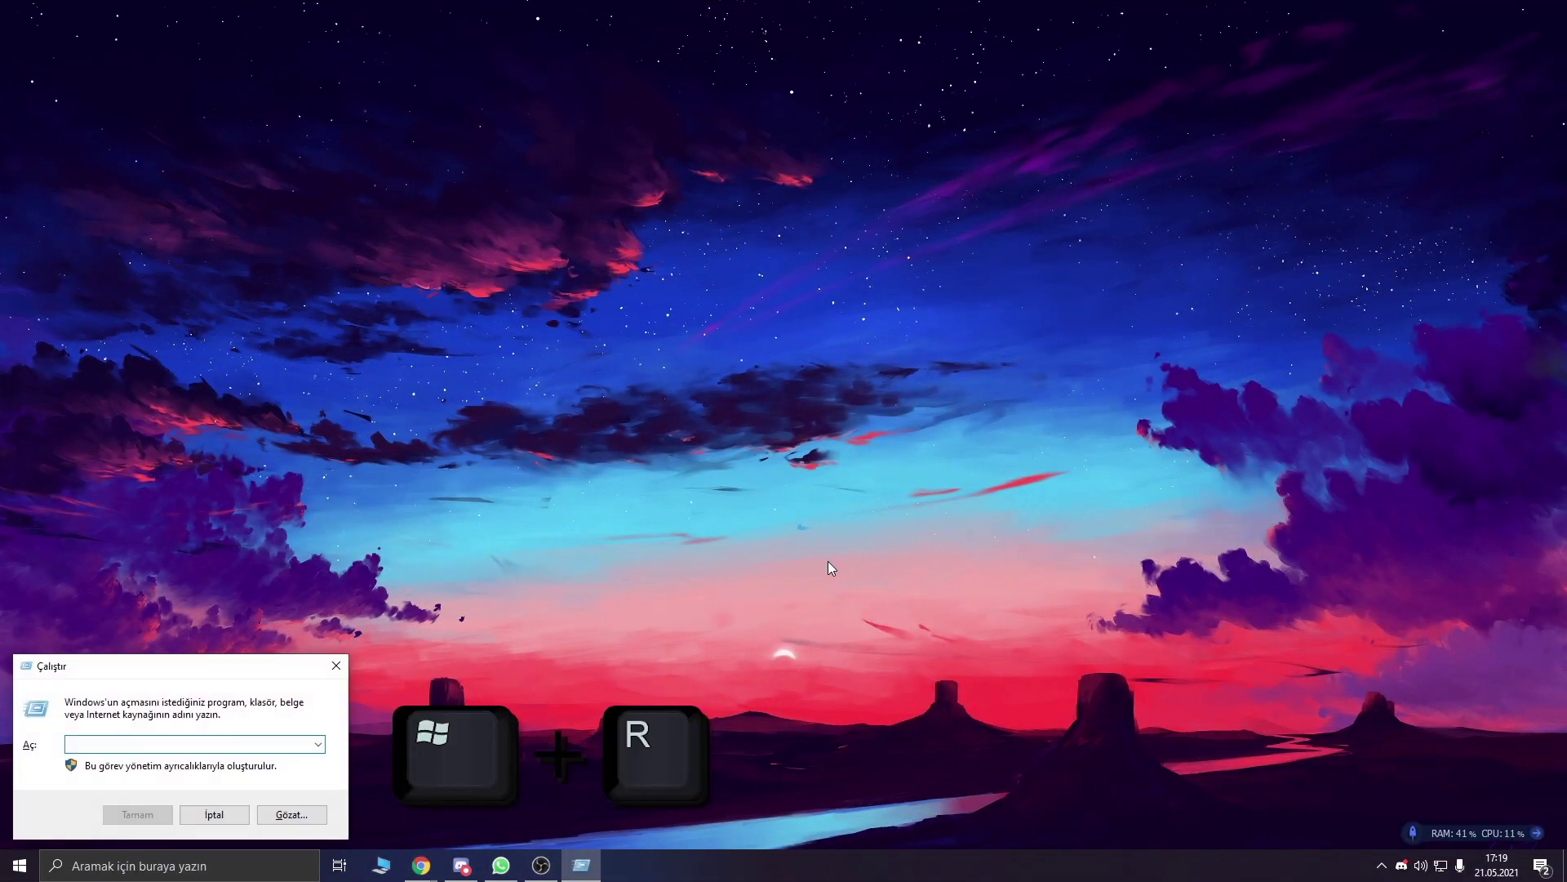
left_click_drag(233, 670, 867, 285)
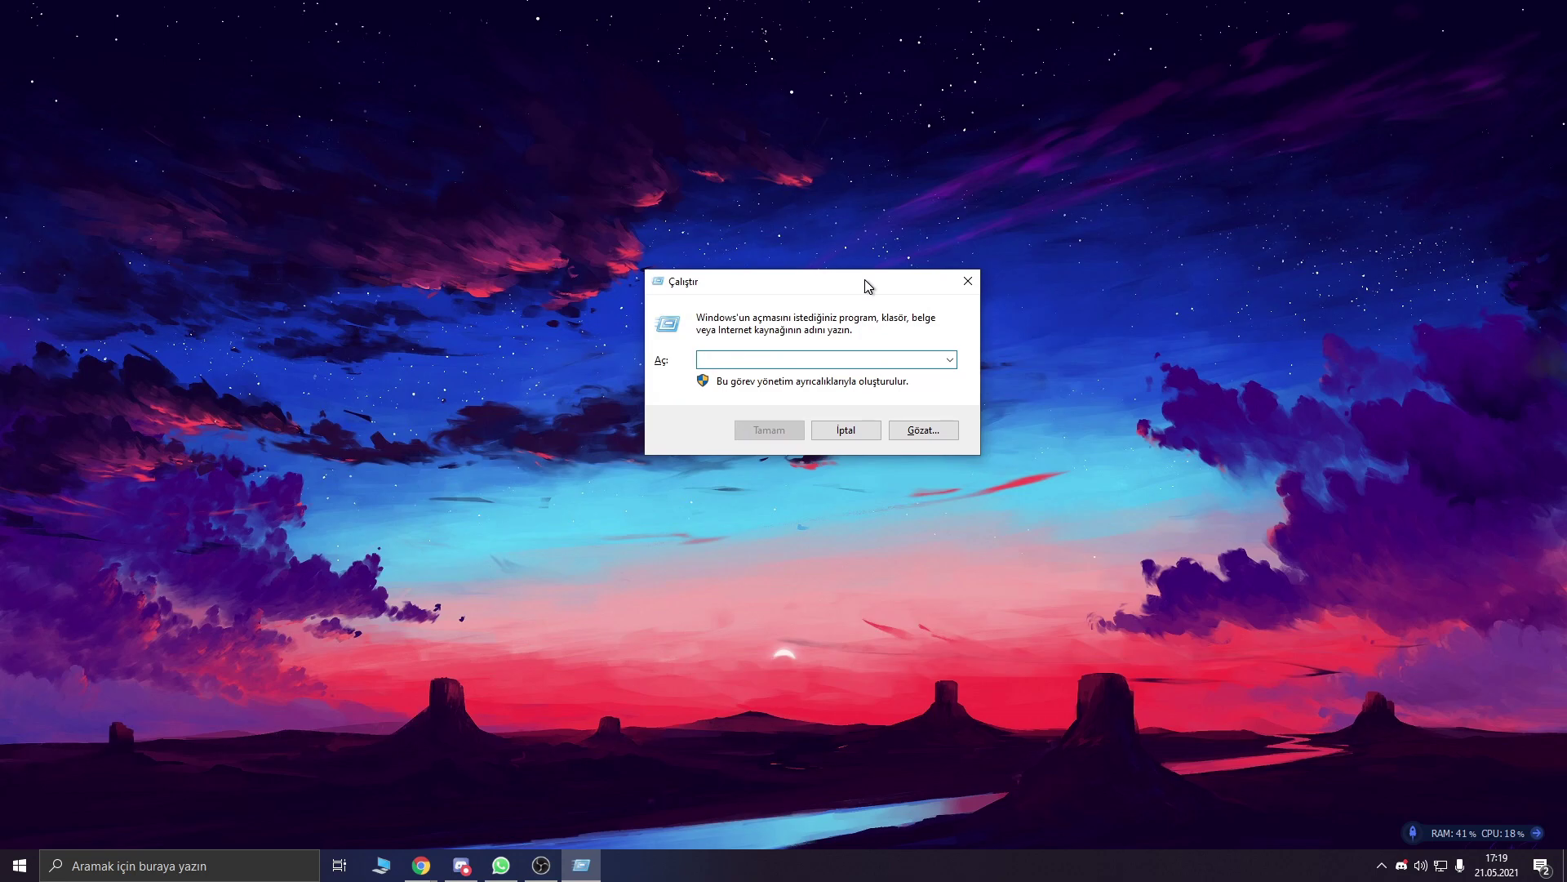
type("gpedit")
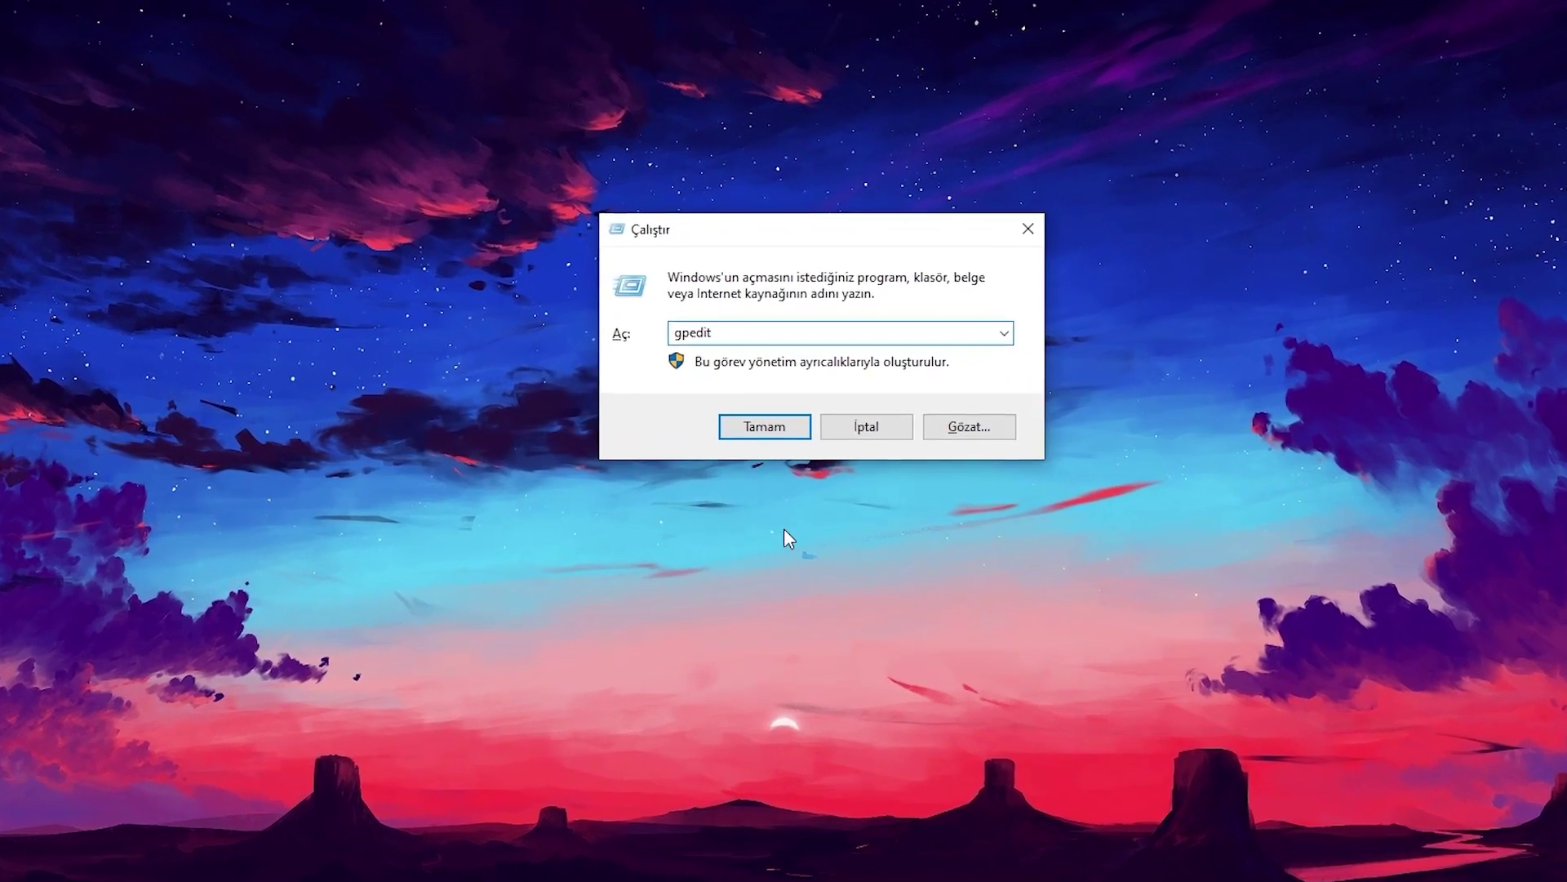
type(".msc")
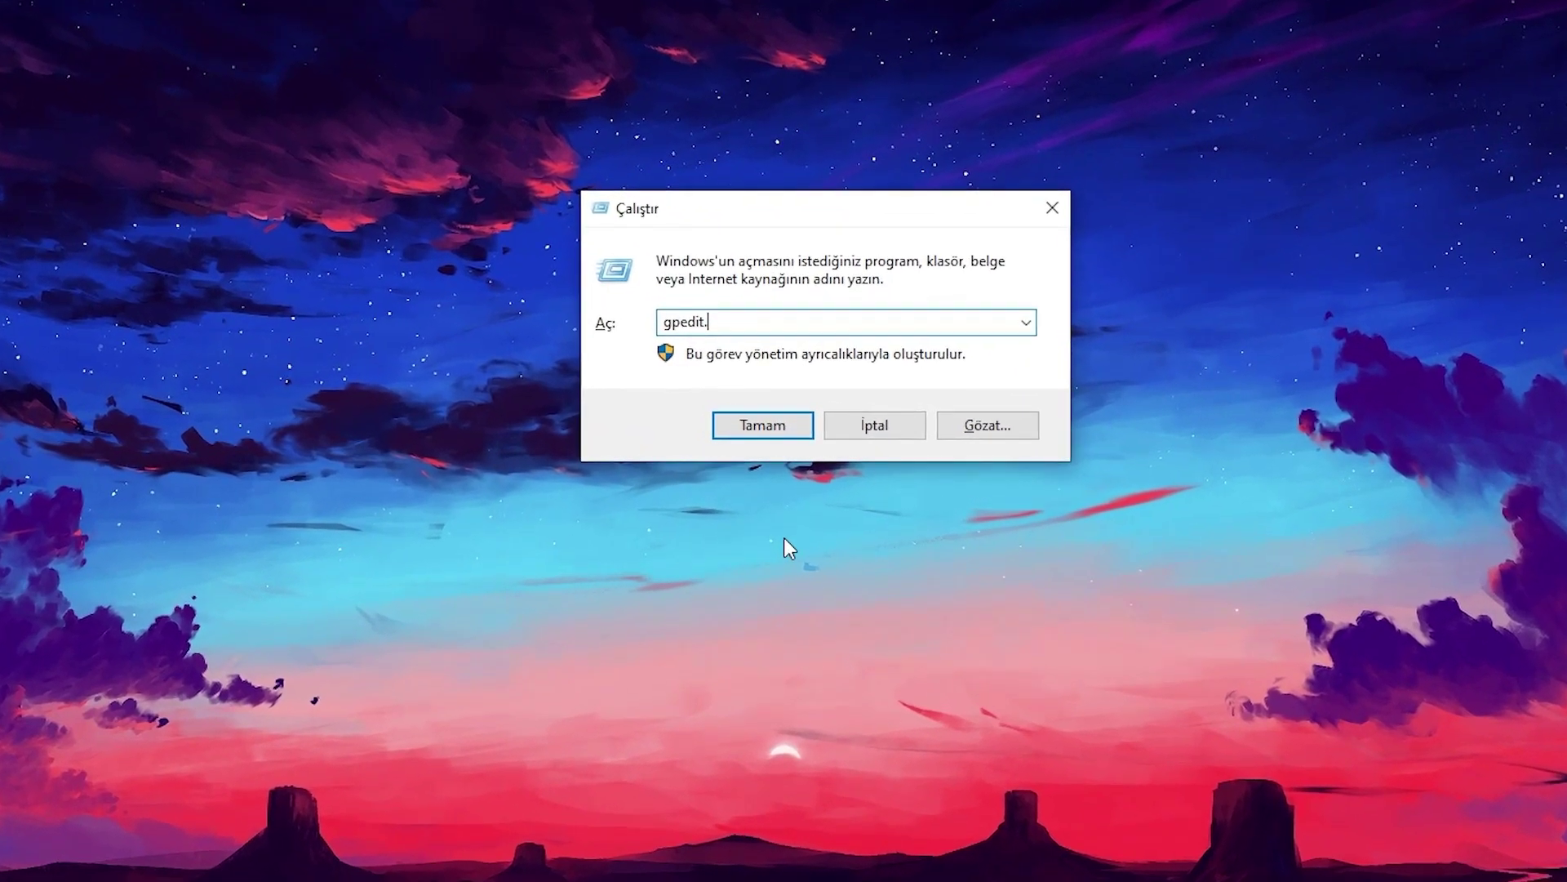
key("Return")
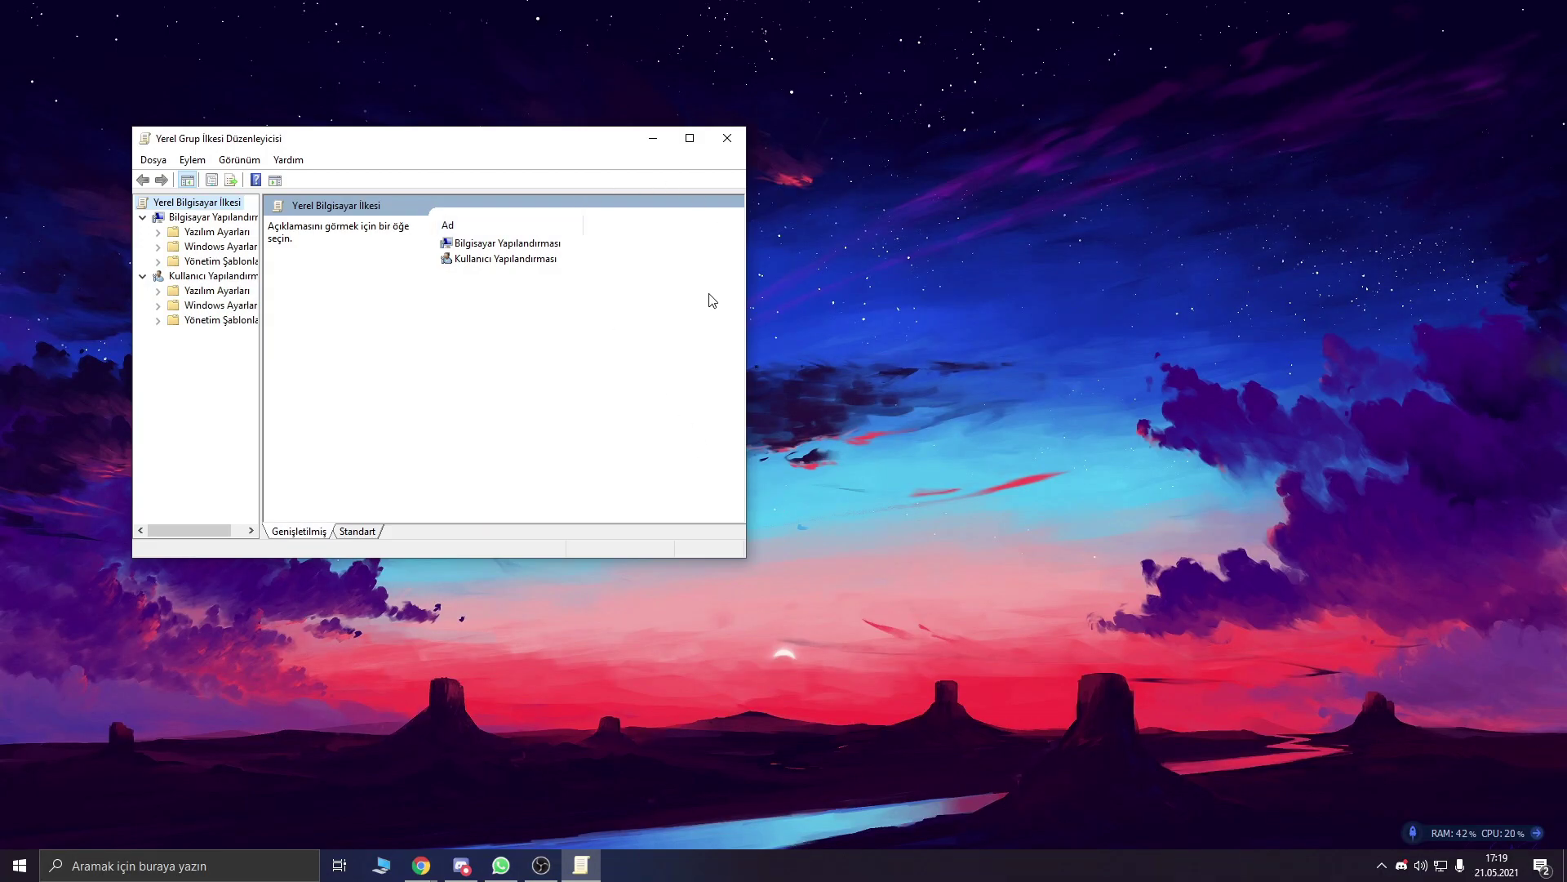
Step: Maximize the policy editor, widen its tree and open QoS Paket Zamanlayıcısı under Bilgisayar Yapılandırması > Yönetim Şablonları > Ağ
left_click(689, 138)
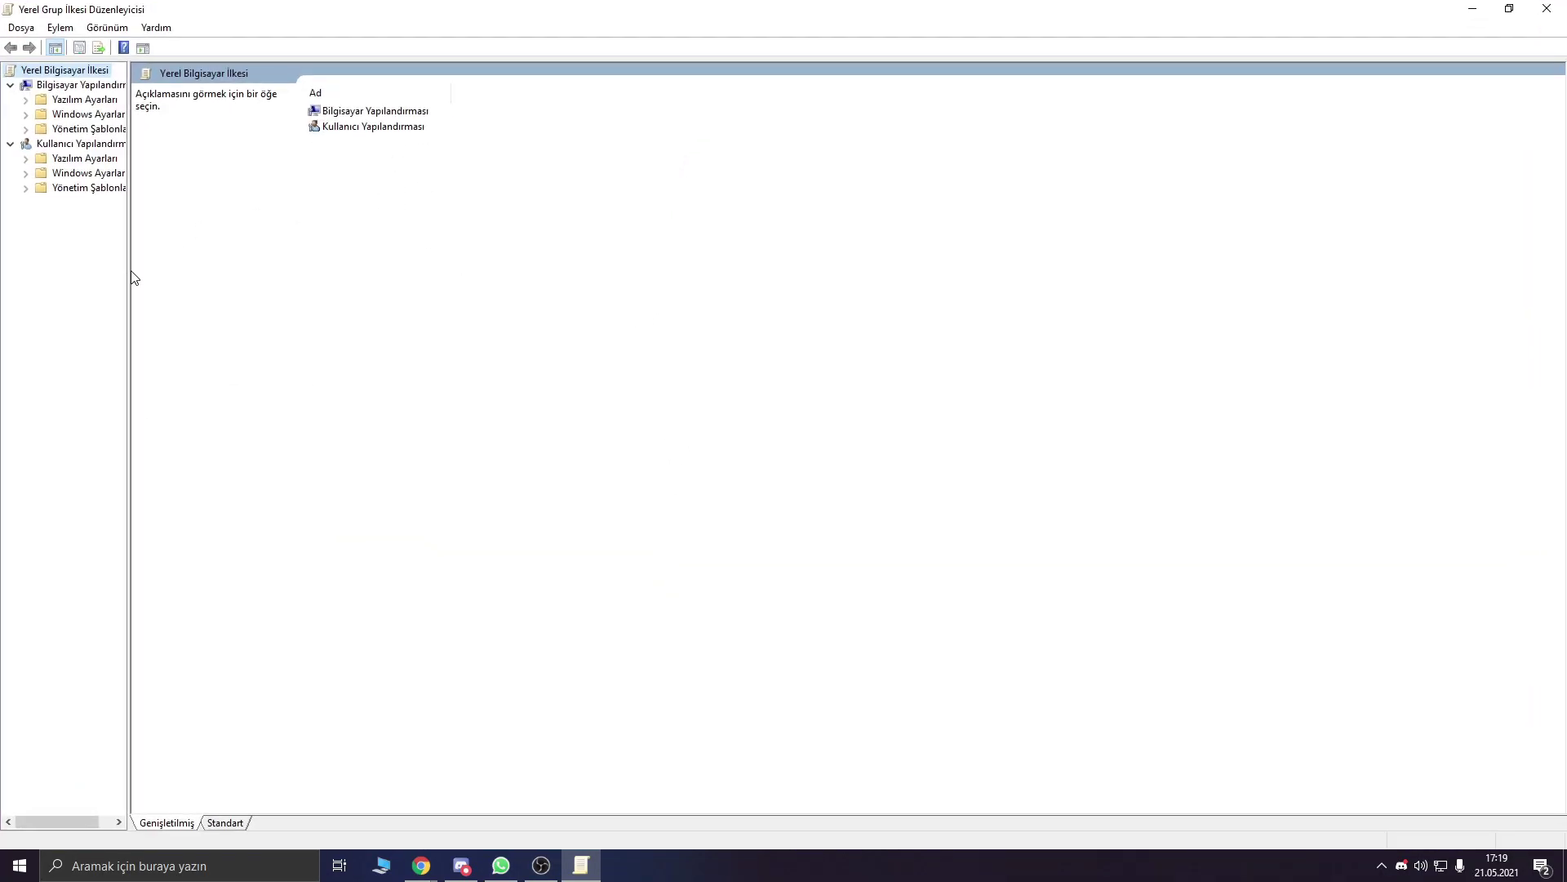
left_click_drag(131, 271, 346, 289)
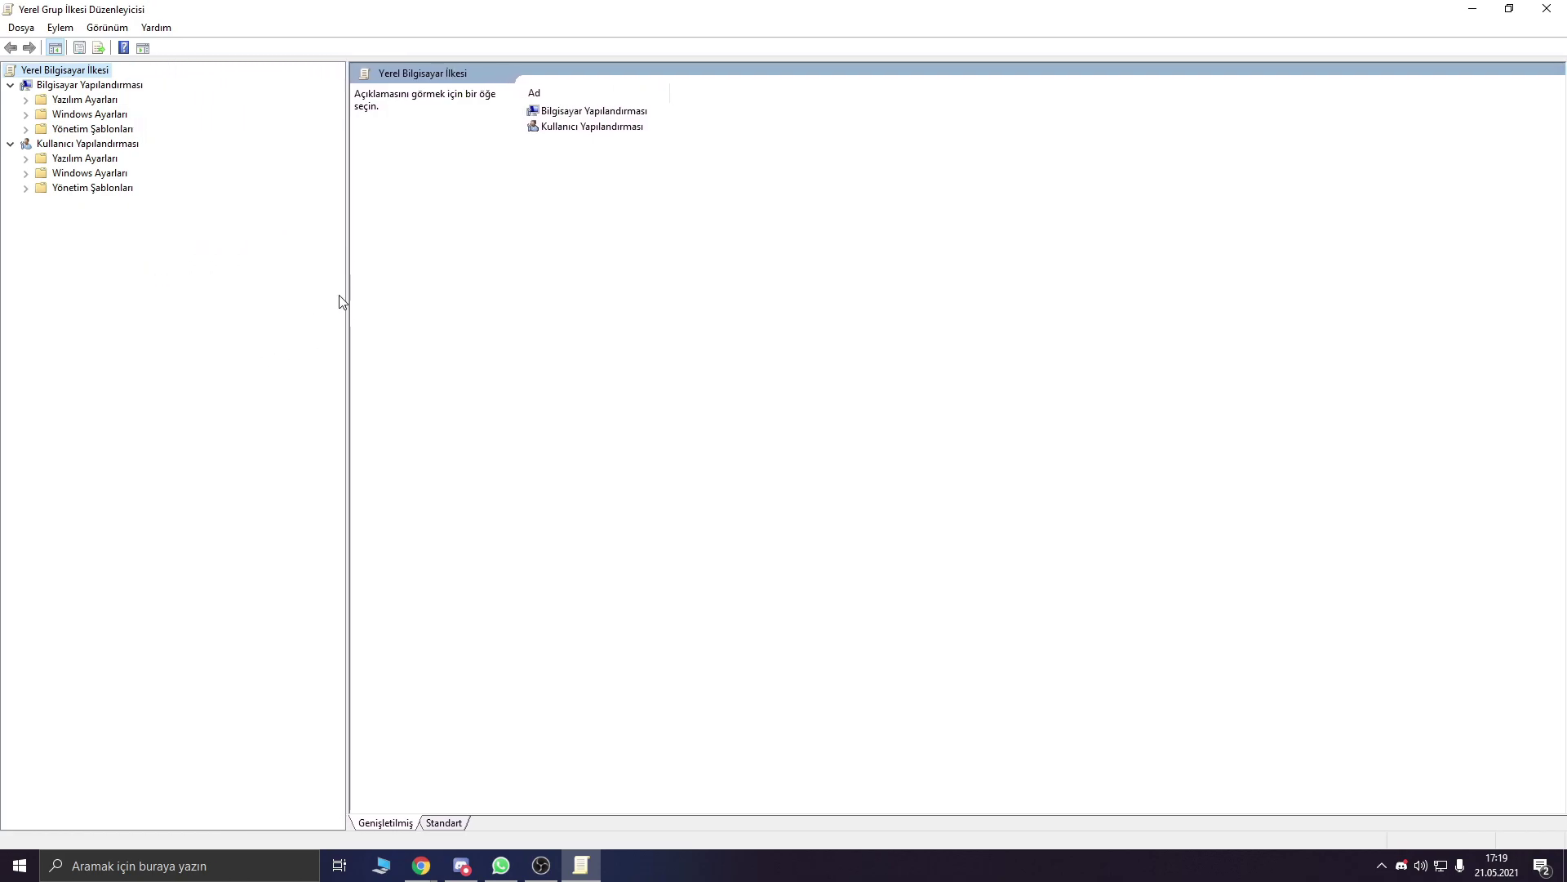
left_click(27, 129)
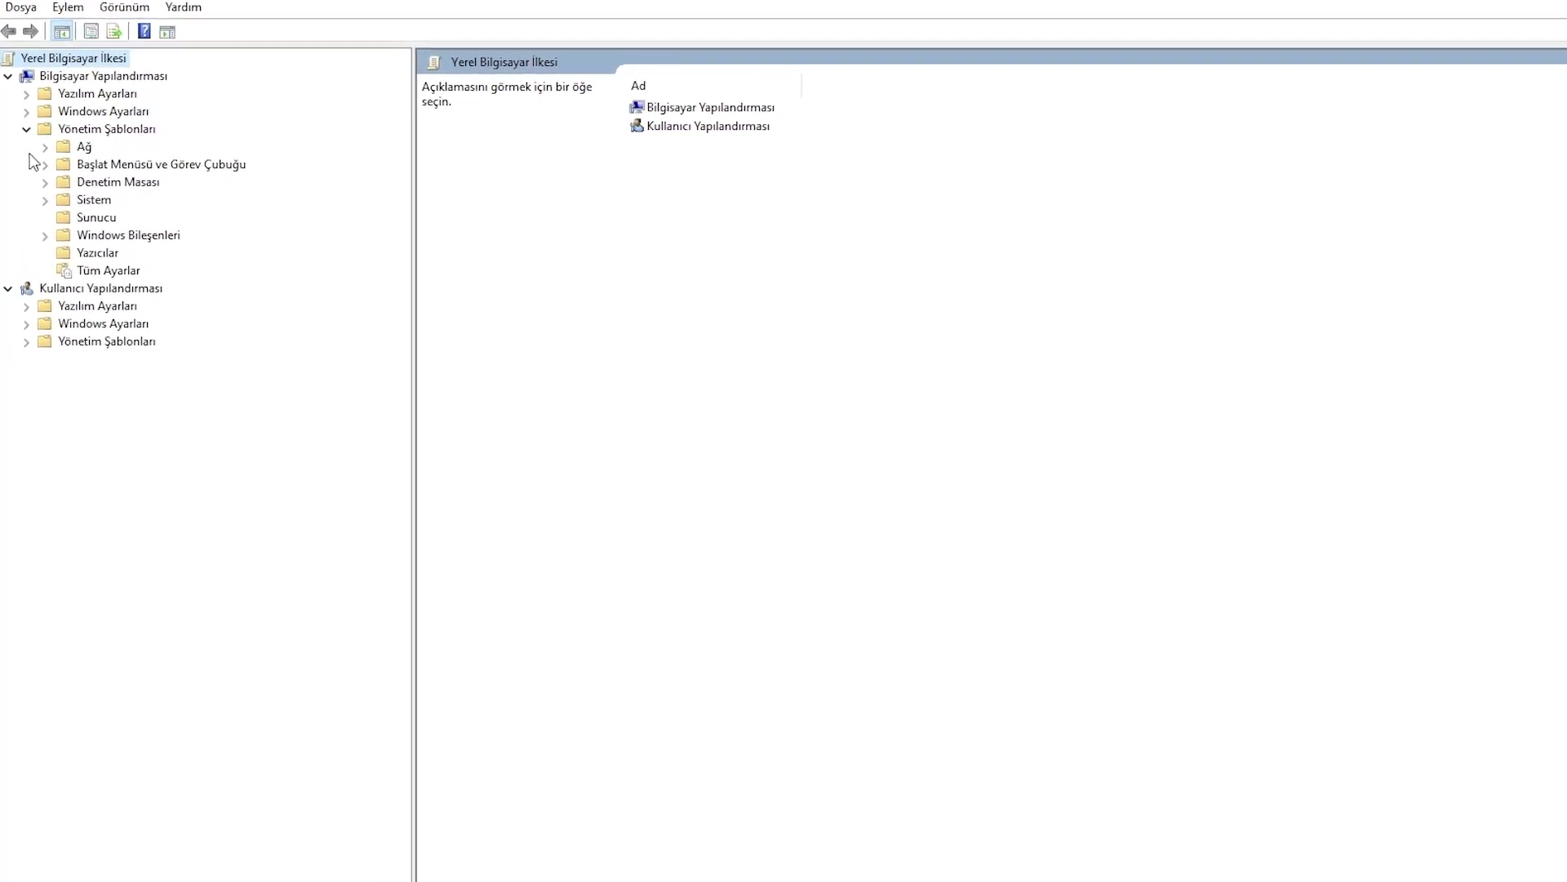
left_click(45, 147)
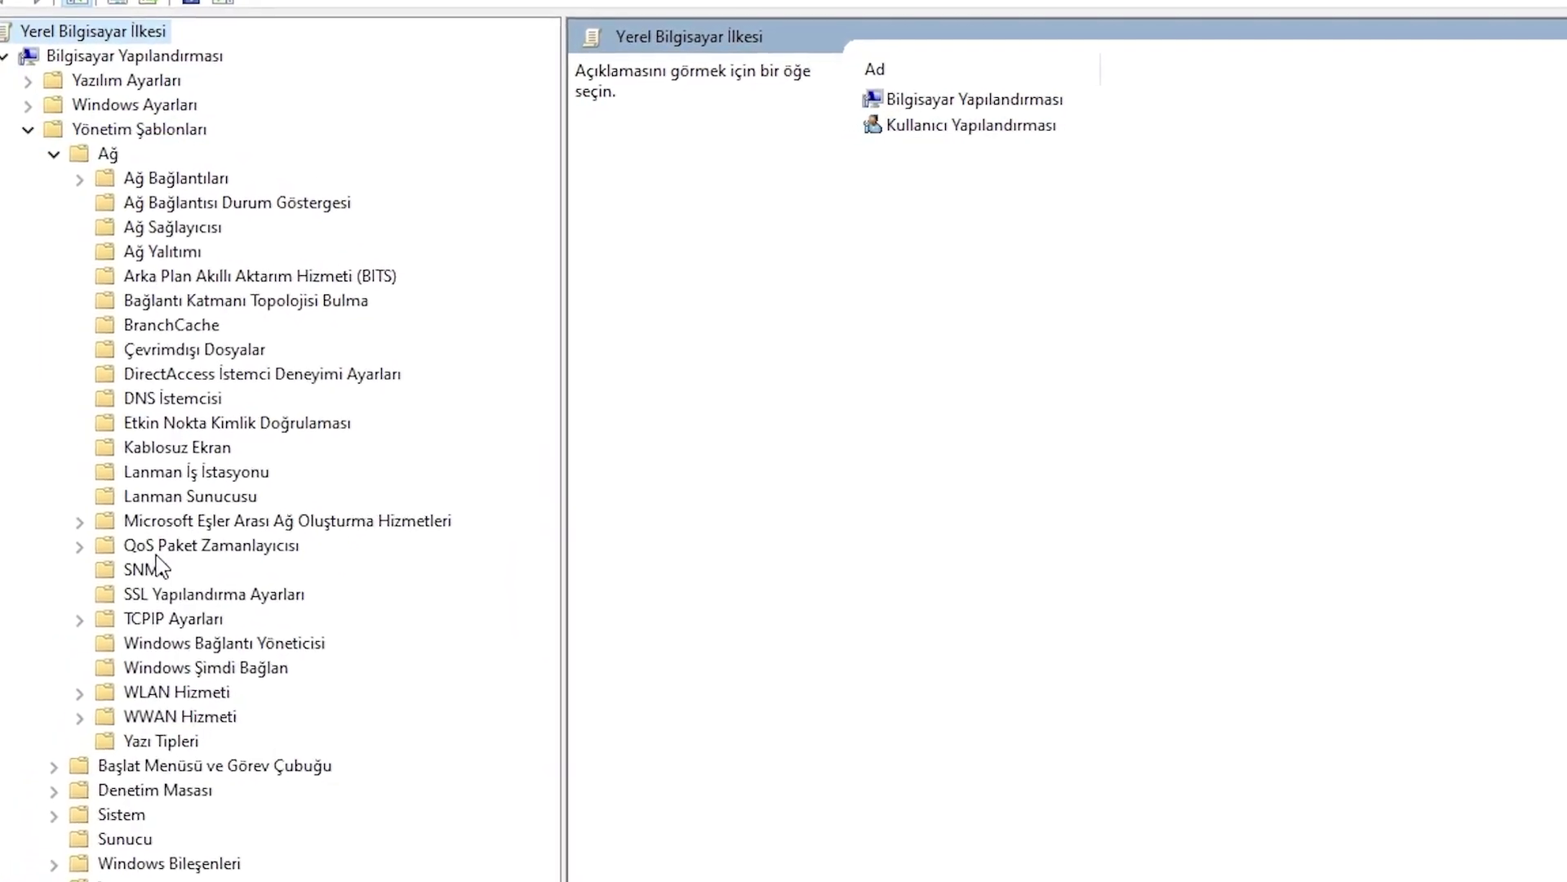
left_click(126, 605)
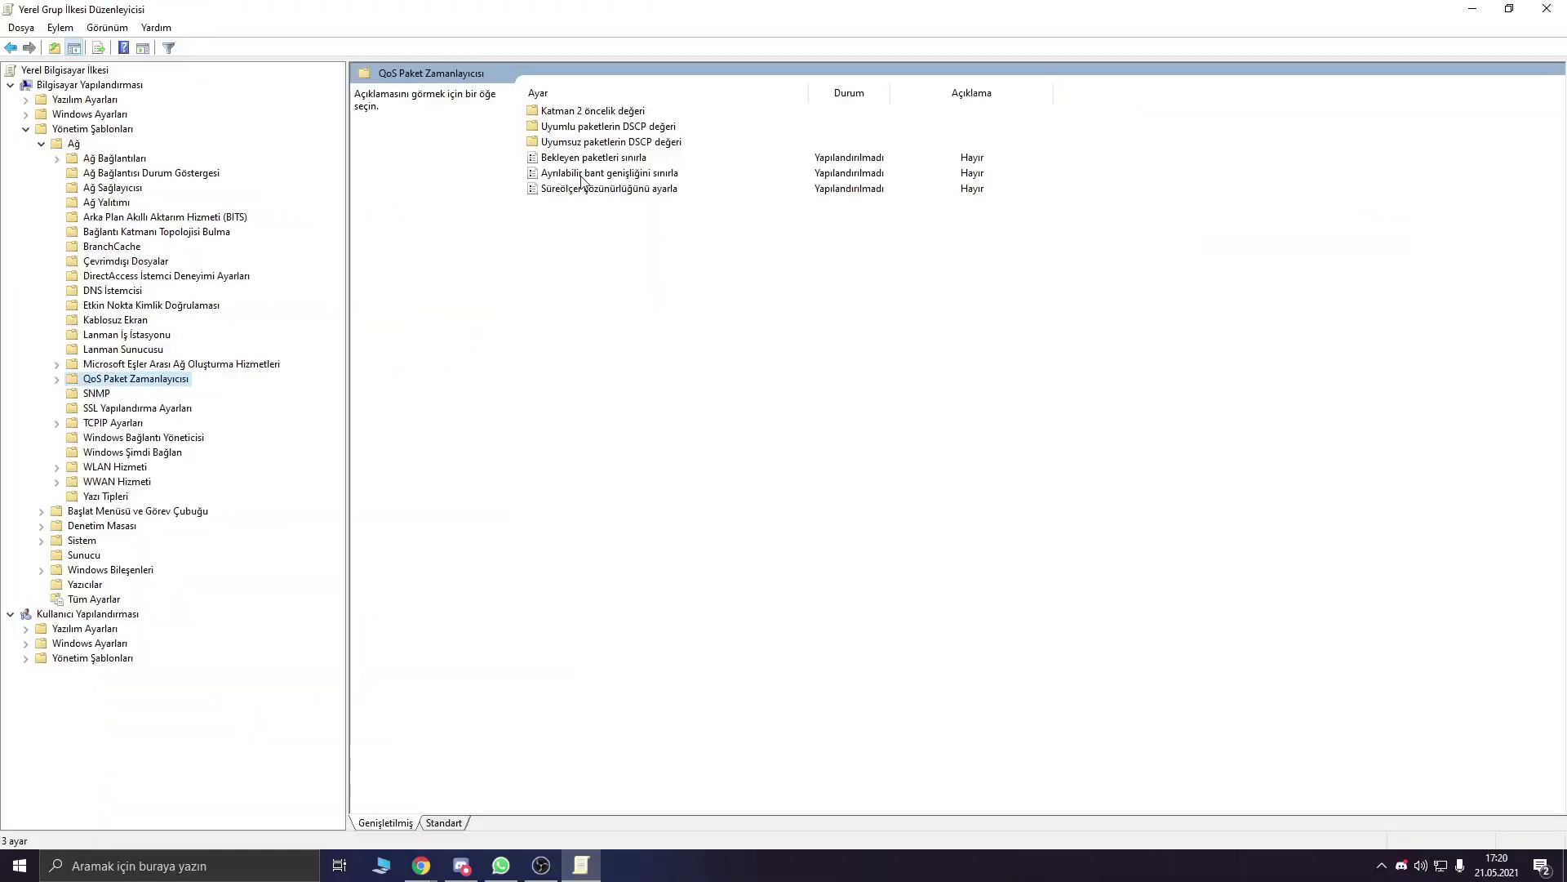
Step: Set the "Ayrılabilir bant genişliğini sınırla" policy to Etkin with a bandwidth limit of 0%
double_click(581, 176)
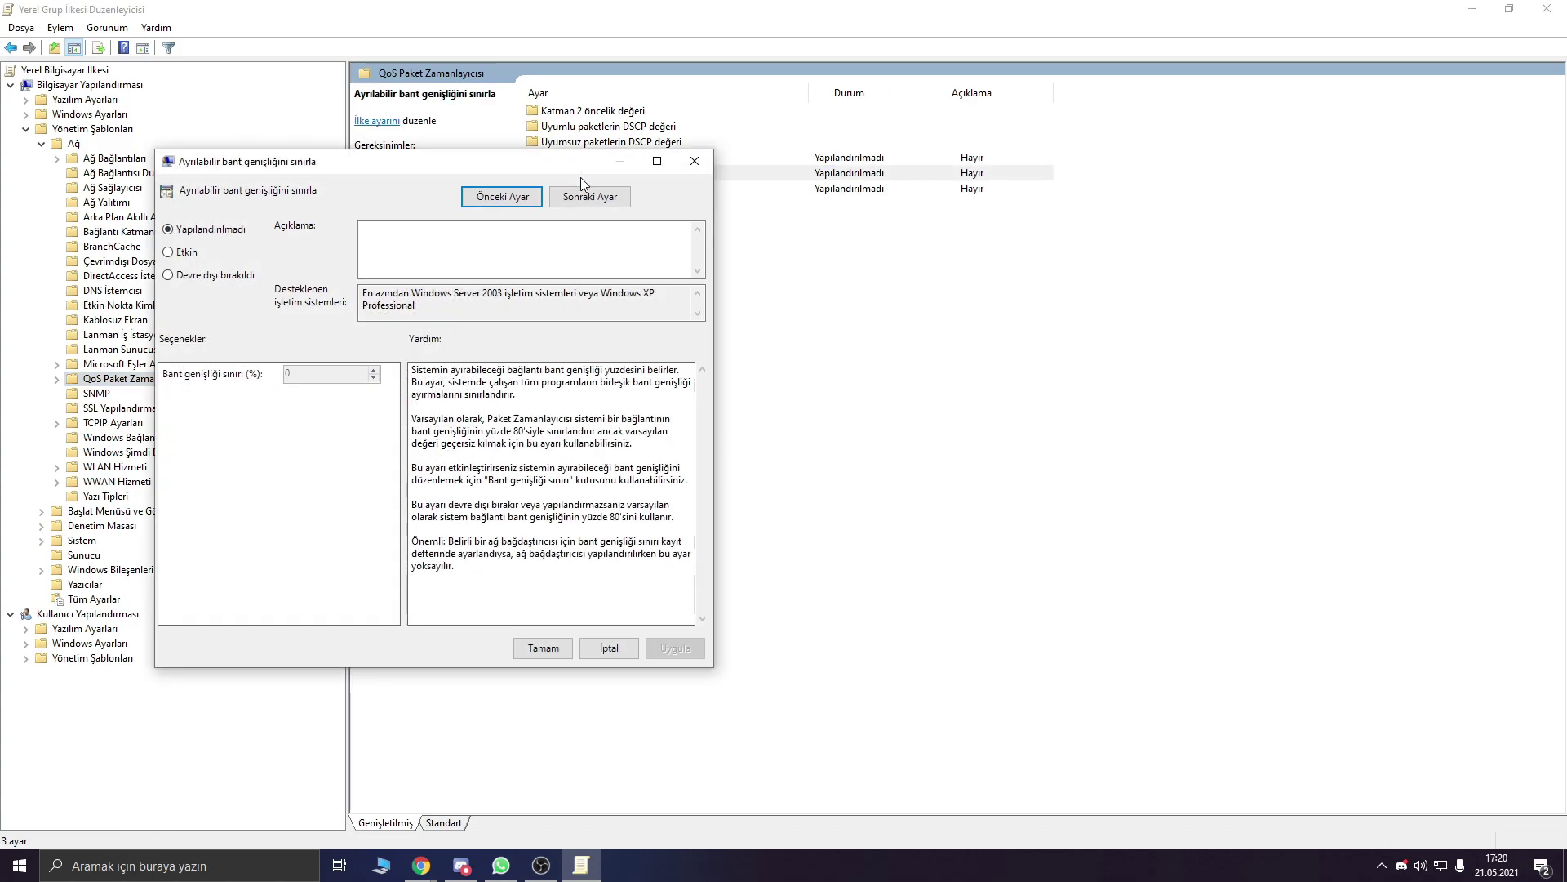
left_click(184, 255)
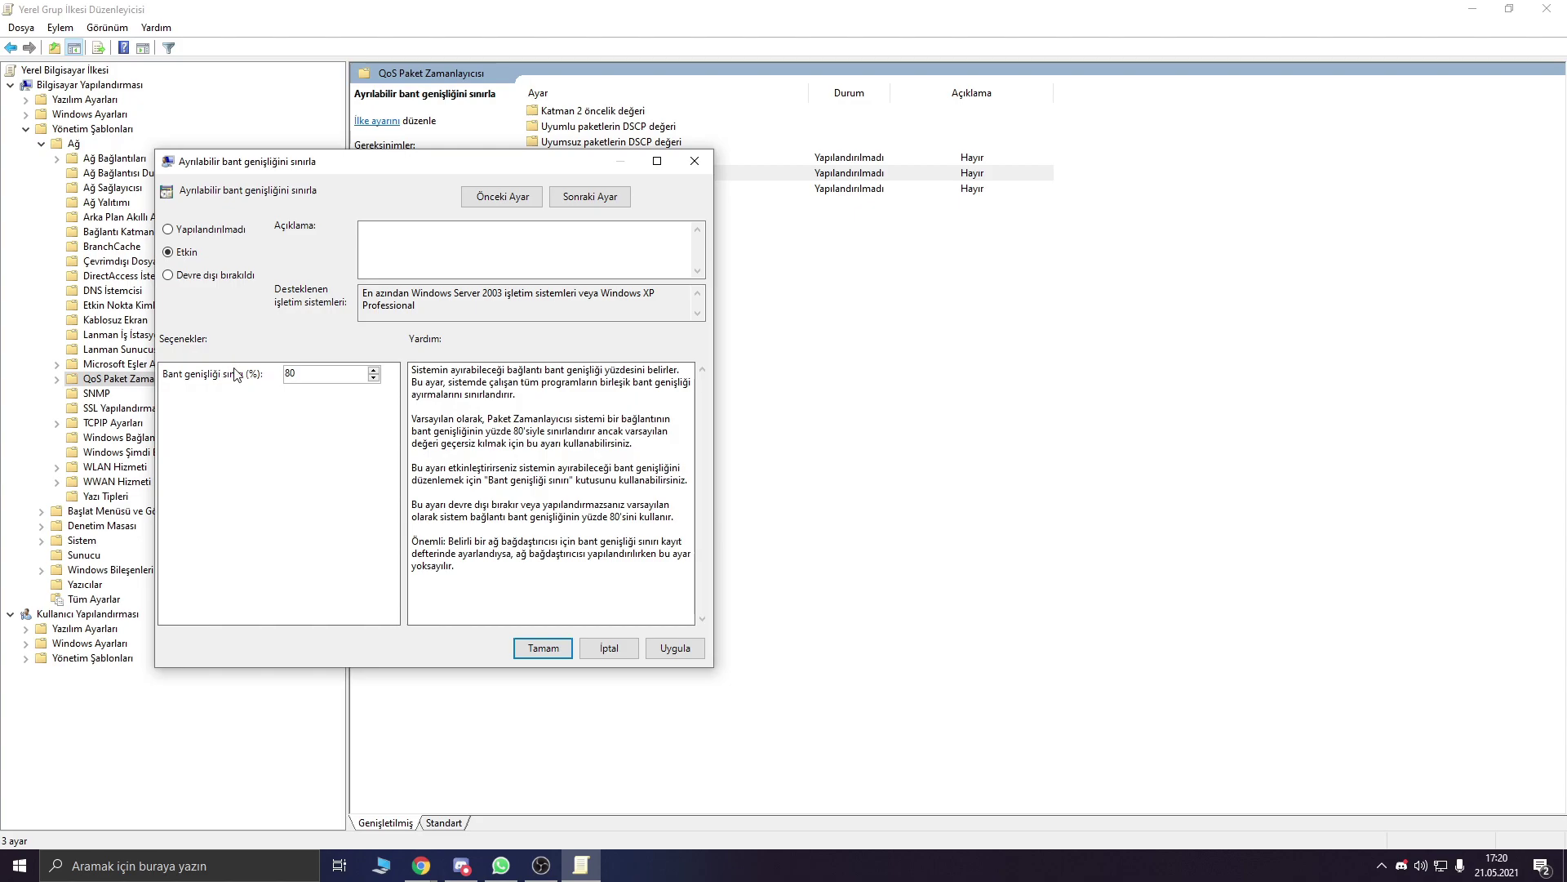
left_click(188, 233)
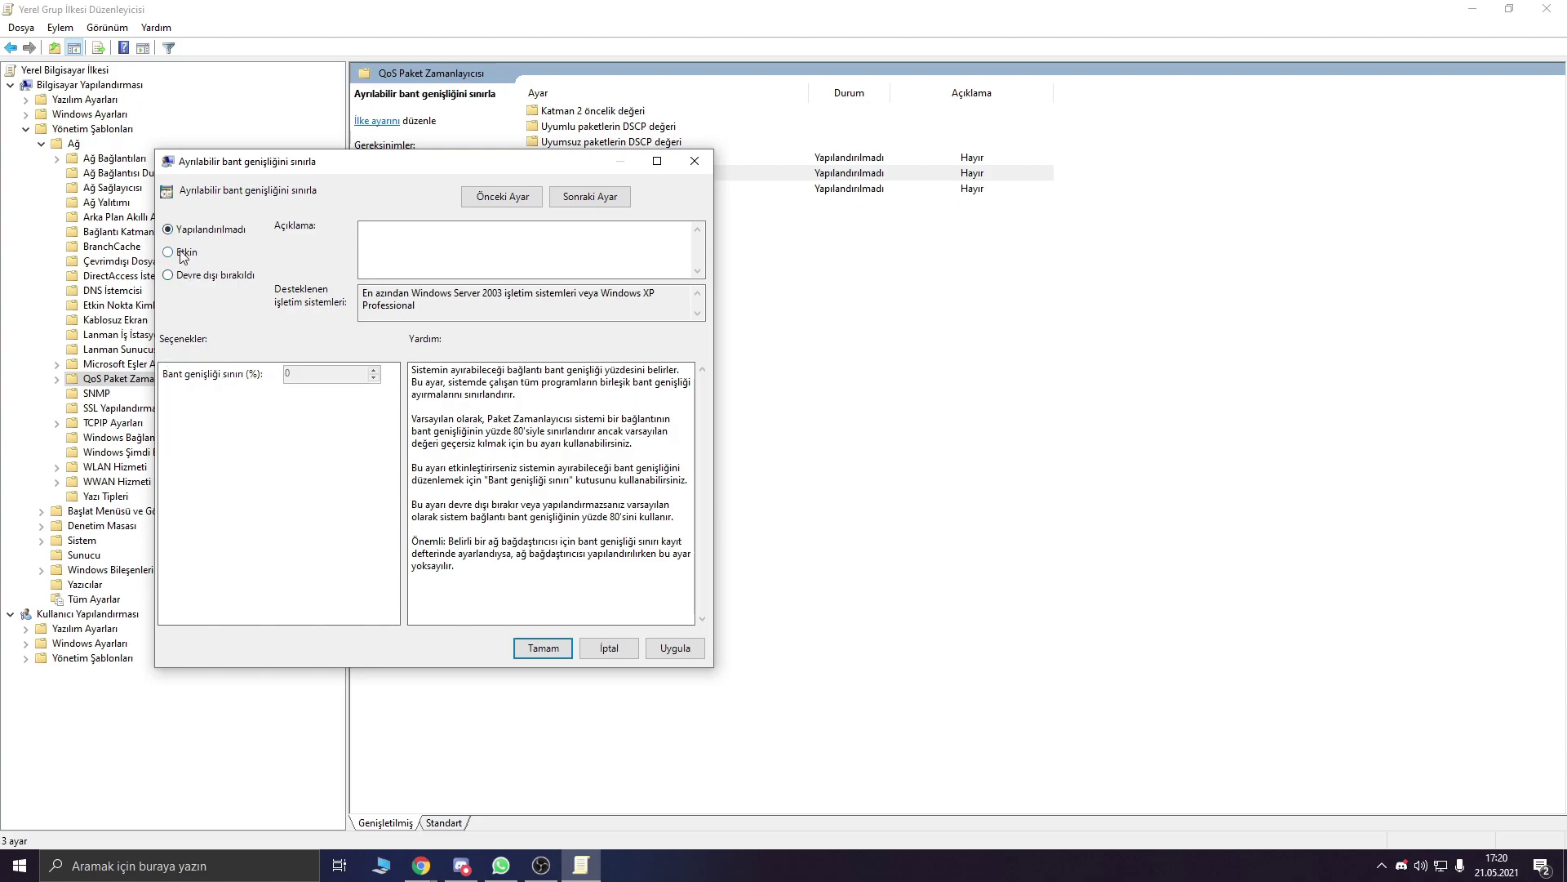
left_click(183, 254)
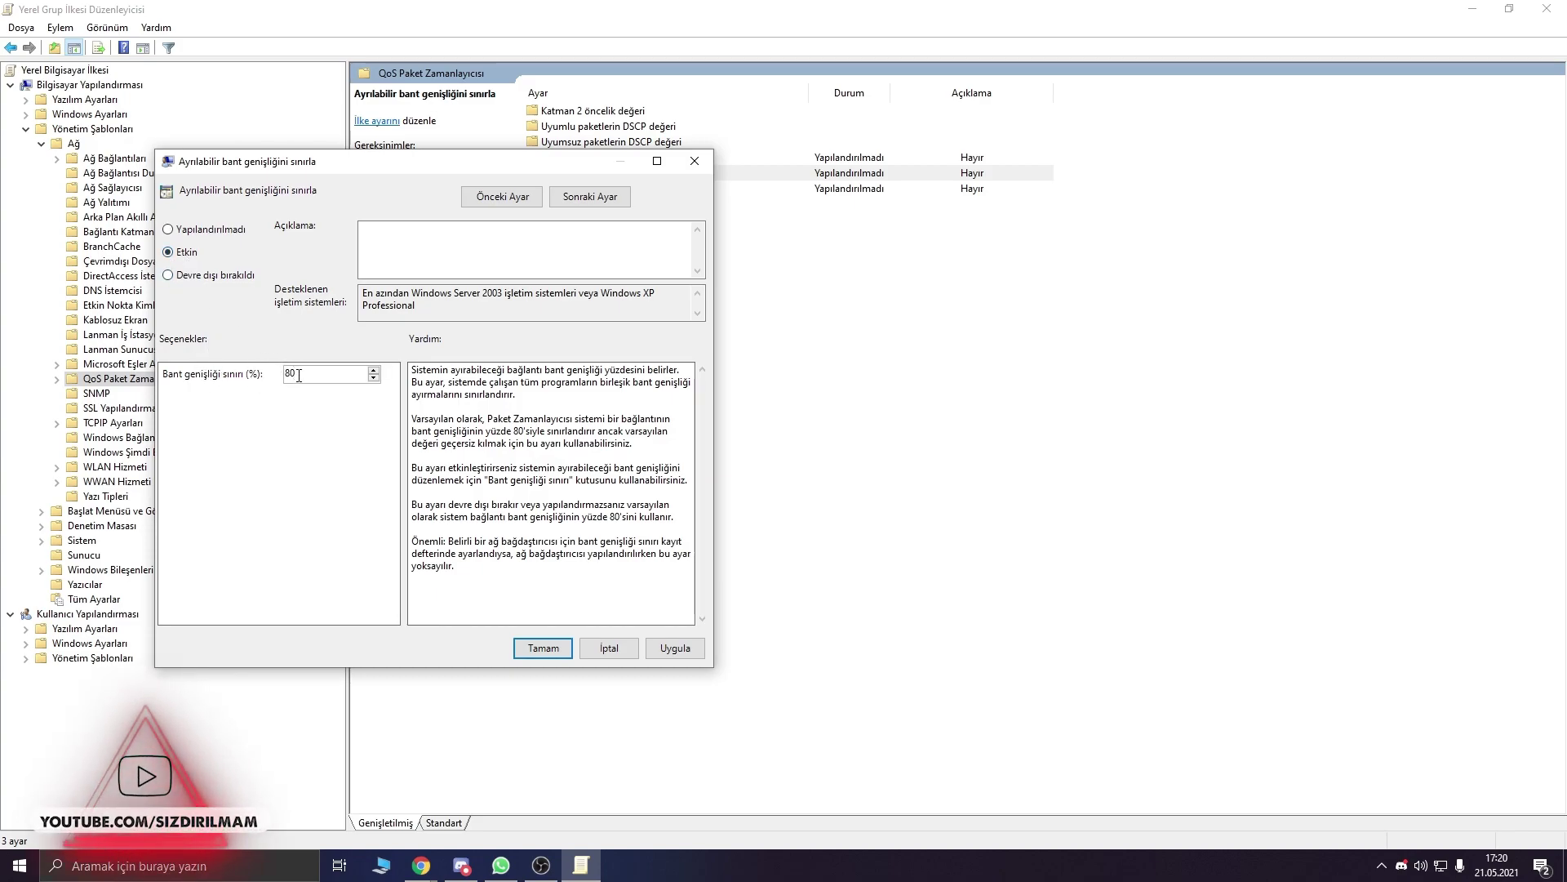
key("Right")
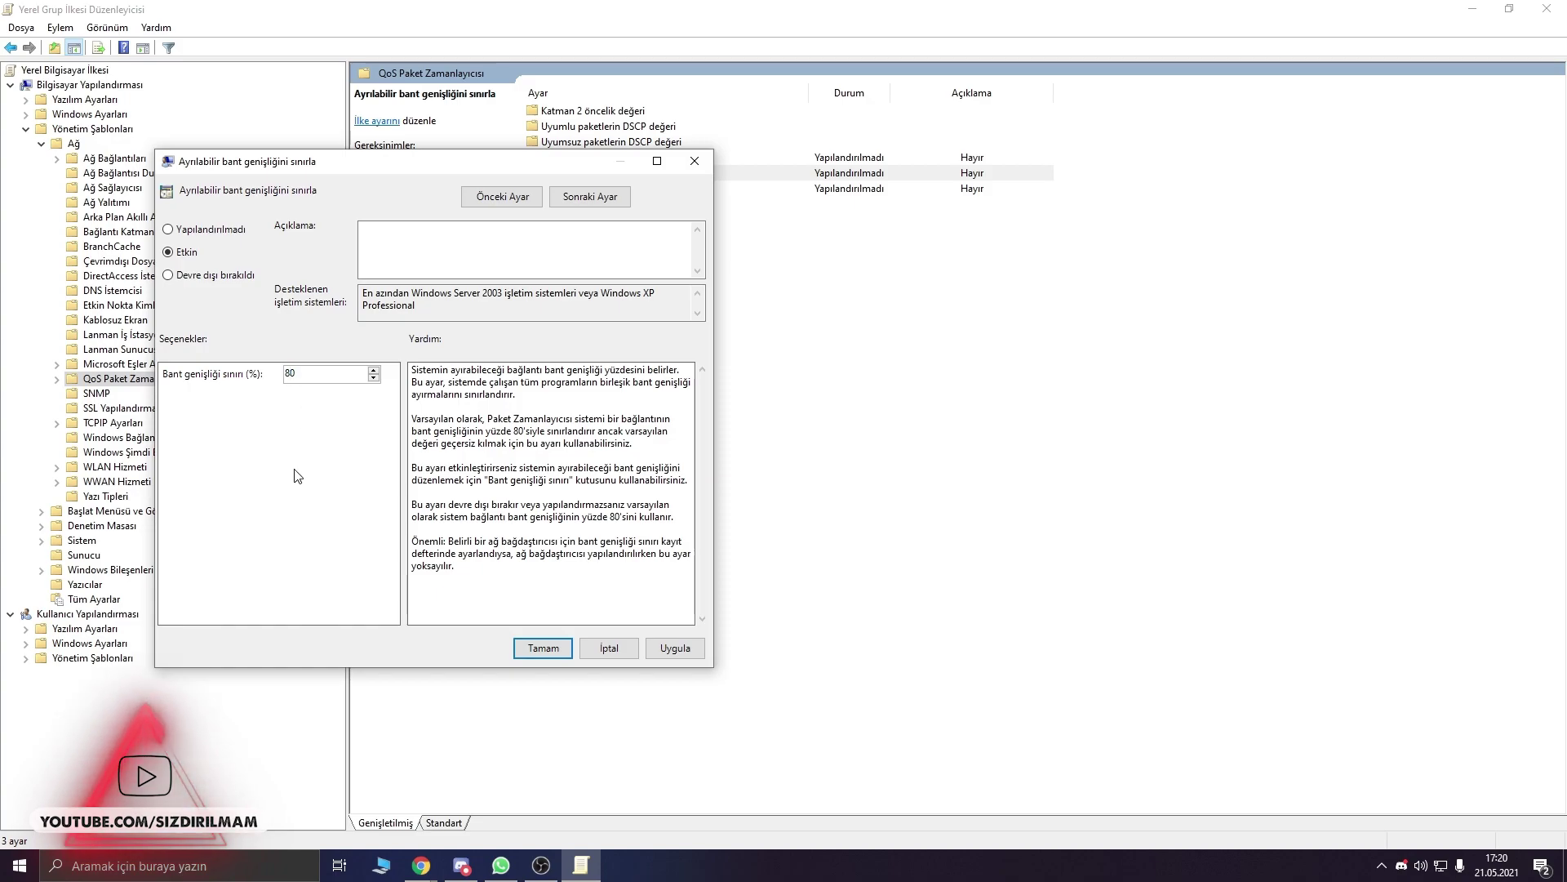
key("BackSpace")
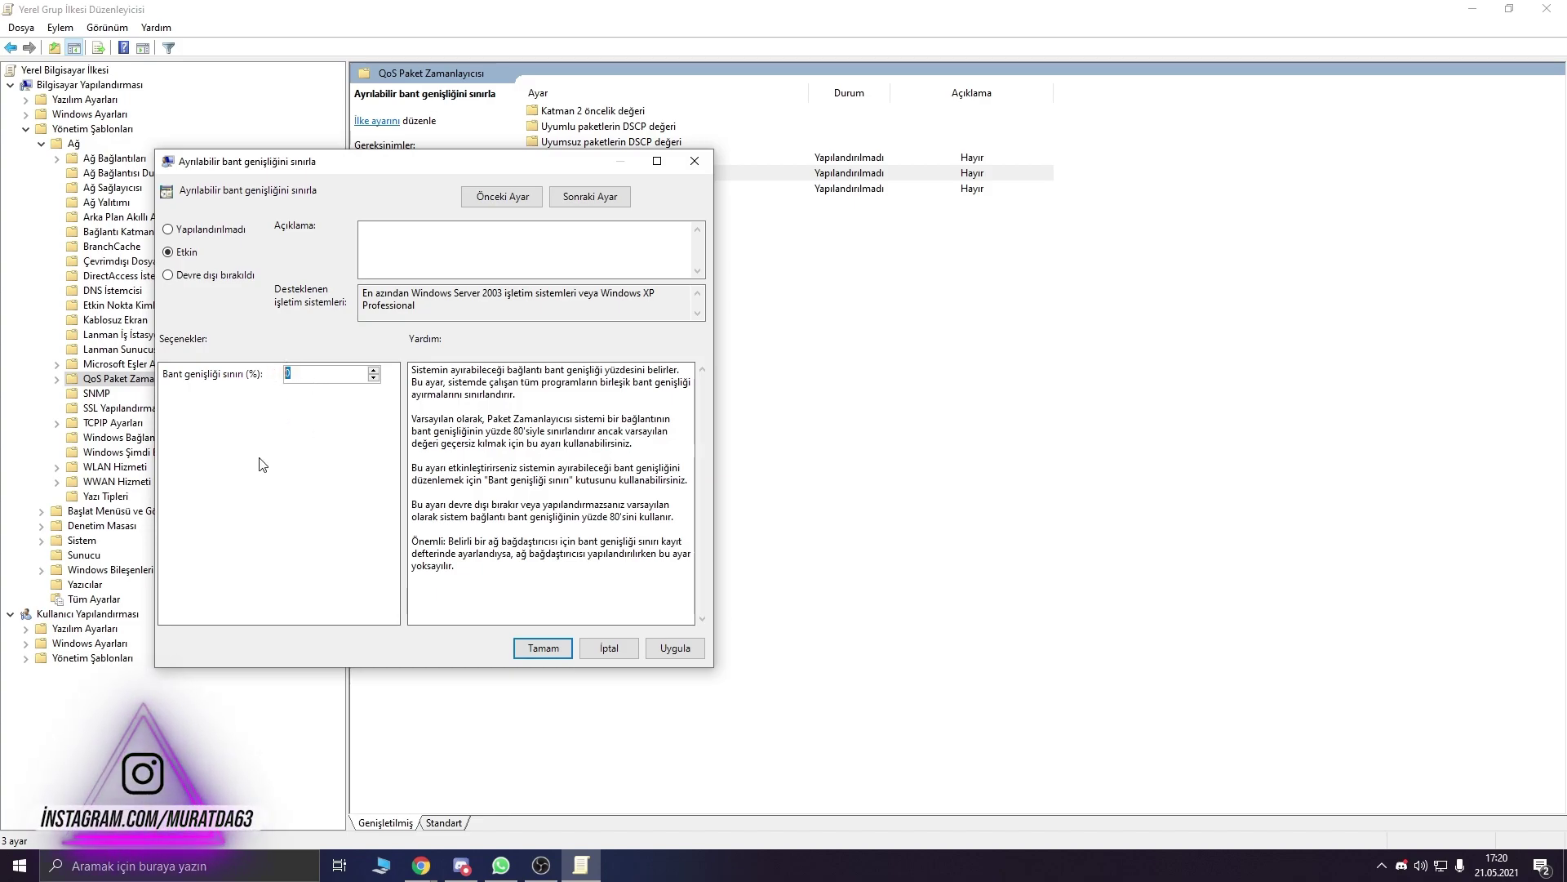
Step: Return the bandwidth policy to Yapılandırılmadı and close its dialog without saving
left_click(214, 229)
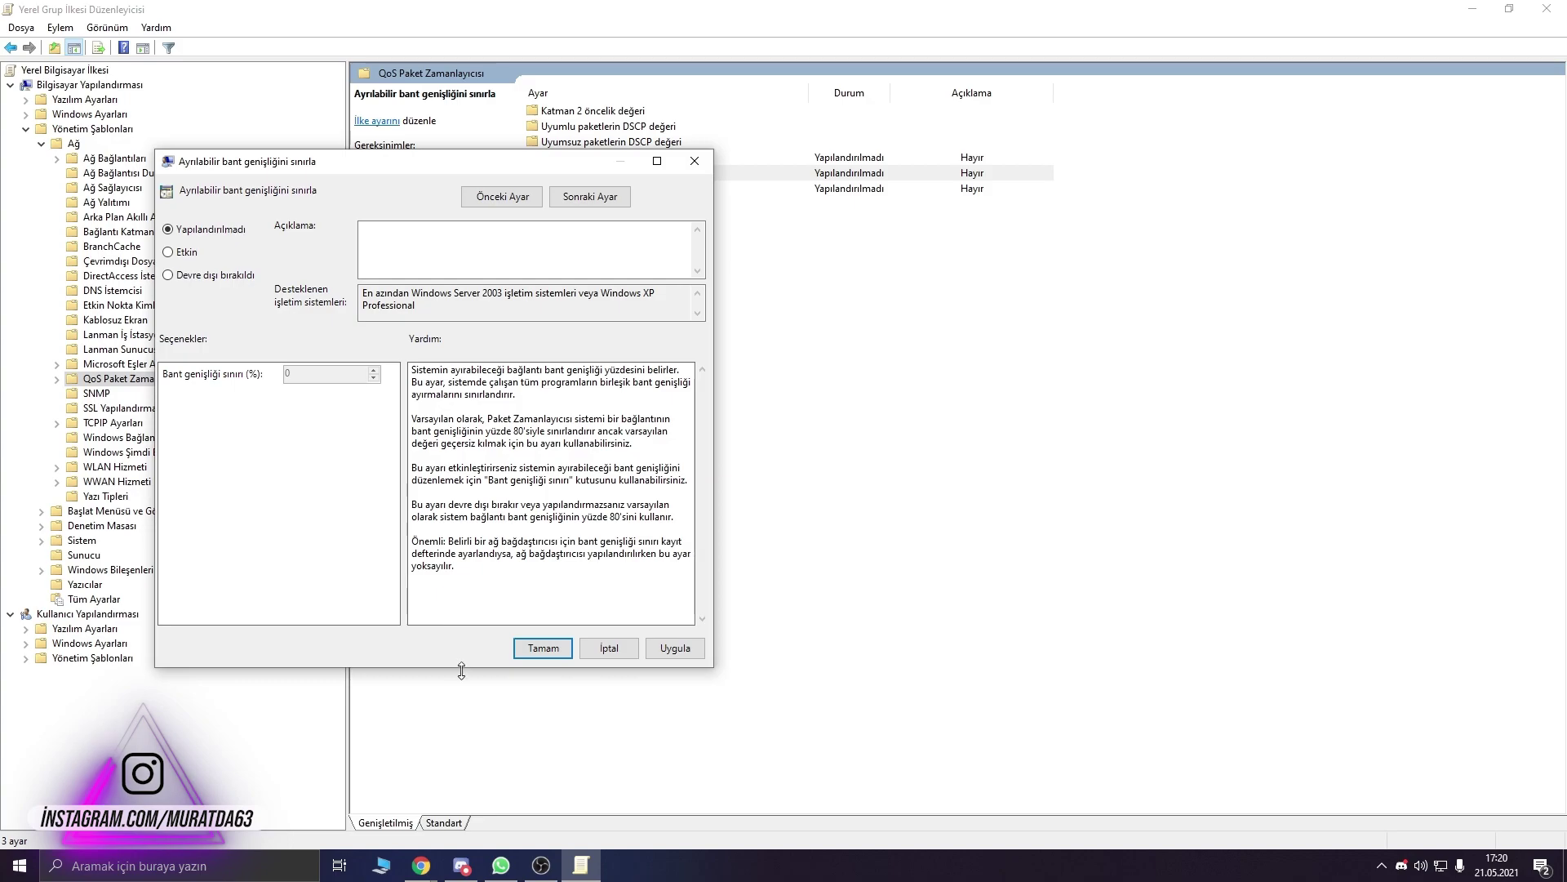
left_click(586, 649)
left_click(598, 651)
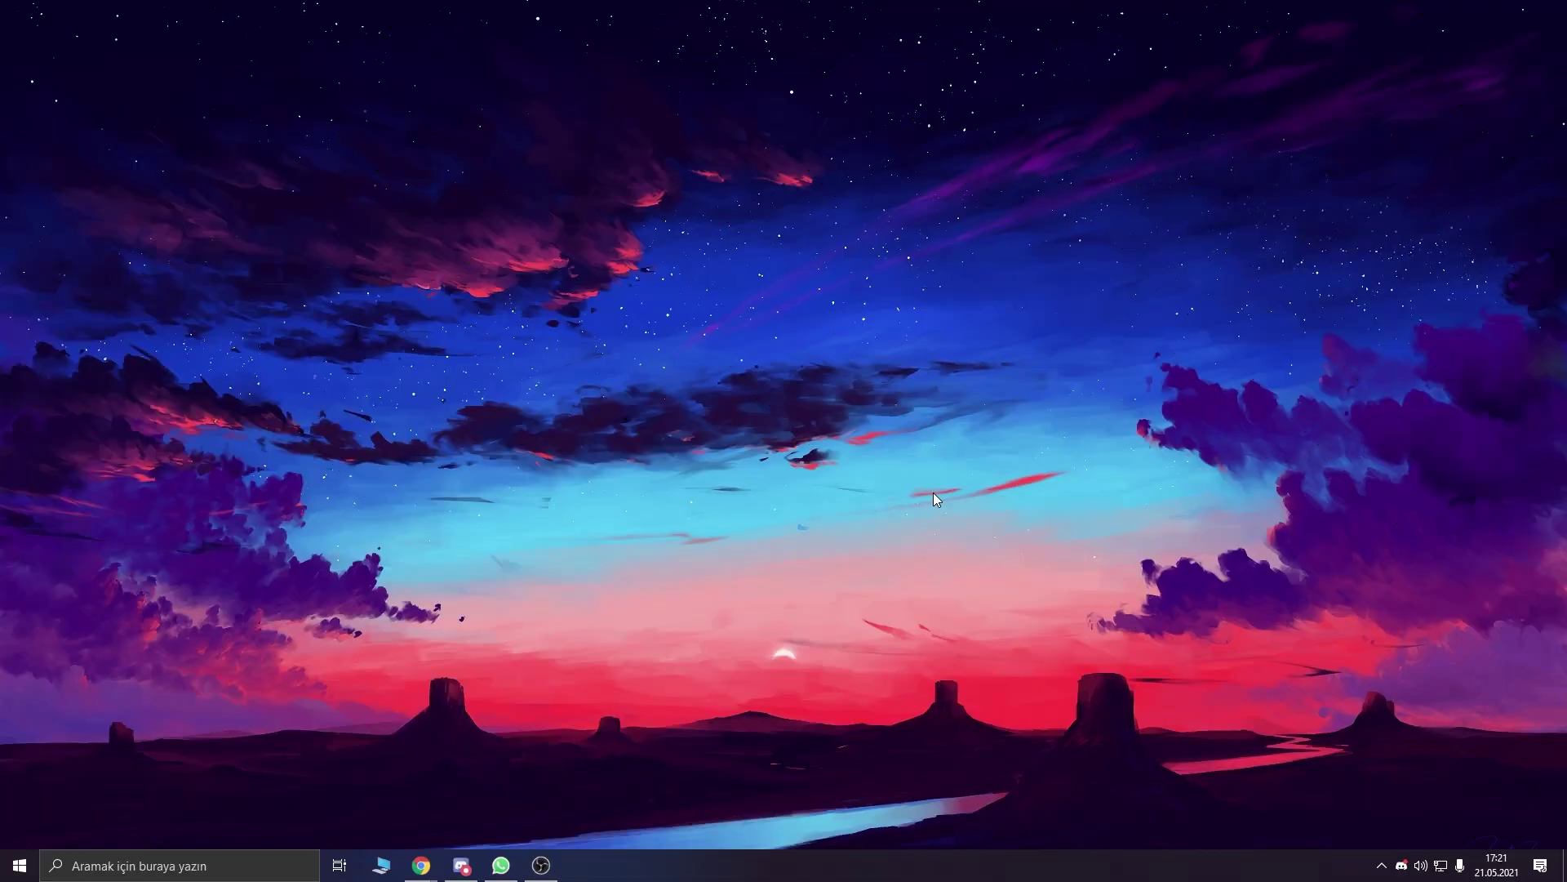
Step: Search Windows for Hizmetler, open the services console and maximize its window
left_click(306, 864)
type("H")
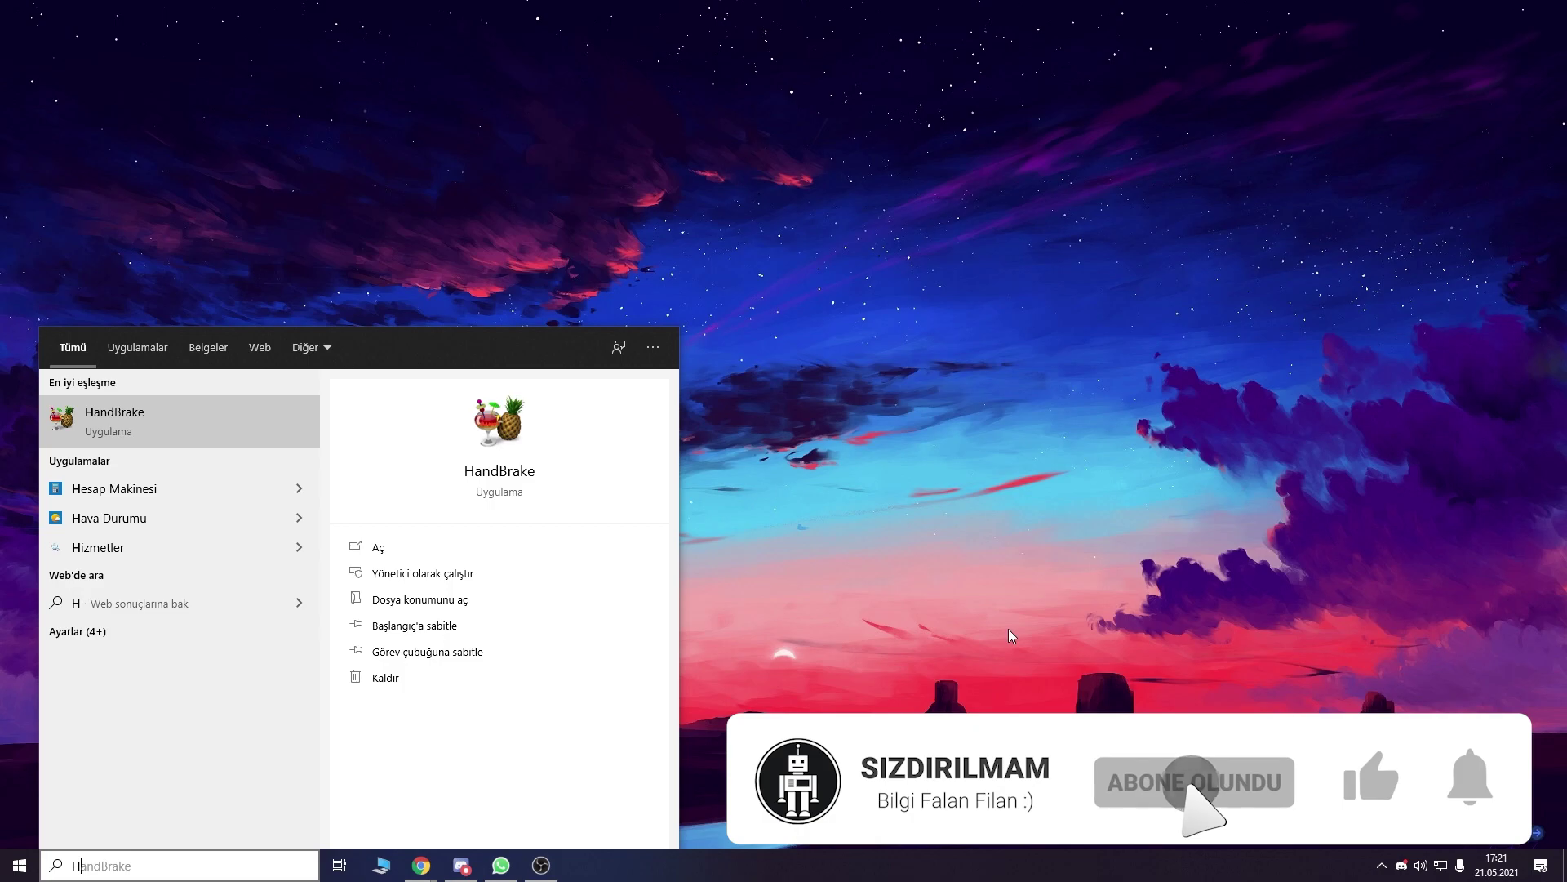
type("izmetler")
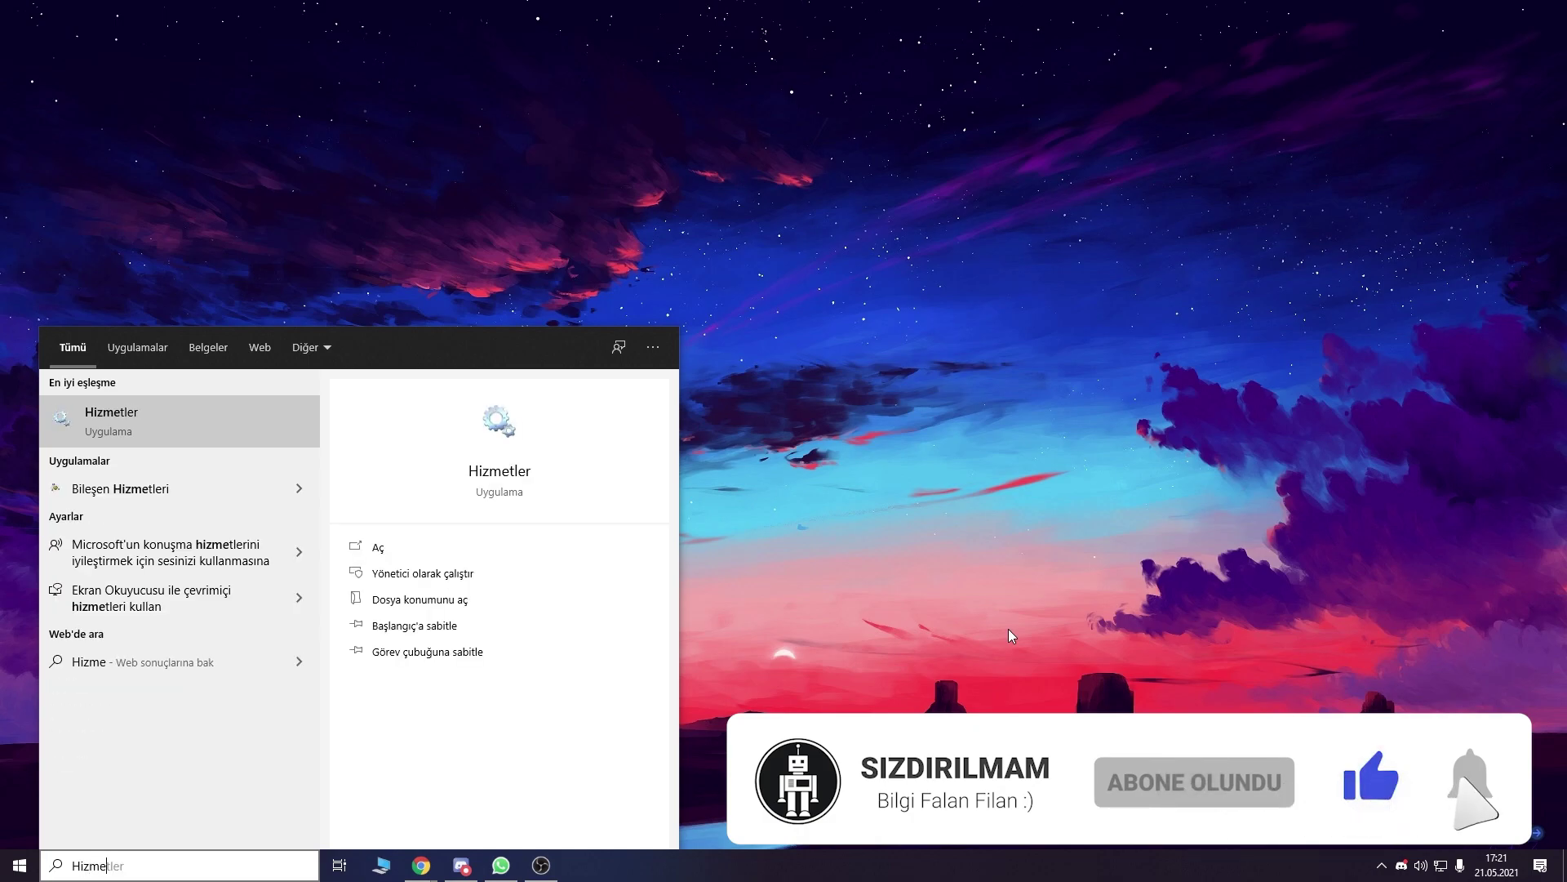
key("Return")
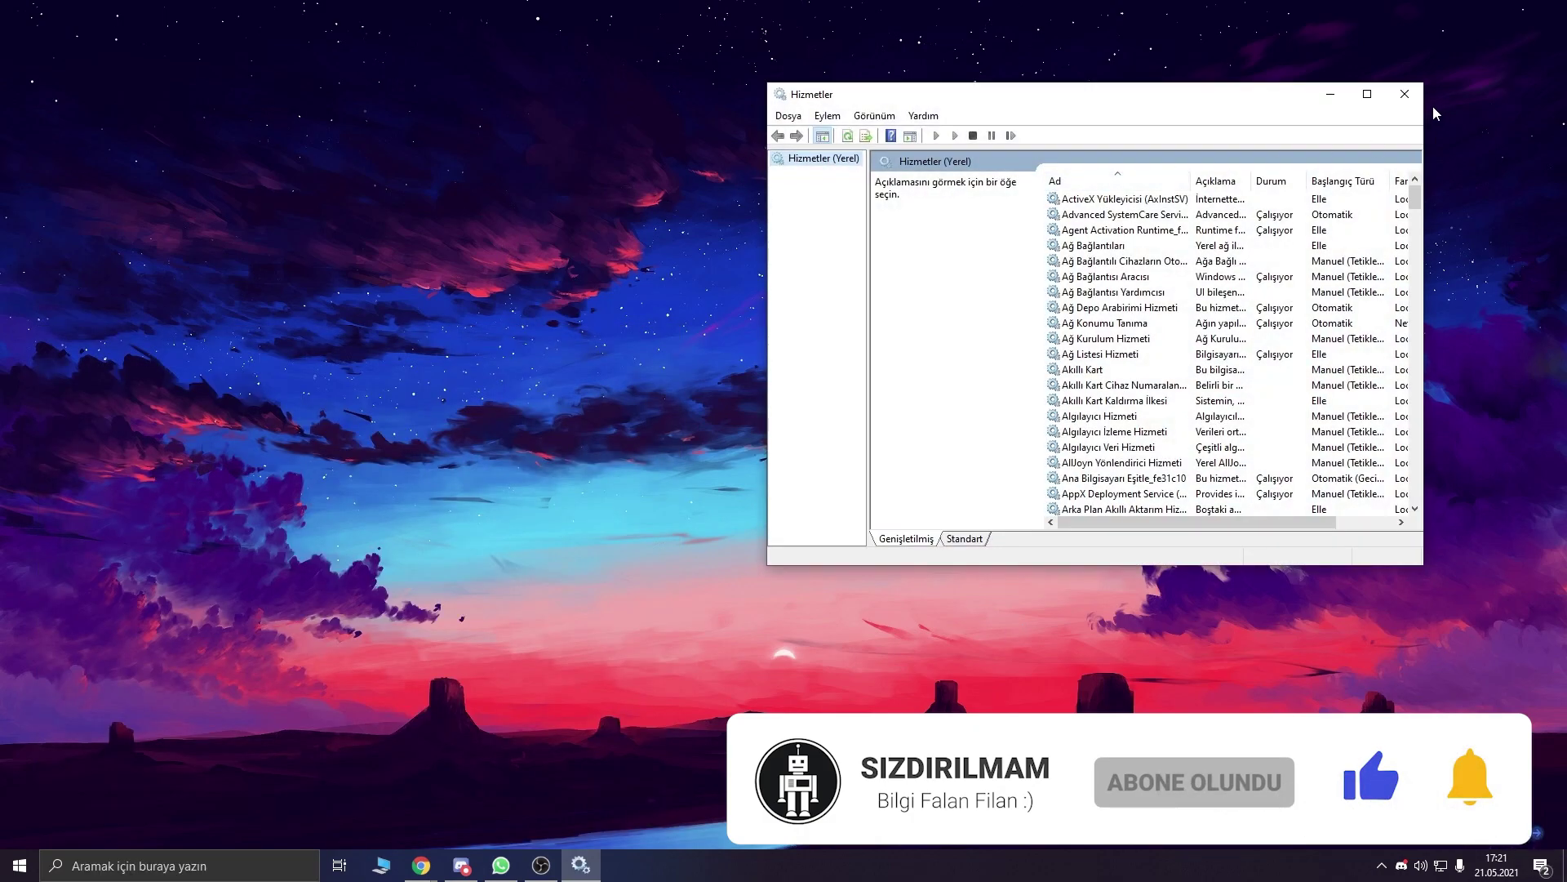
left_click(1368, 93)
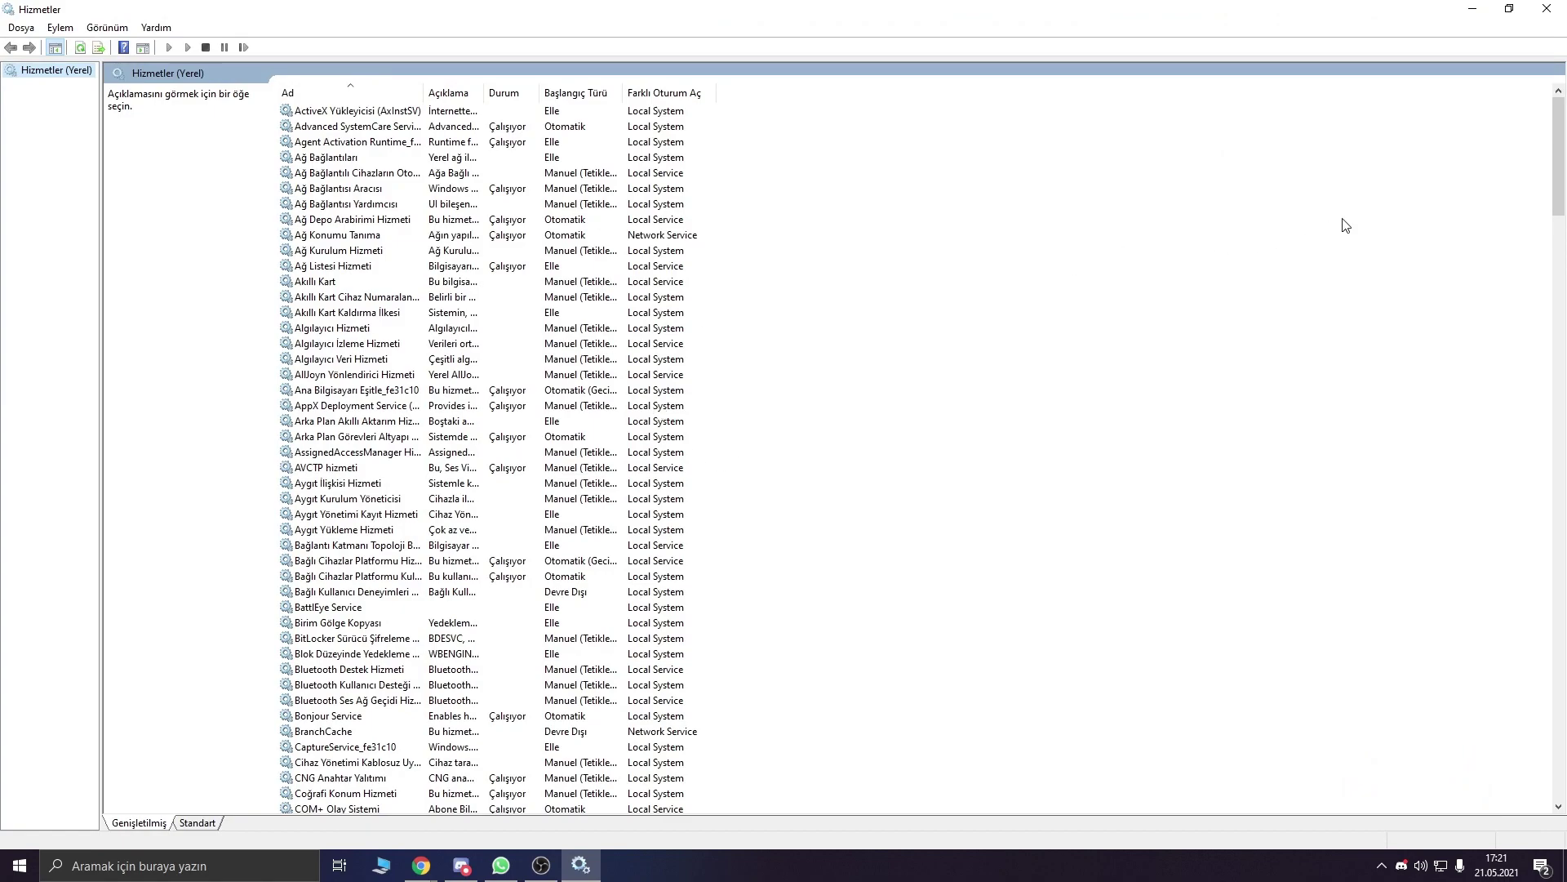
Step: Find the Windows Update service in the list and open its properties
left_click(560, 422)
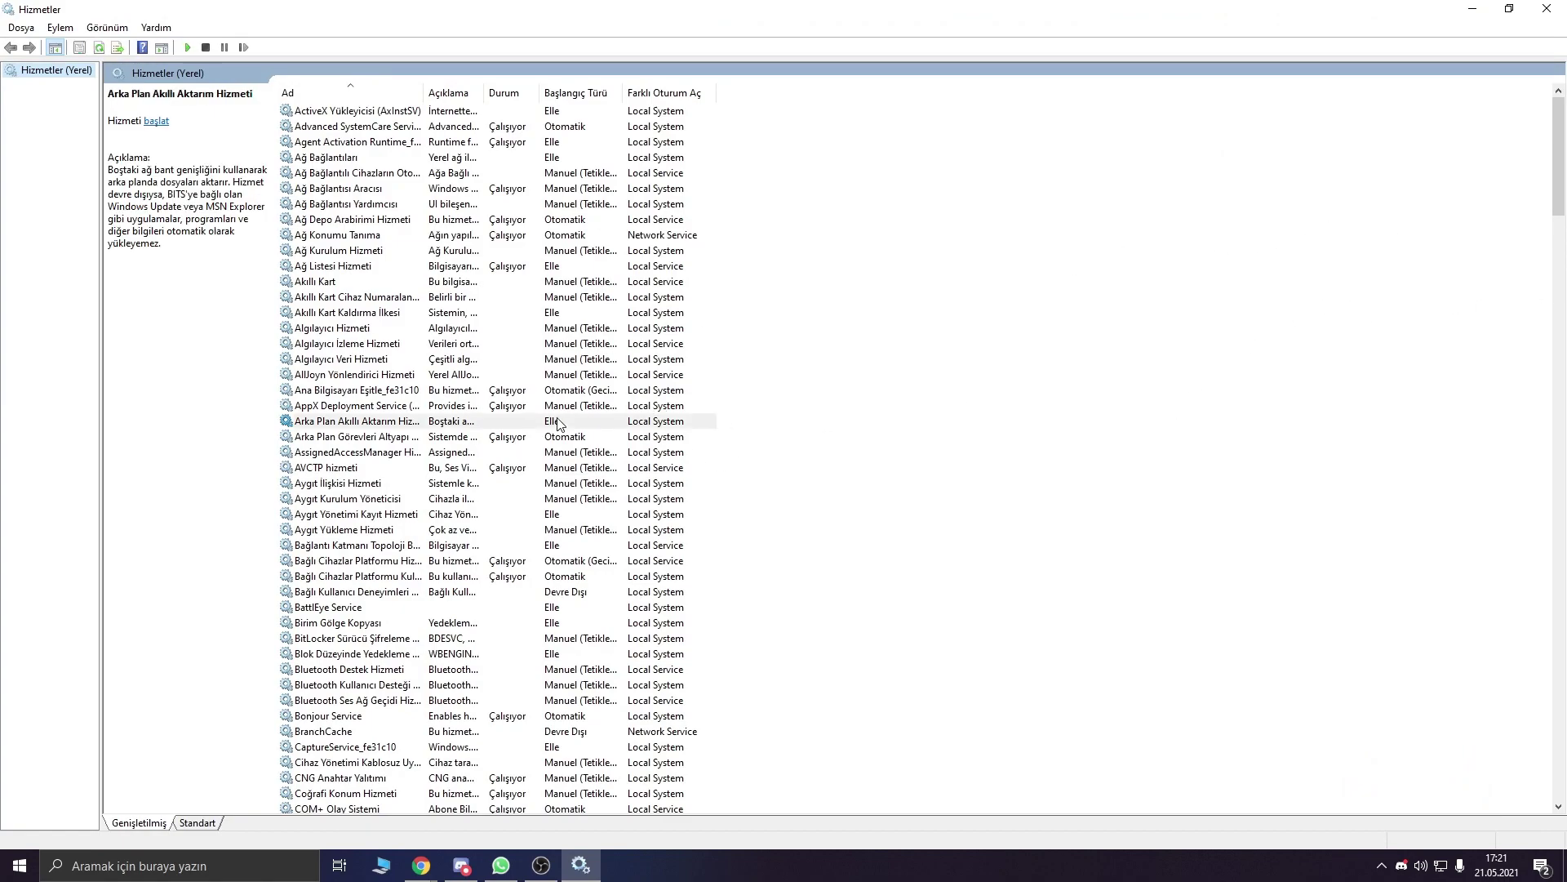
key("w")
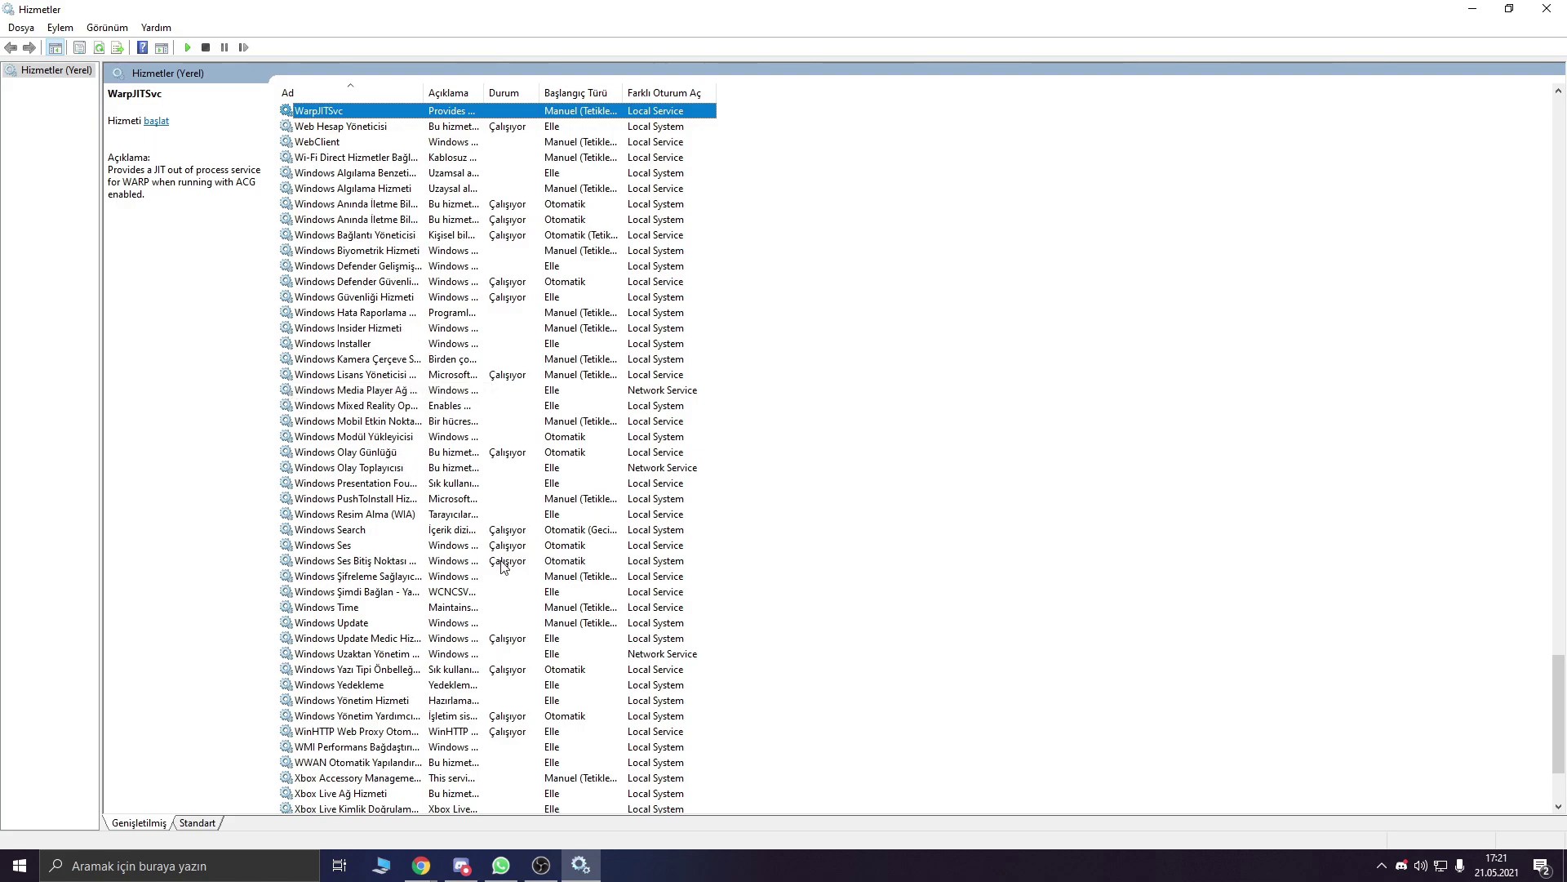
scroll(503, 575, "down", 1)
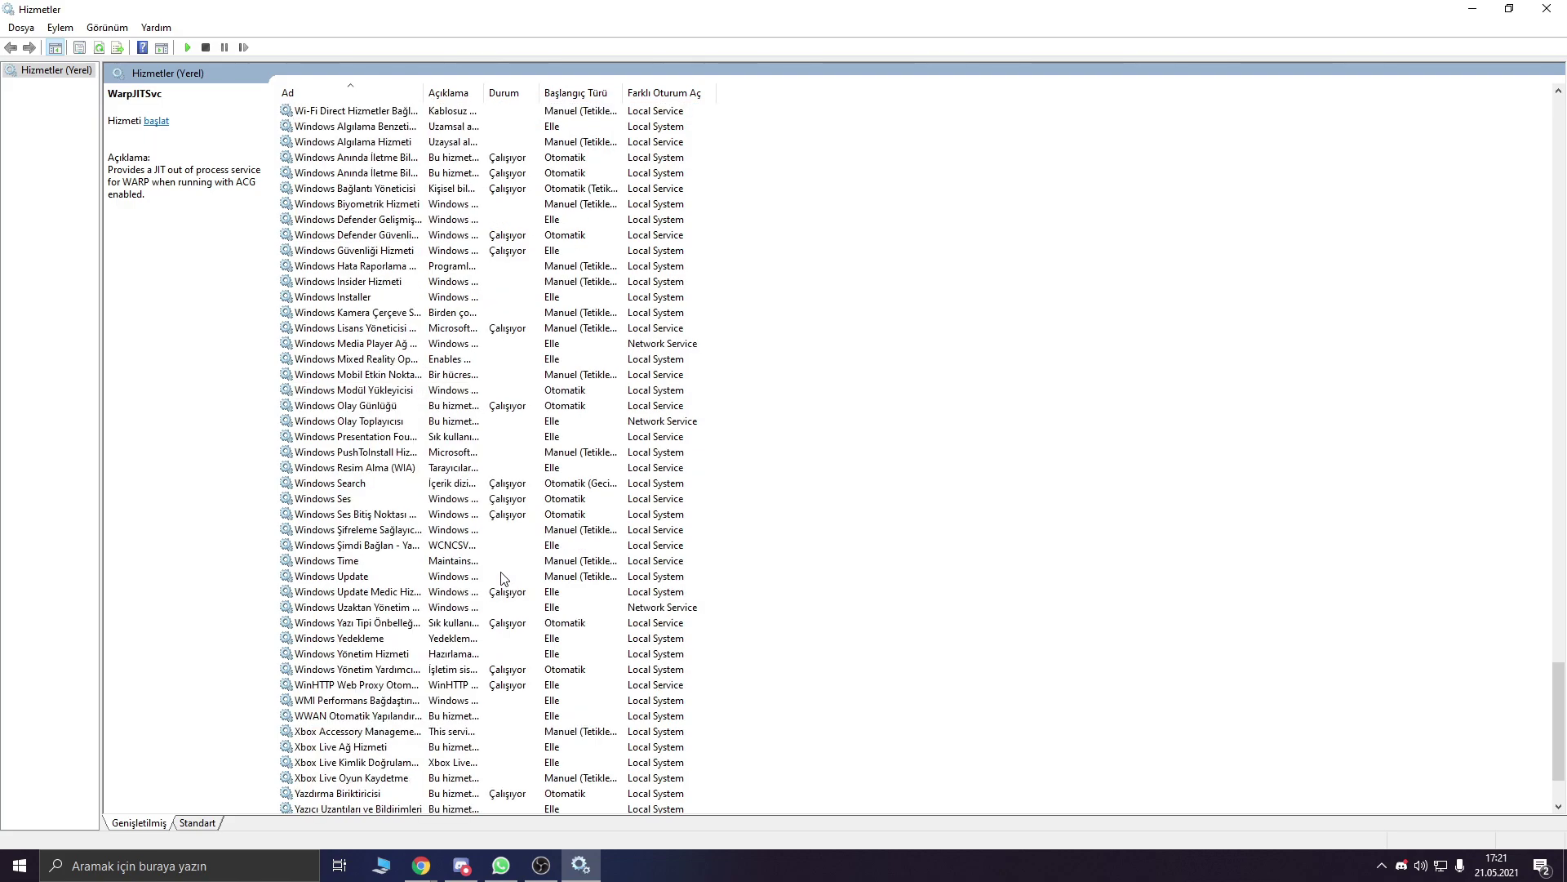
left_click(336, 576)
double_click(335, 576)
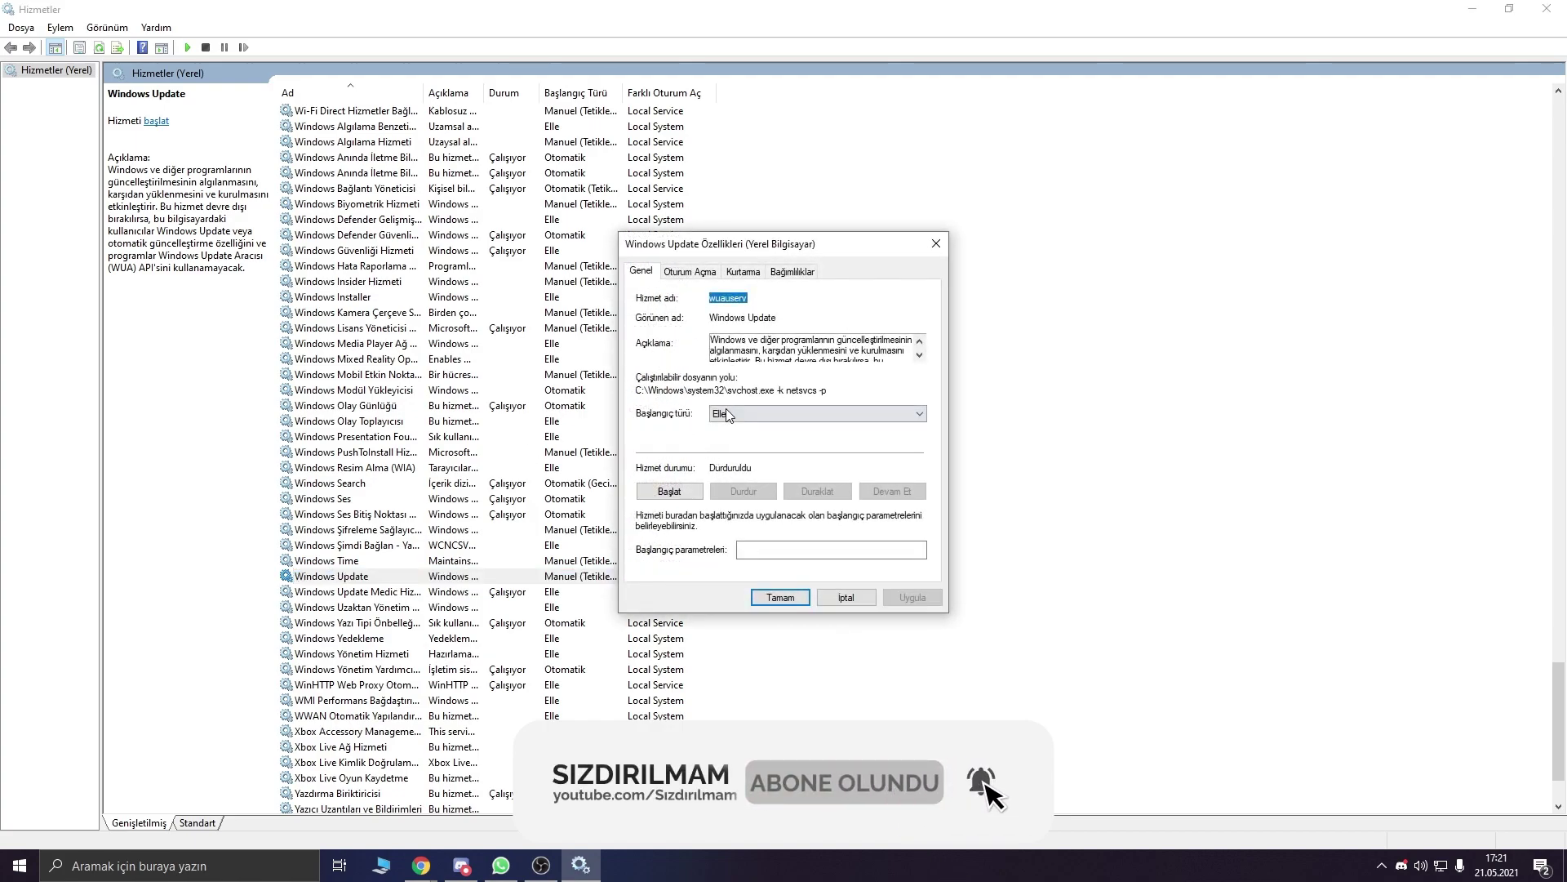
Step: Try the Otomatik startup type for the Windows Update service and return it to Elle
left_click(728, 414)
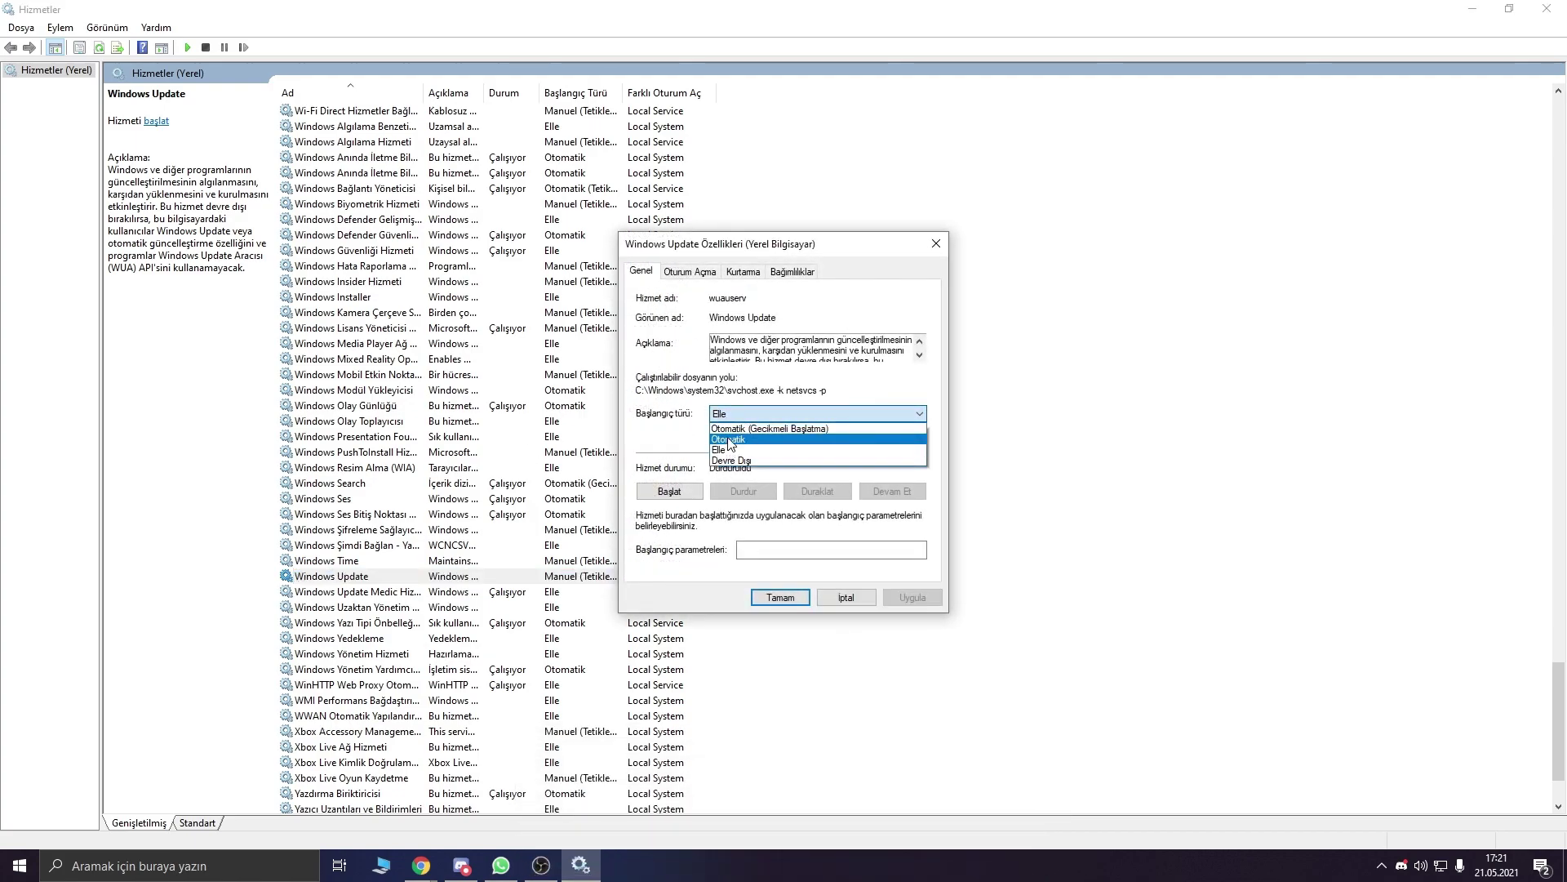
left_click(729, 440)
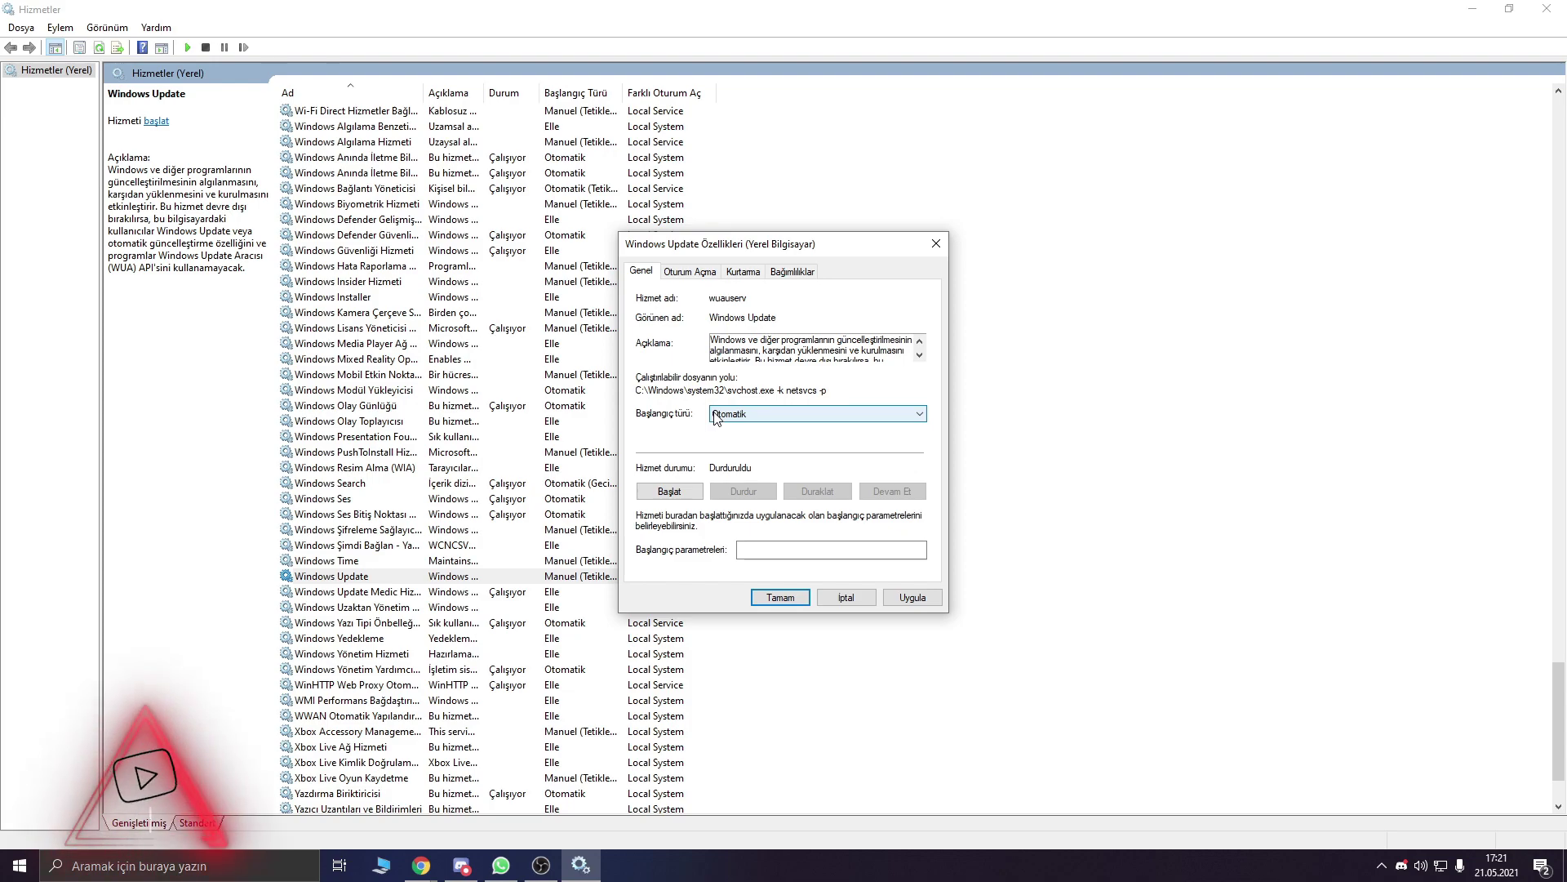
left_click(715, 418)
left_click(731, 456)
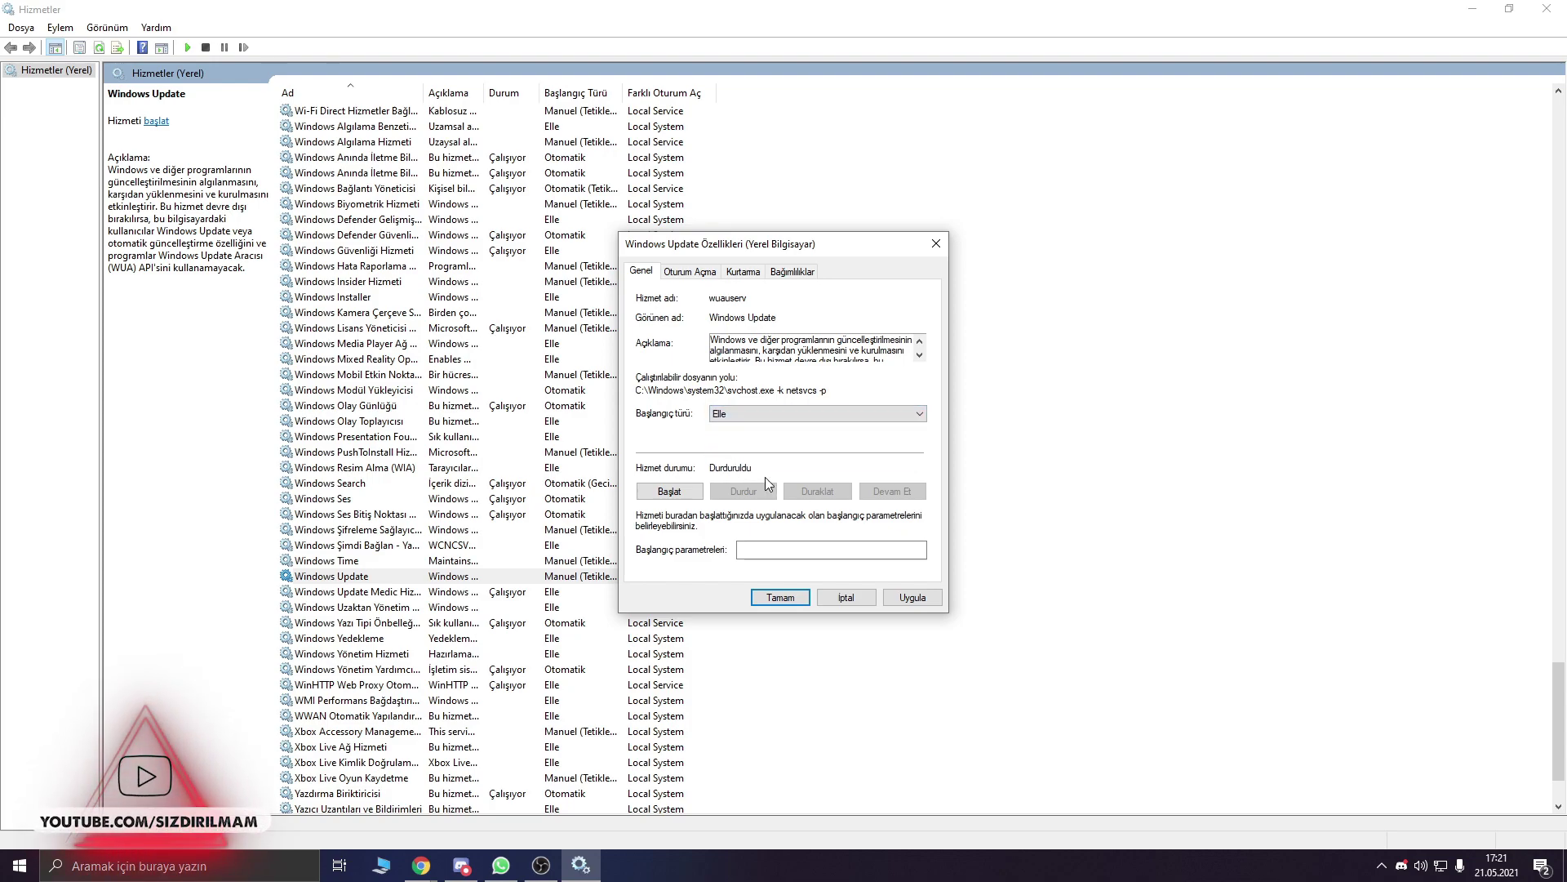
Step: Open Güncelleştirme ve Güvenlik in Windows Settings, return to the Windows Update service properties and cancel them
left_click(15, 870)
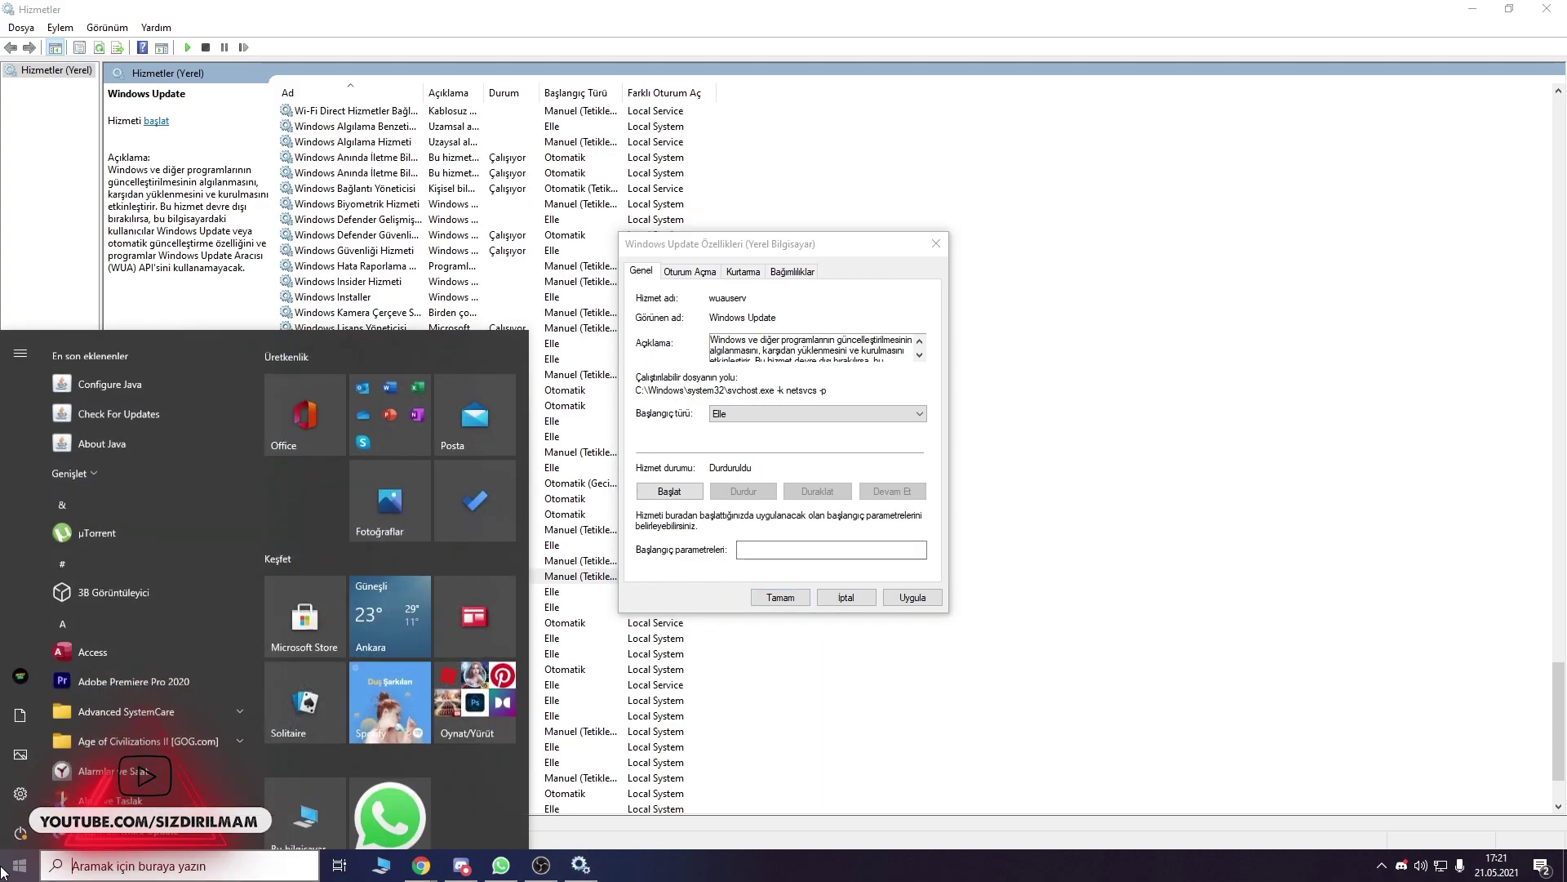
left_click(20, 790)
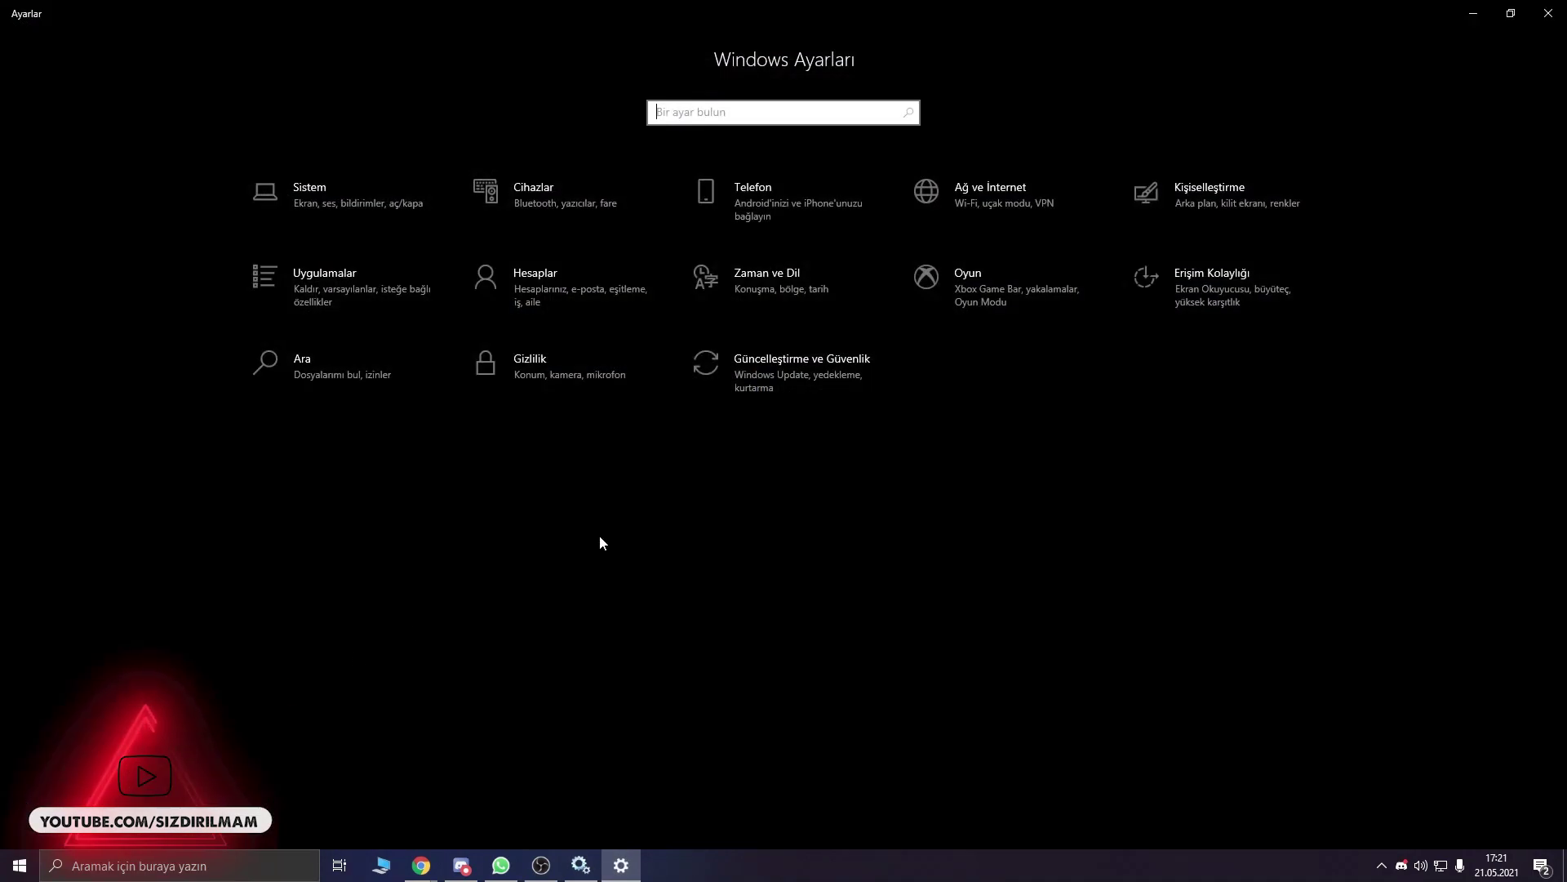
left_click(772, 389)
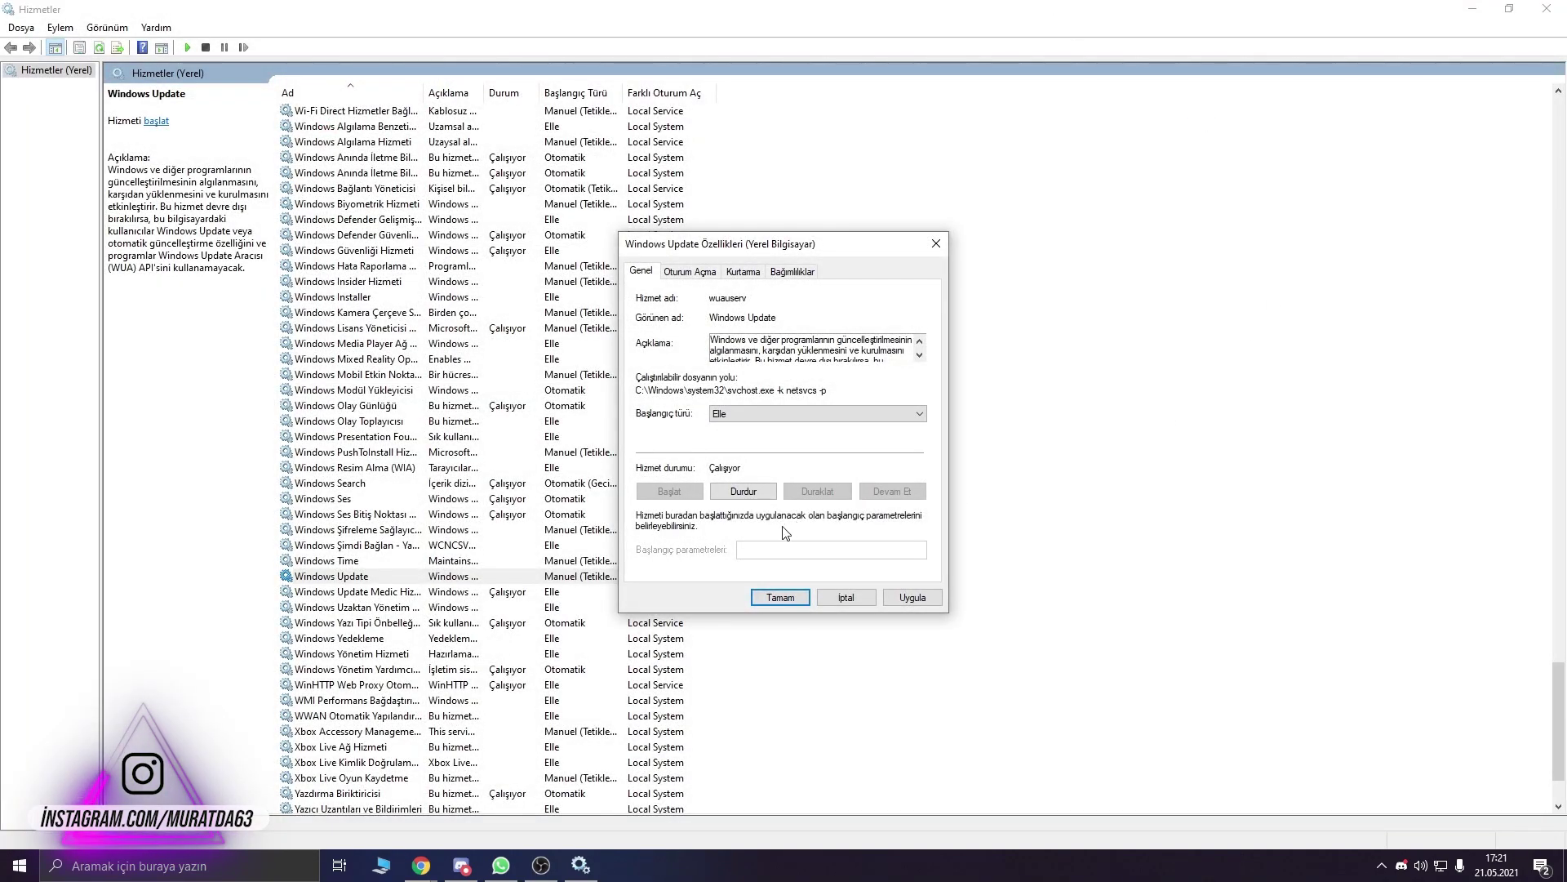
left_click(846, 598)
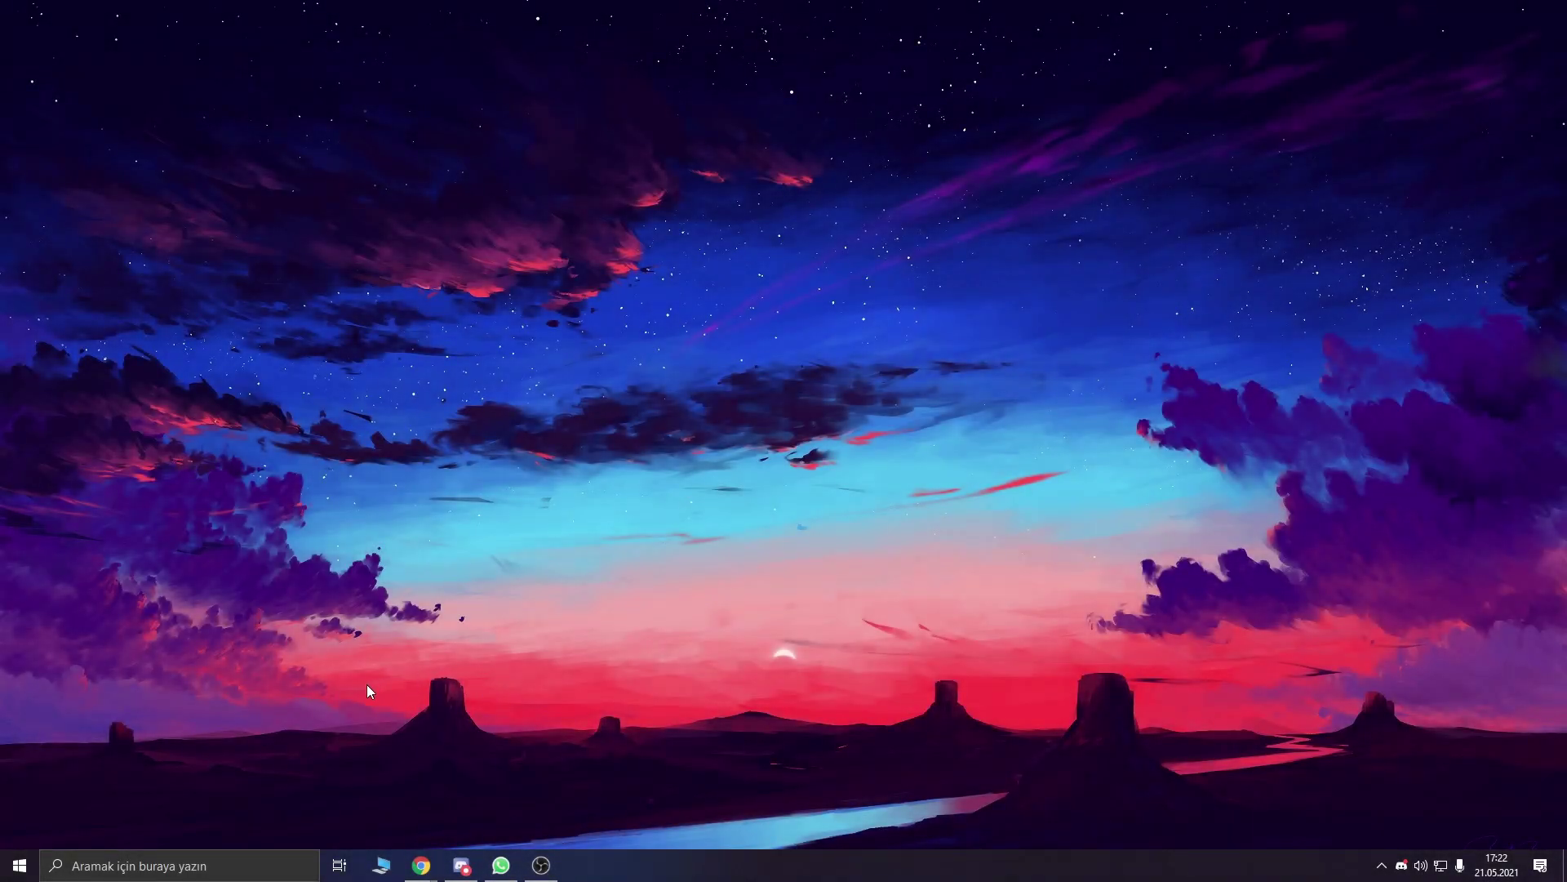
Step: Open Windows Settings, search Windows for arka and open the Arka plan uygulamaları settings
left_click(18, 864)
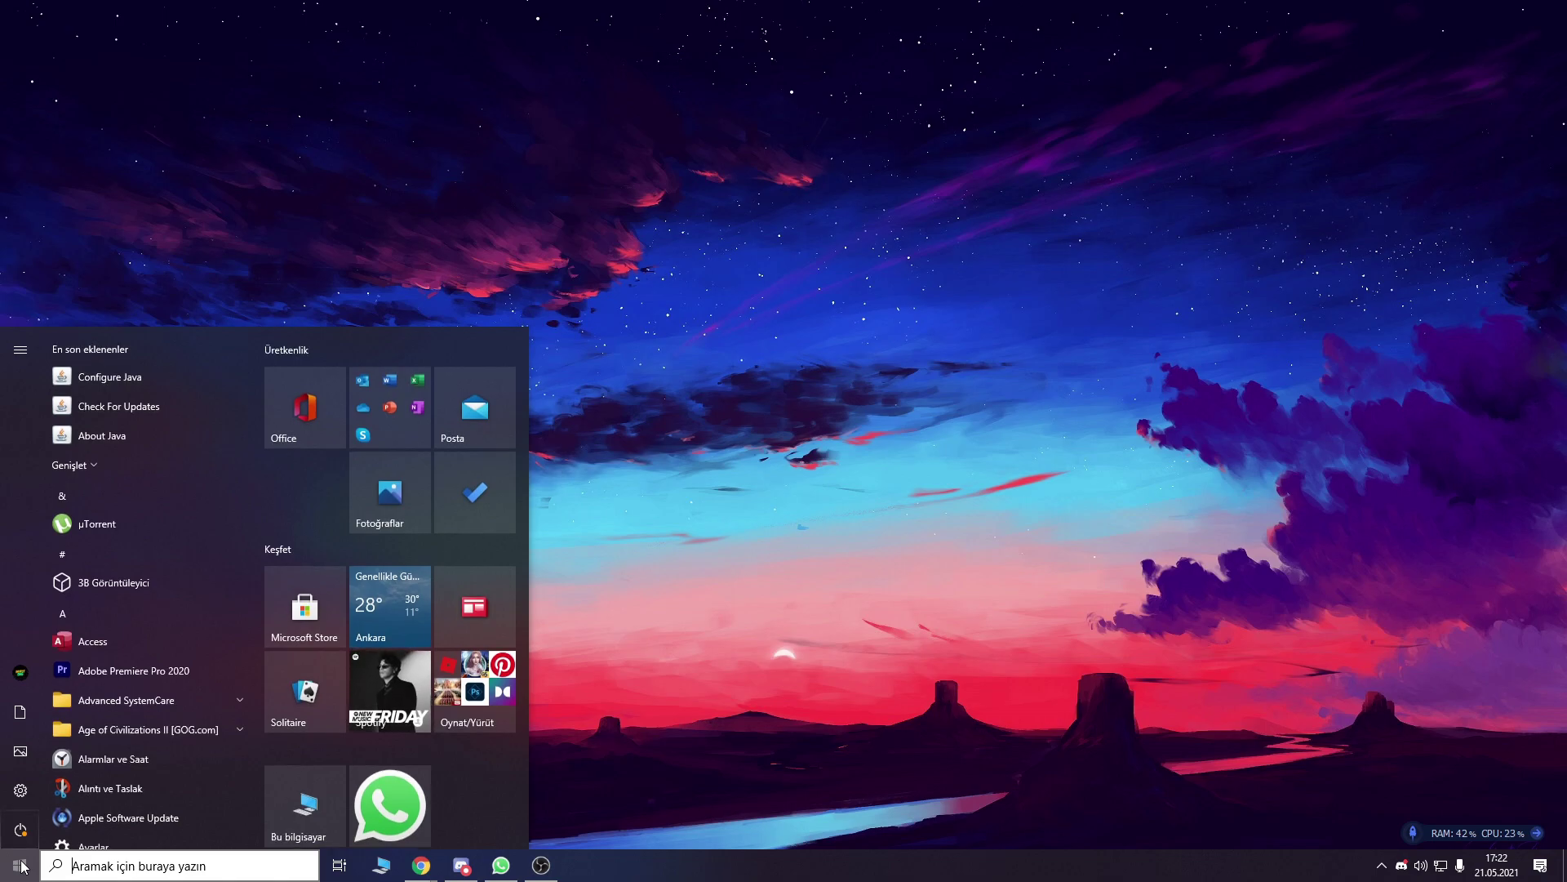
left_click(16, 788)
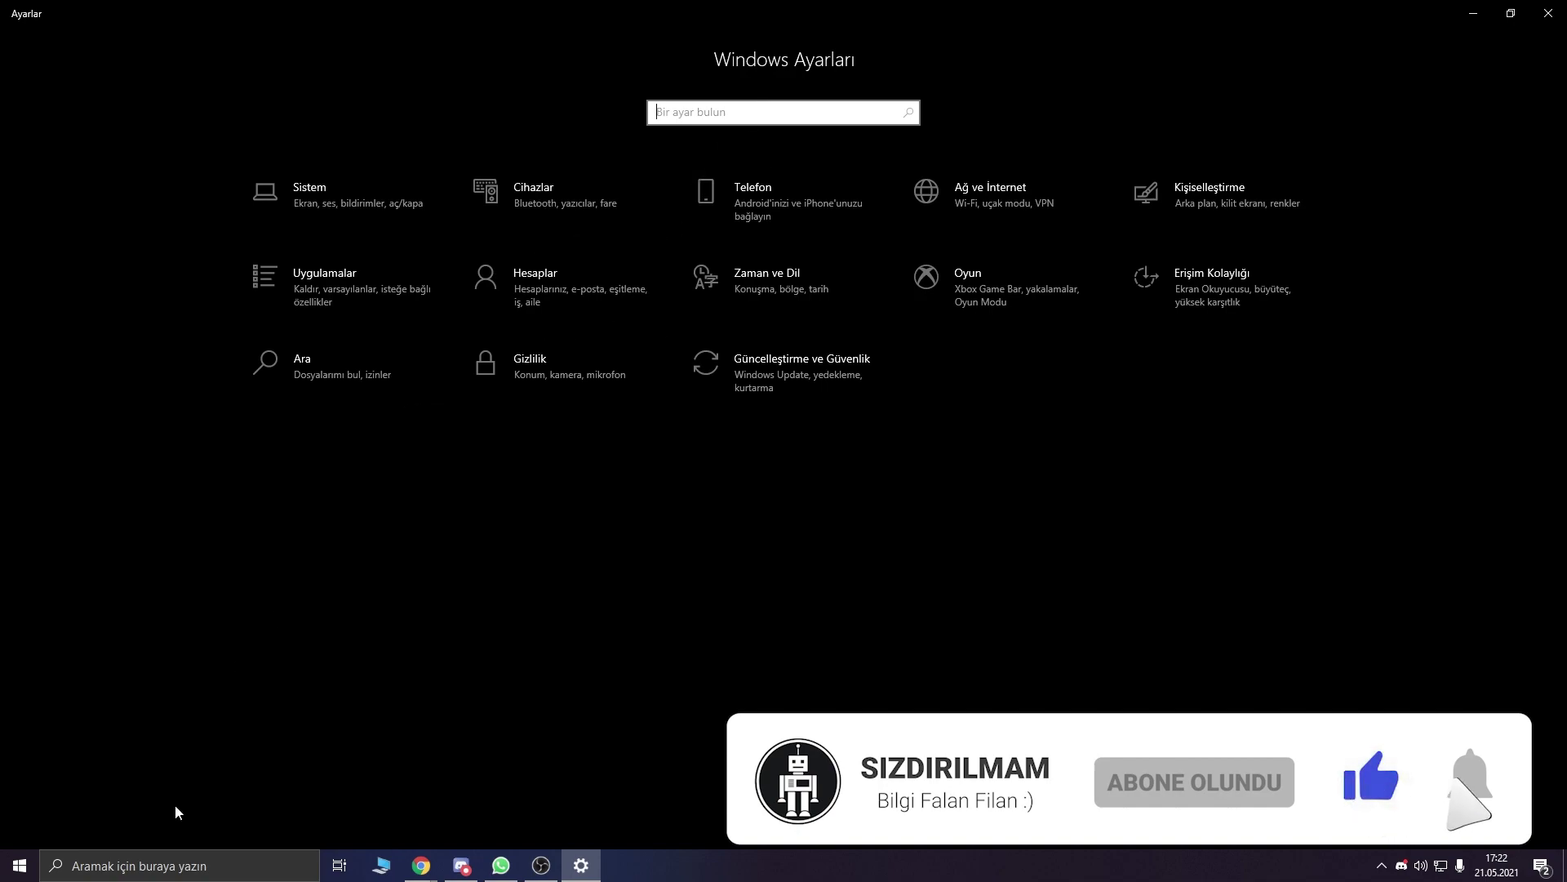
left_click(203, 867)
type("arka")
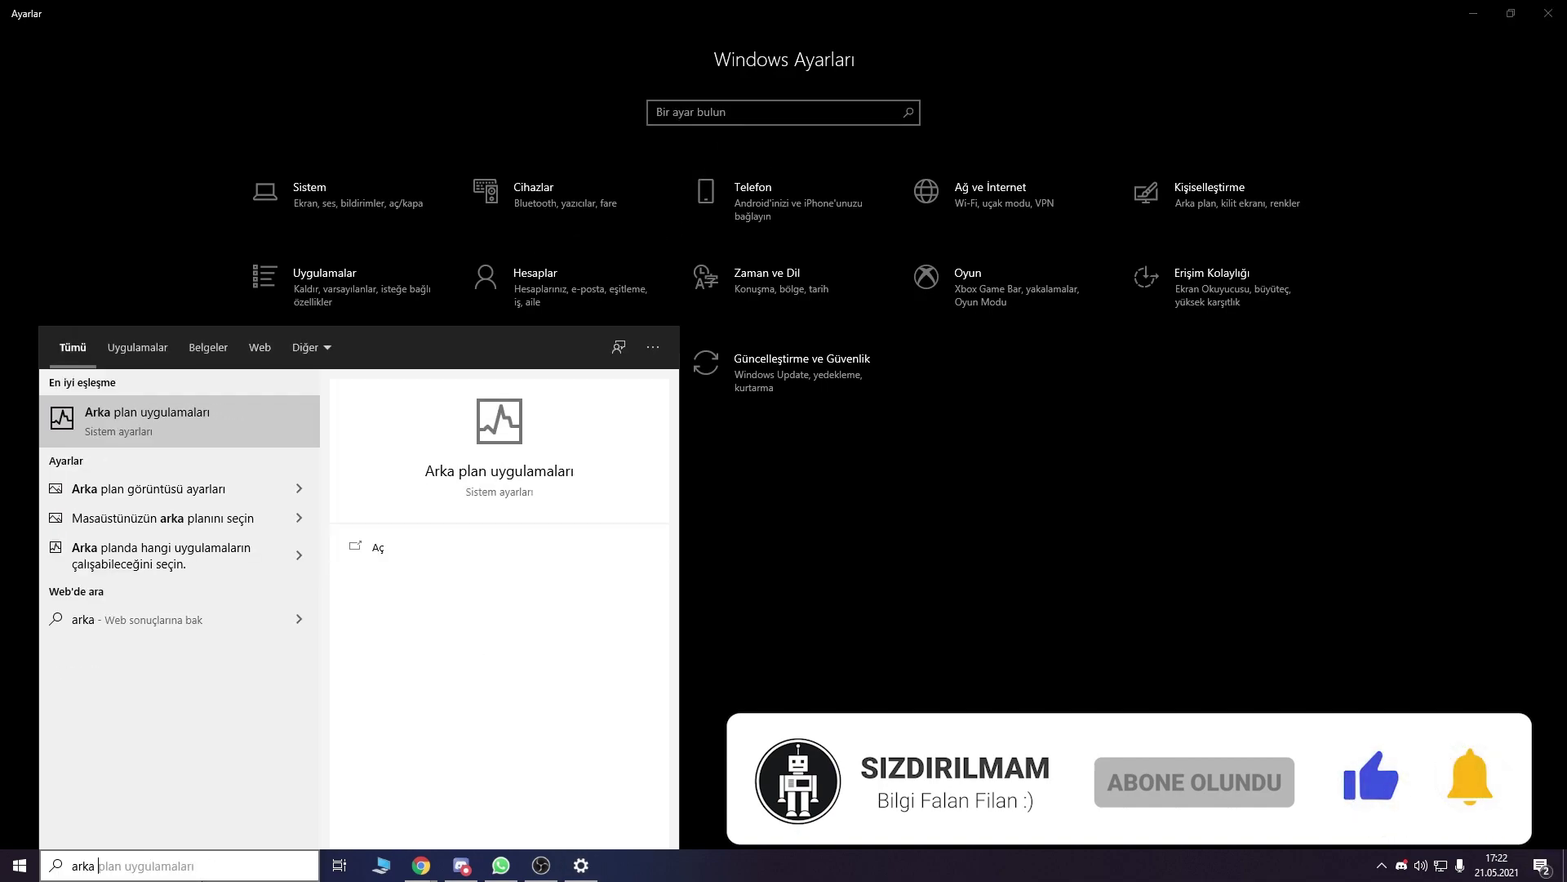
key("Return")
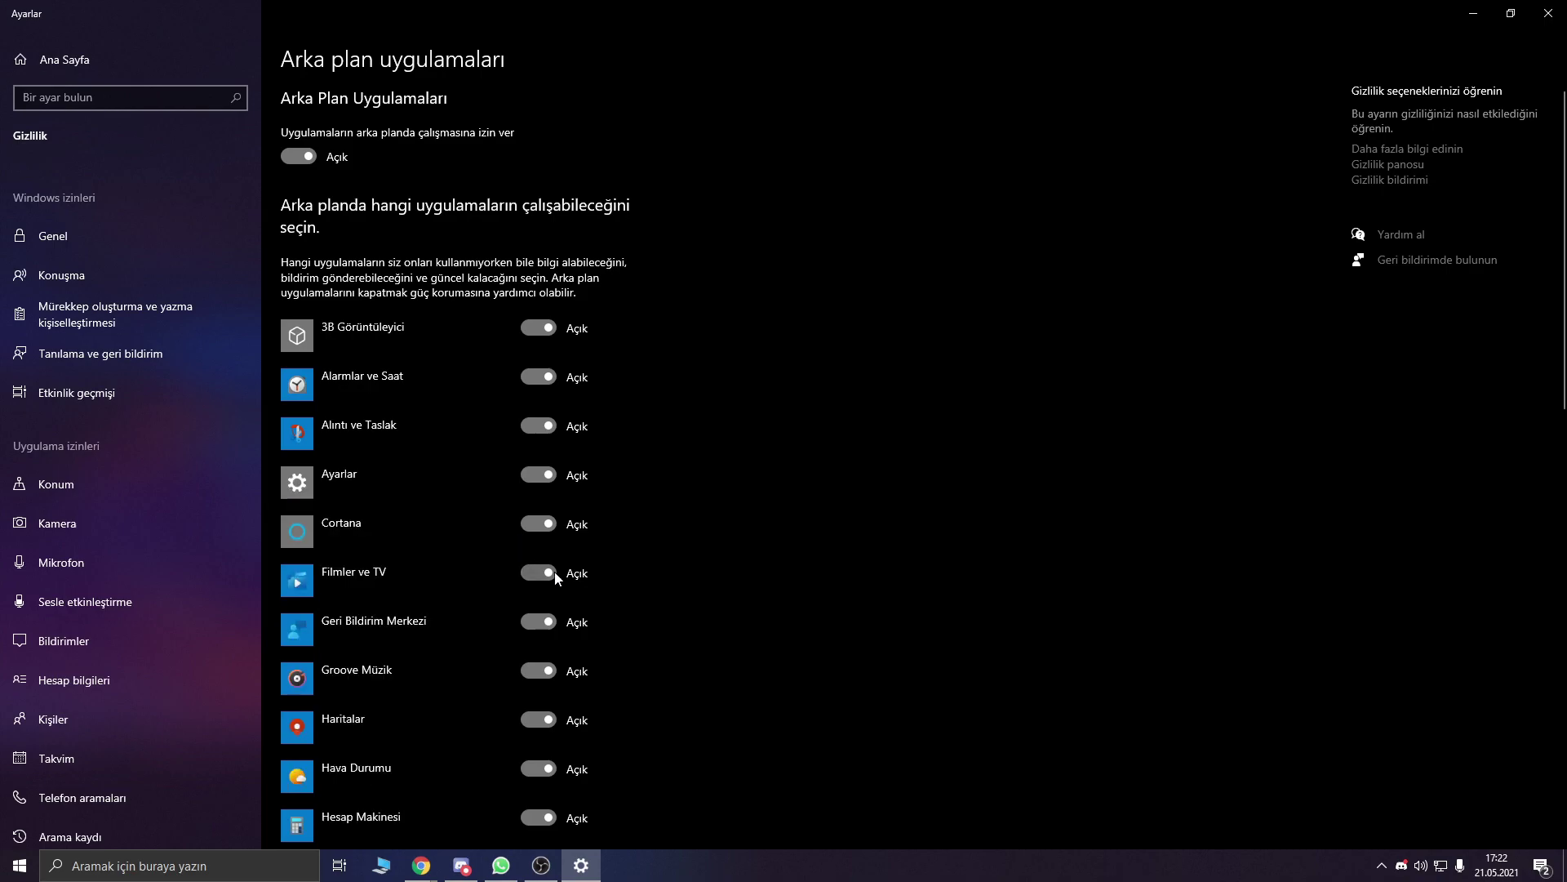
Step: Turn off background running for 3B Görüntüleyici, Alıntı ve Taslak, and Filmler ve TV
left_click_drag(1564, 291, 1530, 285)
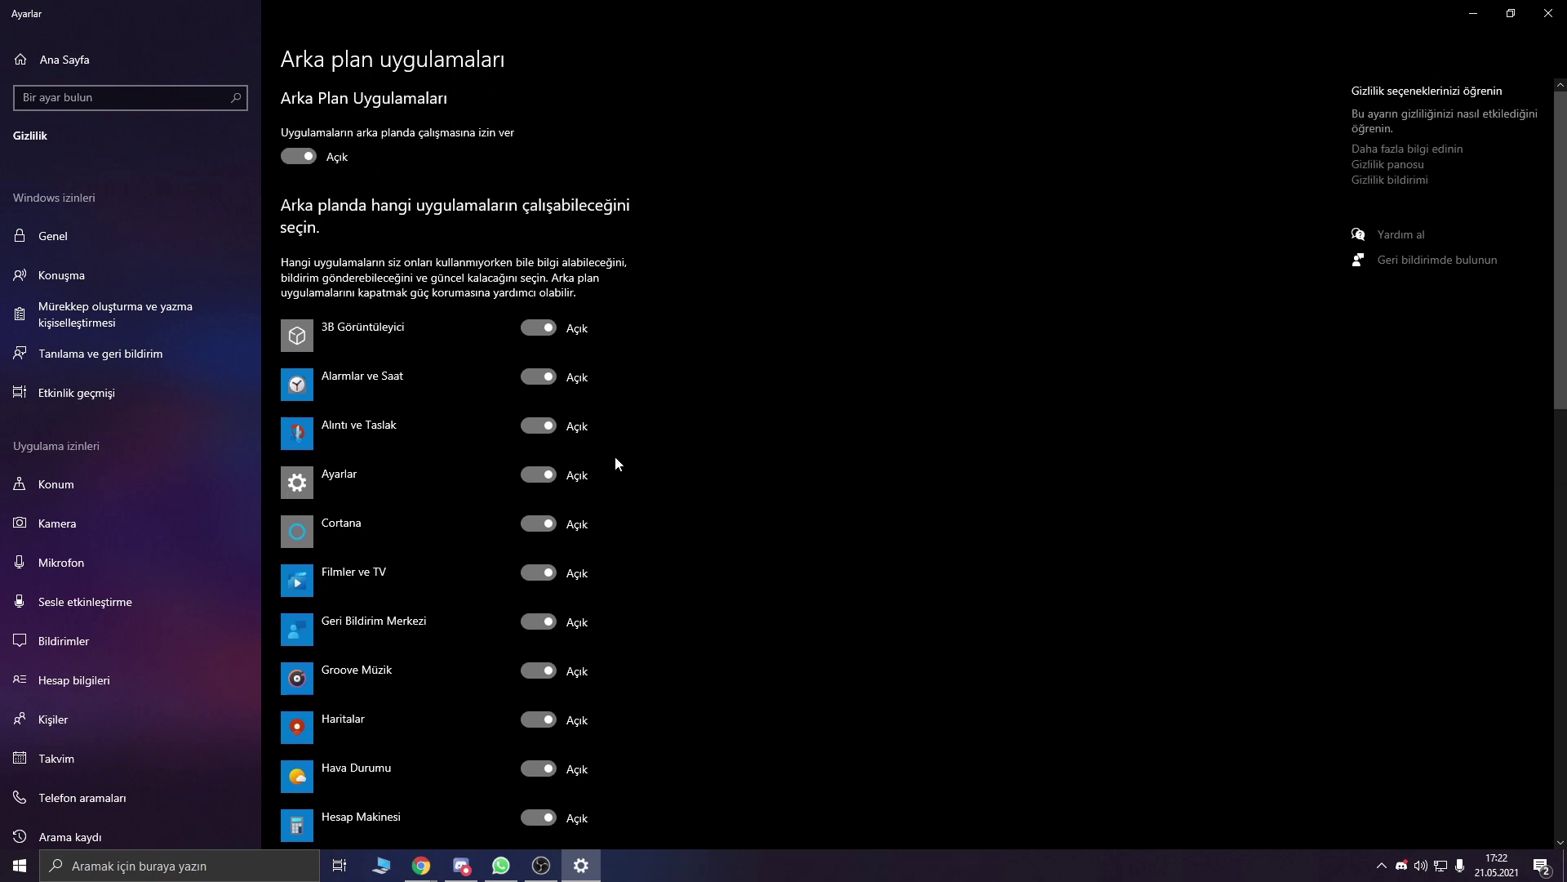
scroll(663, 571, "down", 2)
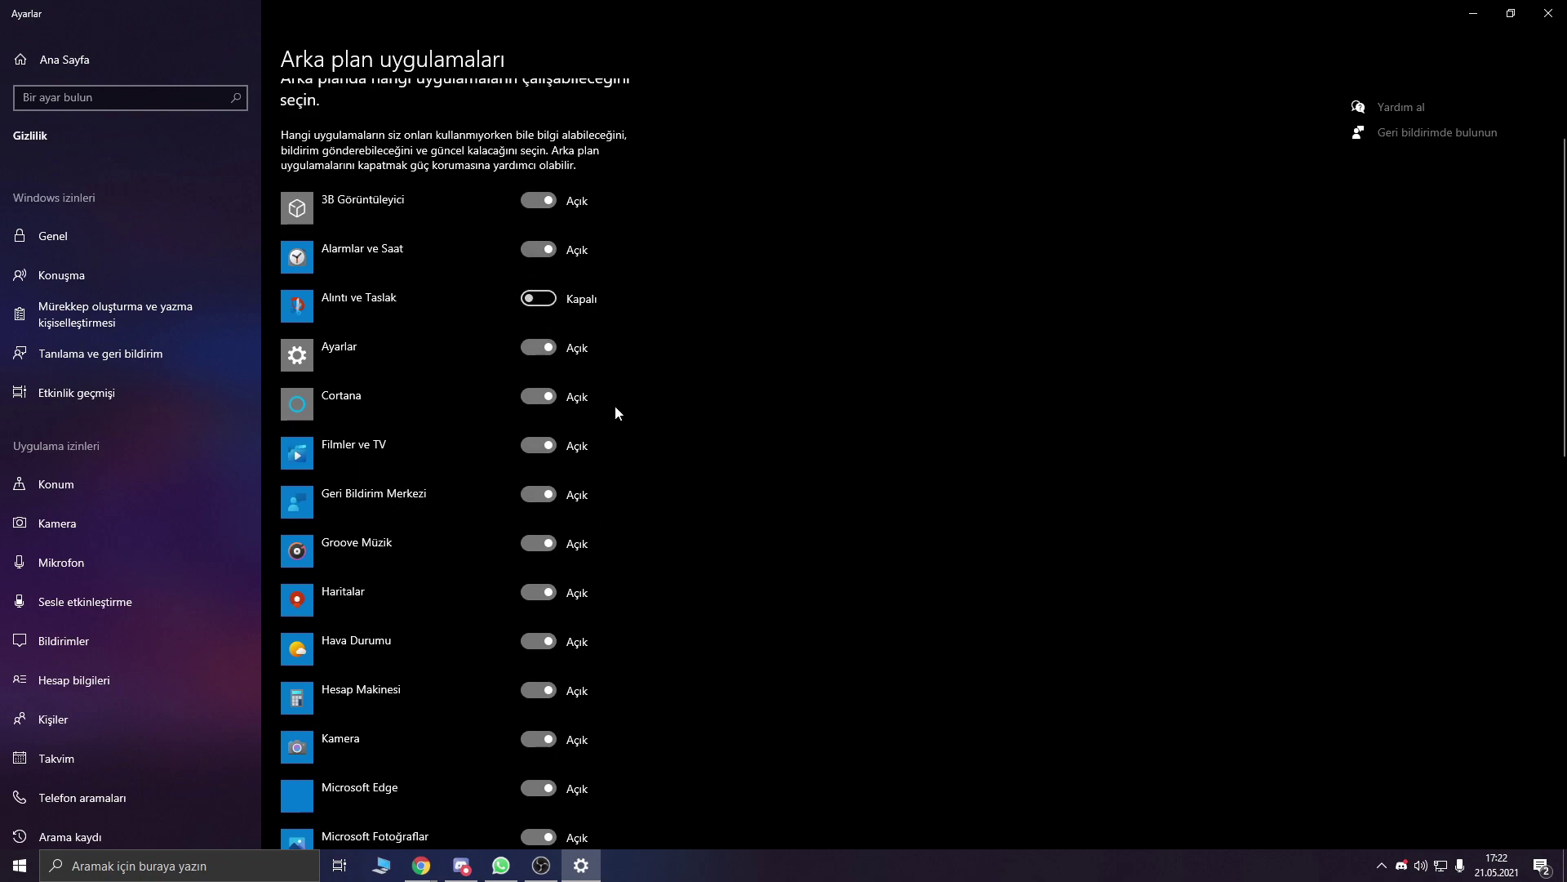
left_click(531, 199)
scroll(663, 493, "down", 2)
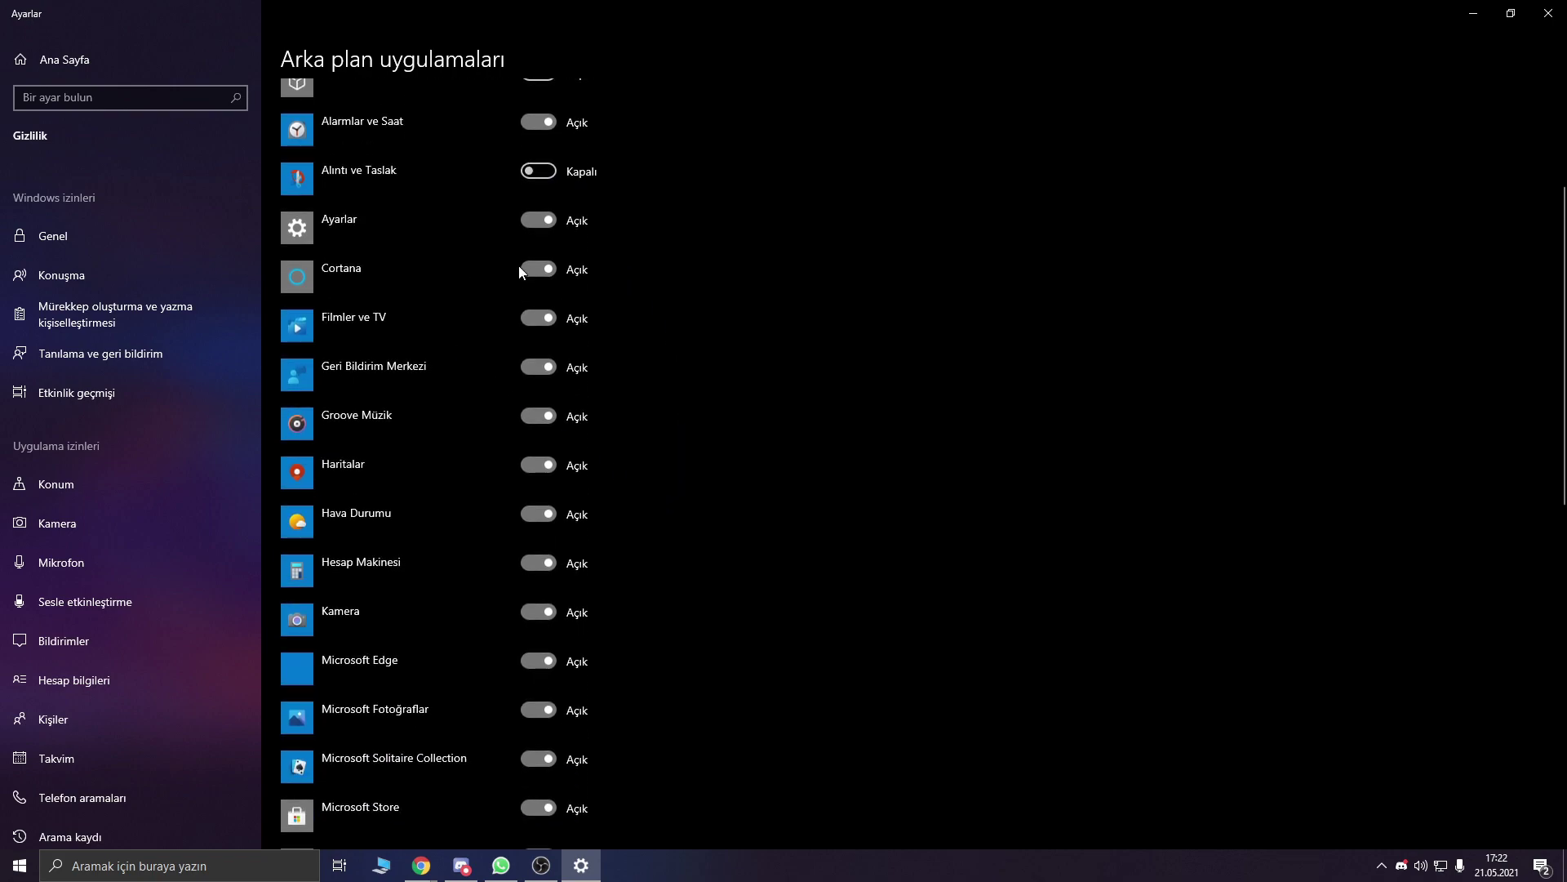
scroll(715, 563, "down", 2)
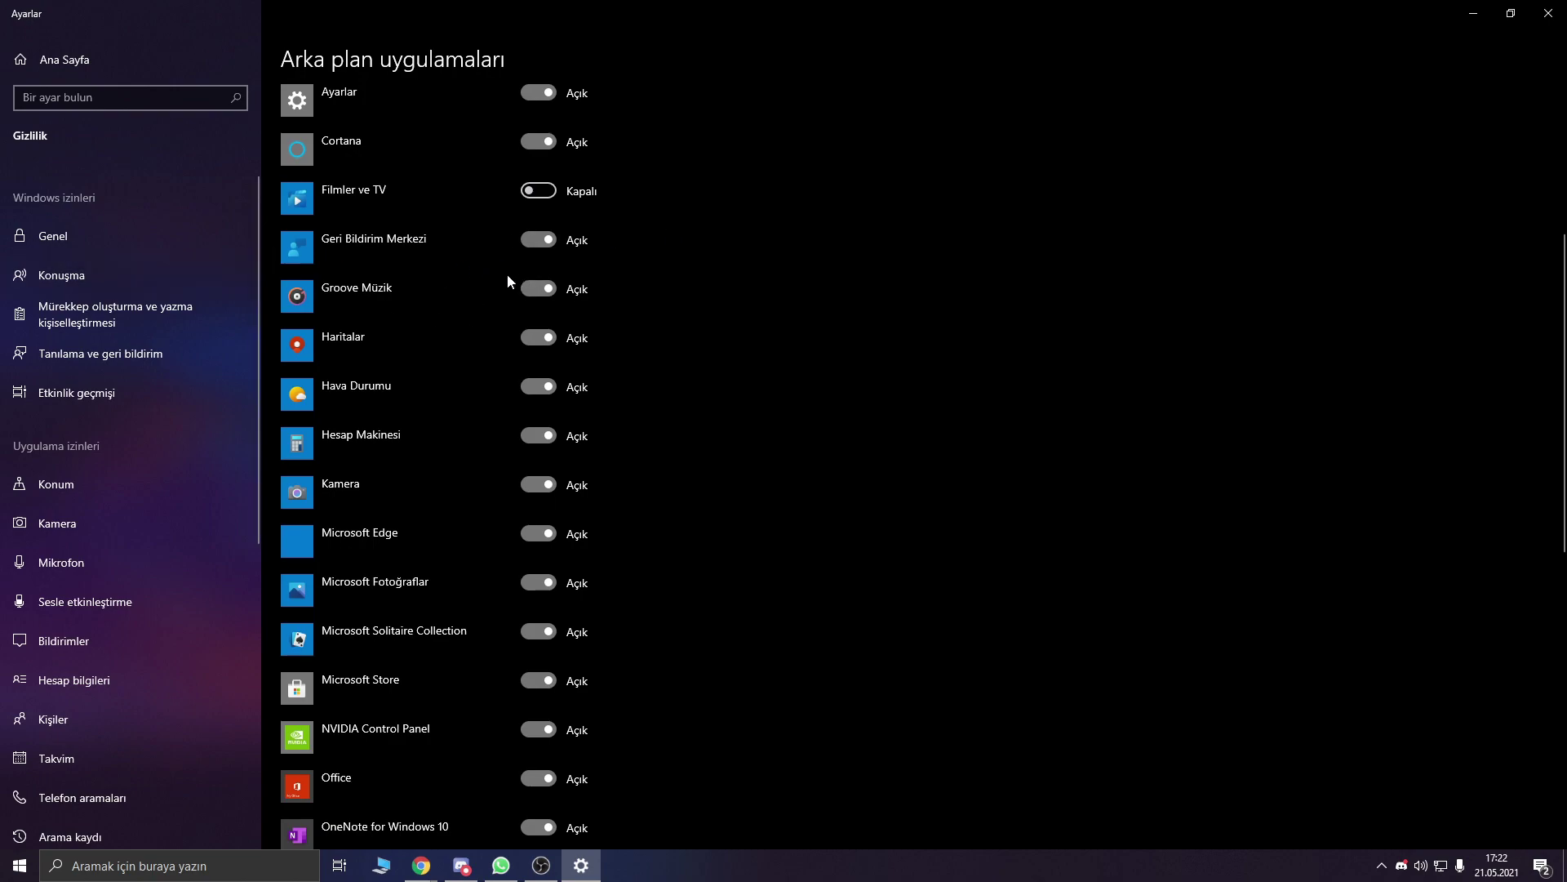
Step: Turn off background running for Groove Müzik, Haritalar, Hava Durumu and Hesap Makinesi, and close Settings
scroll(608, 501, "down", 2)
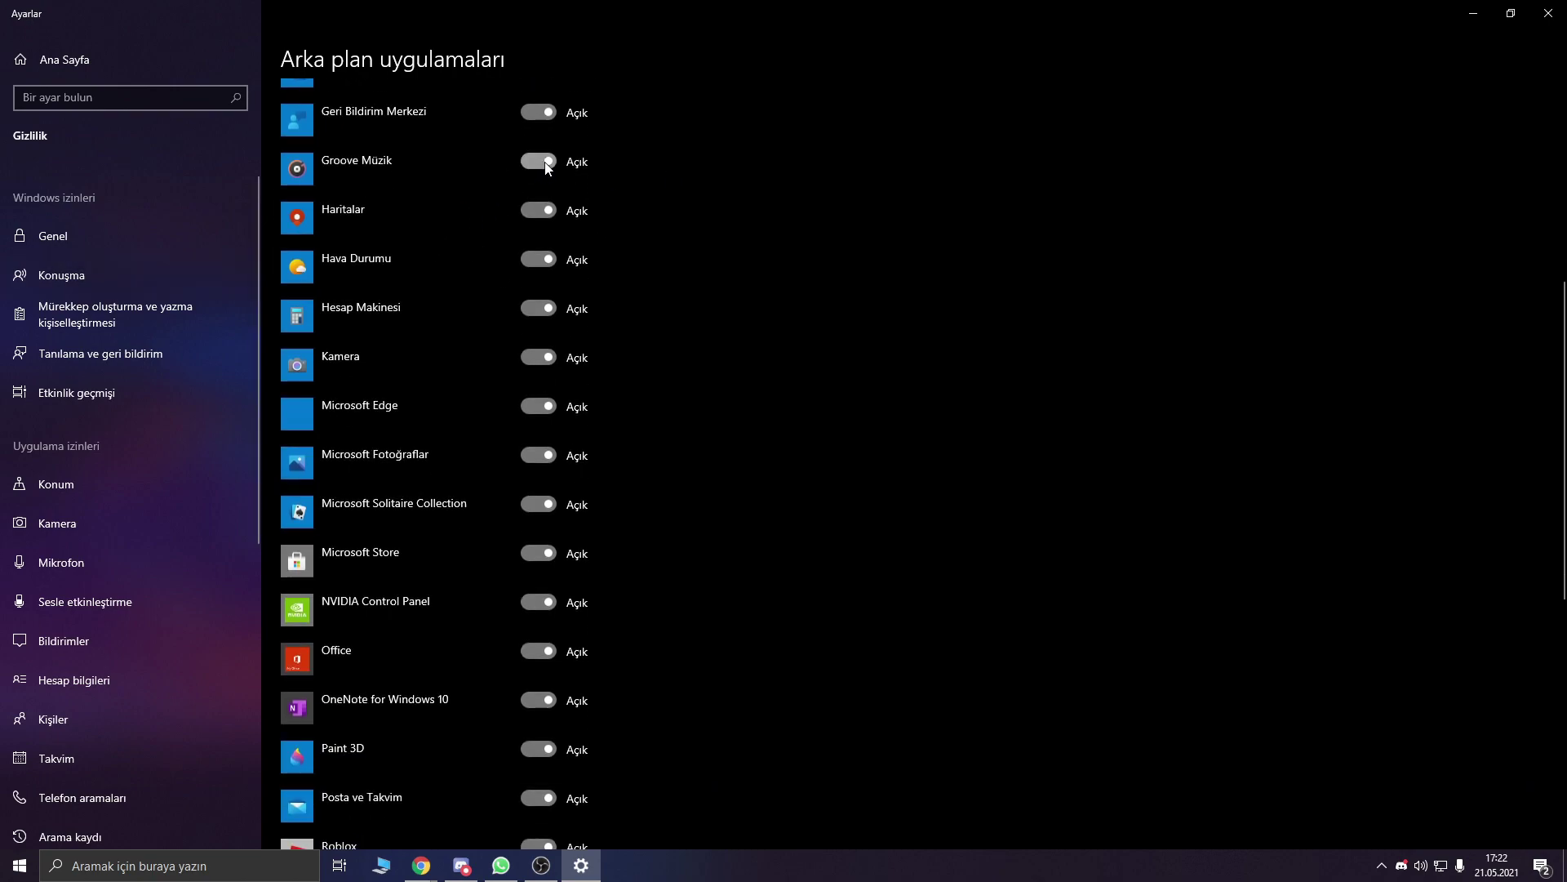
left_click(544, 259)
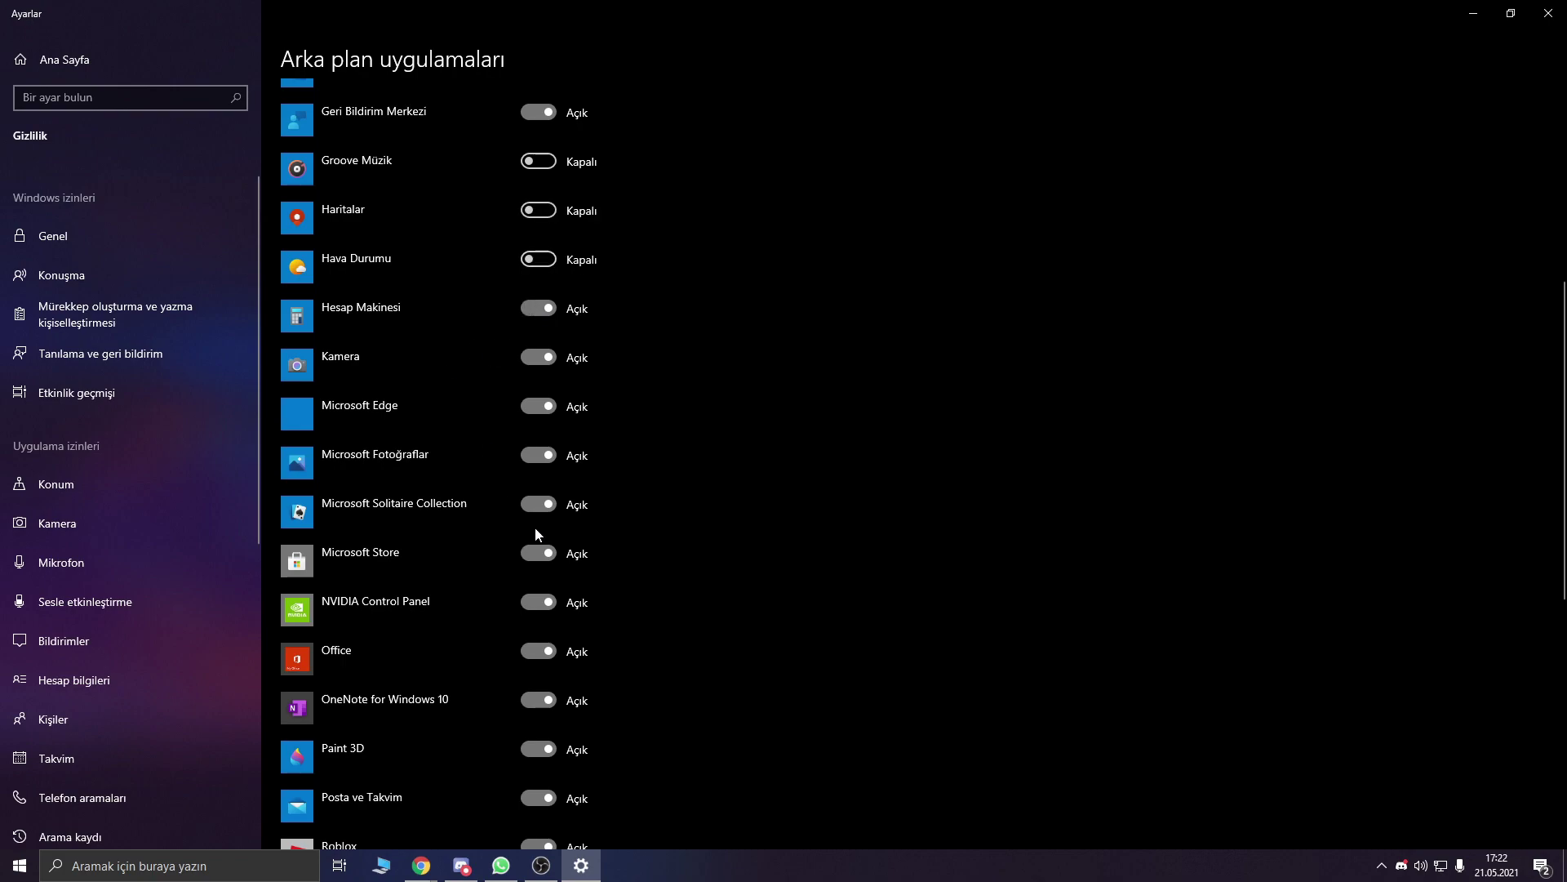
scroll(535, 528, "down", 2)
left_click(541, 185)
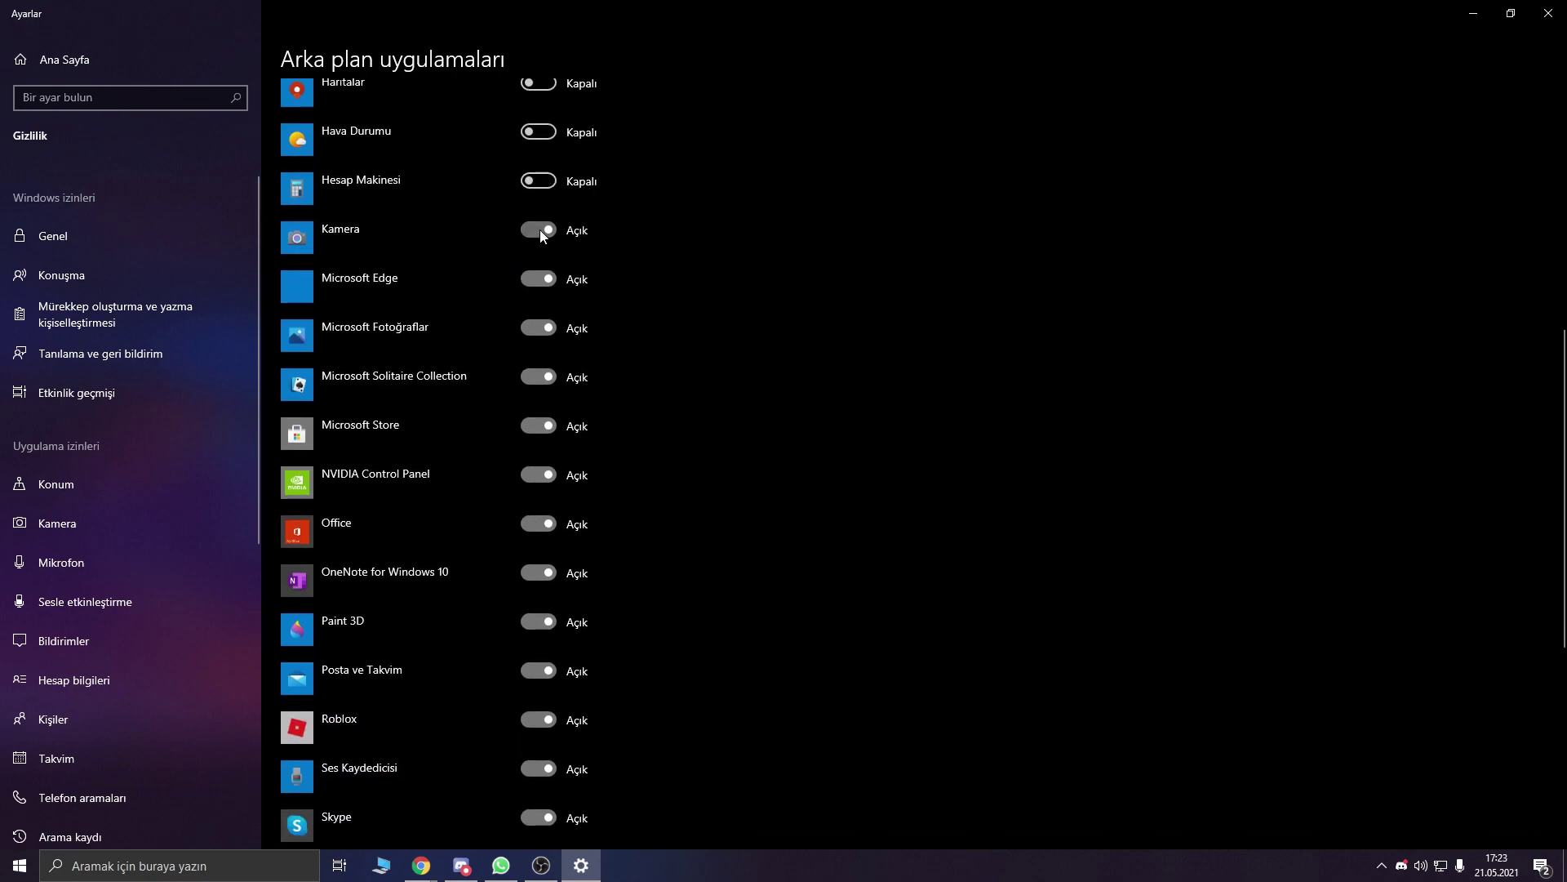
scroll(611, 531, "down", 5)
scroll(605, 538, "down", 3)
scroll(608, 542, "up", 15)
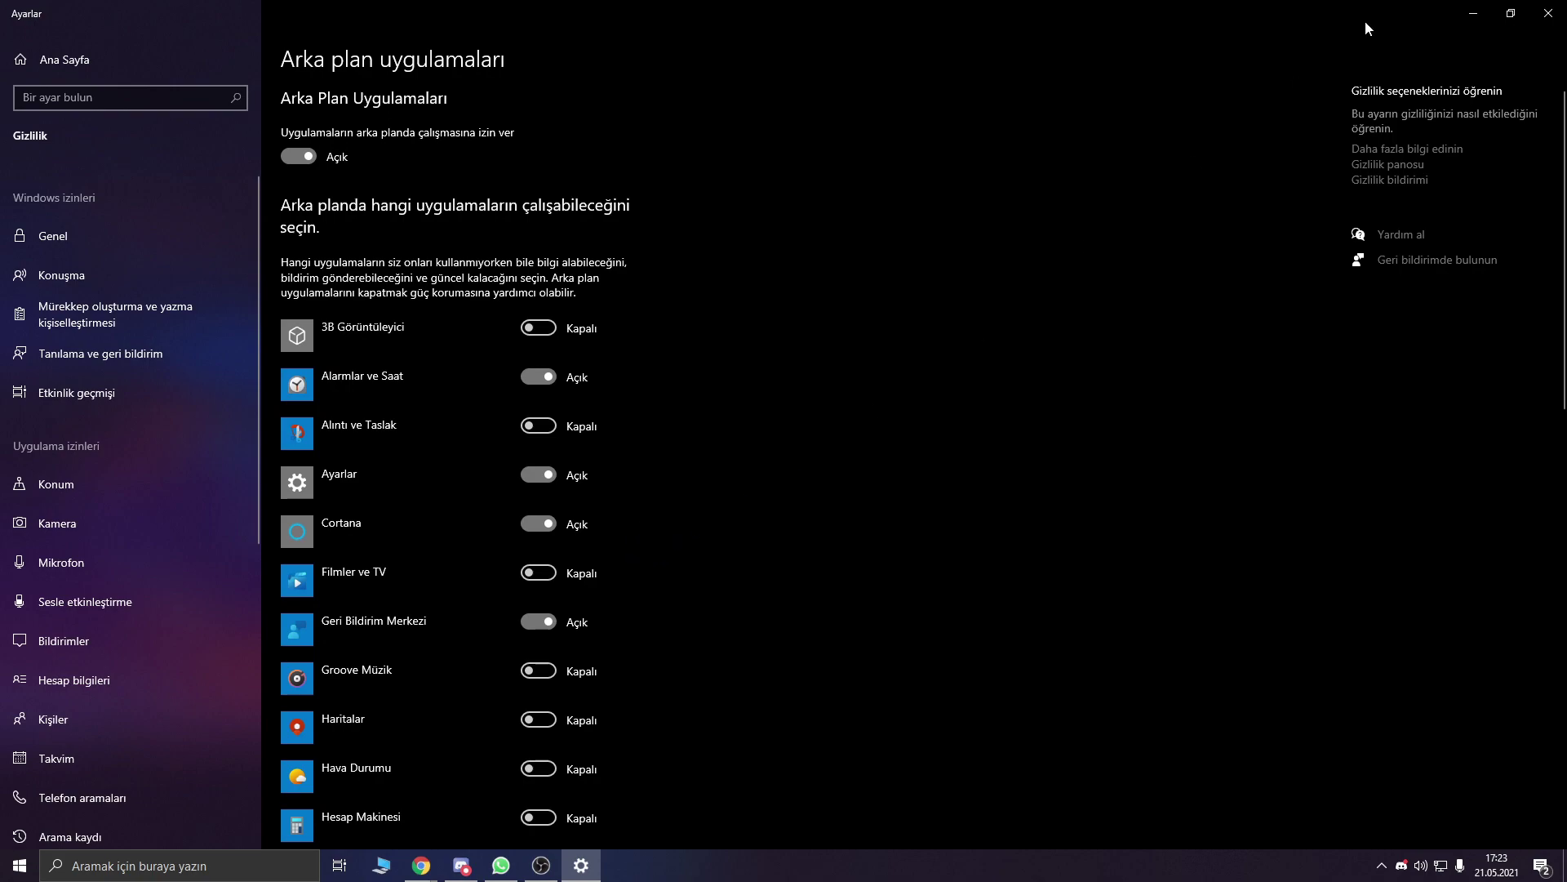
left_click(1560, 6)
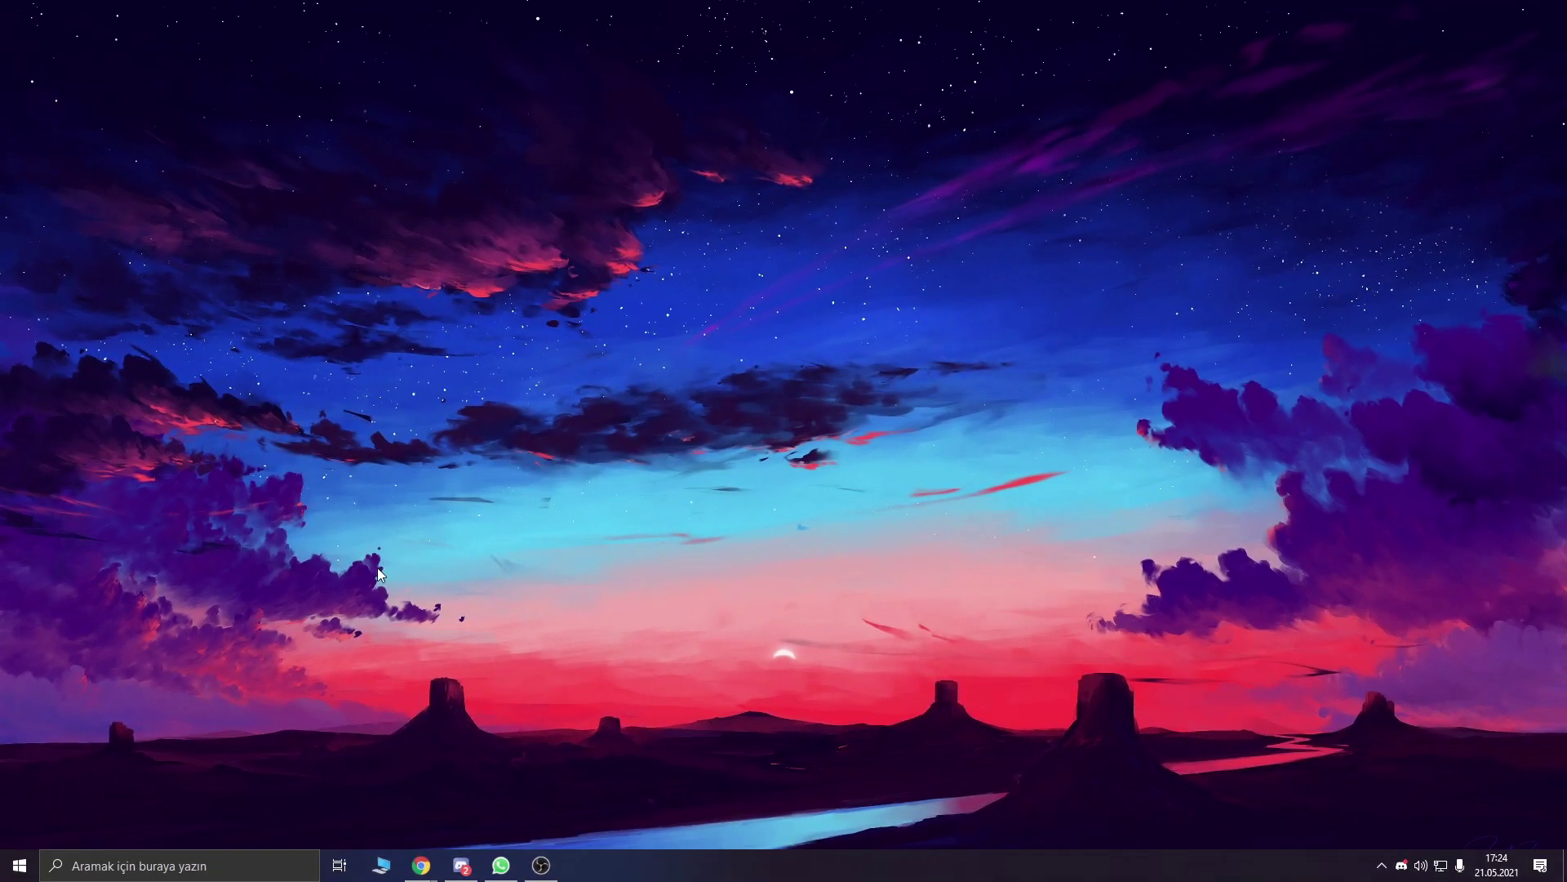
Step: Search Windows for regedit, open the registry editor and maximize its window
left_click(90, 861)
type("re")
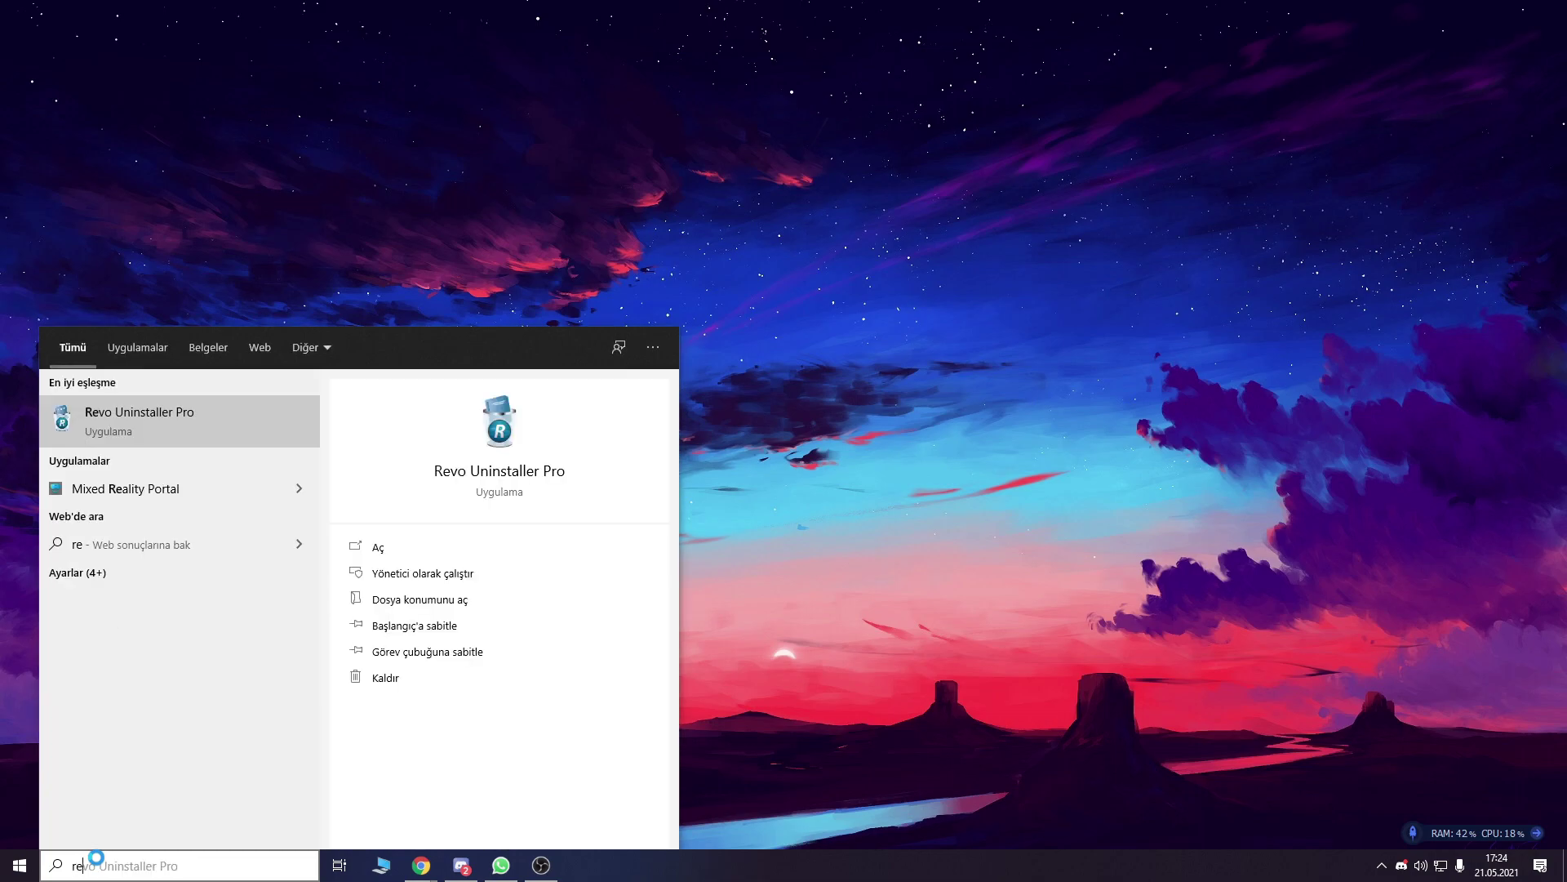
type("gedit")
key("Return")
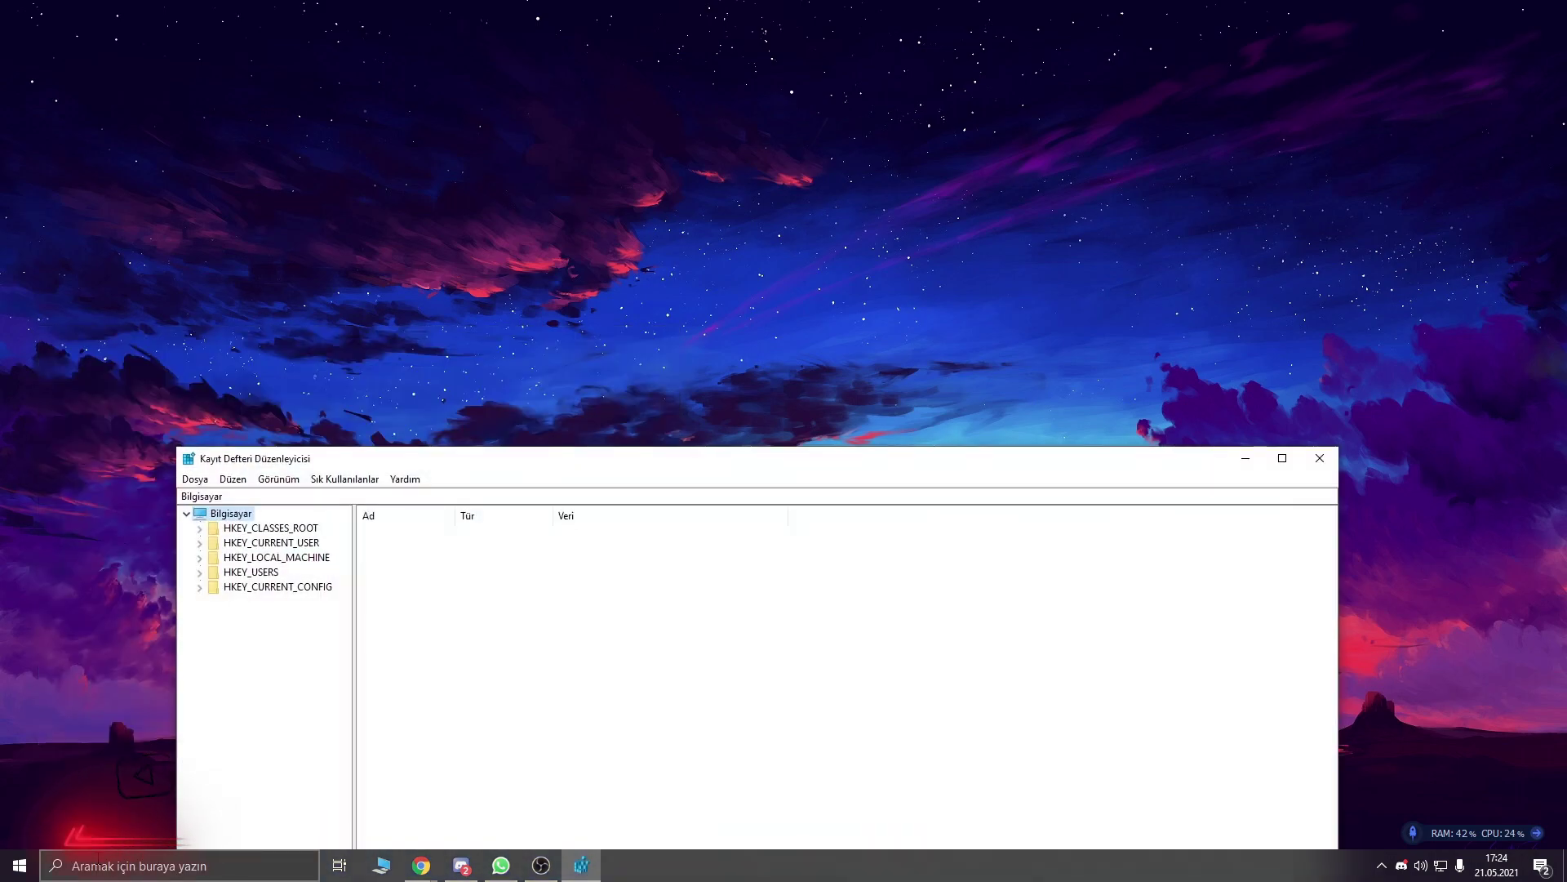
left_click(1282, 458)
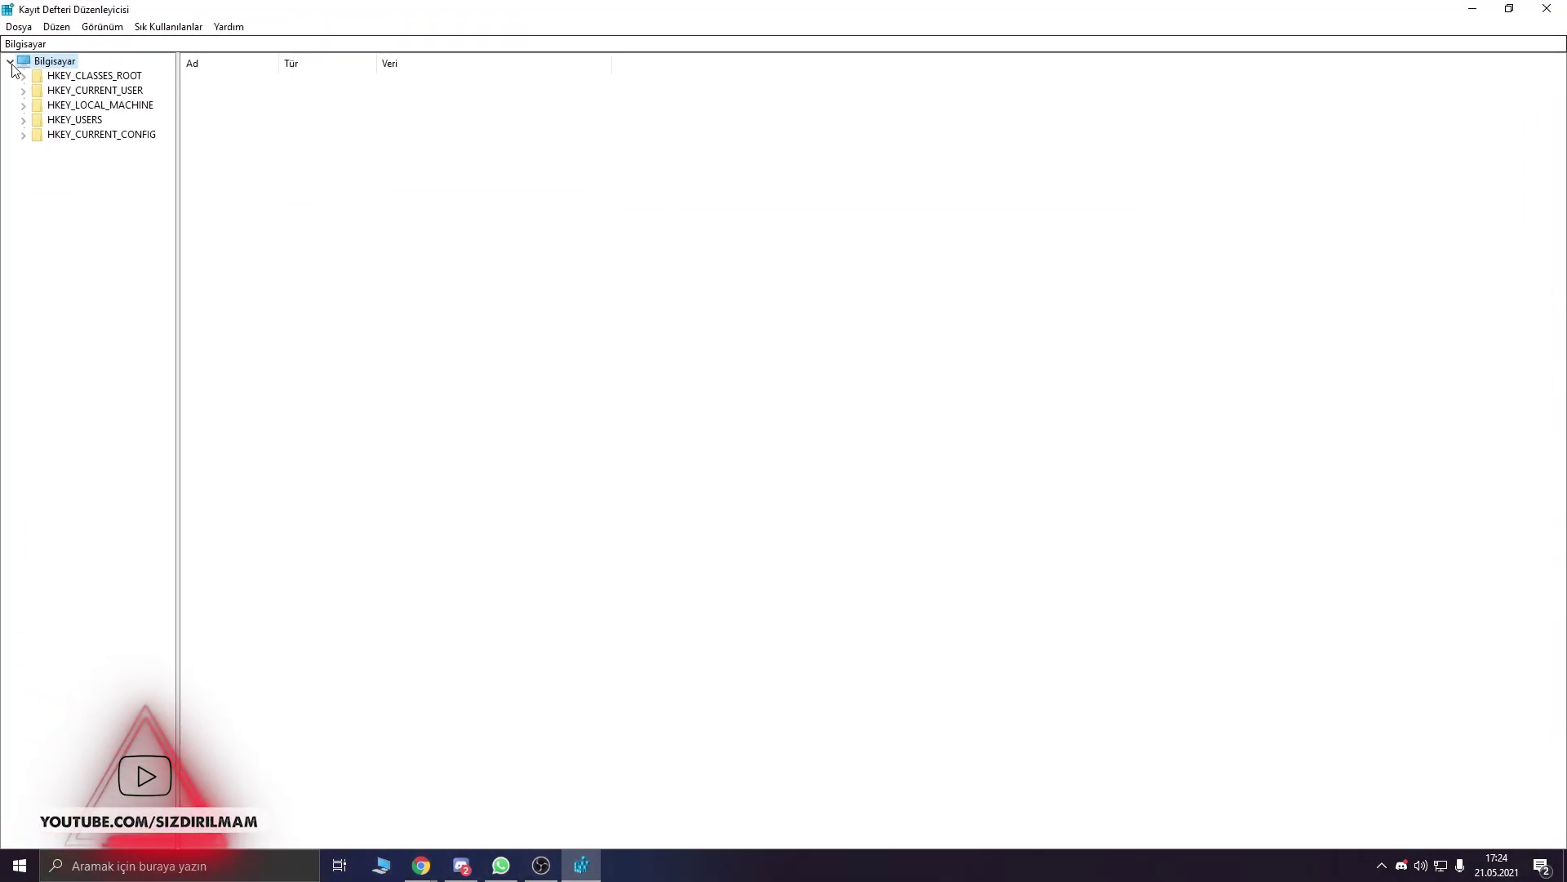
Step: Navigate the registry to HKEY_LOCAL_MACHINE\SYSTEM\ControlSet001\Services and select the Ndu key
left_click(24, 106)
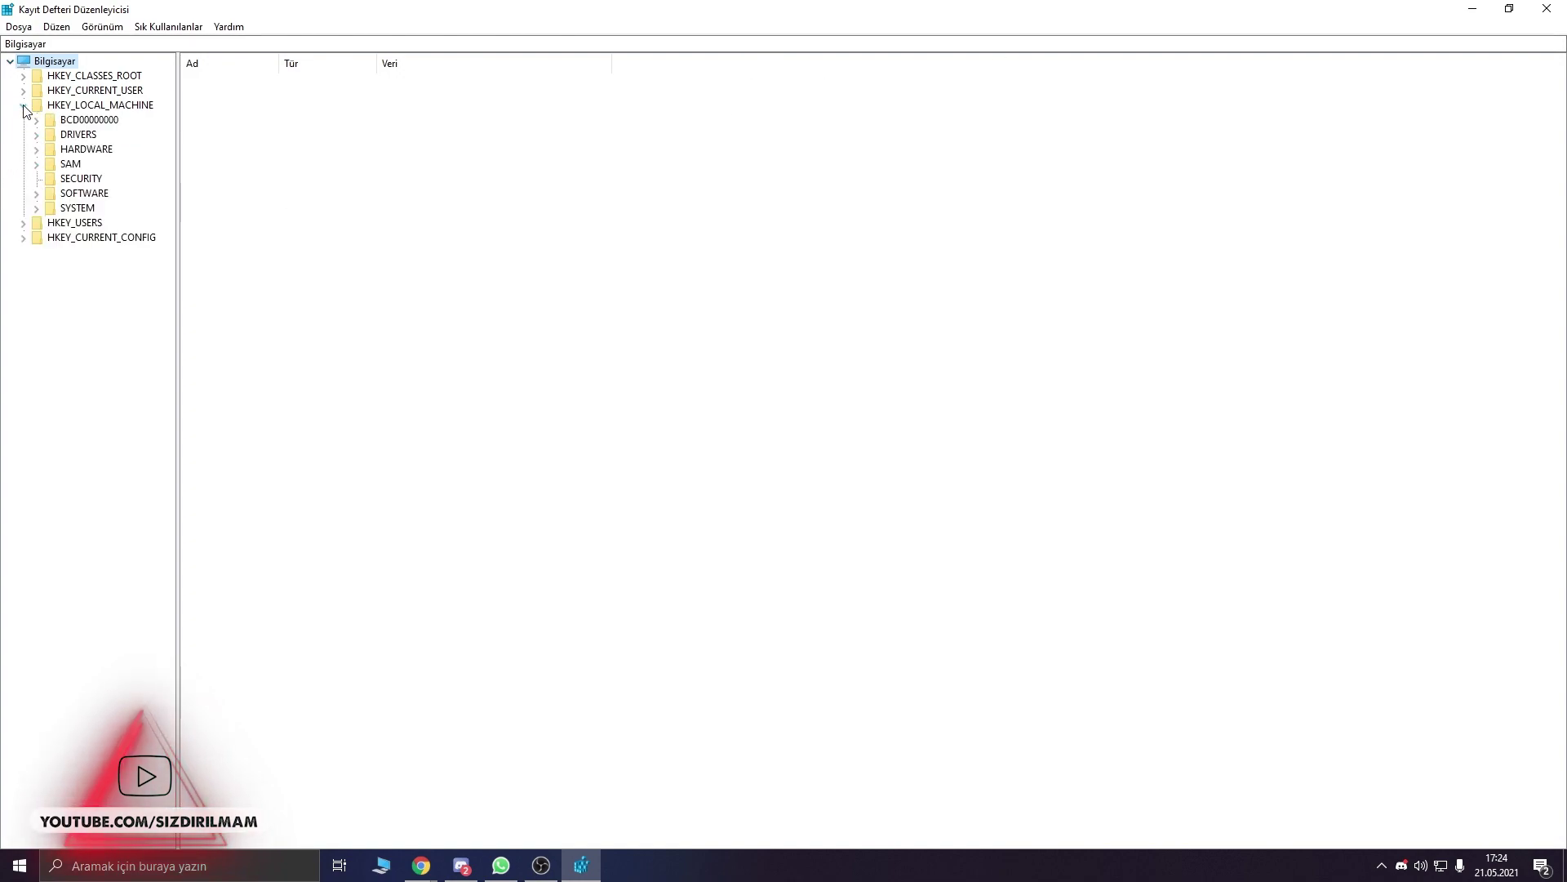
left_click(36, 209)
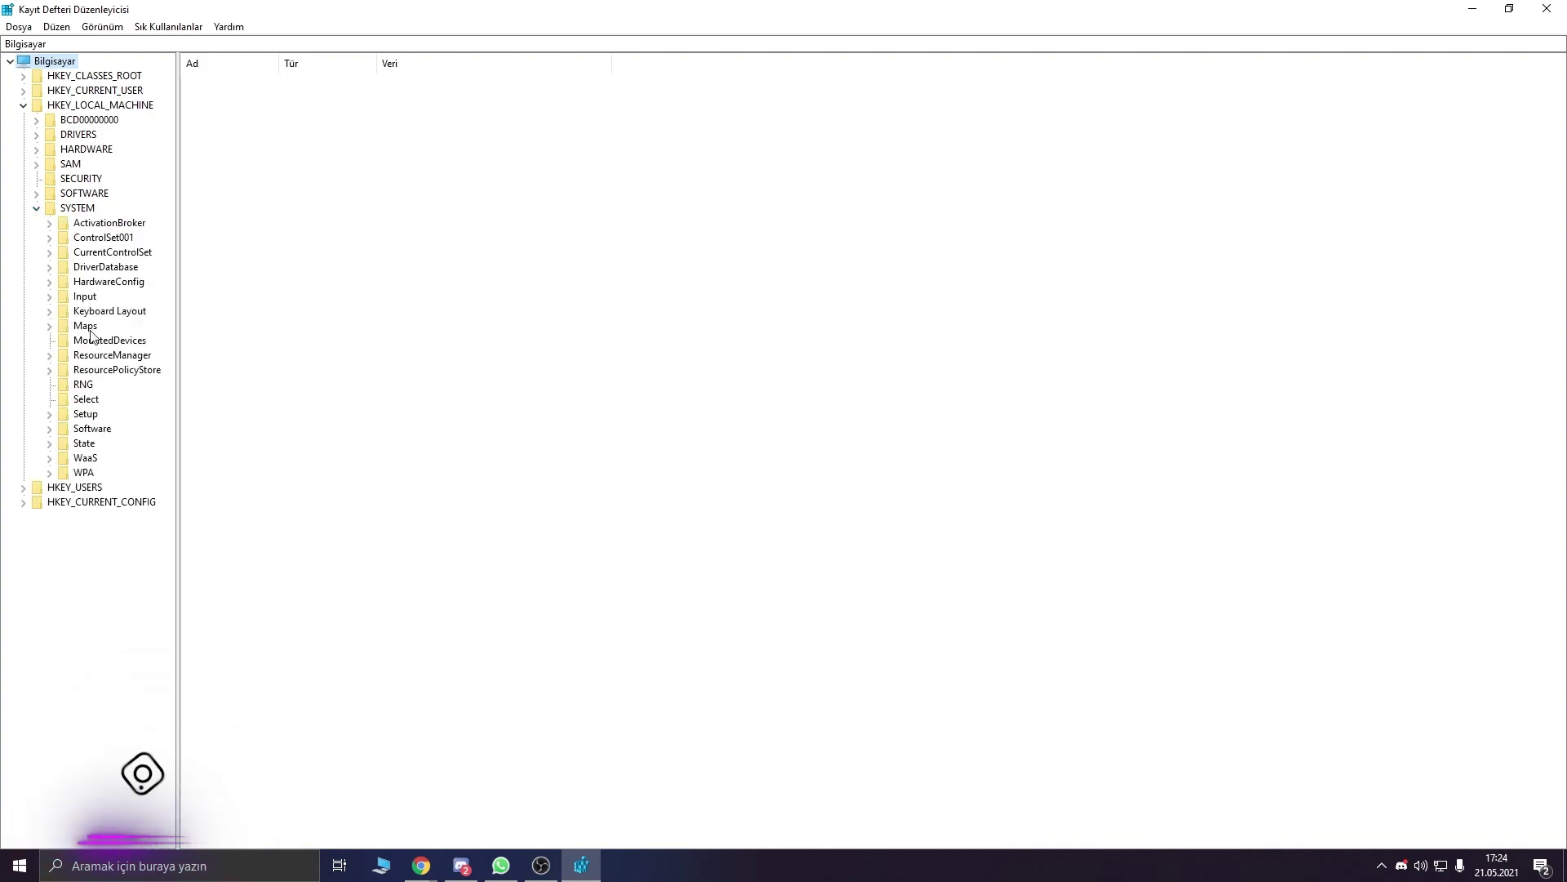
left_click(50, 238)
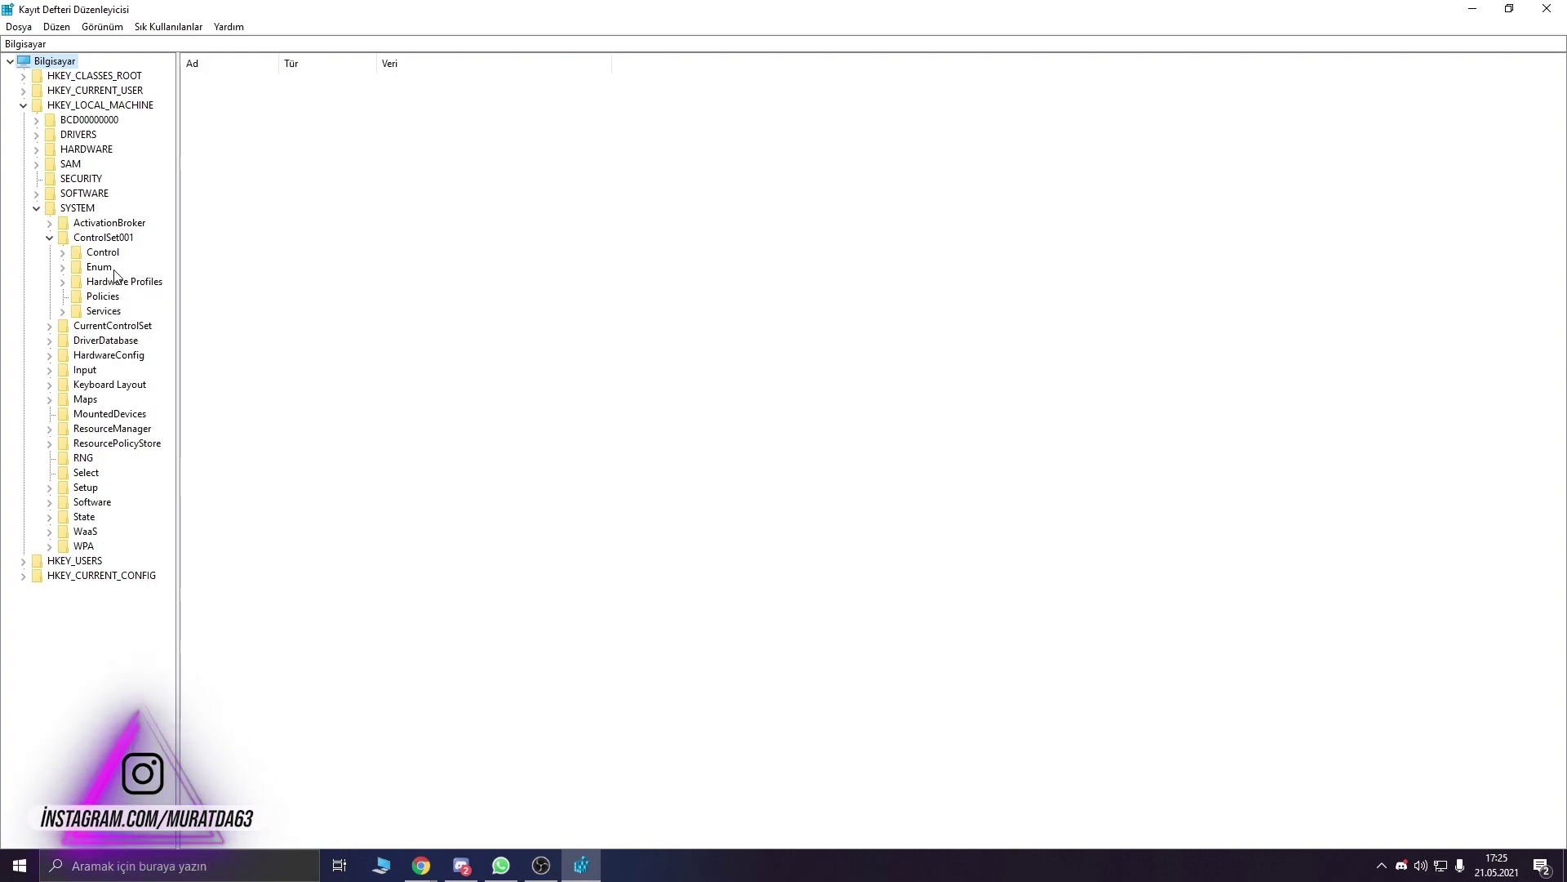
left_click(64, 311)
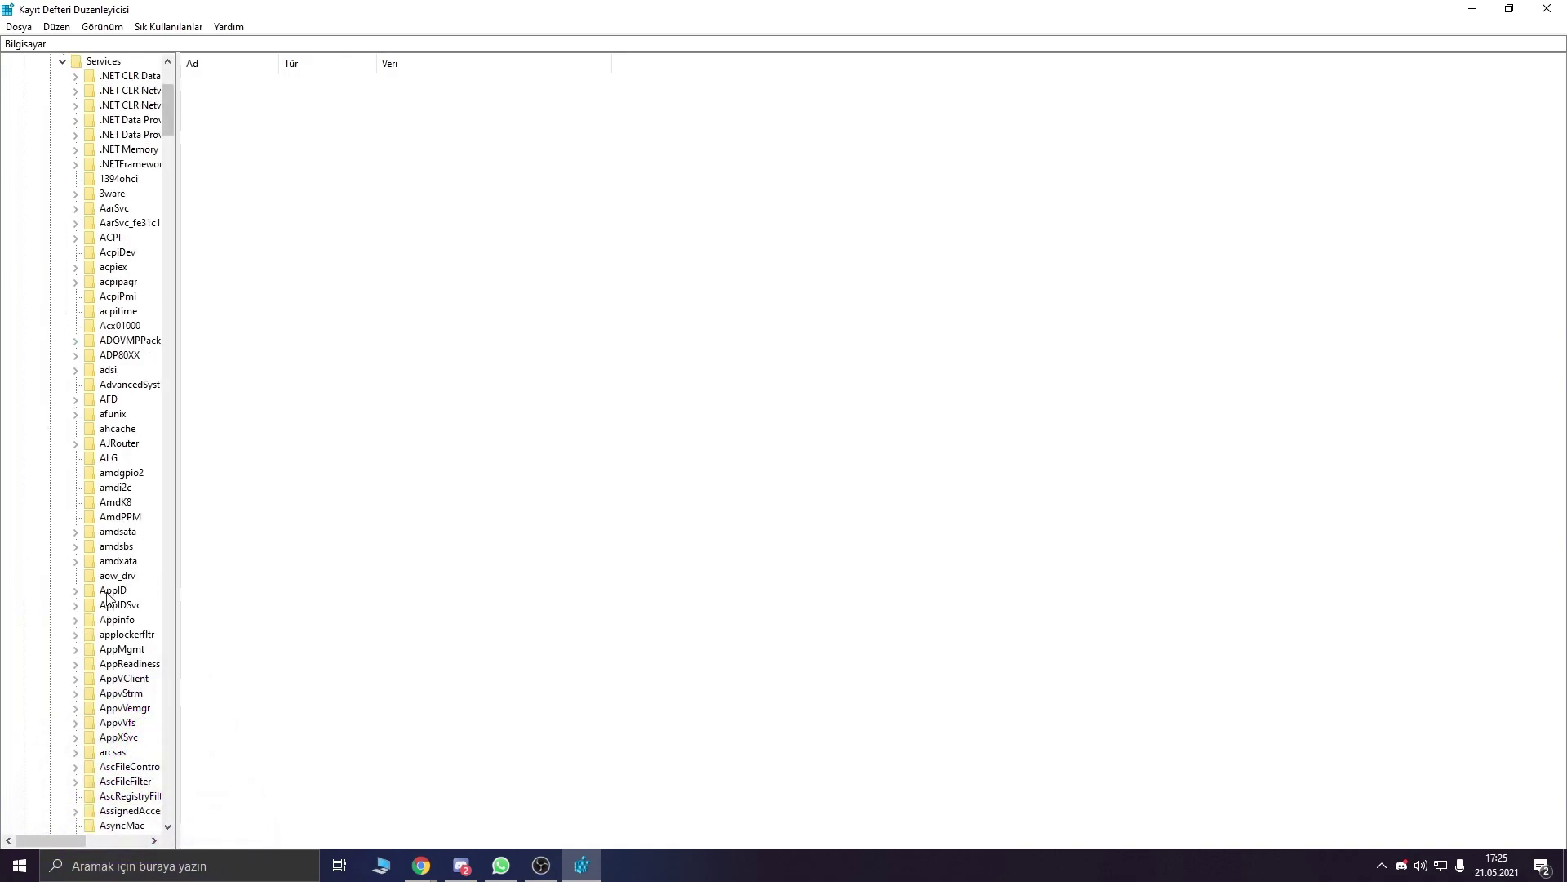
key("n")
scroll(128, 774, "down", 4)
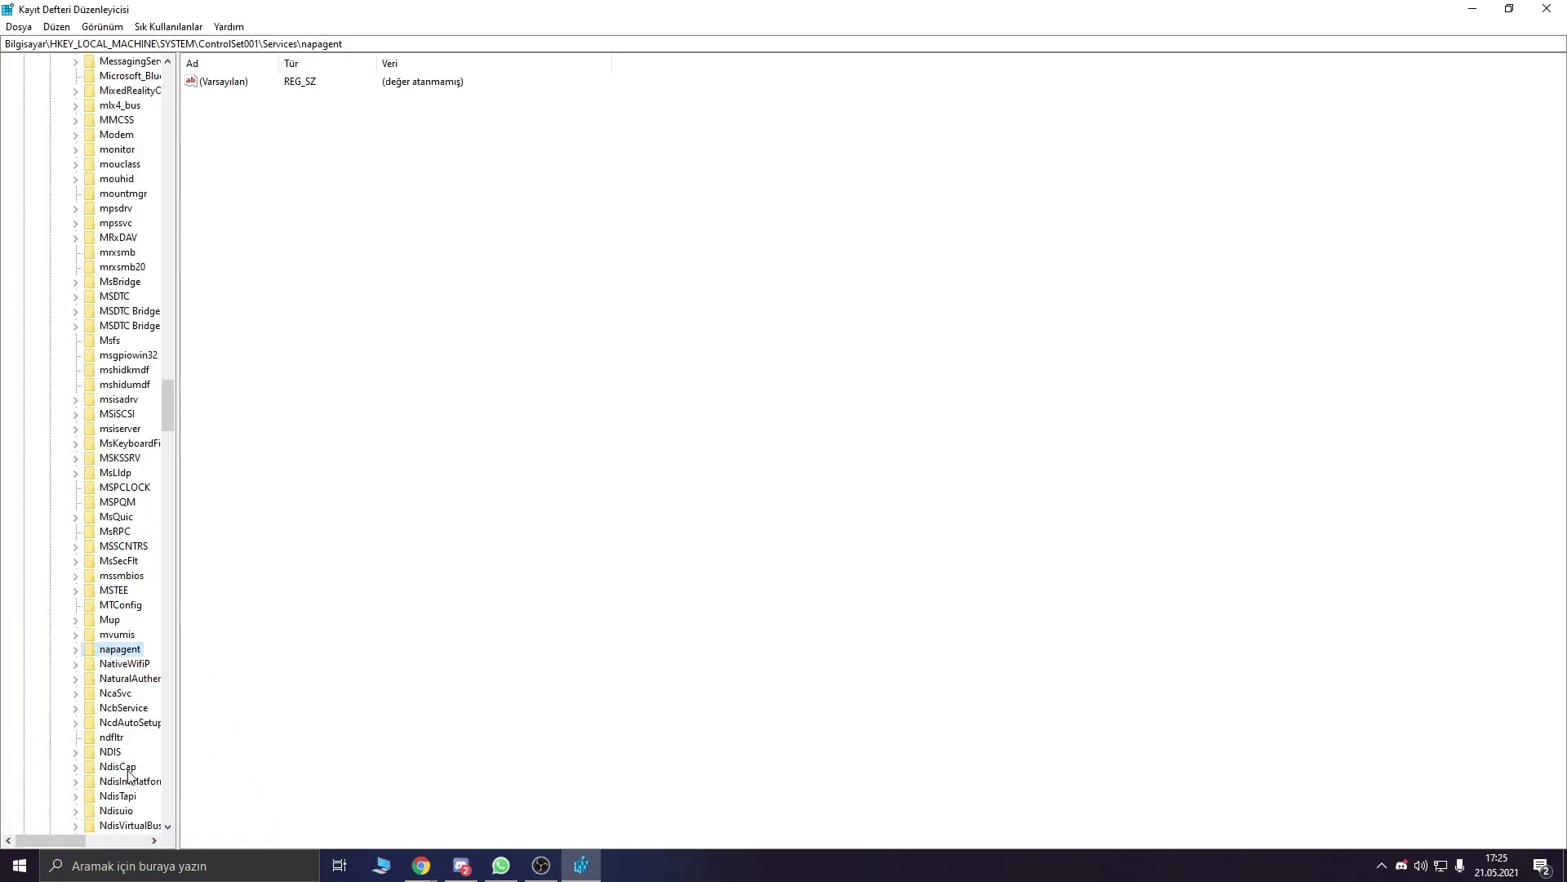
scroll(137, 796, "down", 1)
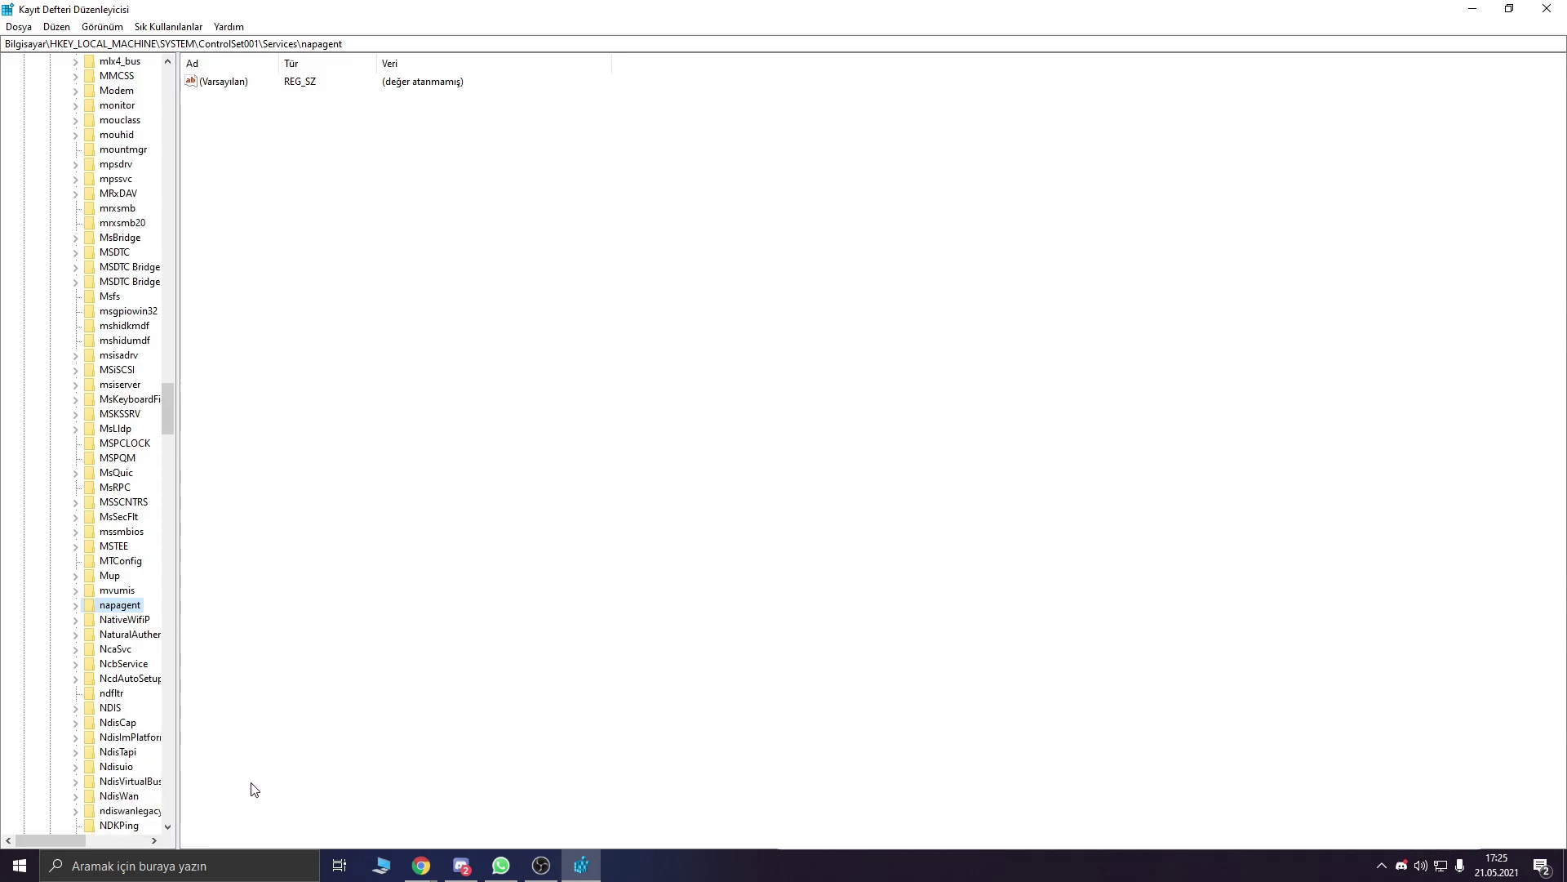
scroll(147, 703, "down", 1)
left_click(106, 811)
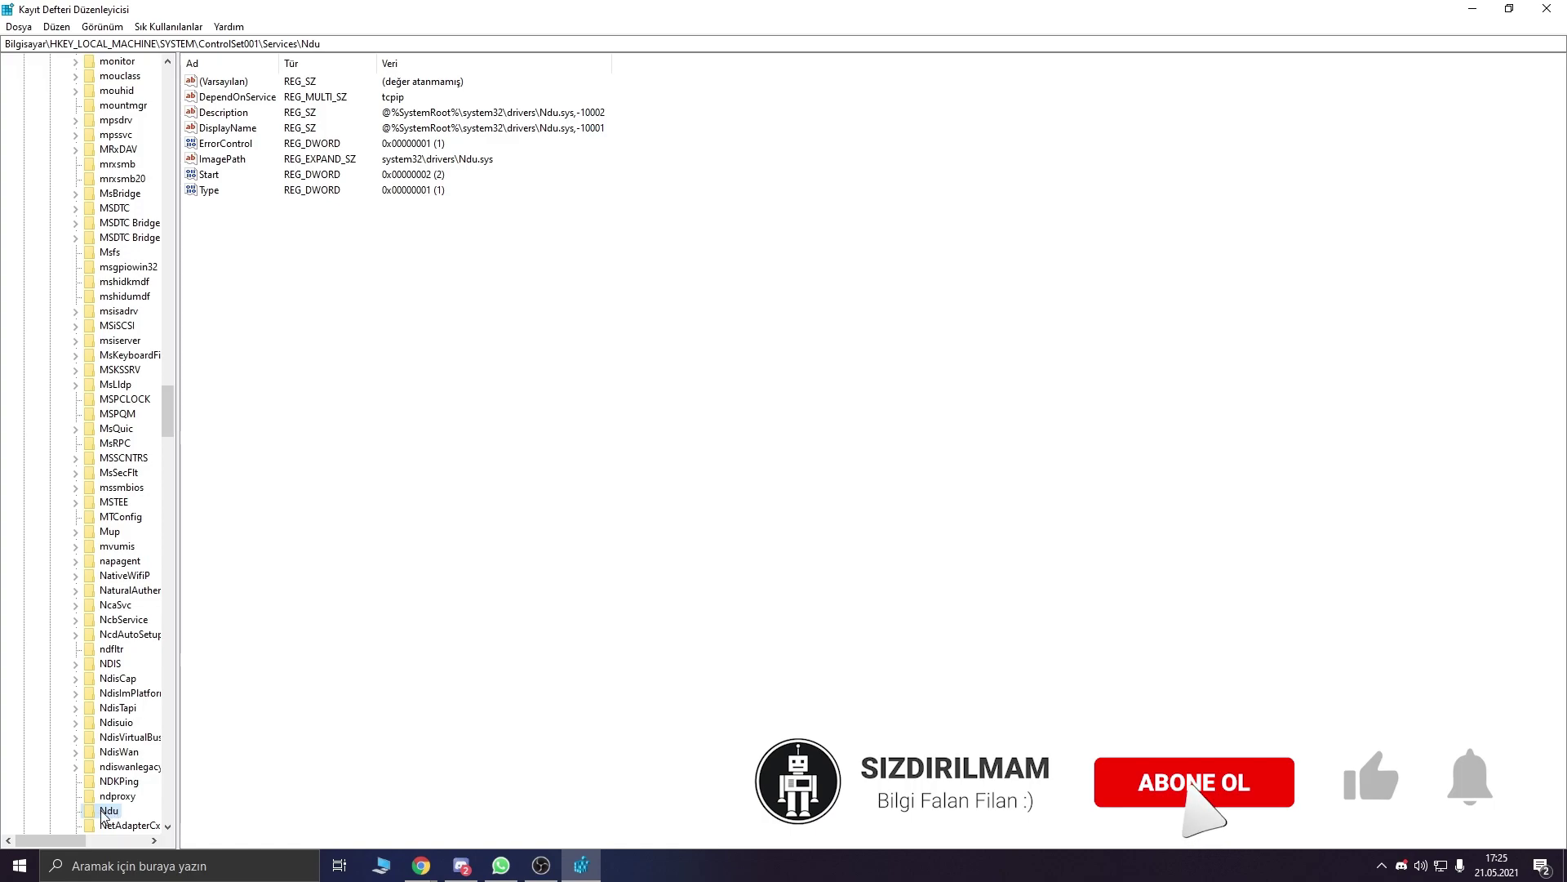
Step: Try 4 as the value data of the Ndu key's Start entry and cancel the edit
left_click(245, 181)
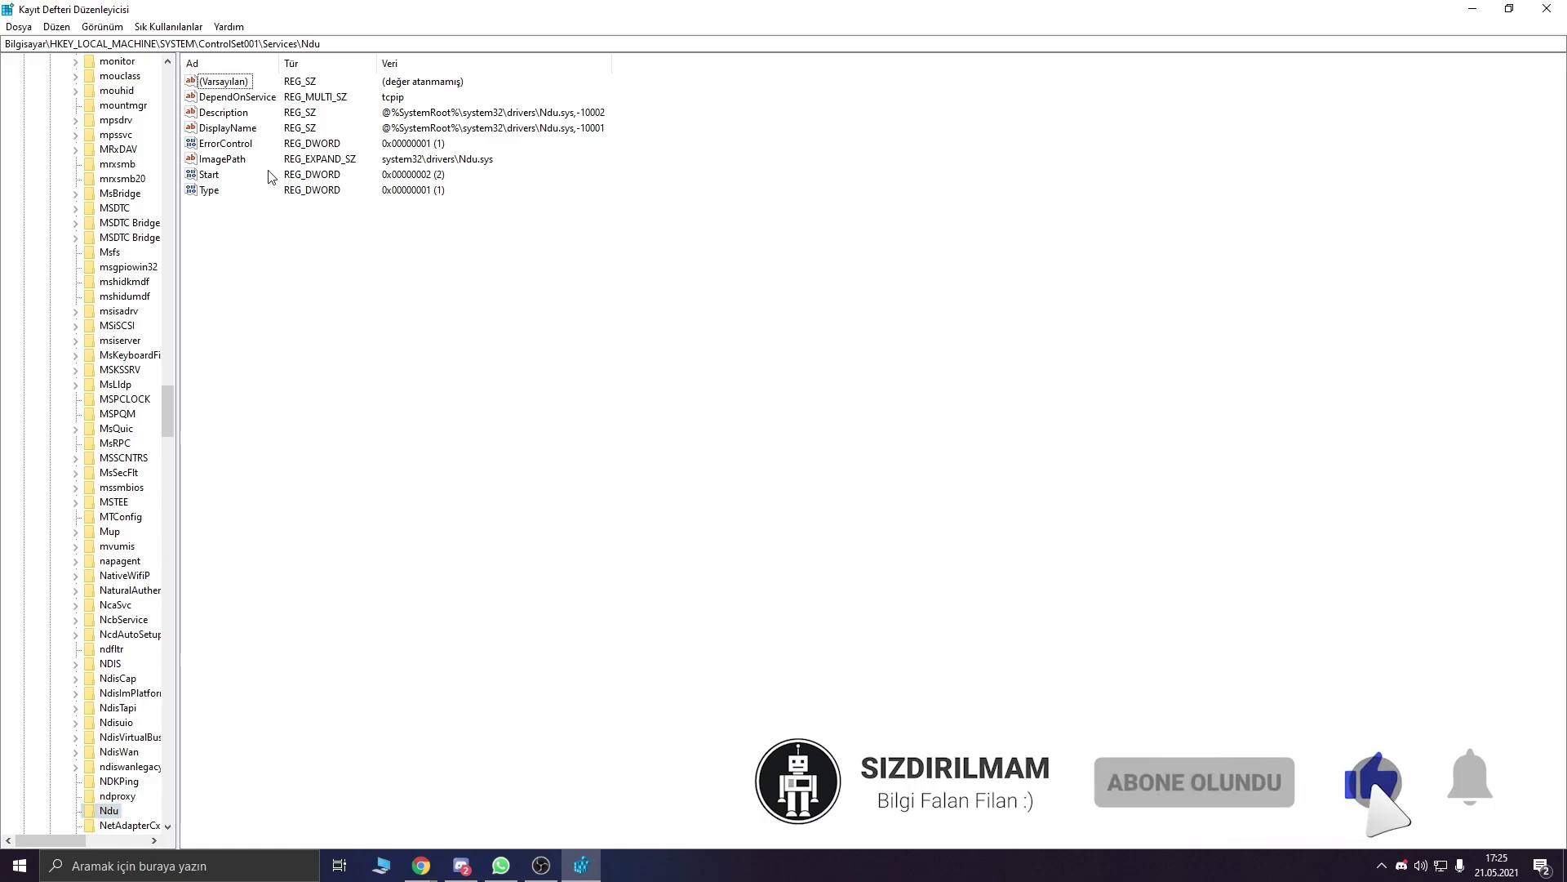
double_click(231, 178)
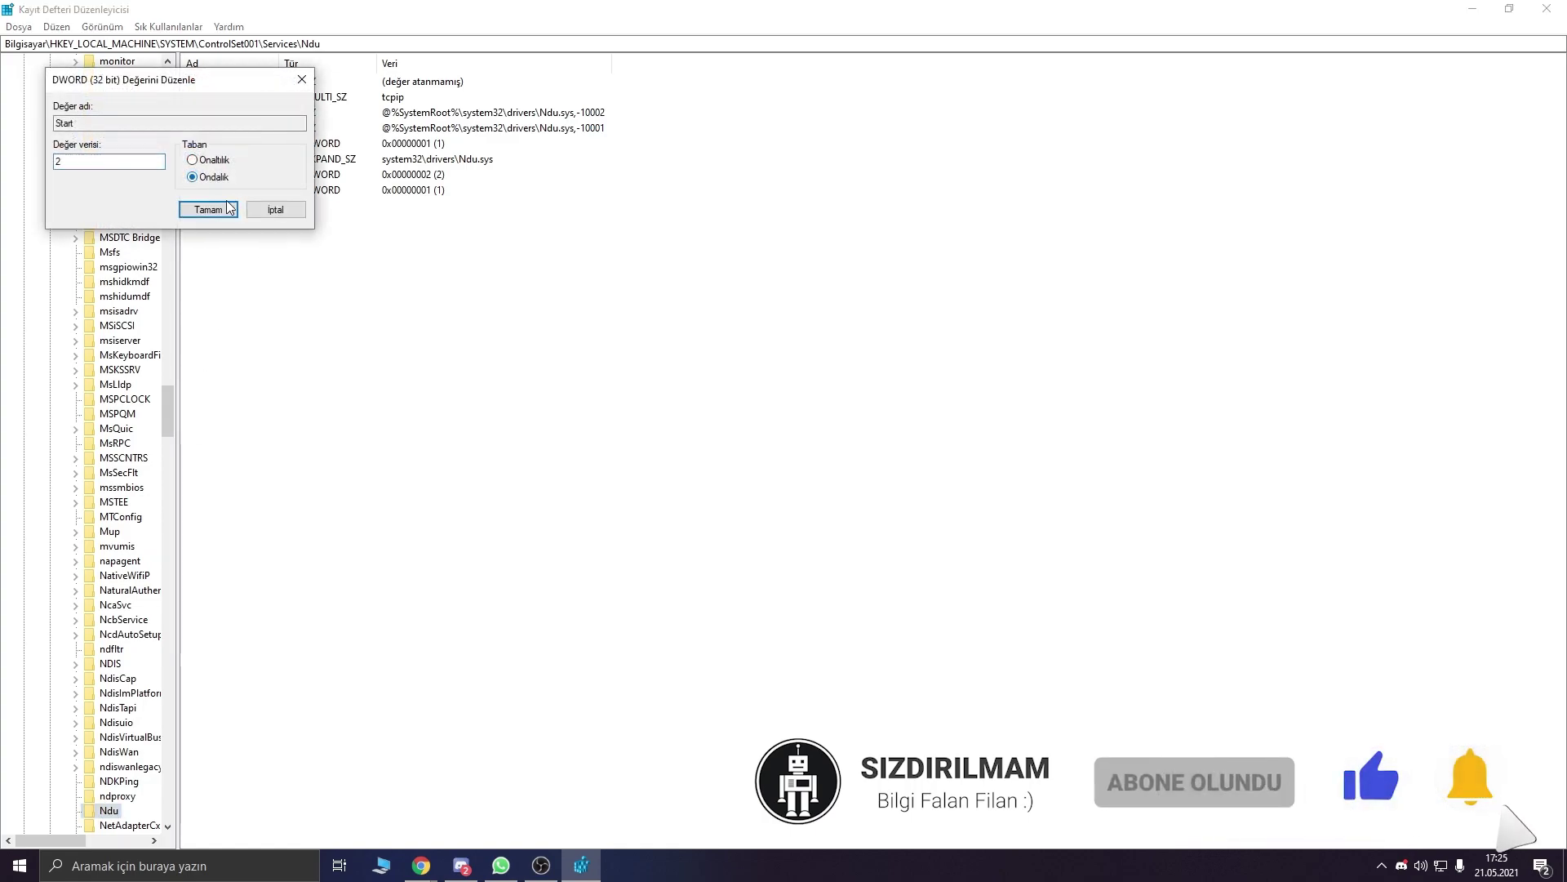
left_click(276, 210)
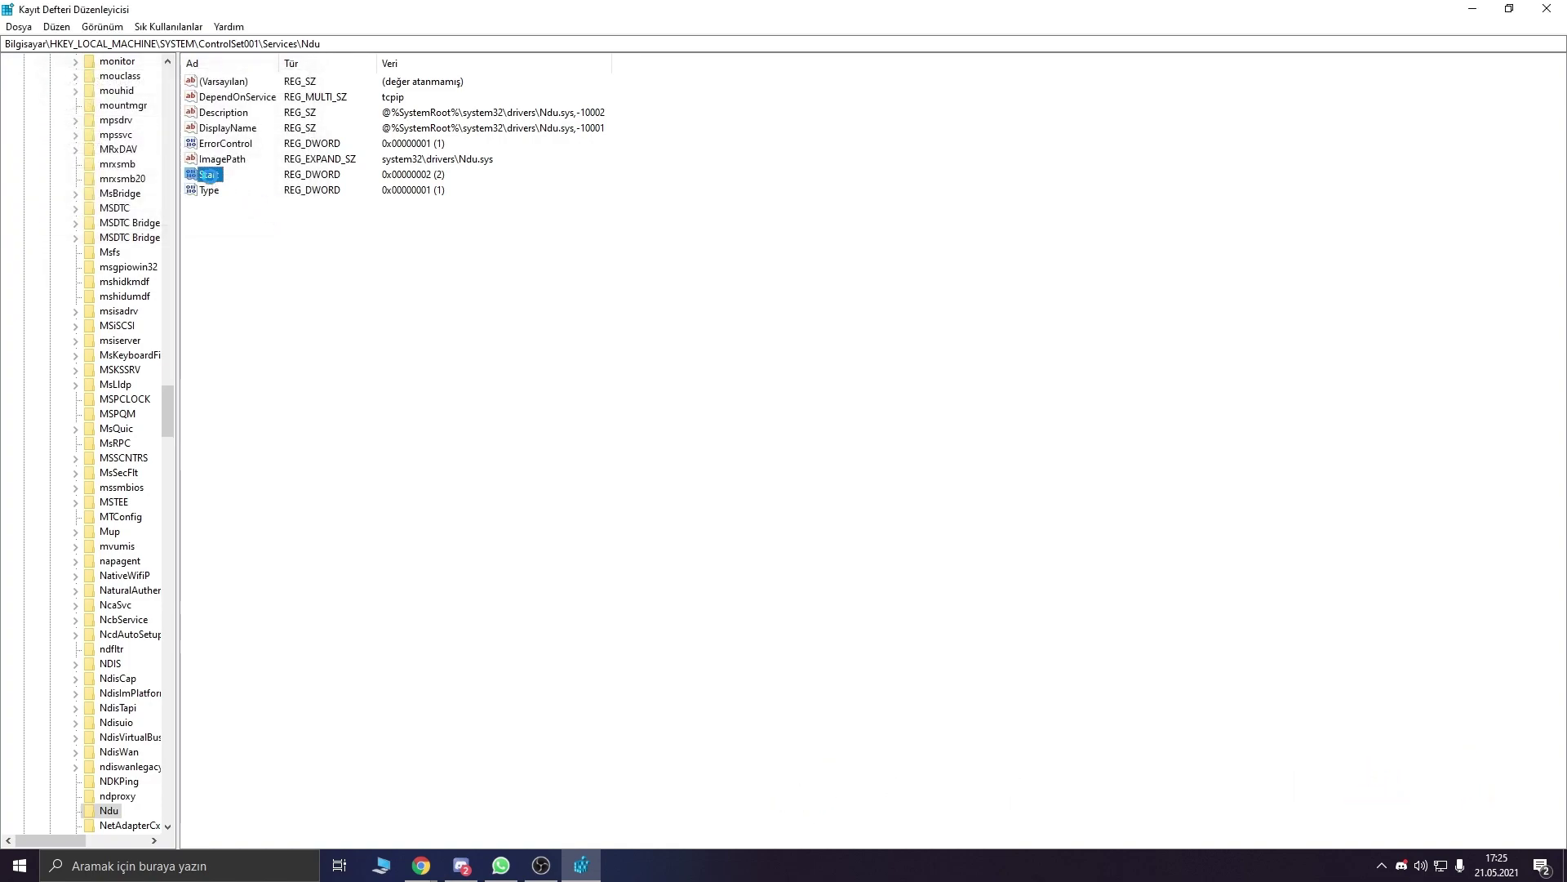
double_click(219, 180)
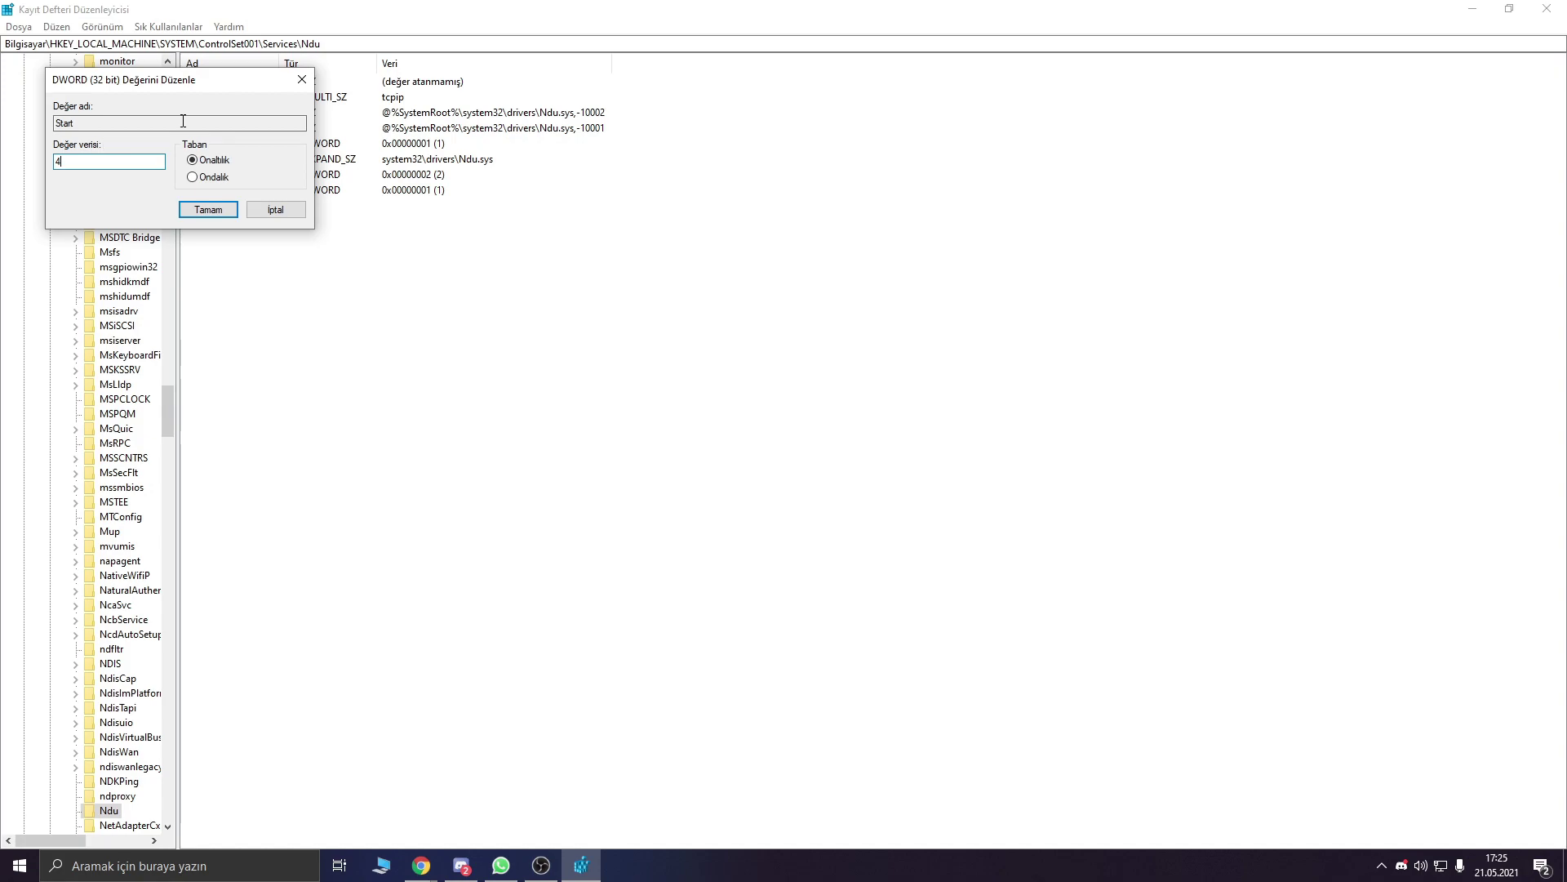
left_click(265, 207)
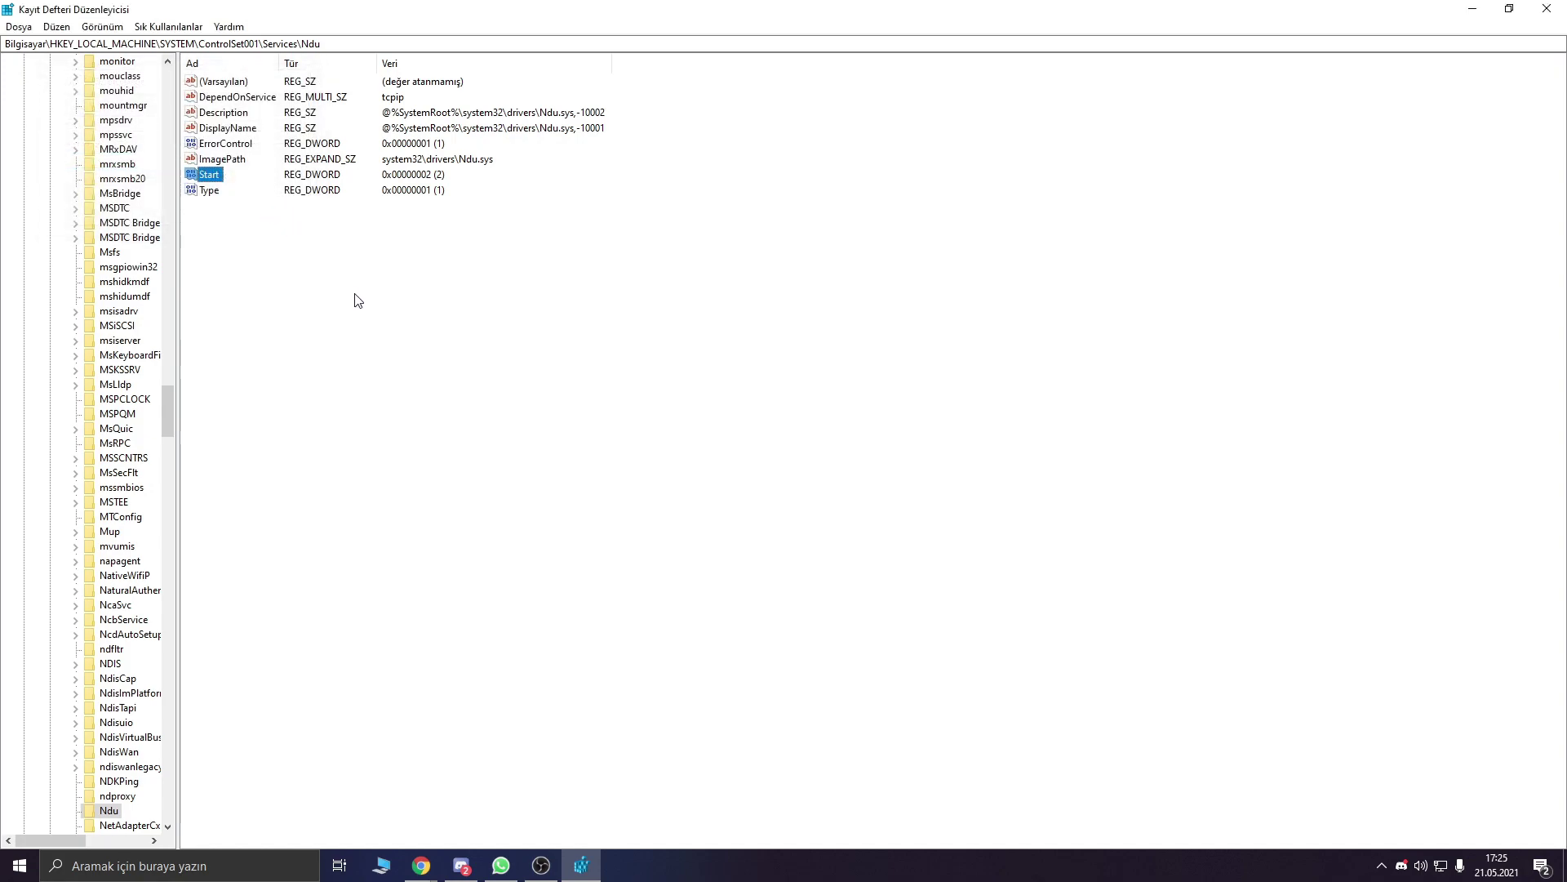
Step: Show the desktop, search Windows for geri, open the Sistem Koruması settings for restore points and cancel the dialog
key("super+d")
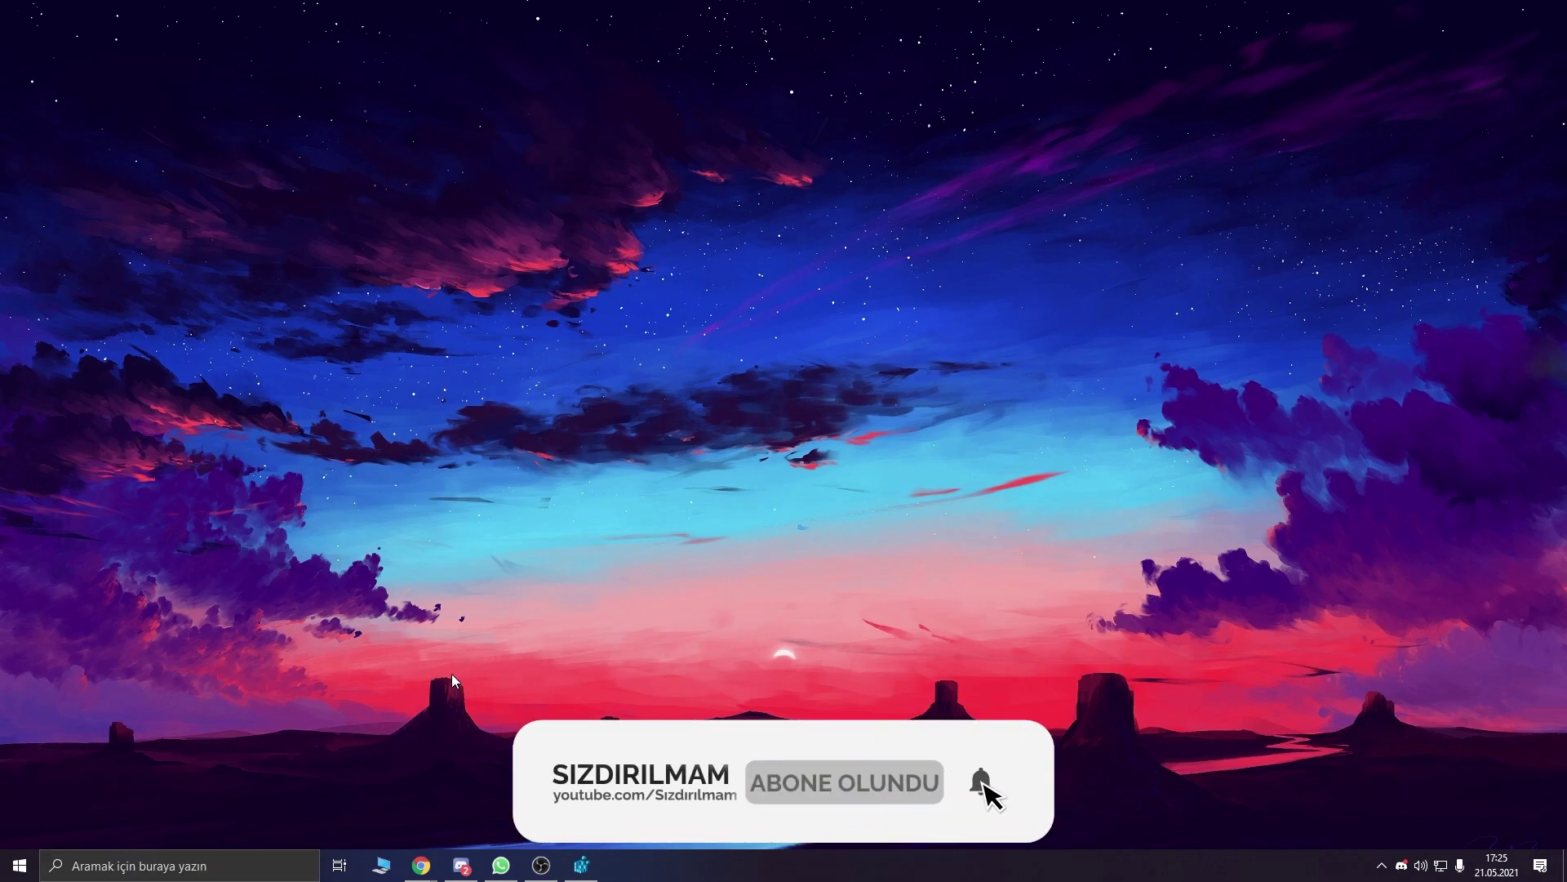
left_click(232, 864)
type("geri")
key("Down")
key("Return")
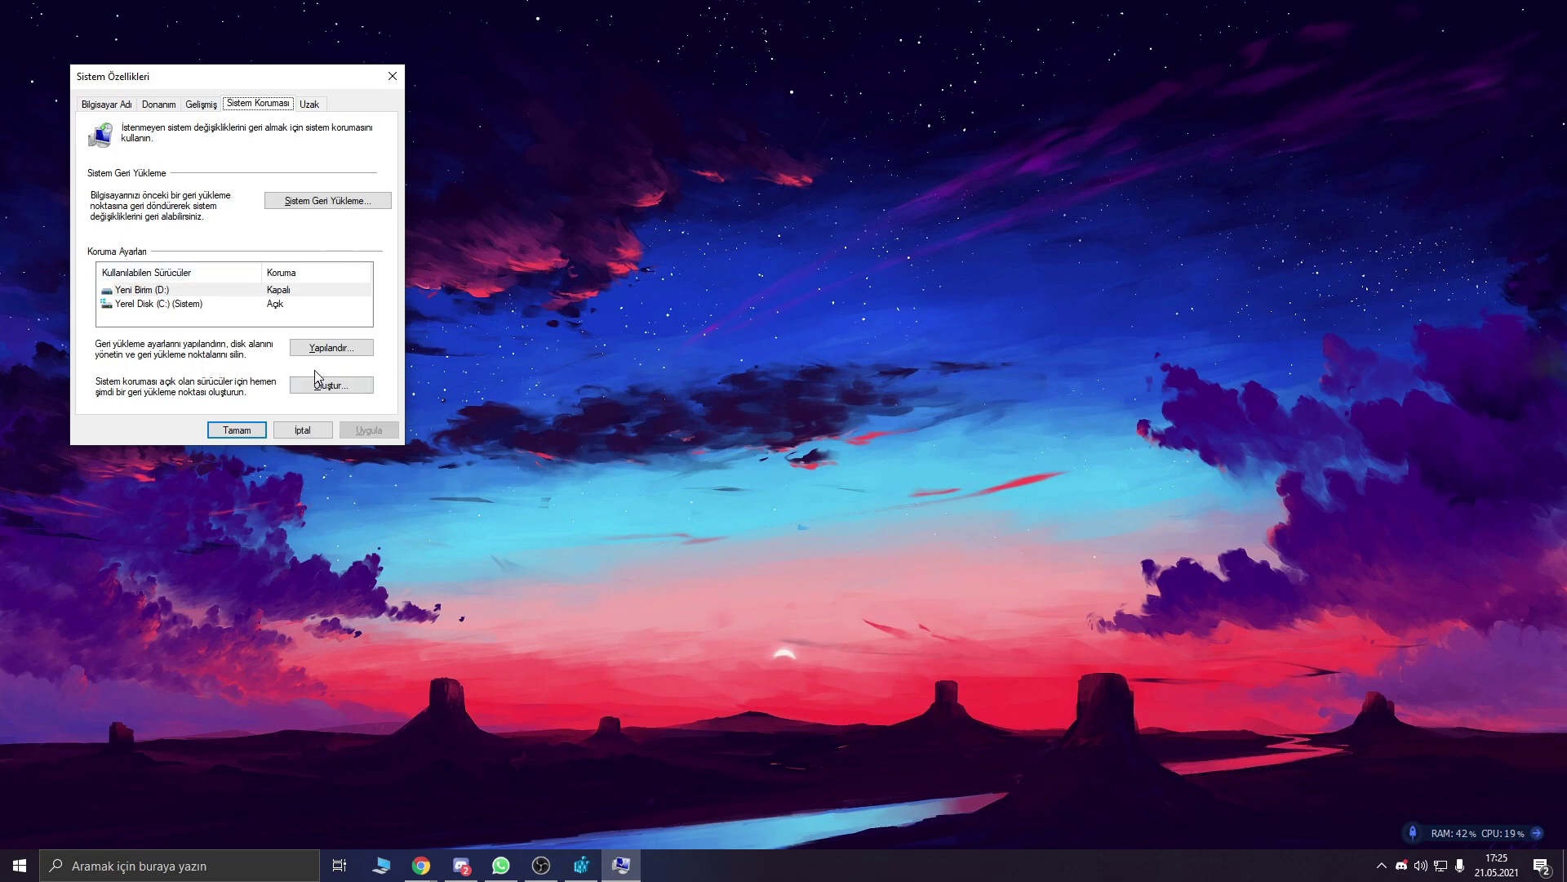
left_click(322, 433)
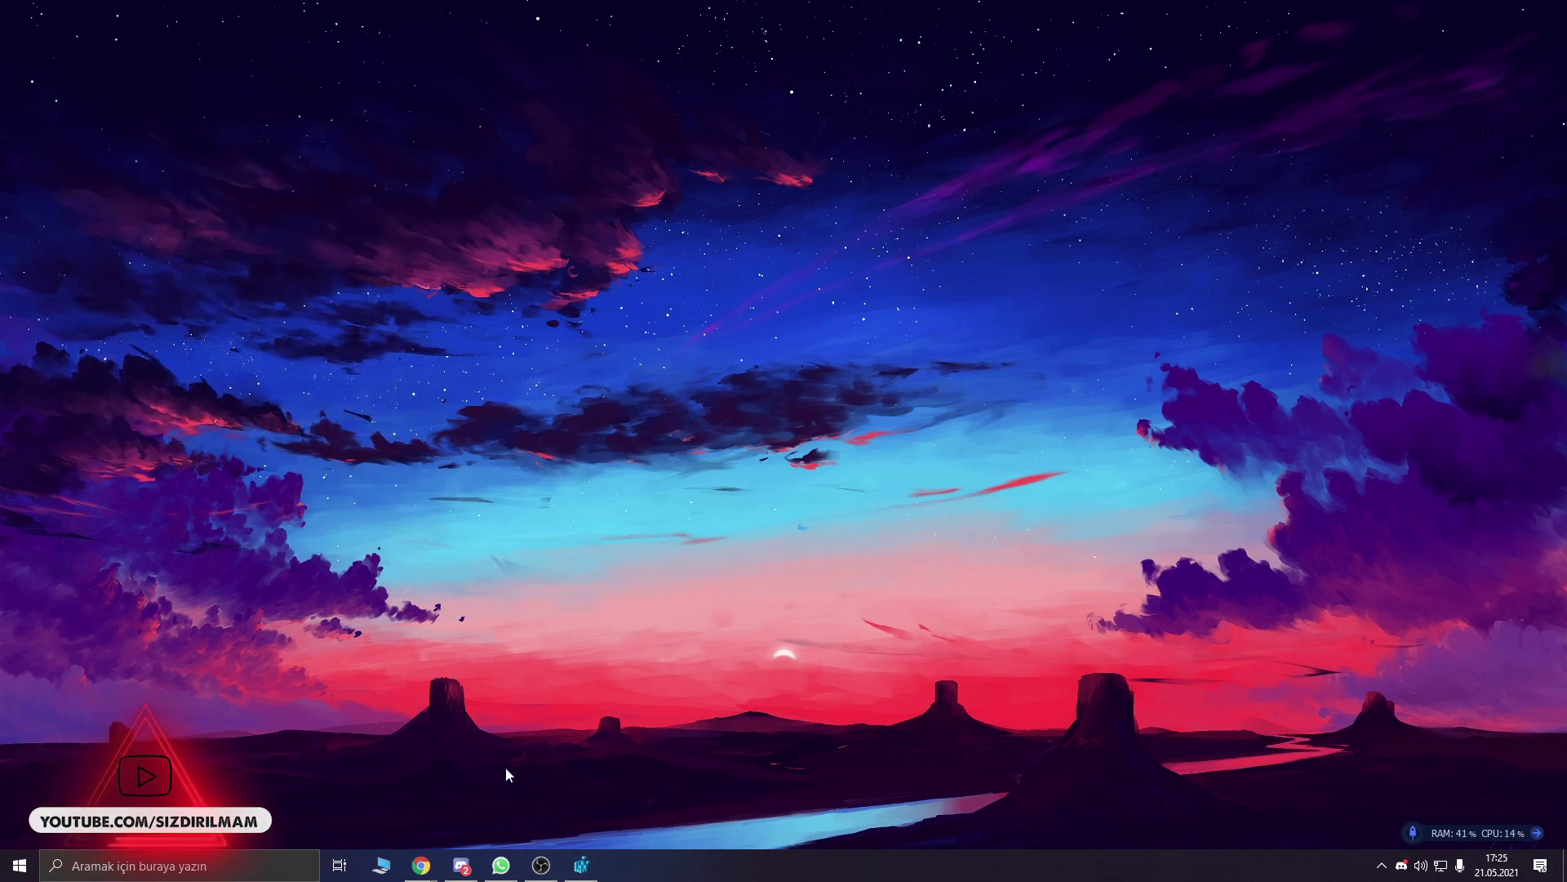
left_click(592, 873)
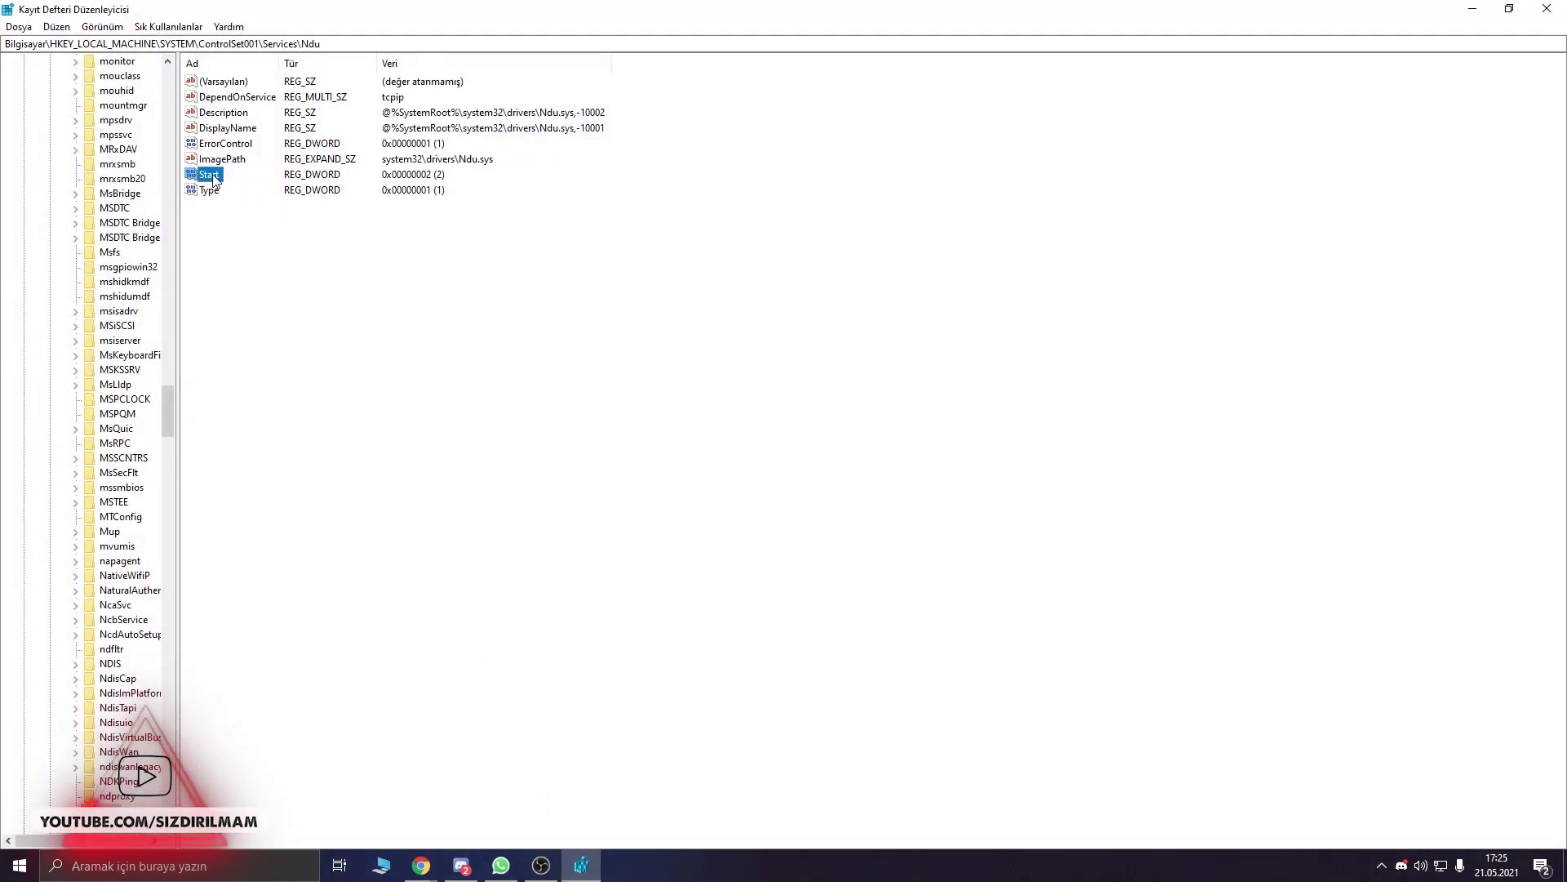
right_click(268, 306)
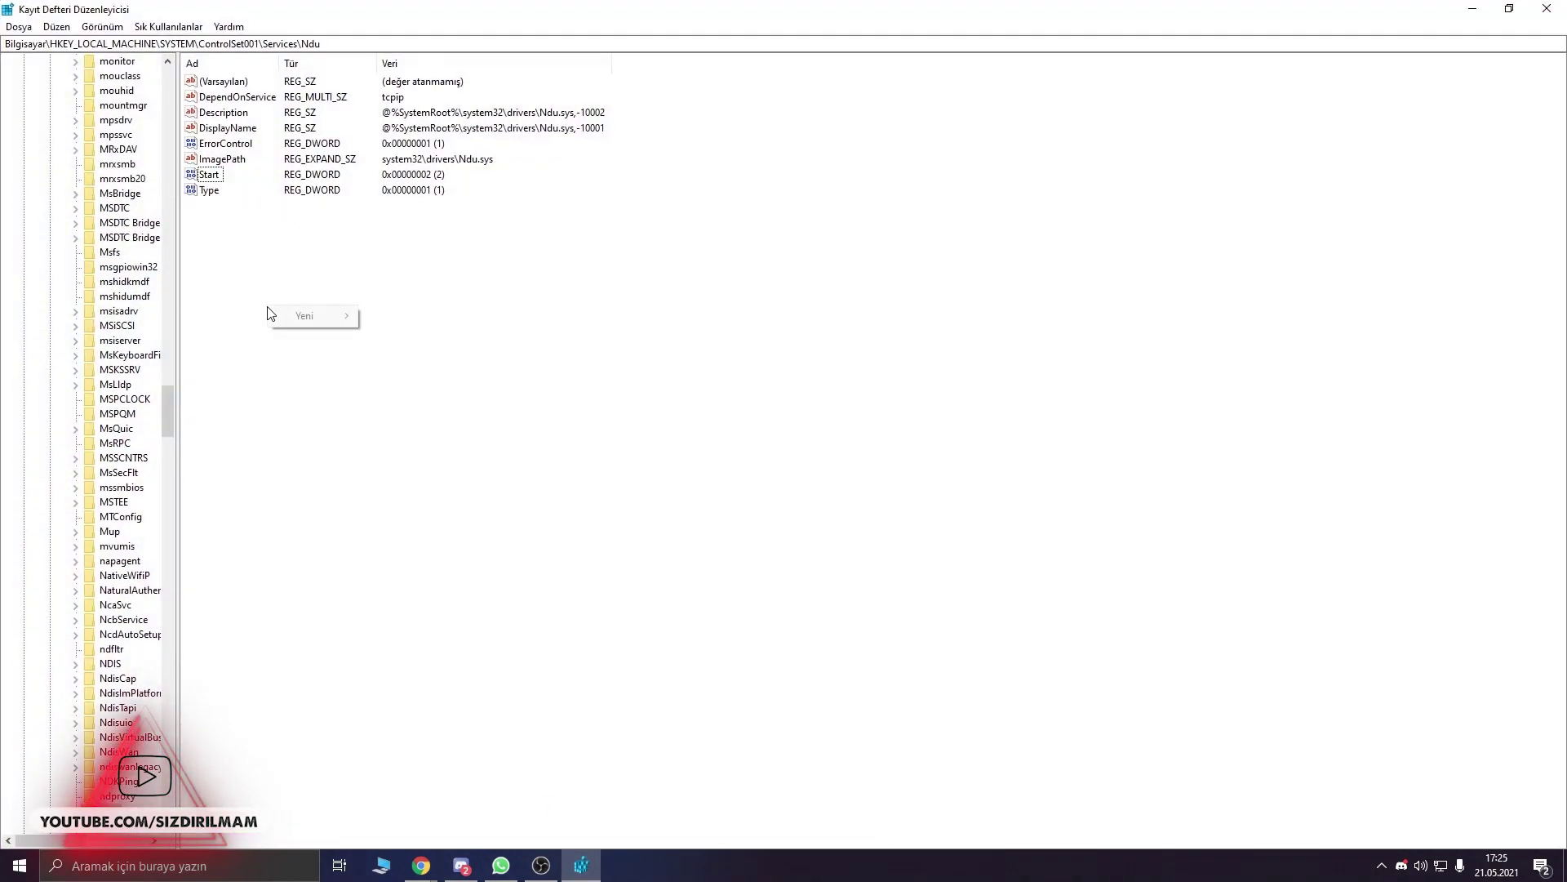
mouse_move(319, 324)
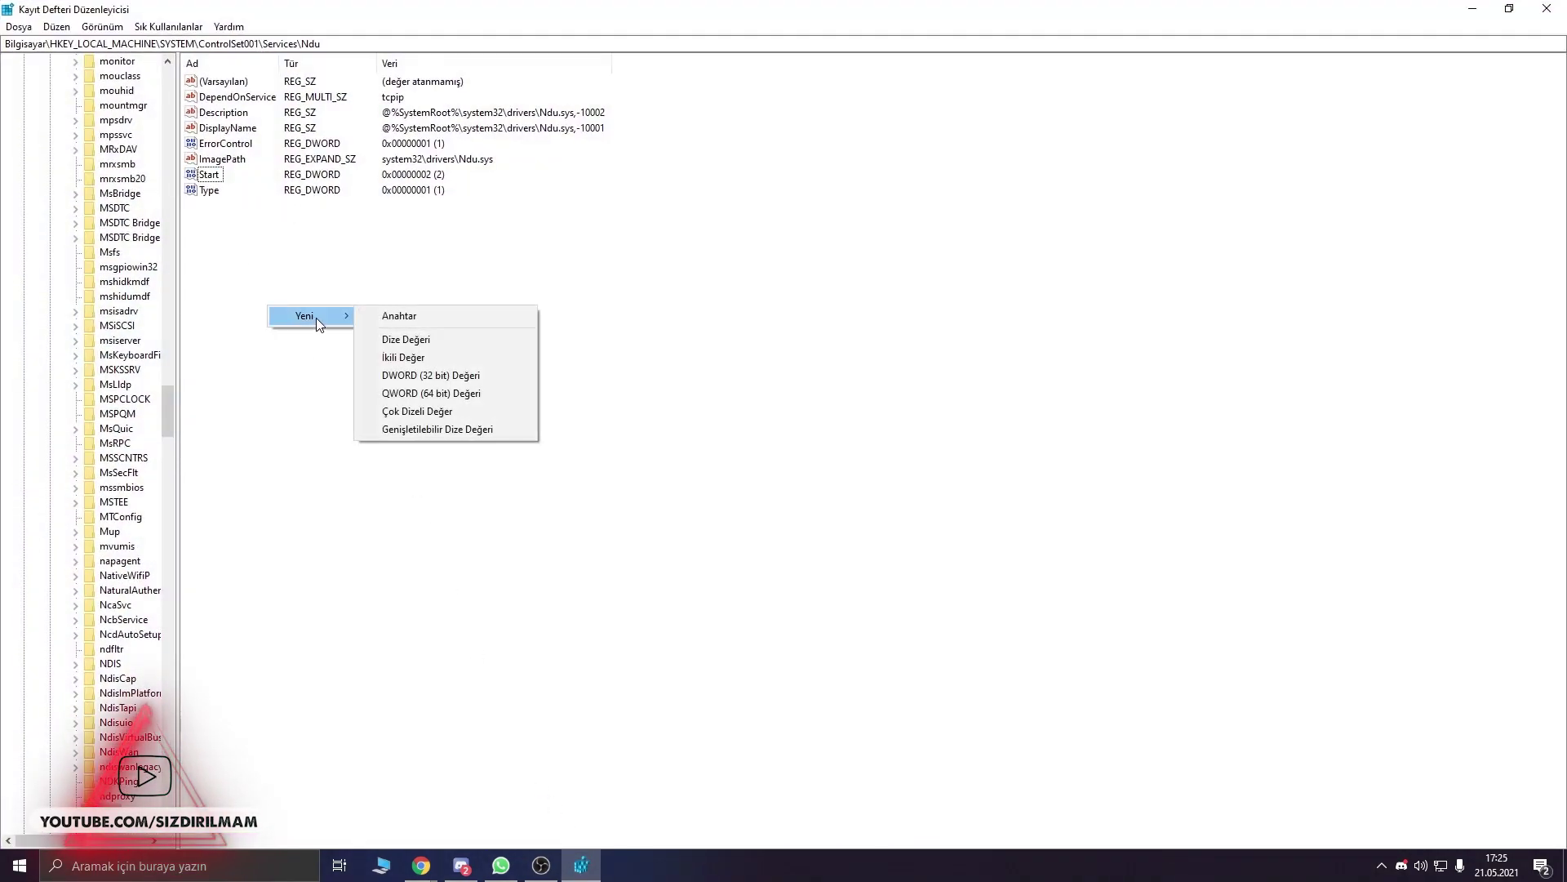
left_click(408, 327)
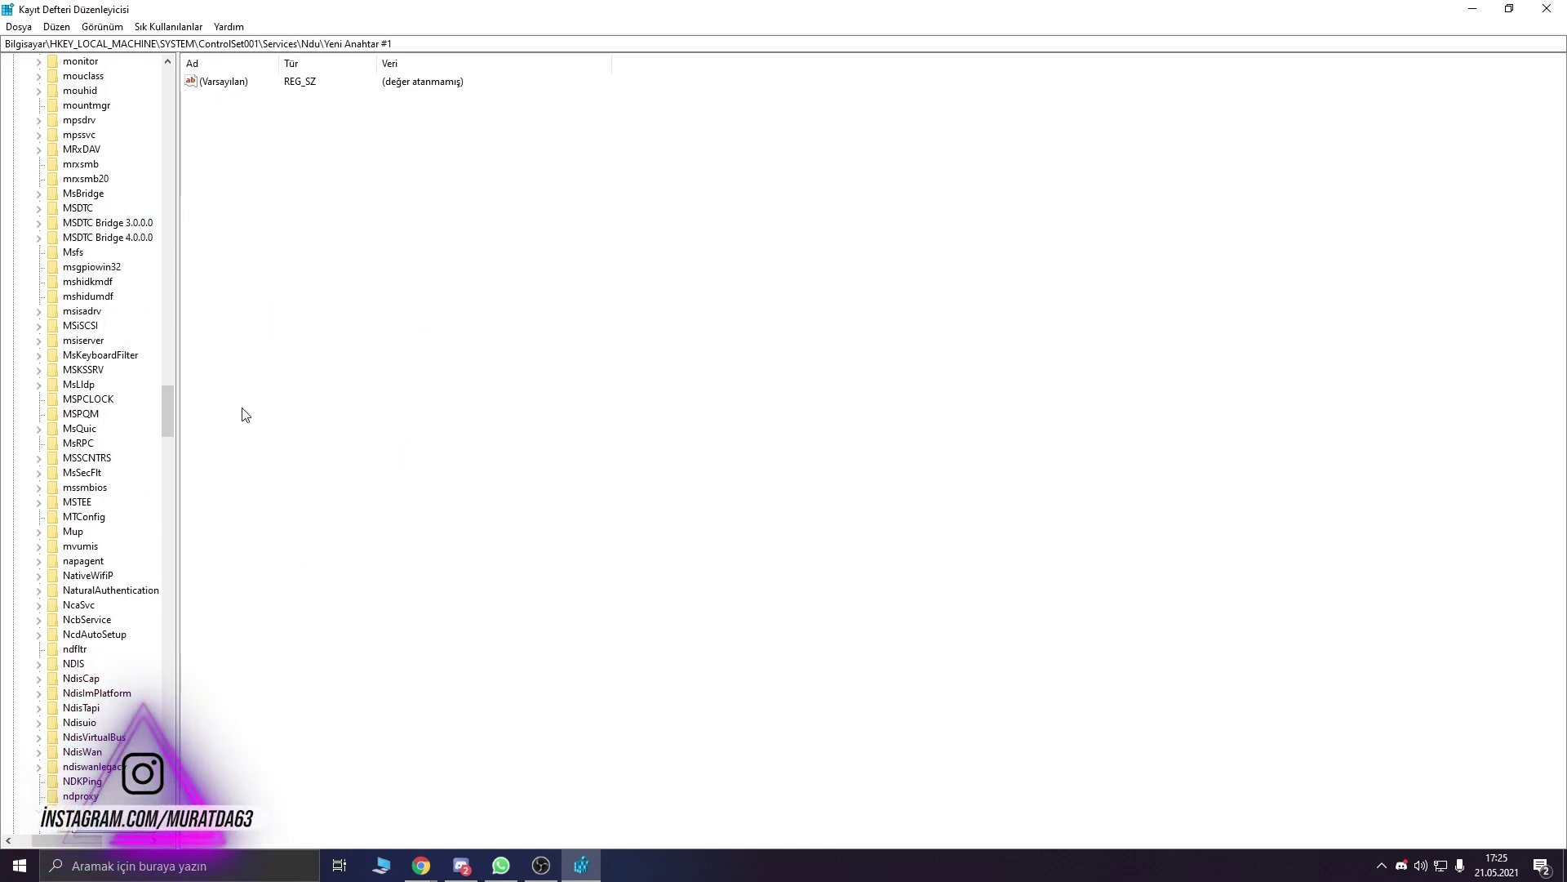
key("Delete")
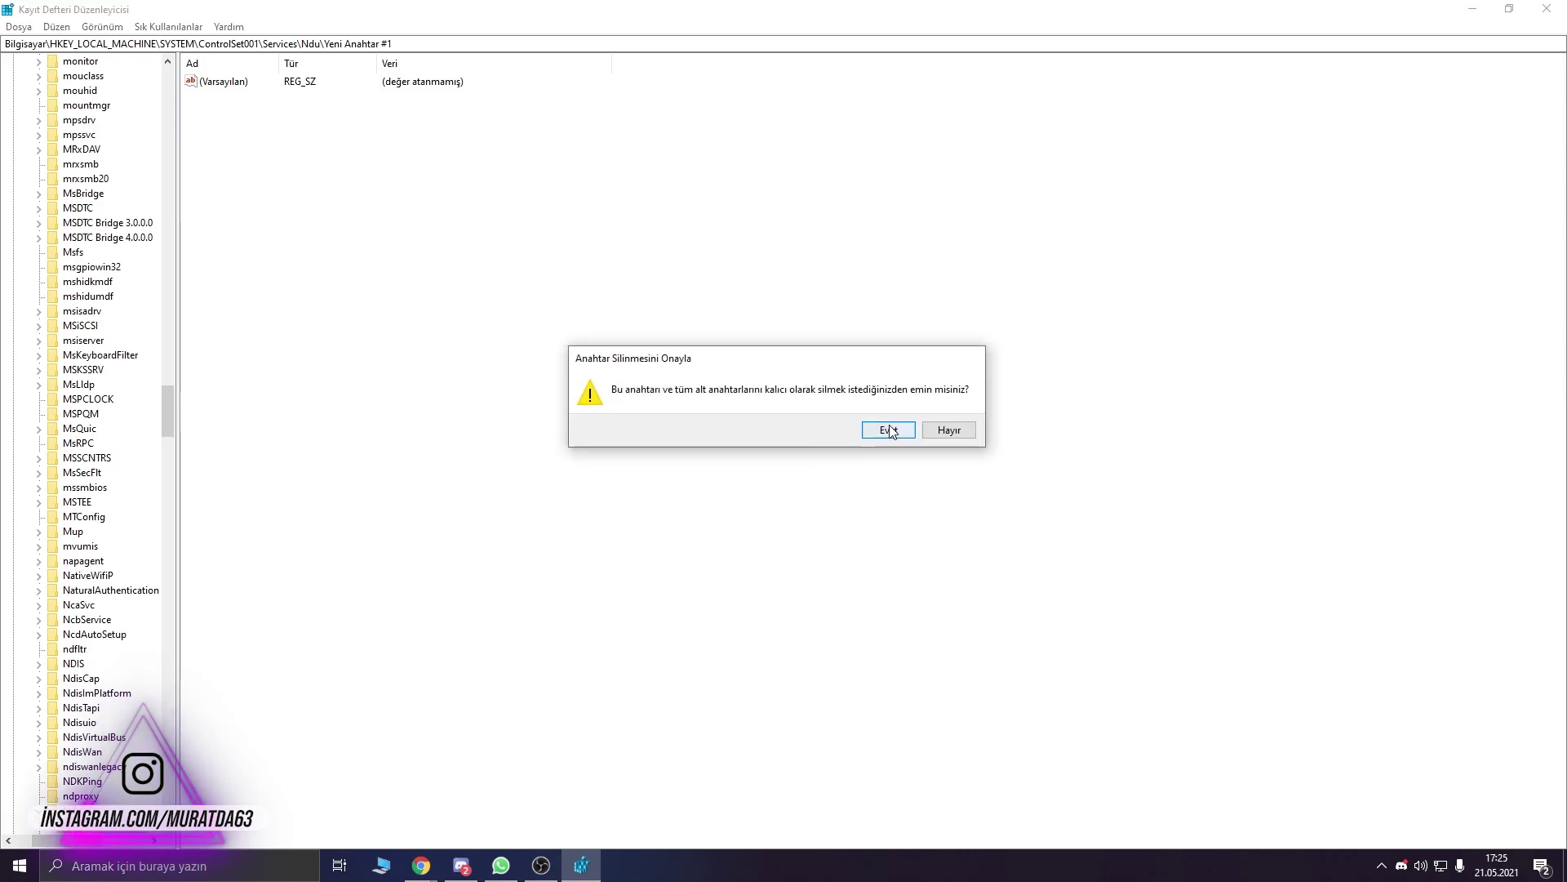
left_click(887, 426)
Step: Try to add a DWORD (32-bit) value named Start to the Ndu key, and delete the new value
right_click(309, 261)
mouse_move(339, 280)
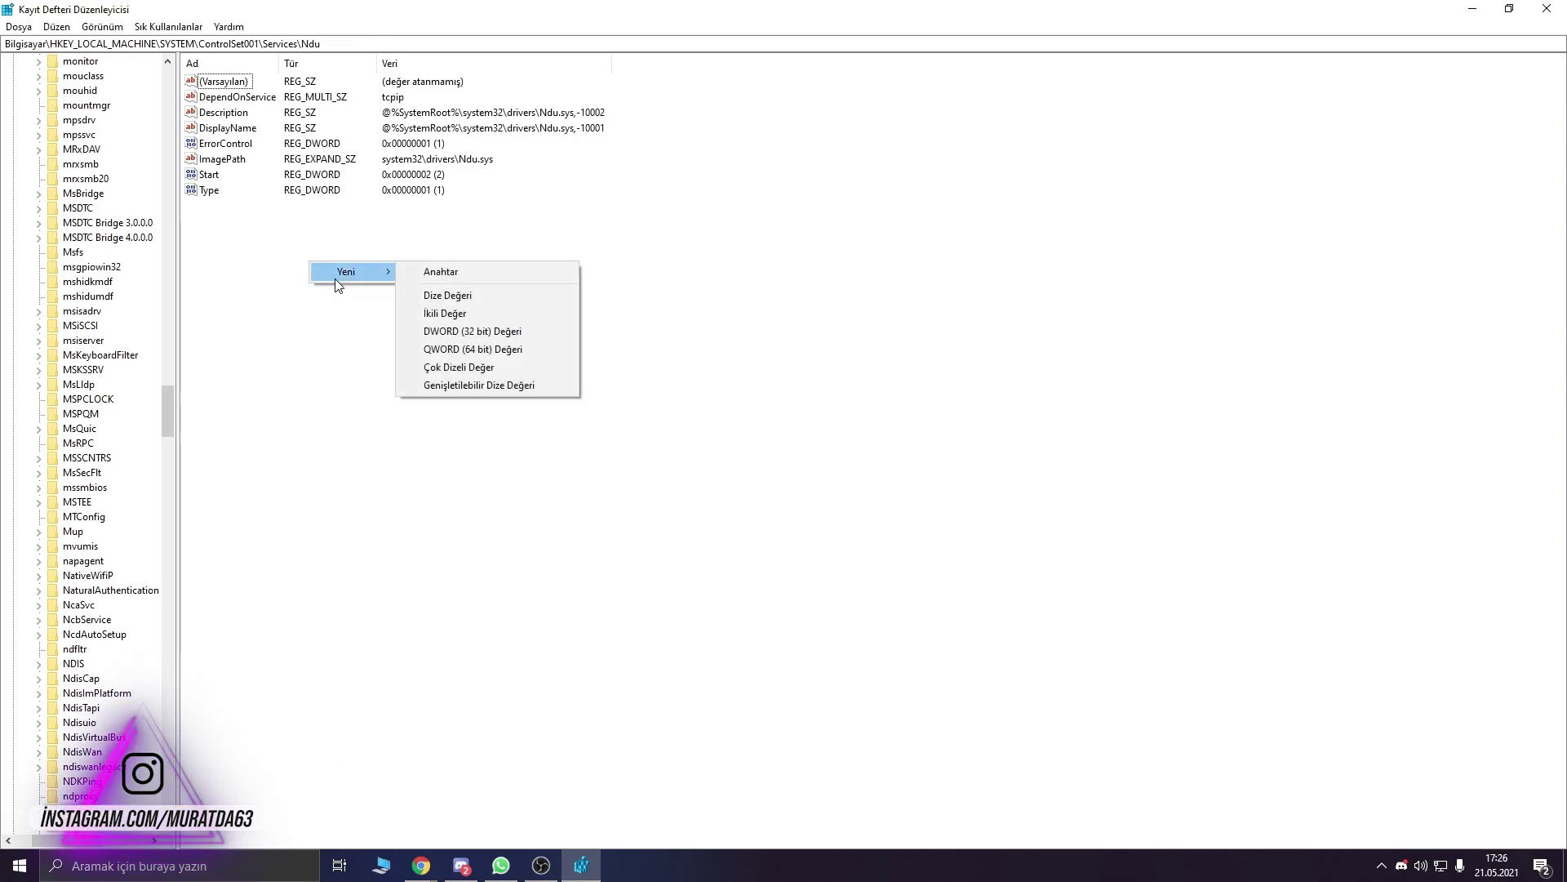
left_click(481, 335)
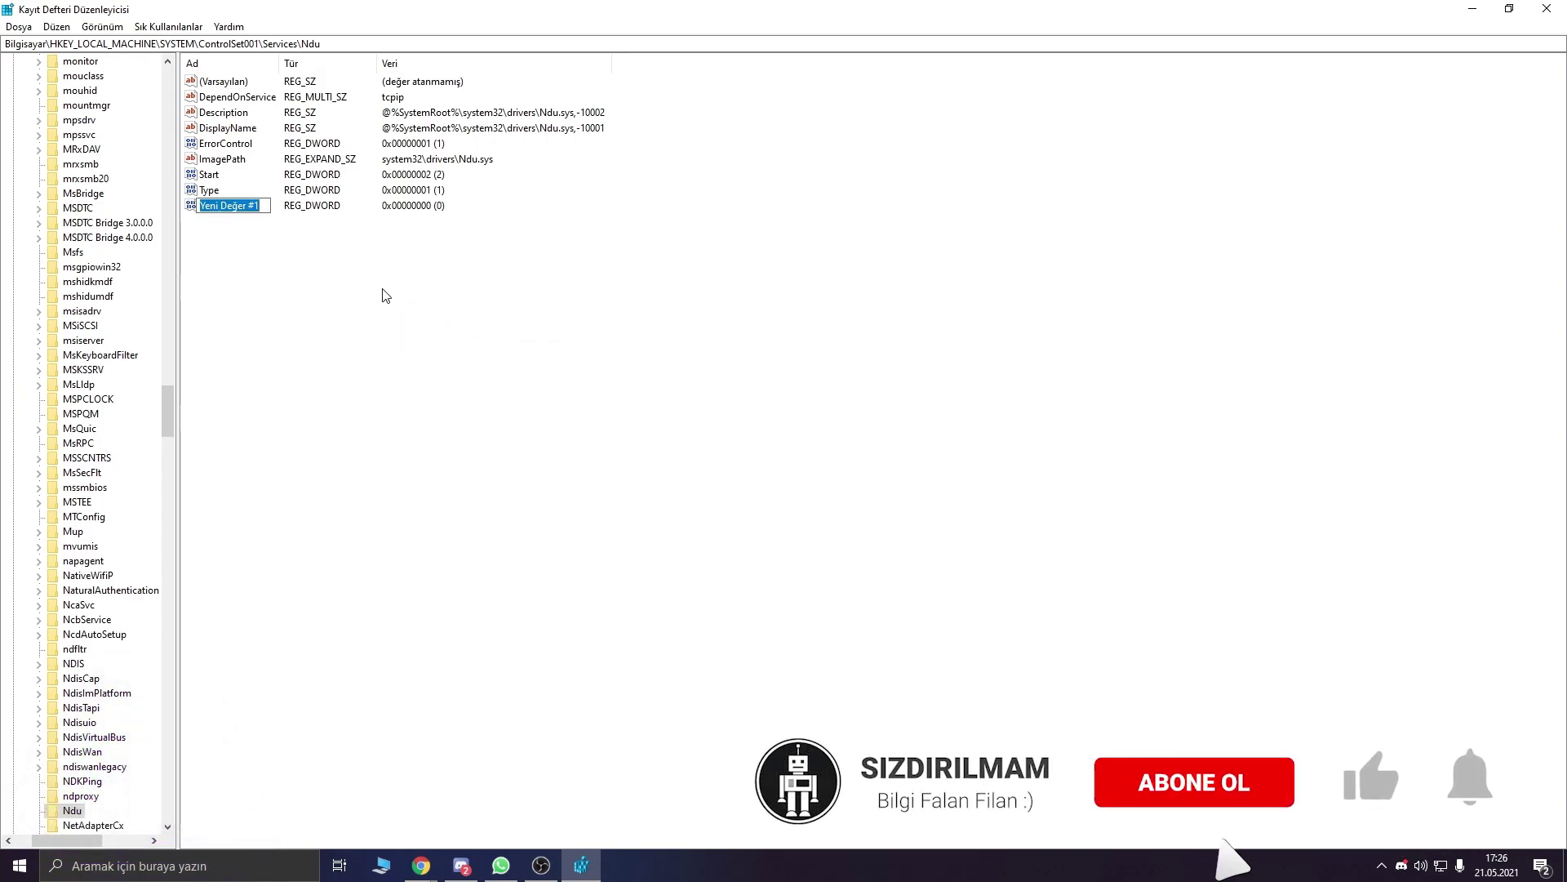
type("Start")
key("Return")
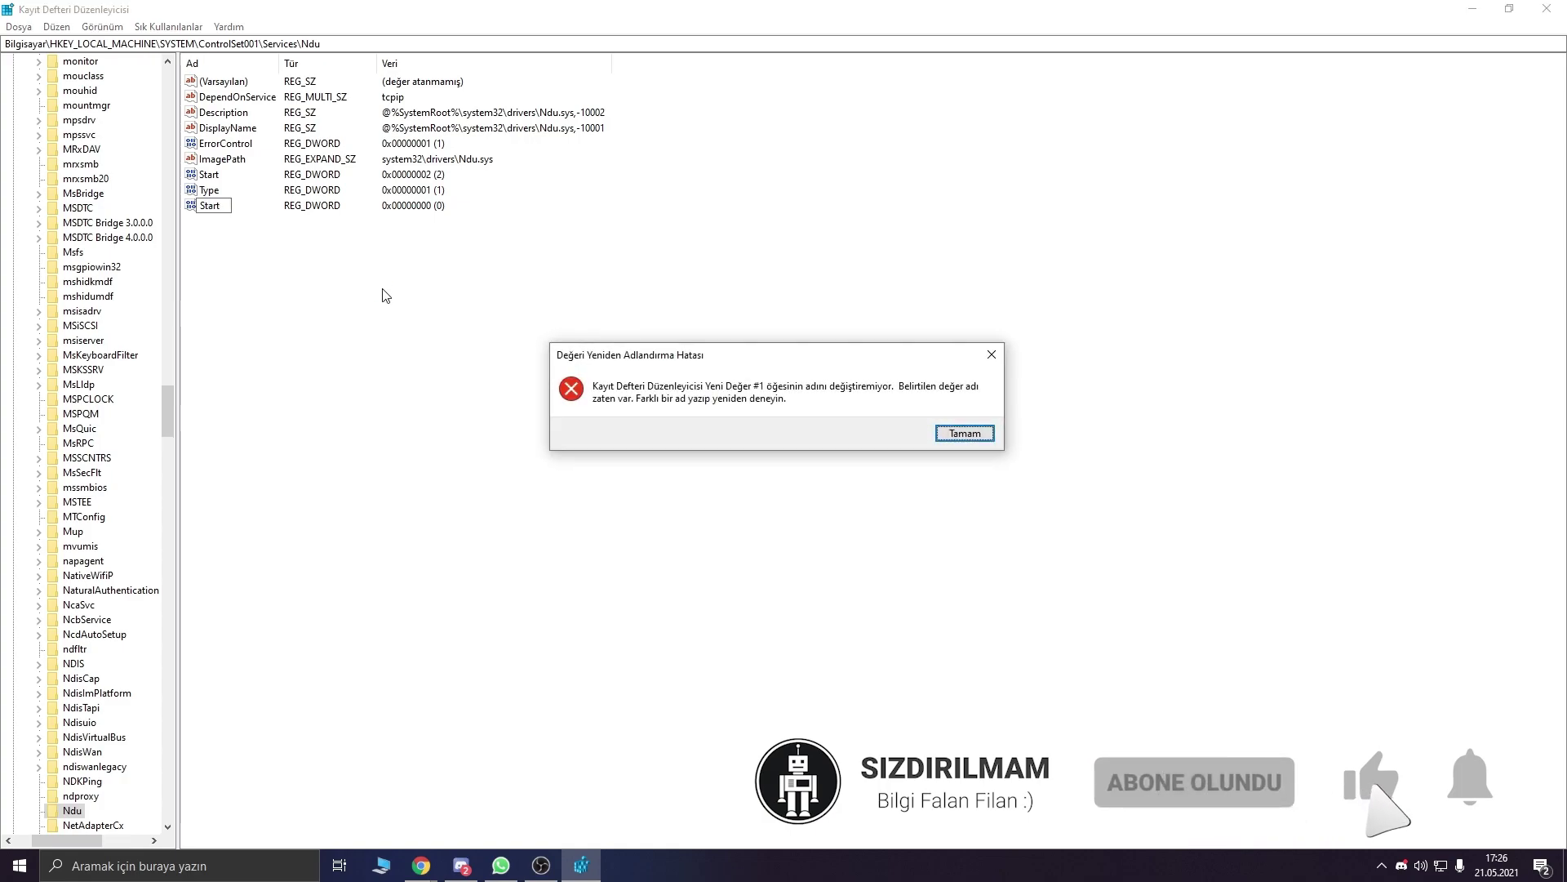
left_click(954, 436)
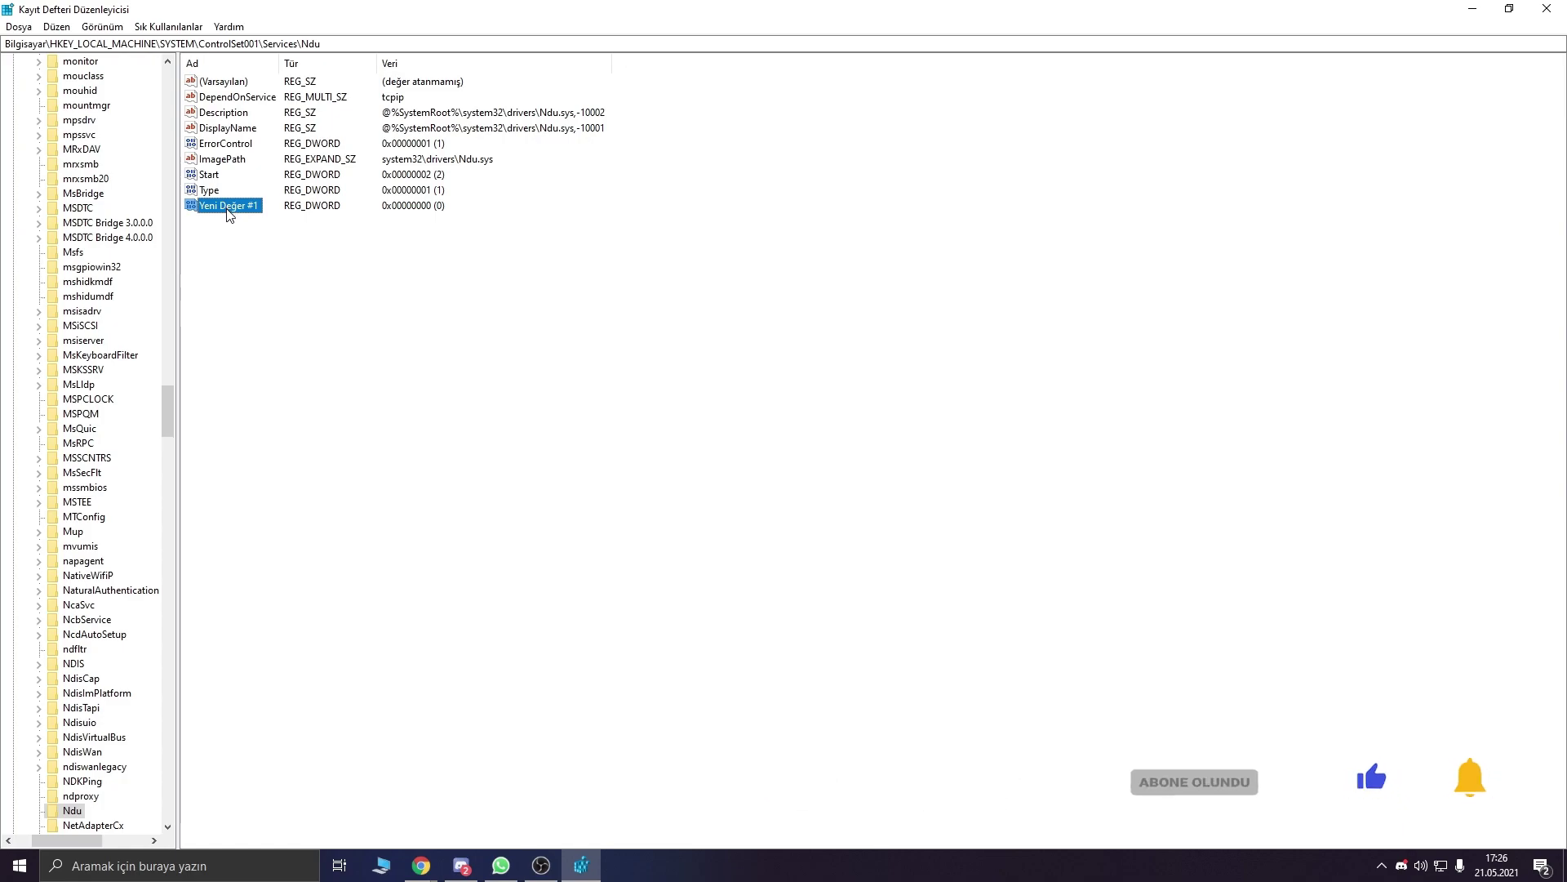
key("Escape")
key("Delete")
left_click(897, 433)
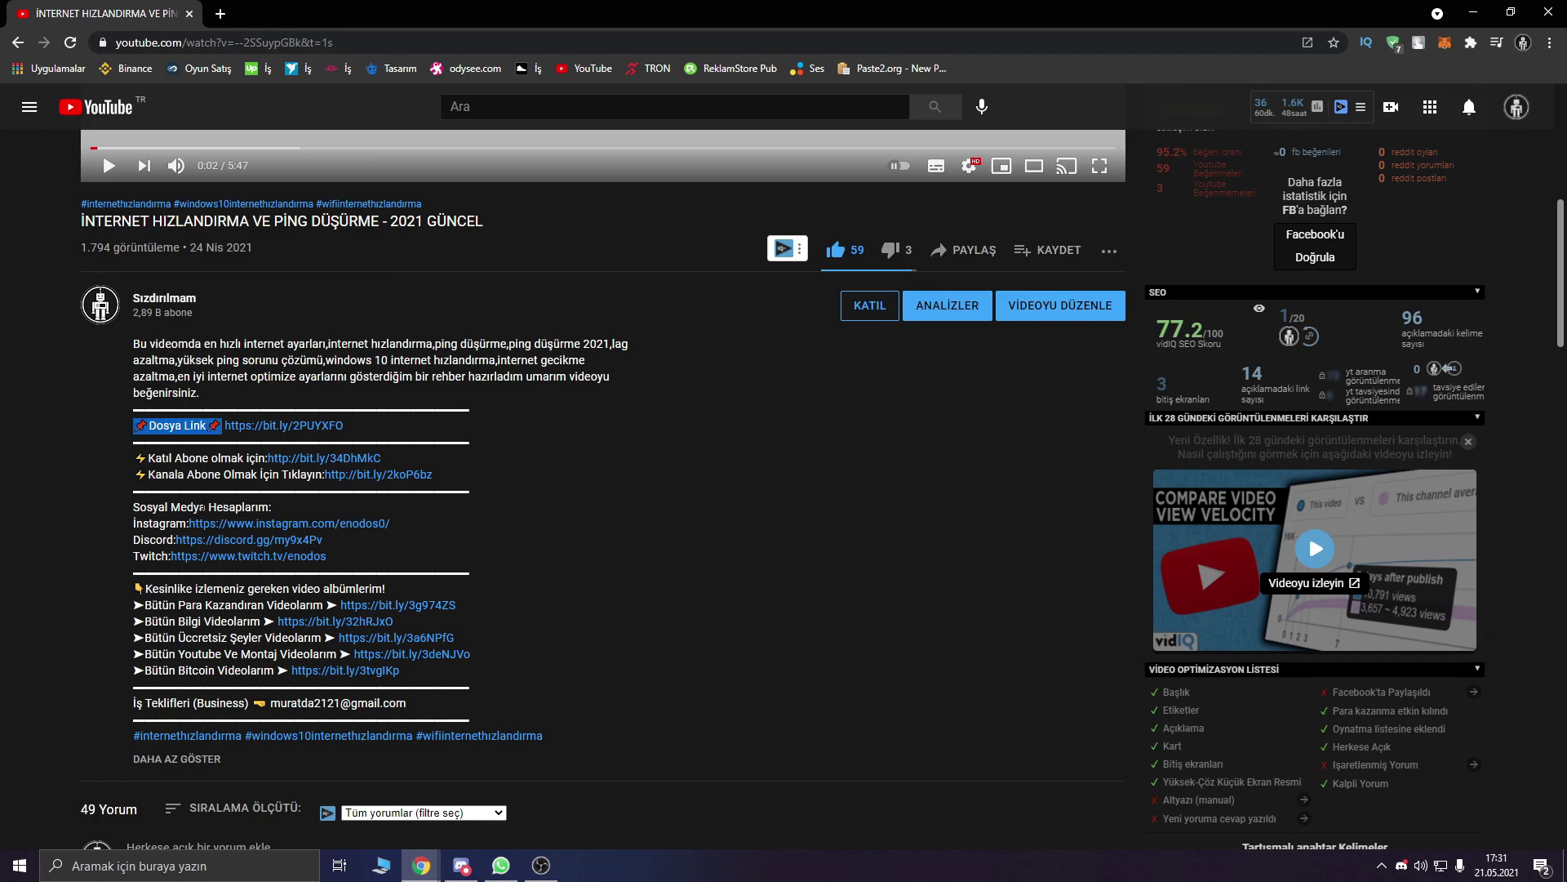
Step: Follow the Dosya Link in the YouTube video description, download EN_IYI_DNS.txt from dosya.tc and open it maximized
left_click(207, 441)
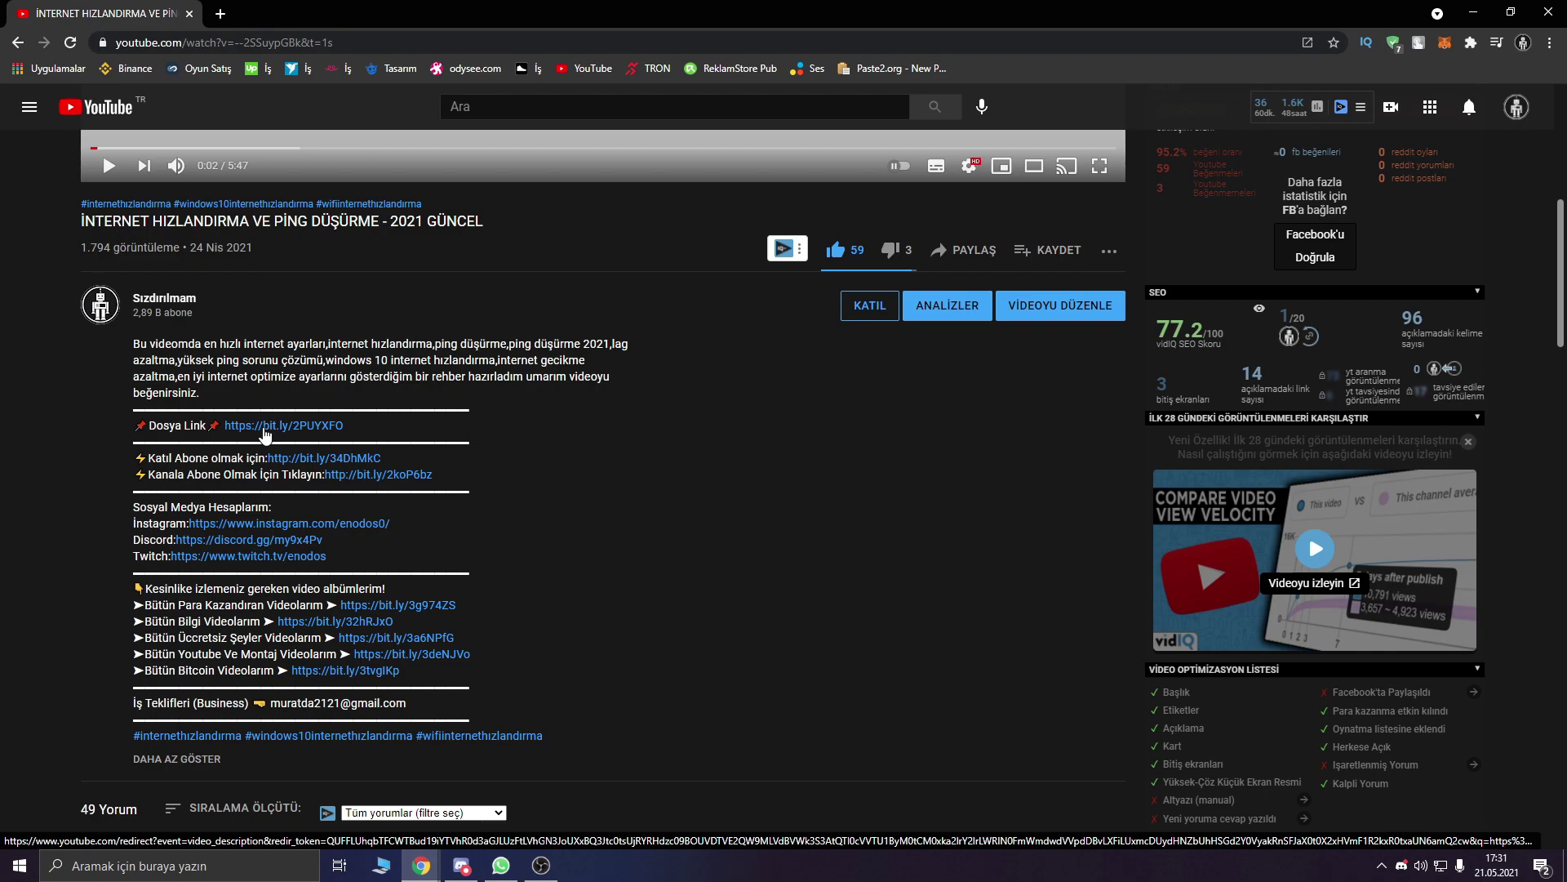
left_click(259, 12)
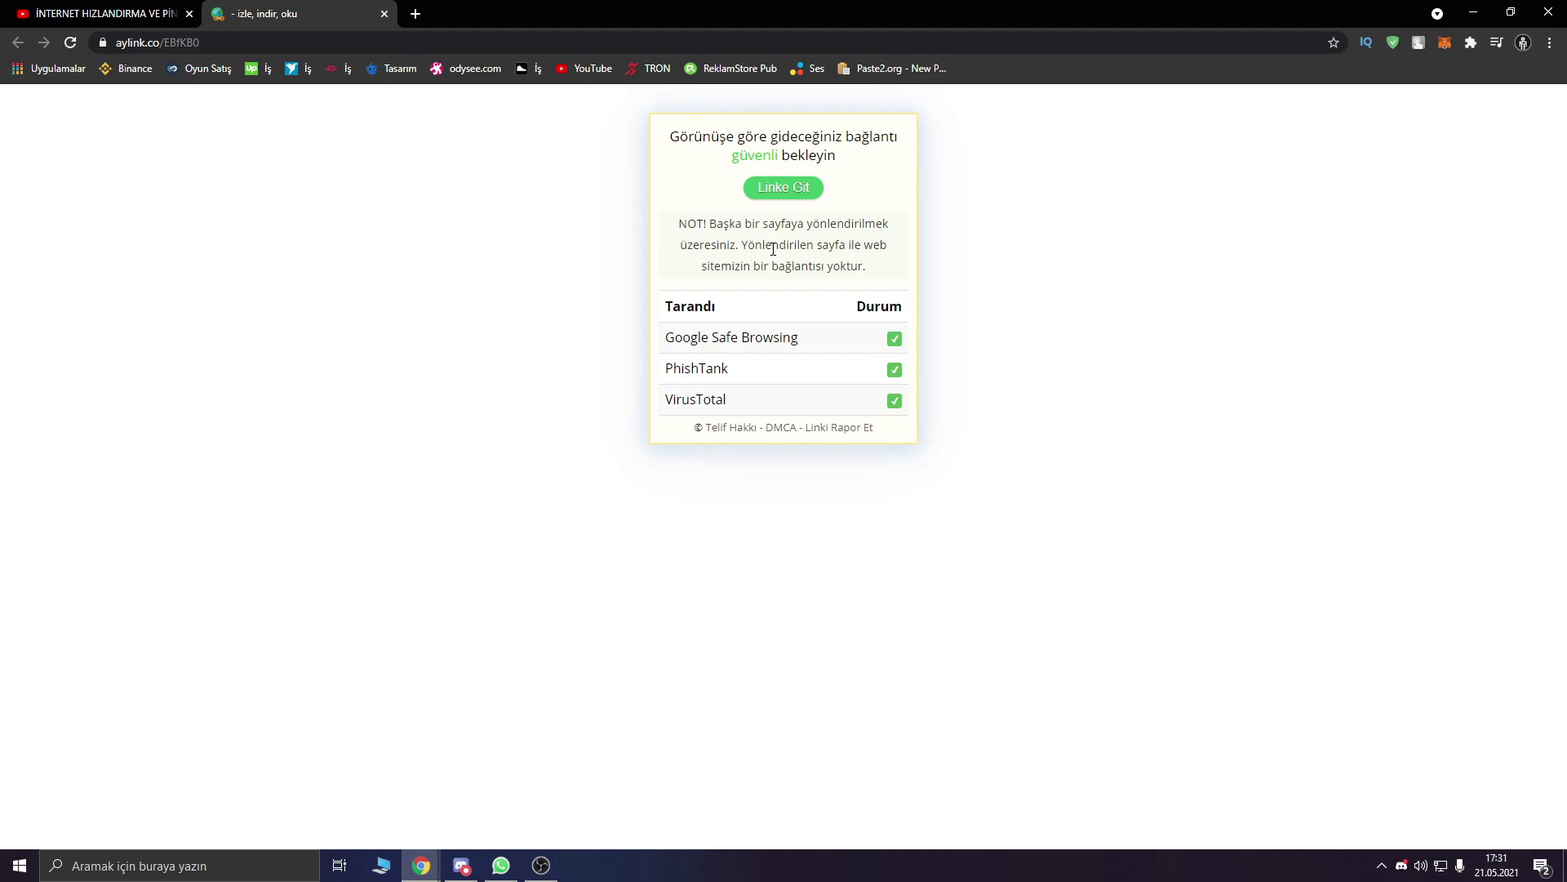
left_click(788, 185)
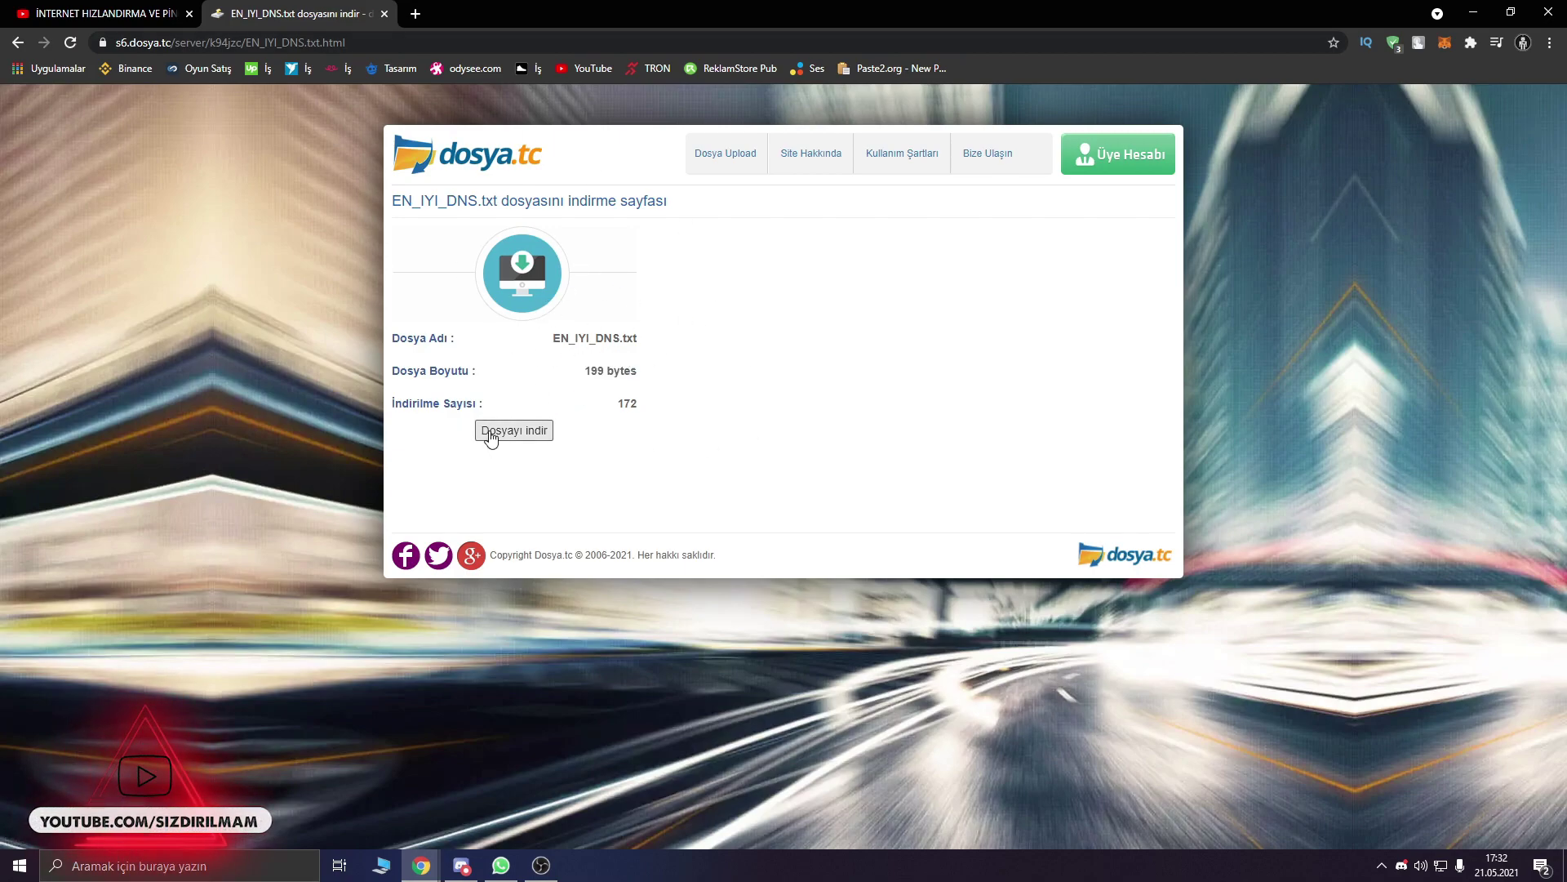
left_click(525, 433)
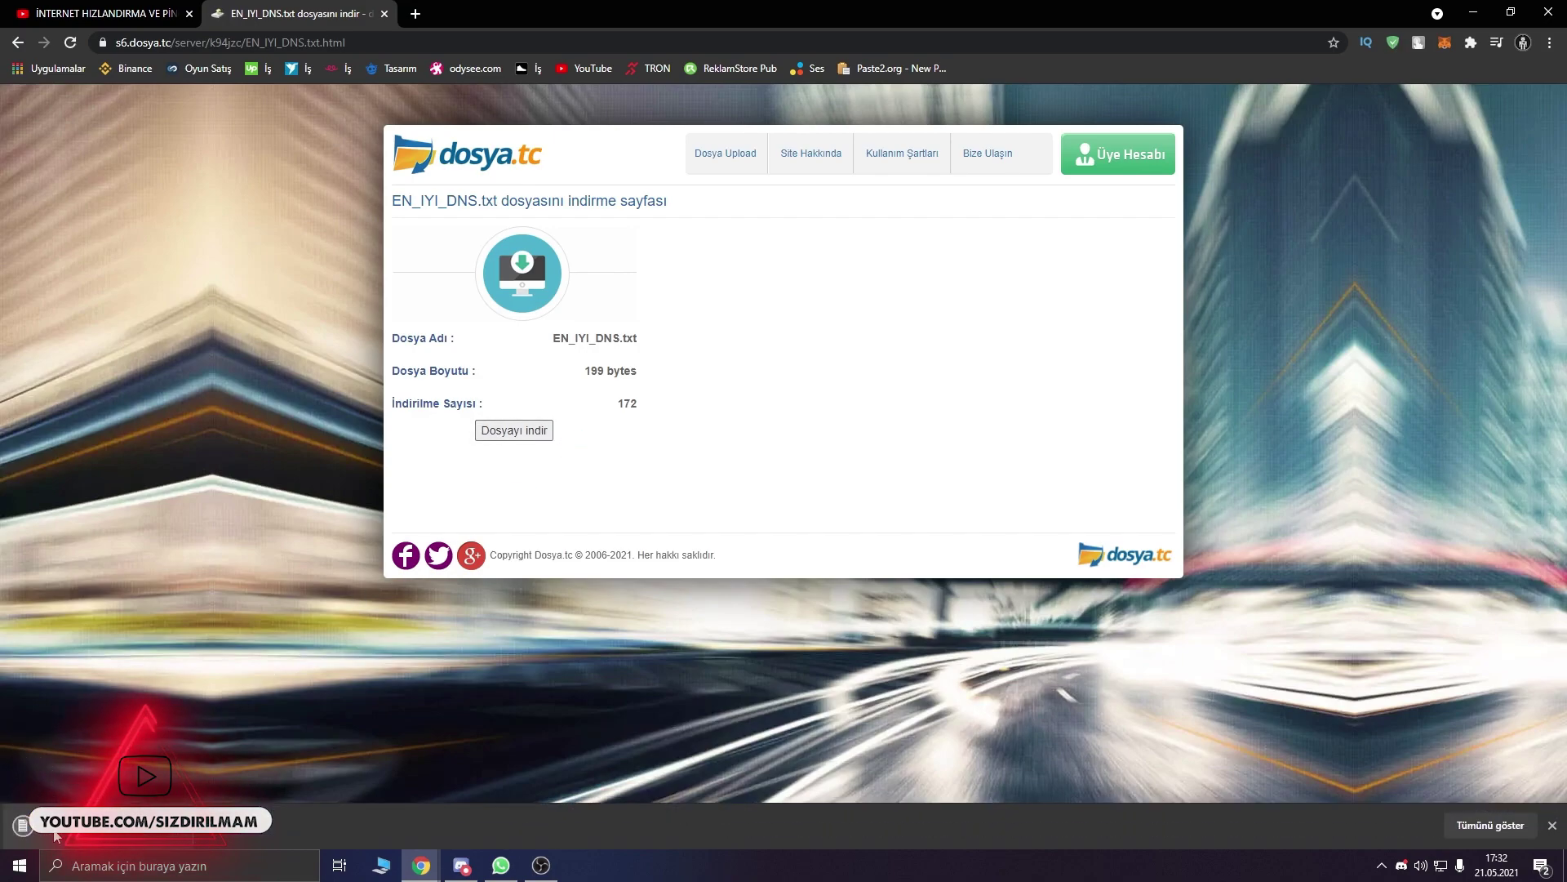
left_click(125, 831)
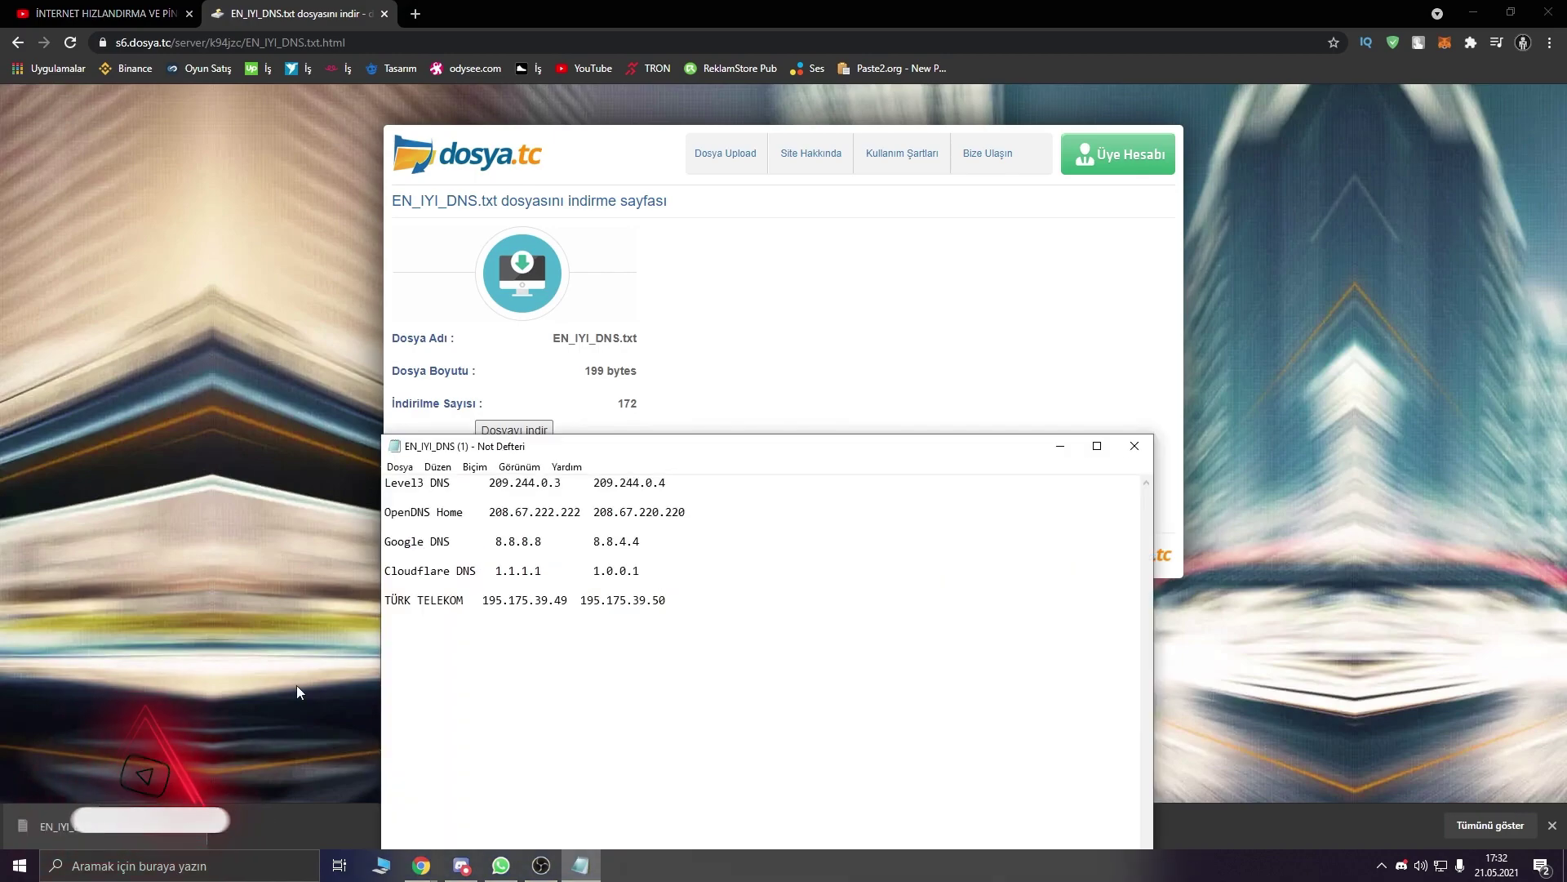
left_click(1097, 446)
Step: Examine the DNS list in the text file, highlighting the TÜRK TELEKOM line and the whole list of addresses
left_click_drag(308, 164, 7, 181)
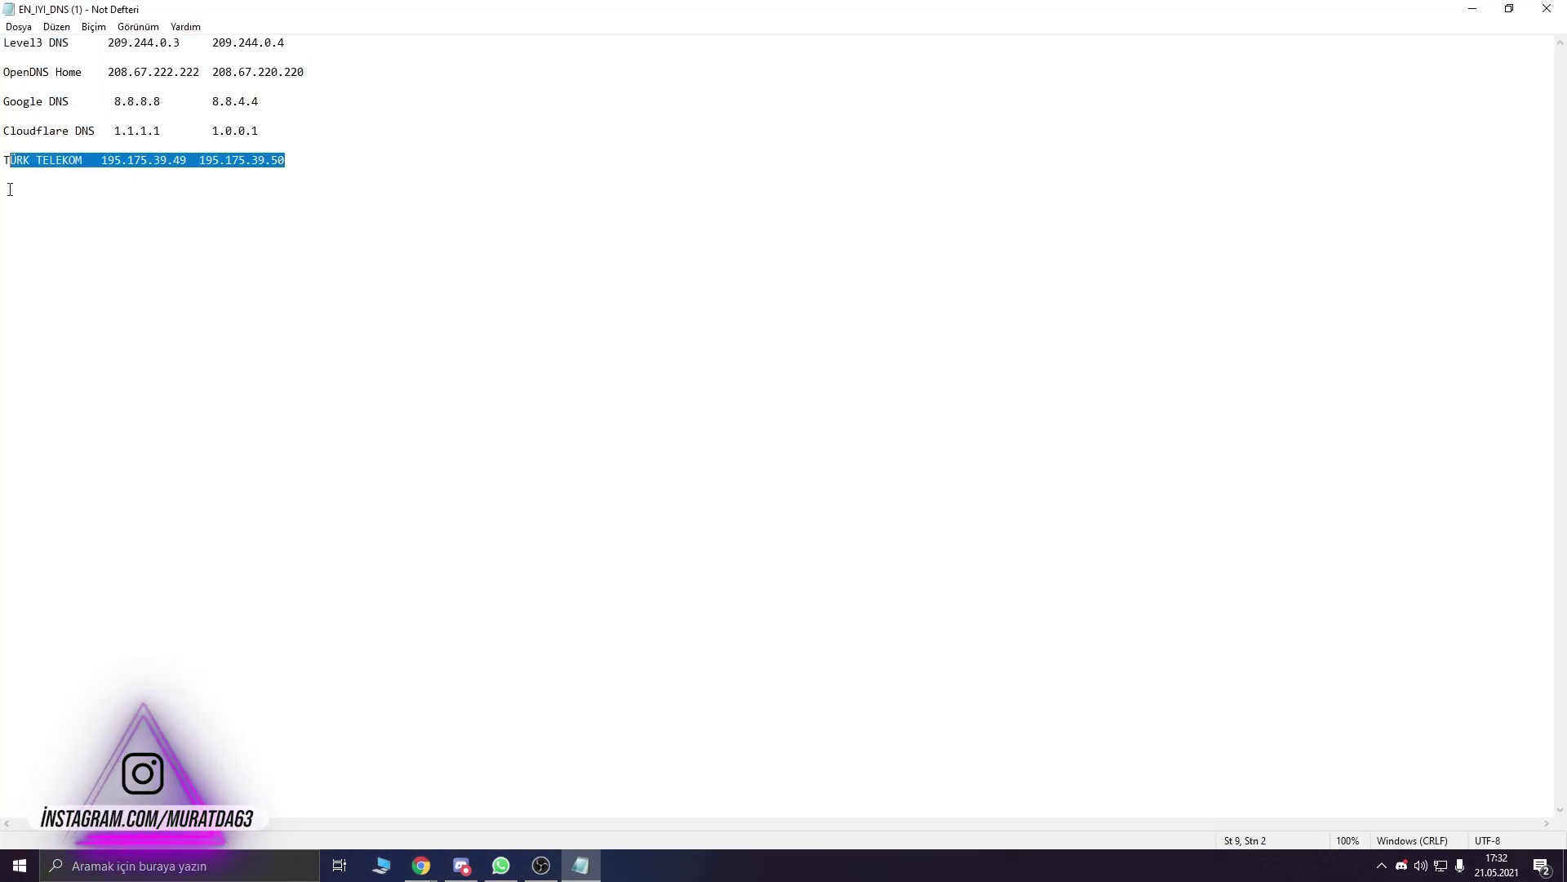
left_click(8, 198)
left_click_drag(364, 193, 2, 36)
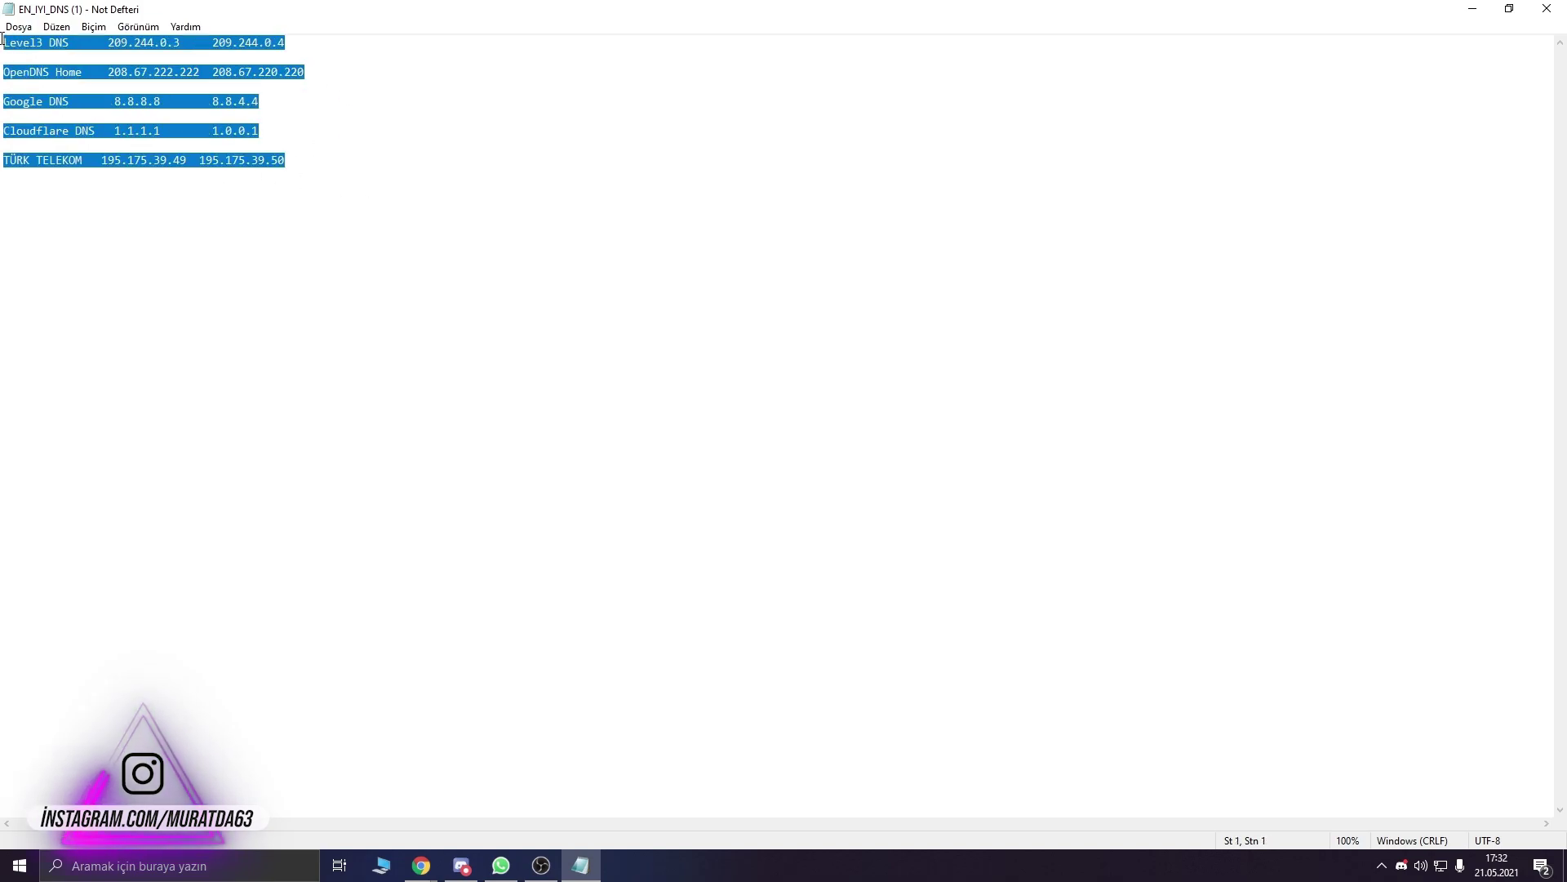
left_click(226, 86)
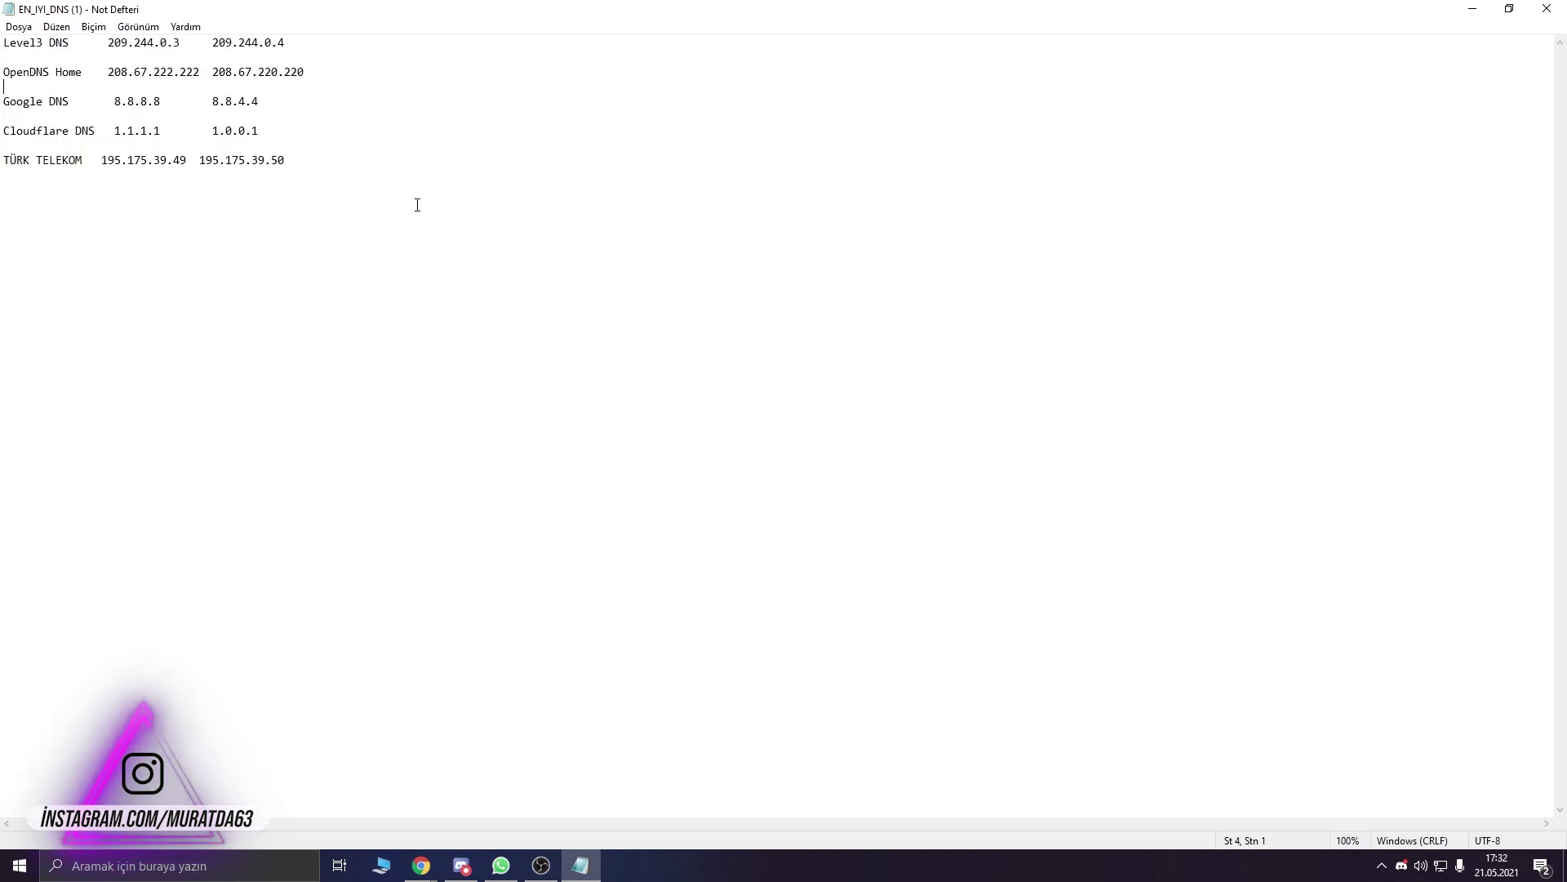
left_click_drag(416, 203, 3, 36)
left_click(120, 192)
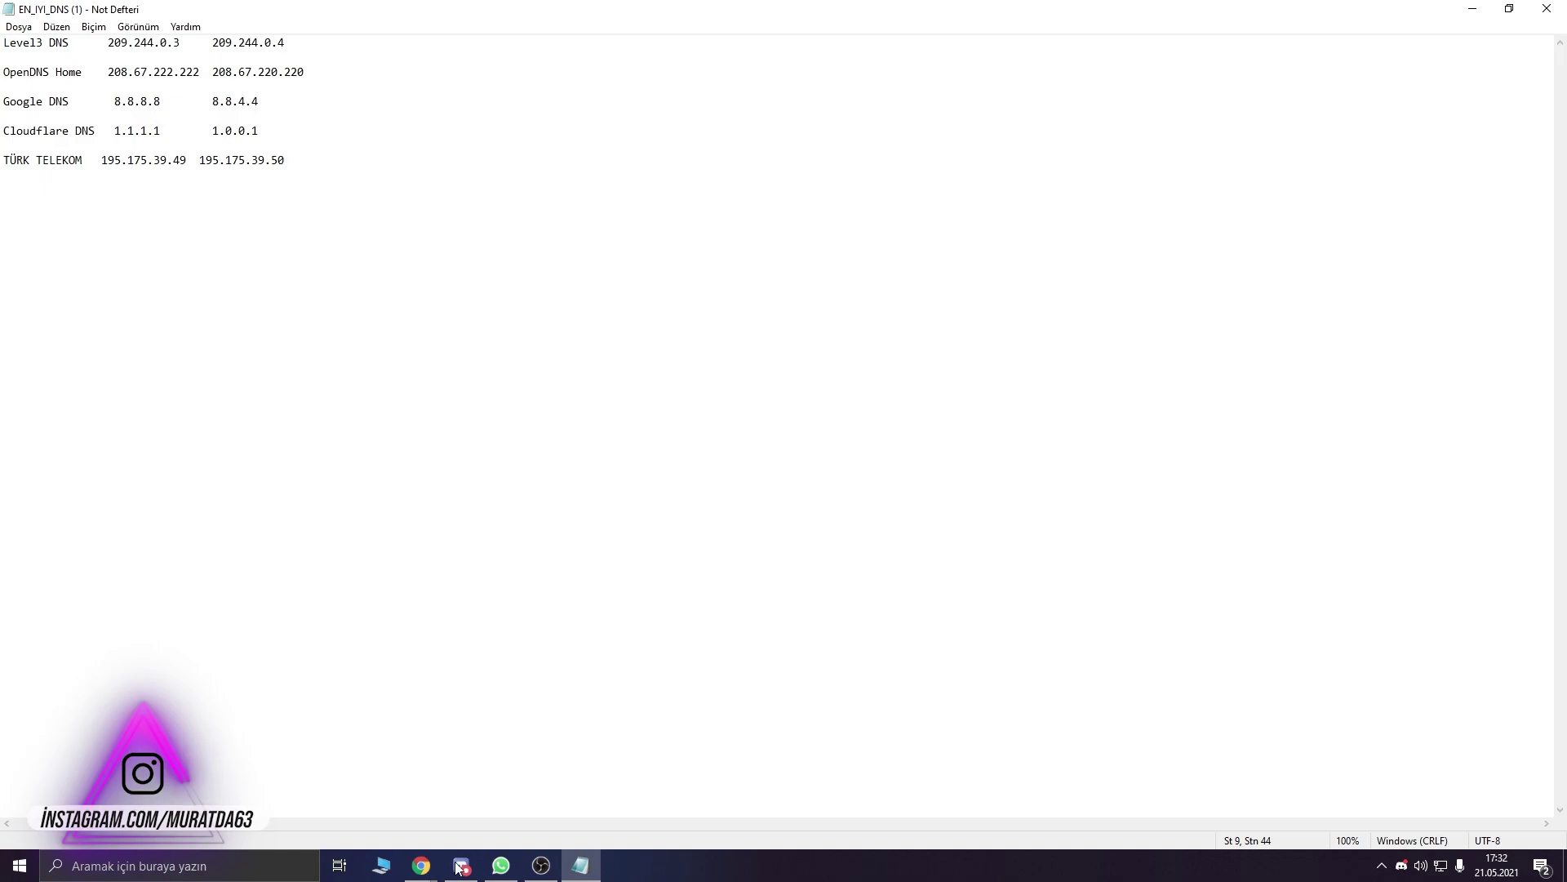
Step: Search Windows for cmd, open the Command Prompt as administrator and maximize its window
left_click(255, 870)
type("cmd")
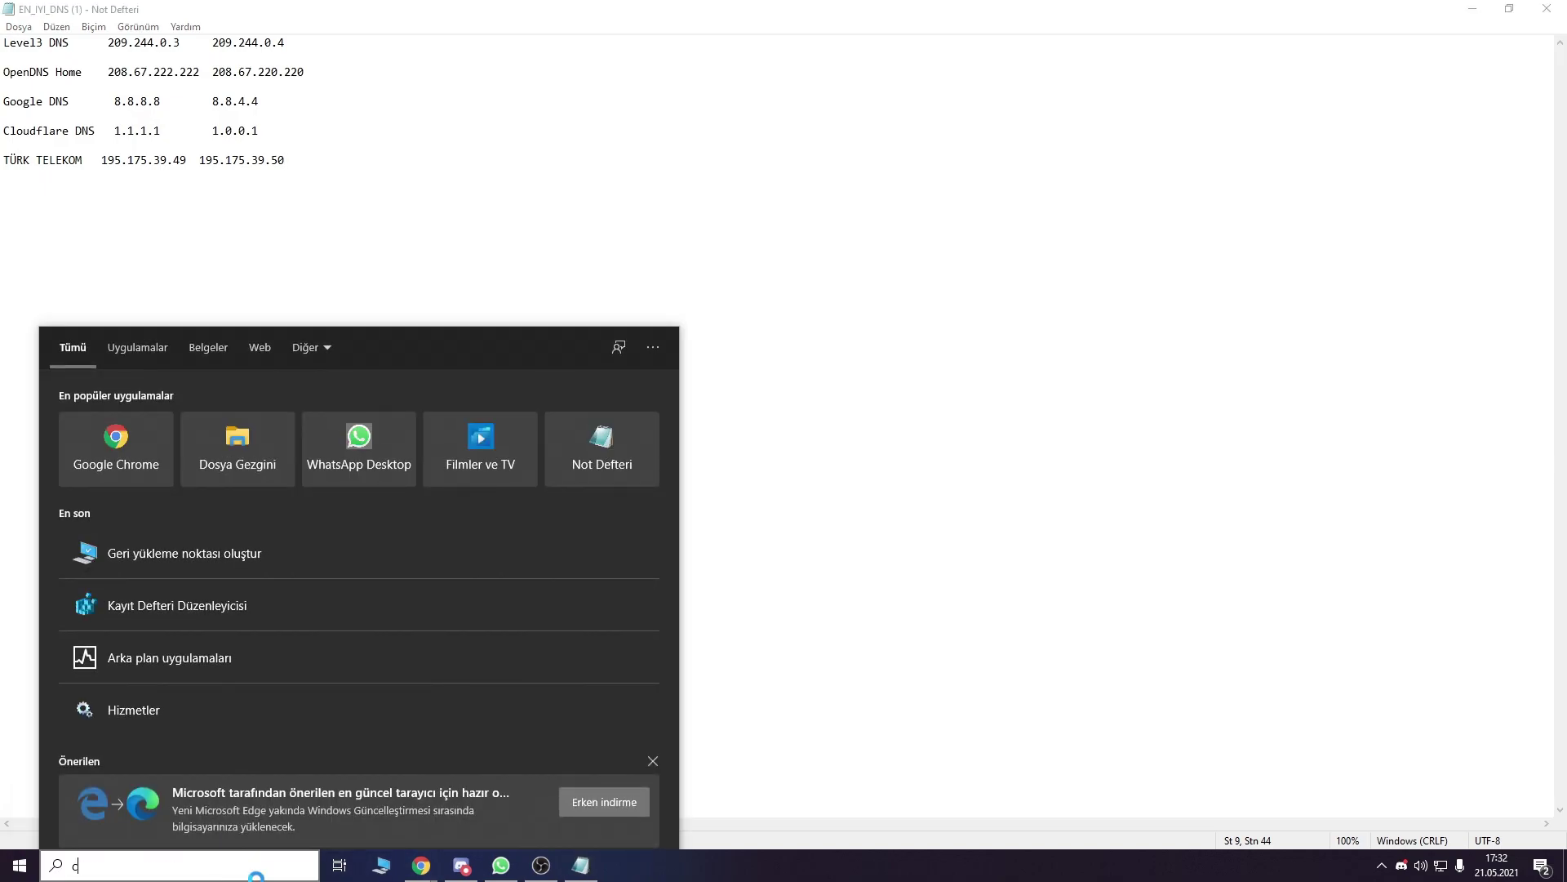
key("ctrl+shift+Return")
left_click_drag(612, 98, 1023, 79)
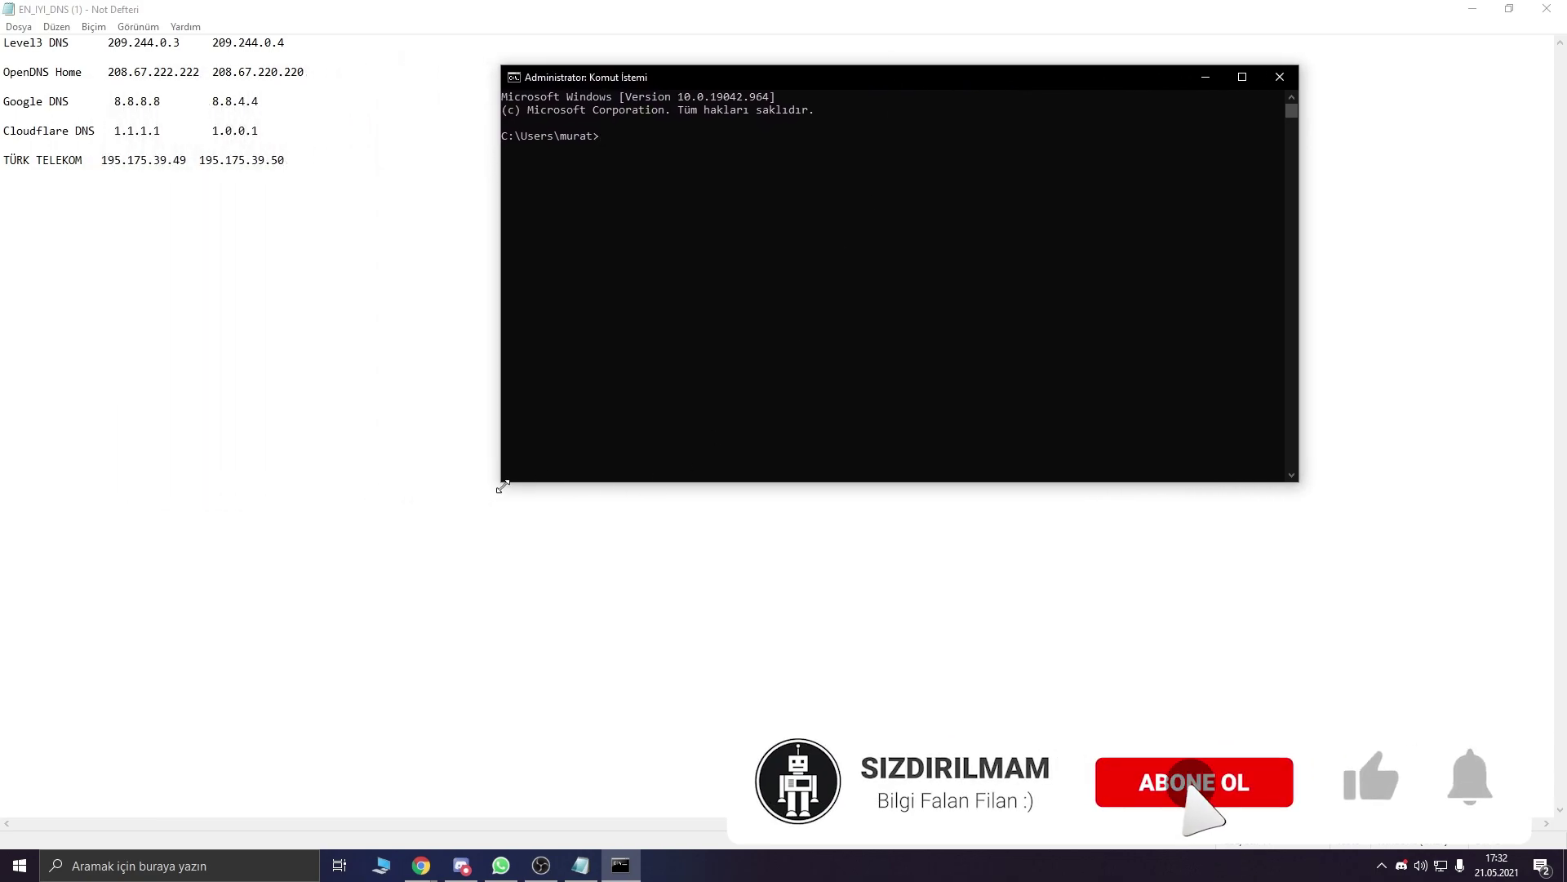
key("ctrl+a")
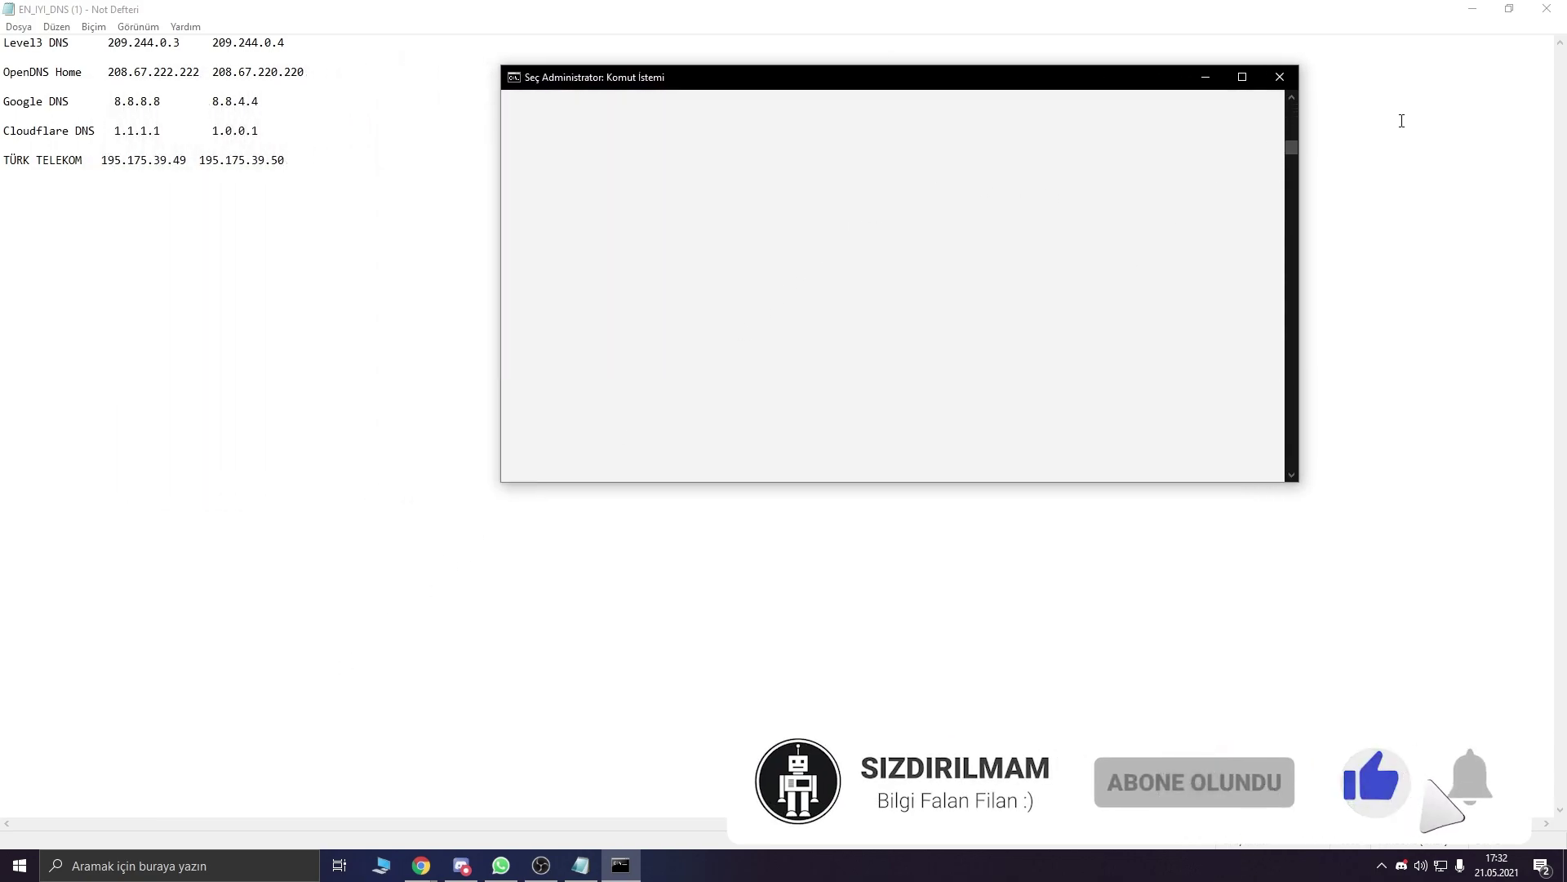
left_click(1224, 138)
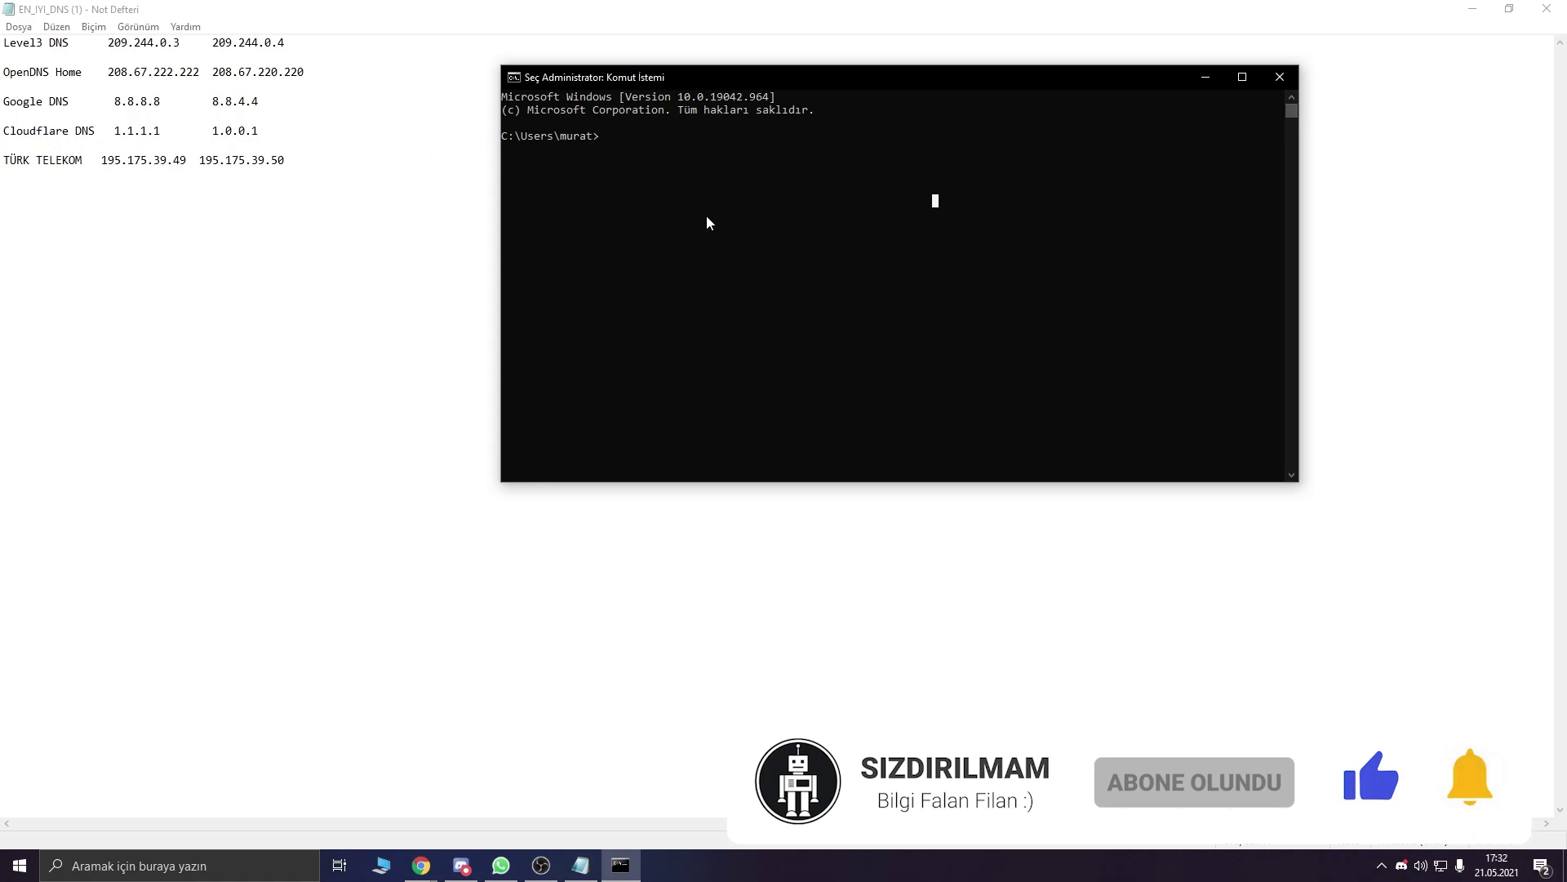
left_click(1242, 80)
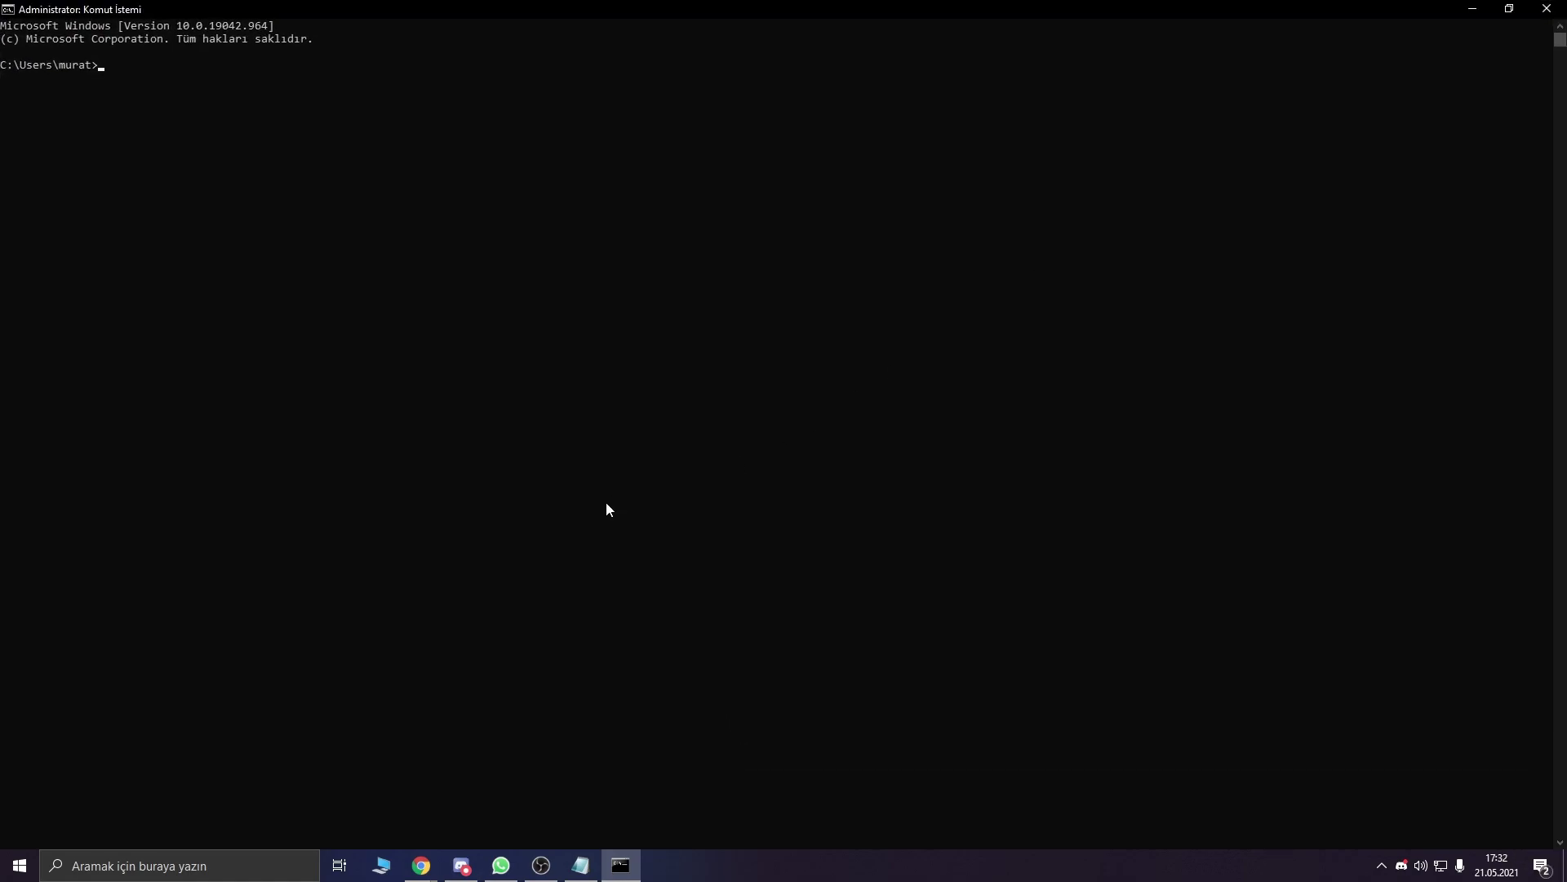
Step: Run ping without a target, copy the first Level3 DNS address from the text file and ping 209.244.0.3
type("ping")
key("Return")
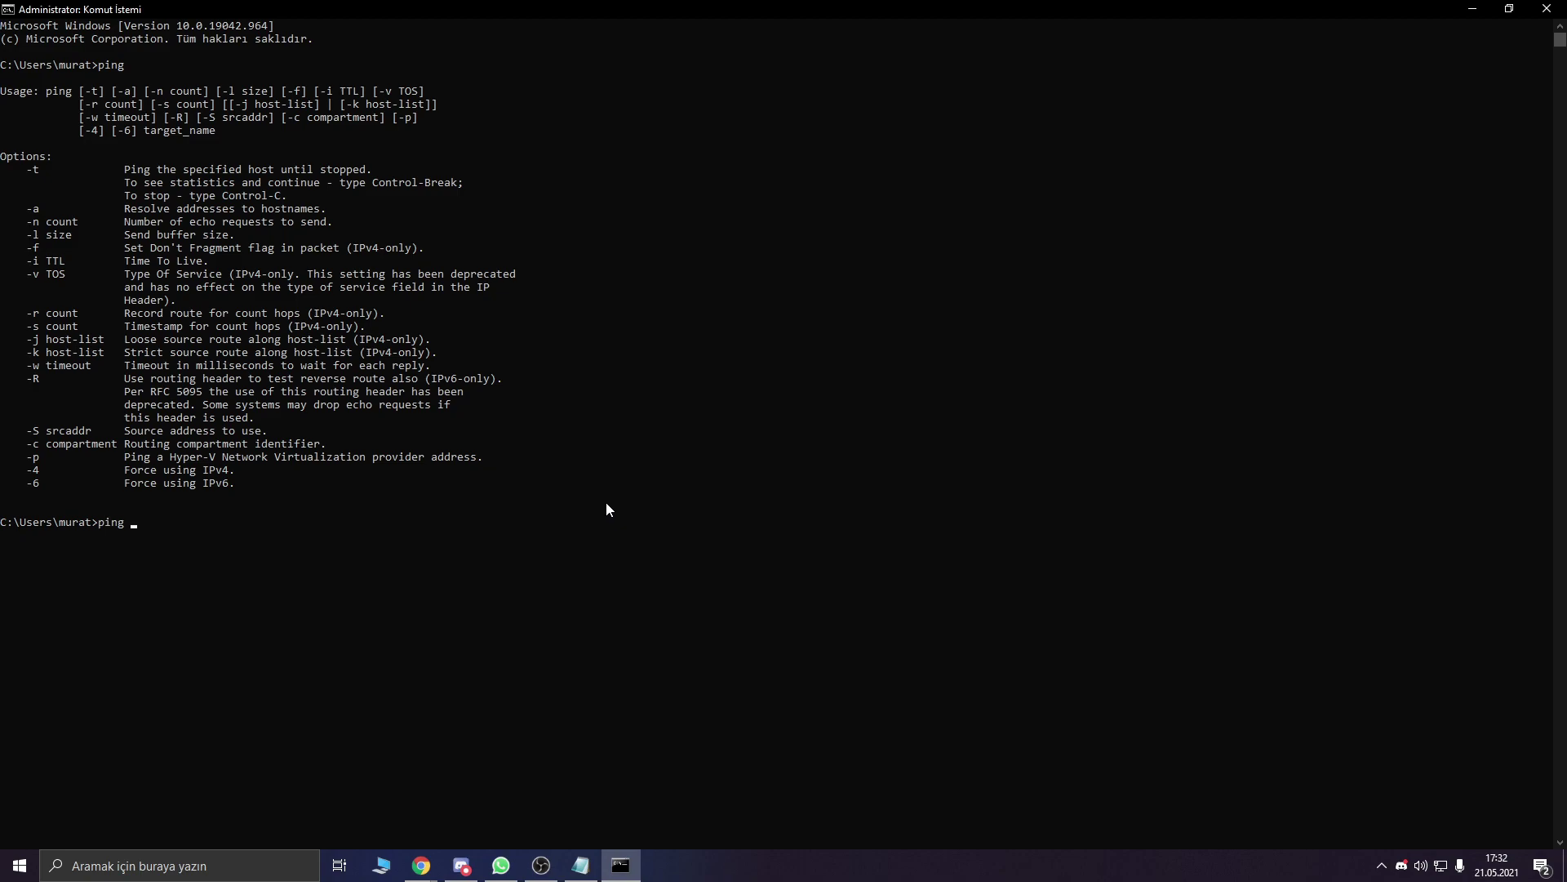
left_click(595, 869)
left_click_drag(108, 43, 181, 44)
key("ctrl+c")
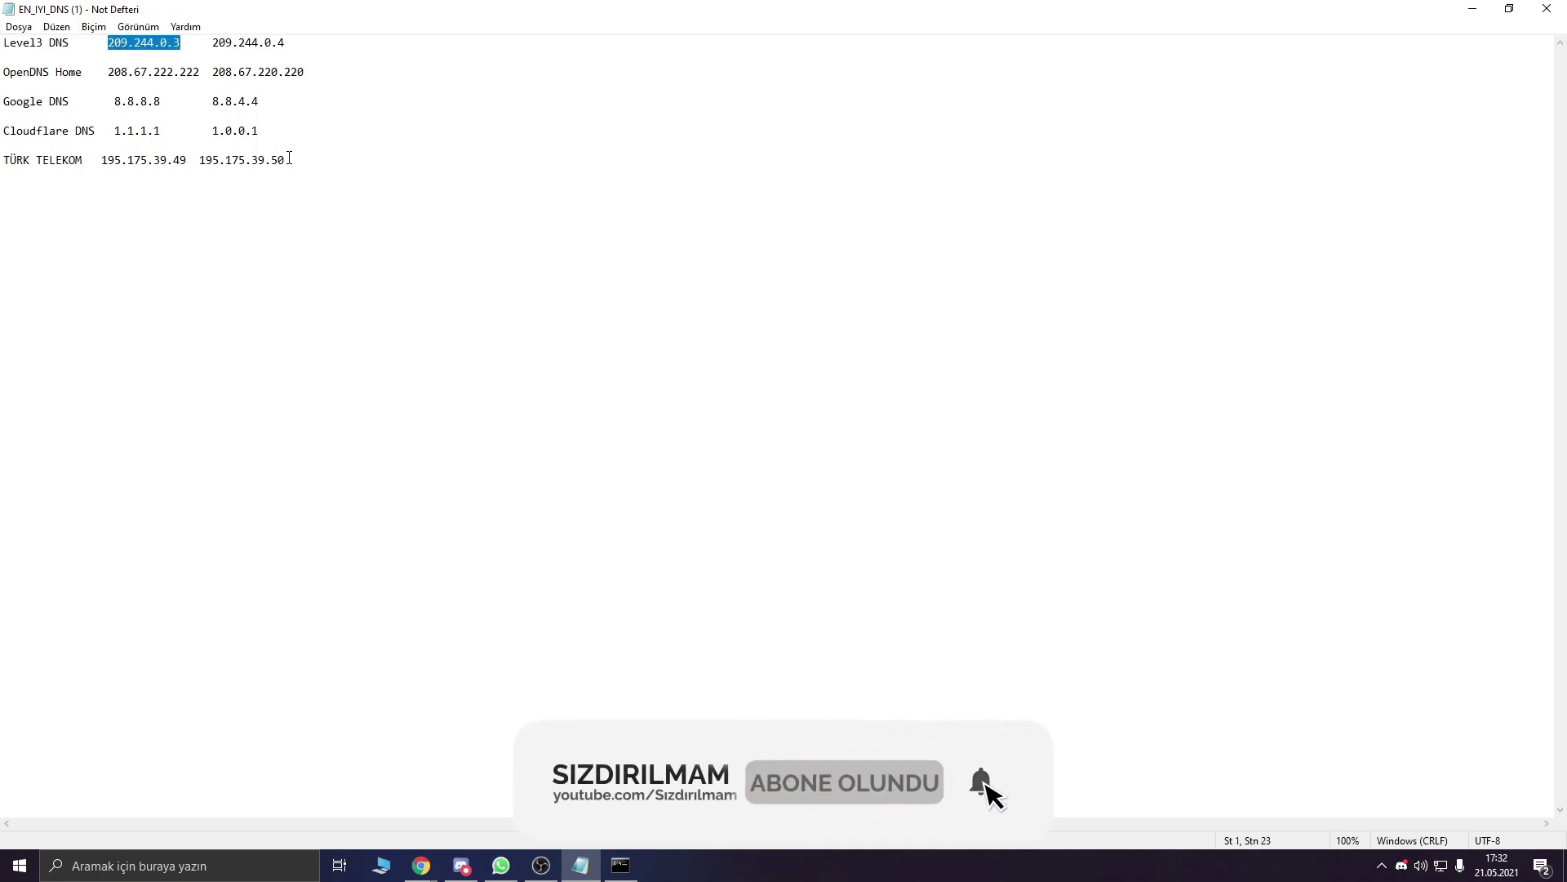
left_click(625, 863)
key("ctrl+v")
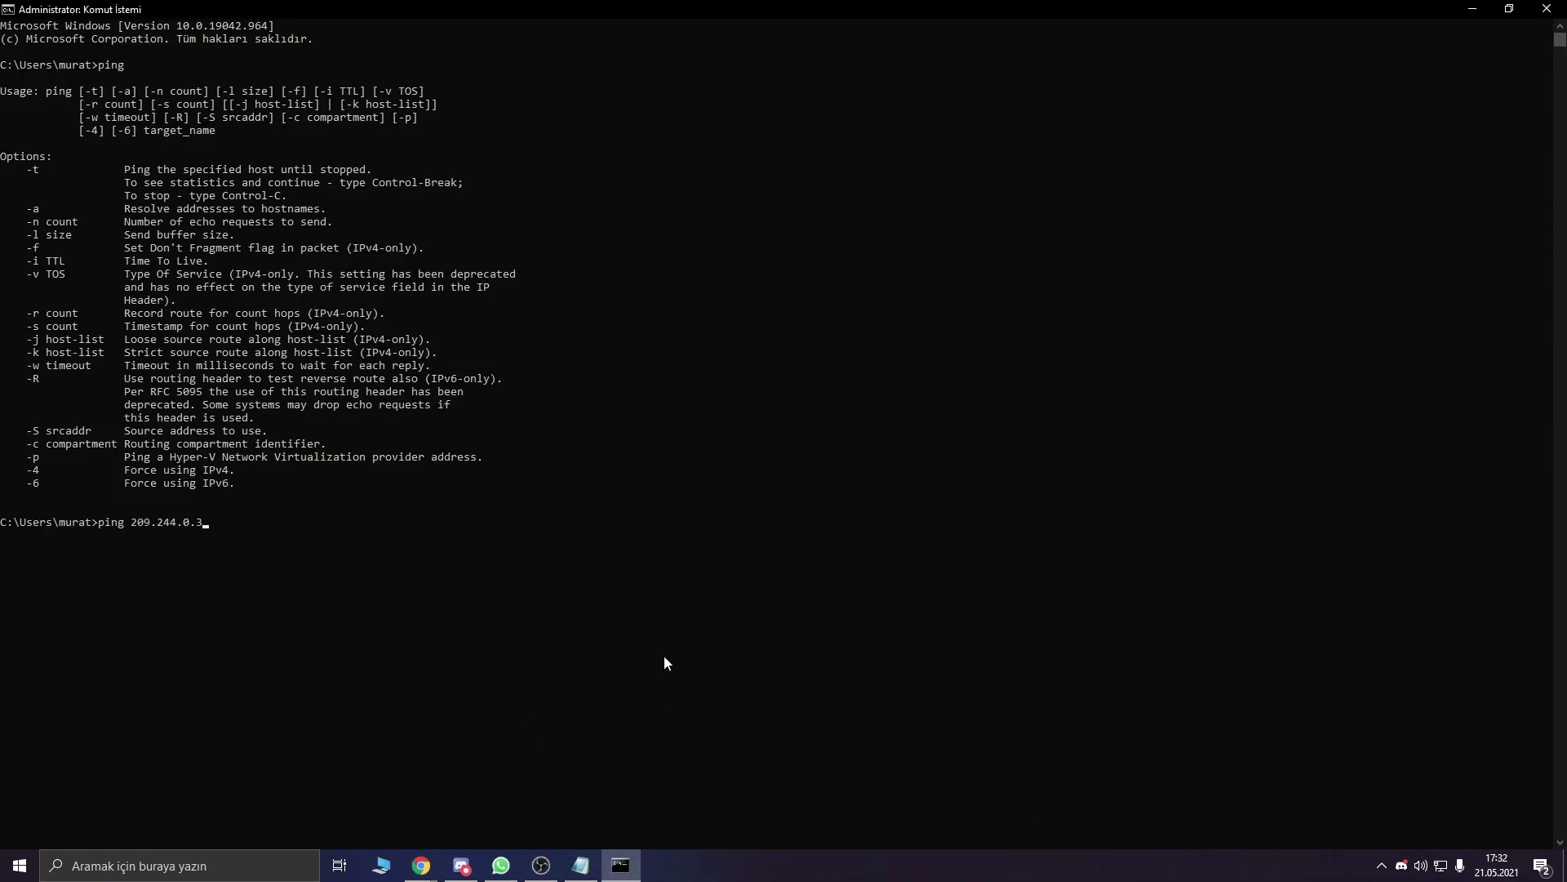
key("Return")
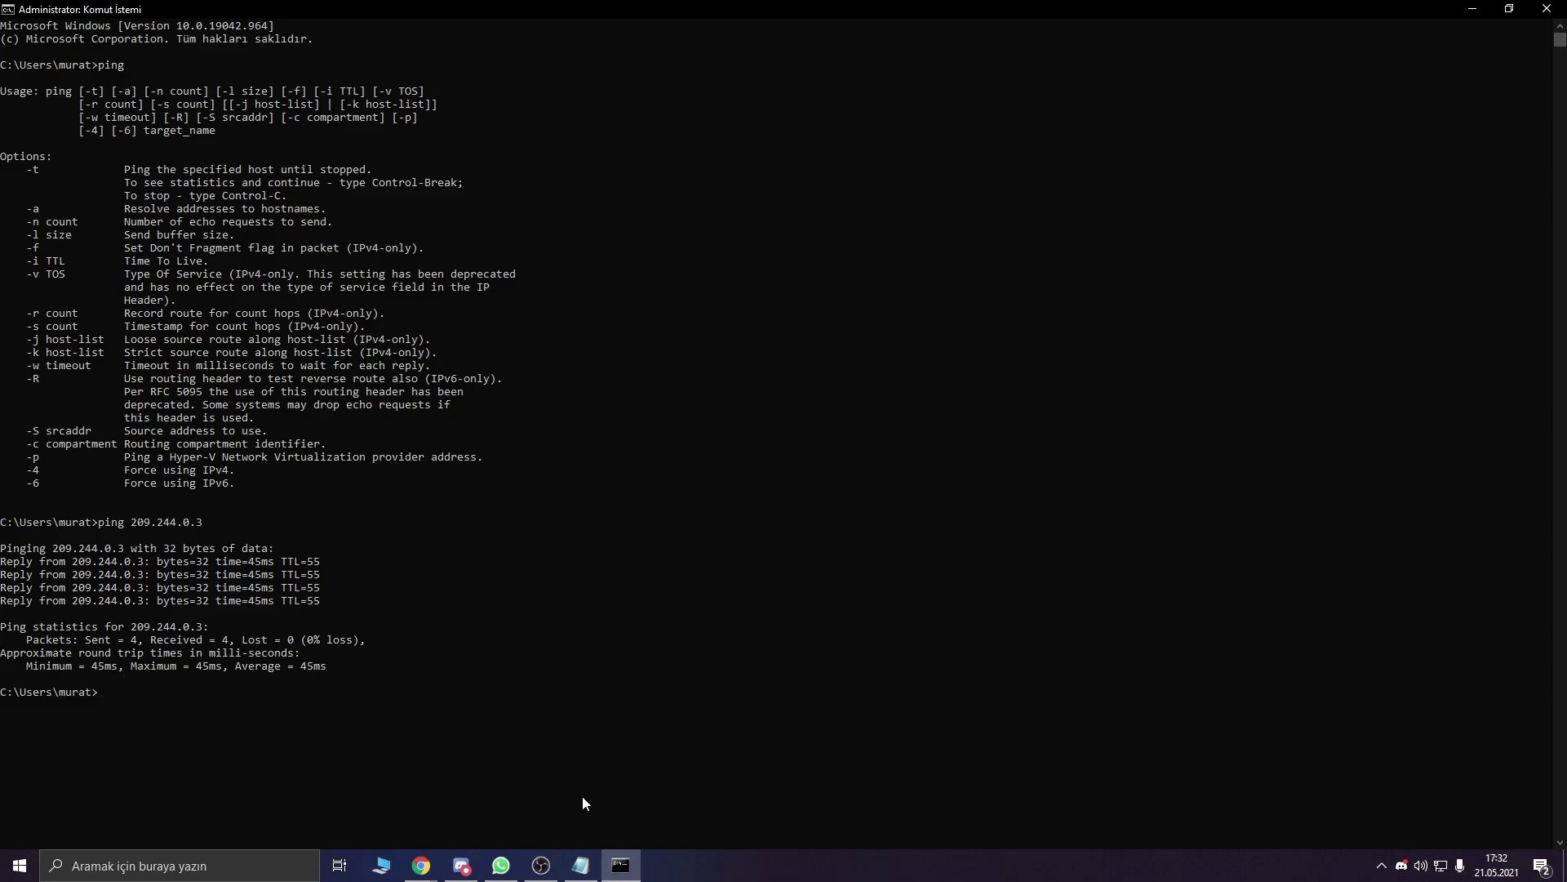
Step: Copy the first OpenDNS Home address from the text file and ping 208.67.222.222 in the Command Prompt
left_click(580, 864)
left_click_drag(200, 72, 107, 74)
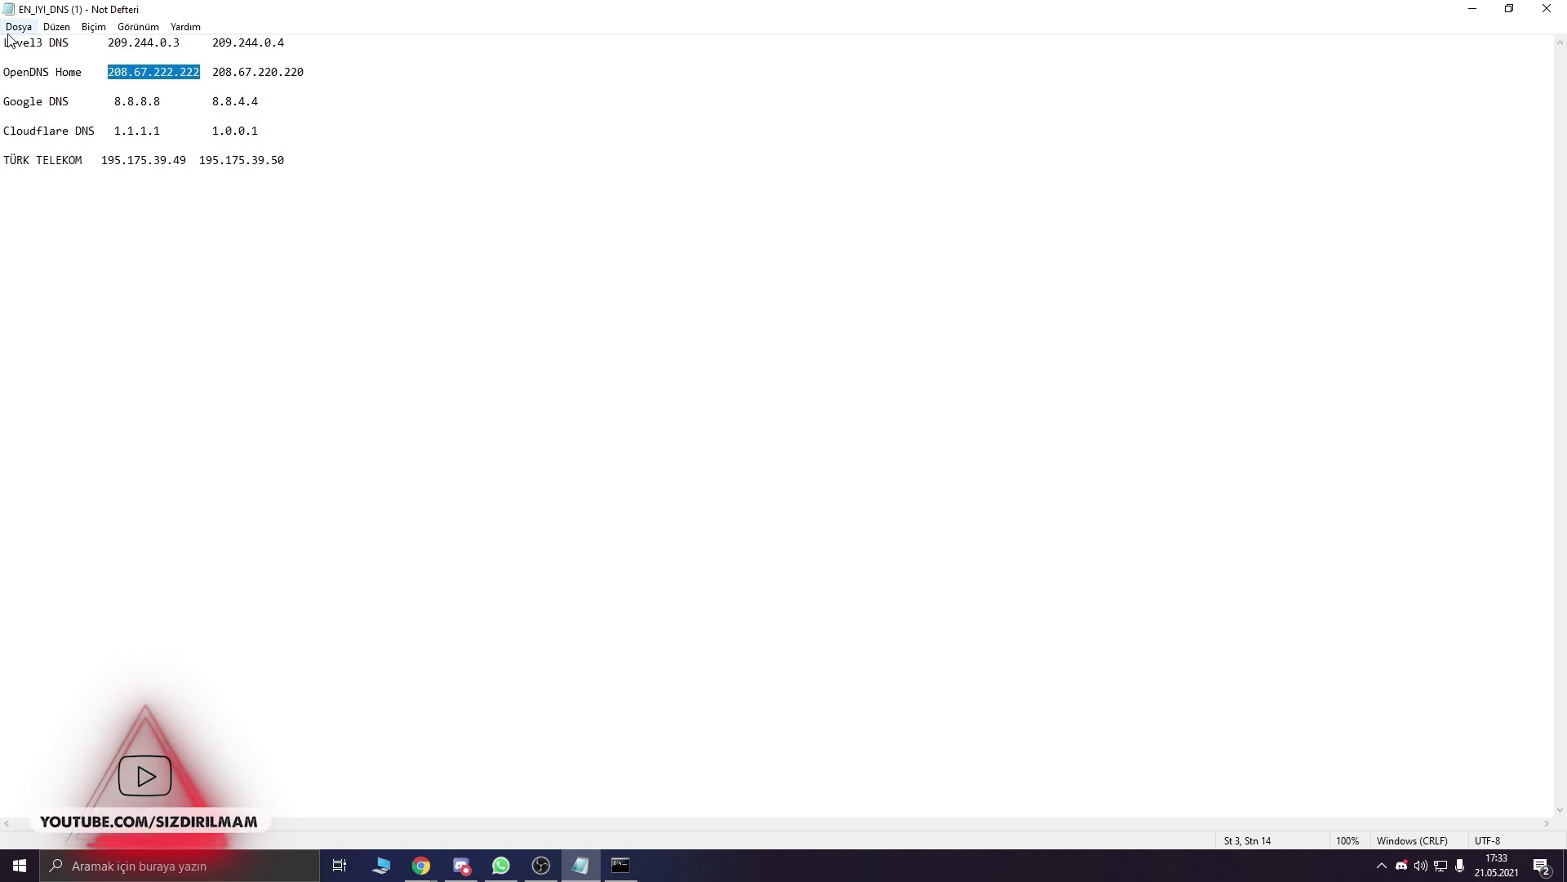
left_click(639, 868)
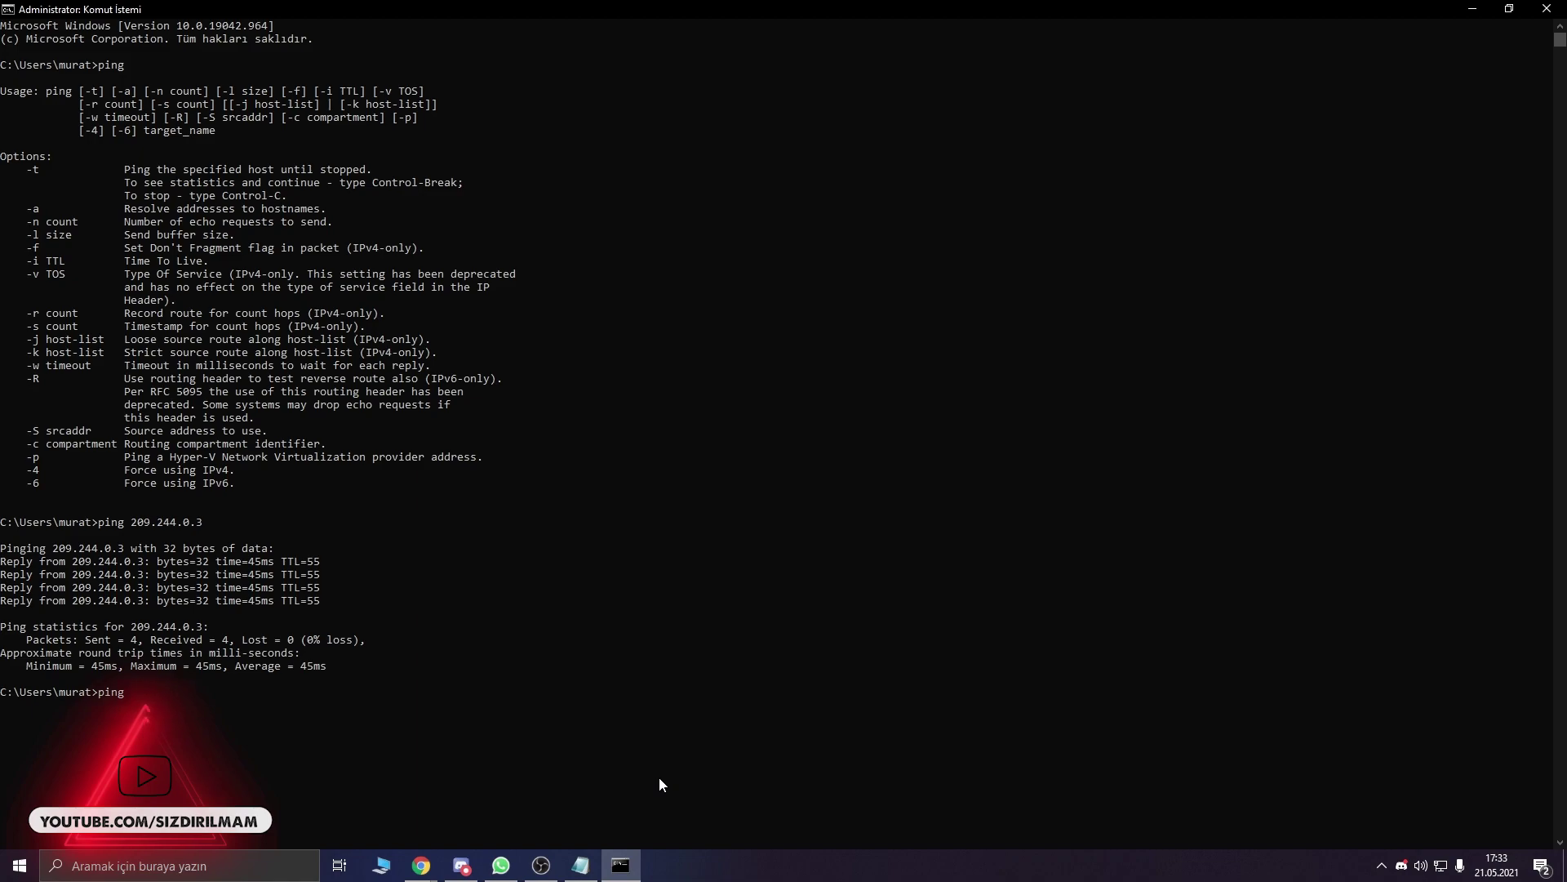
type("g 208.67.222.222")
key("Return")
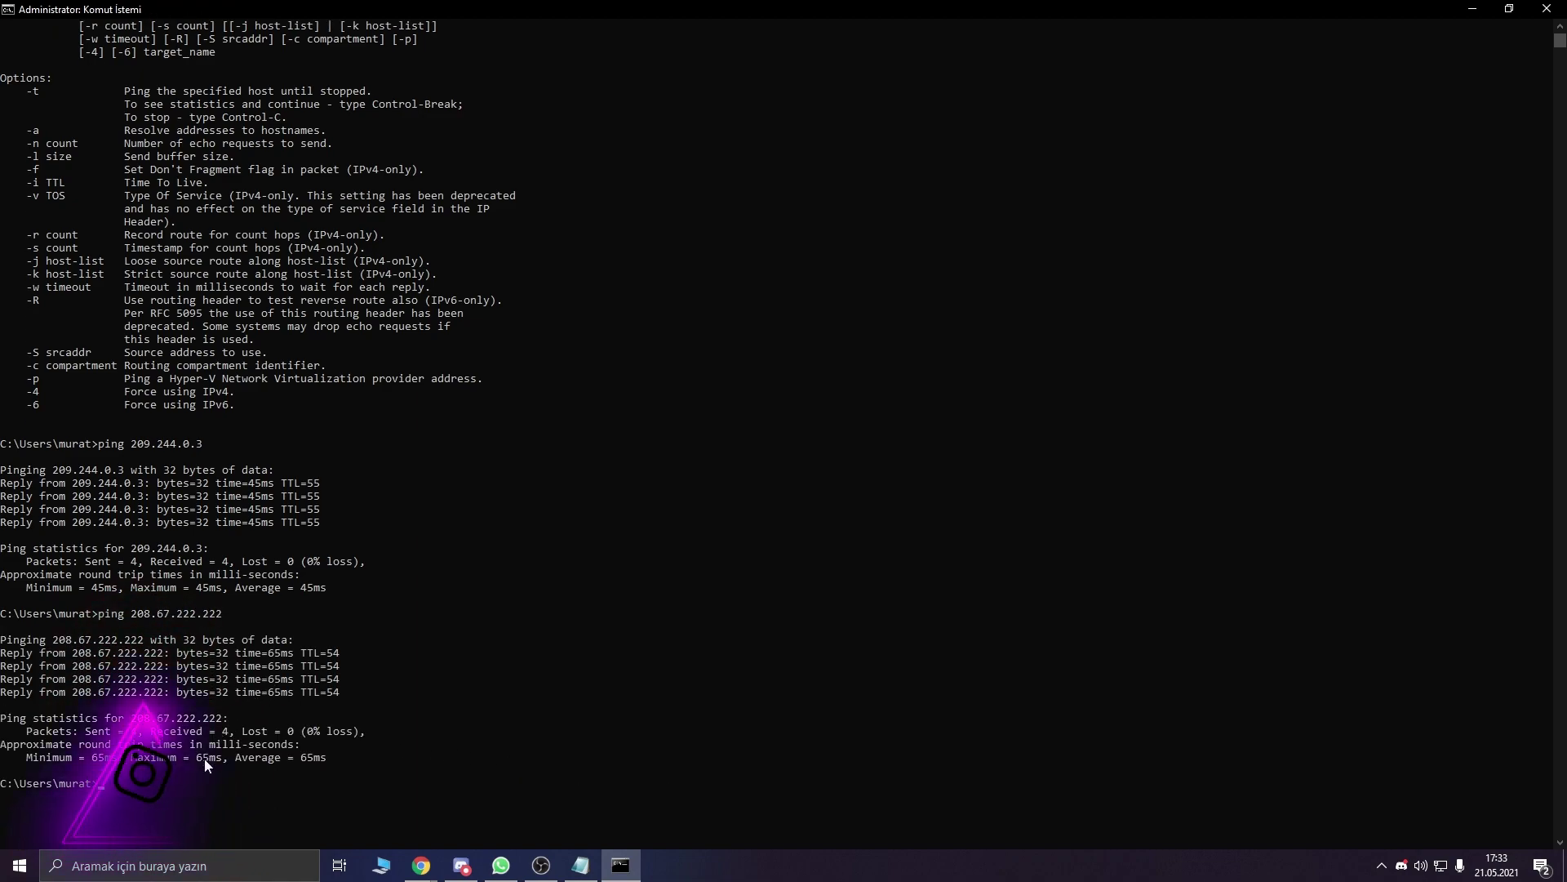
scroll(160, 792, "down", 1)
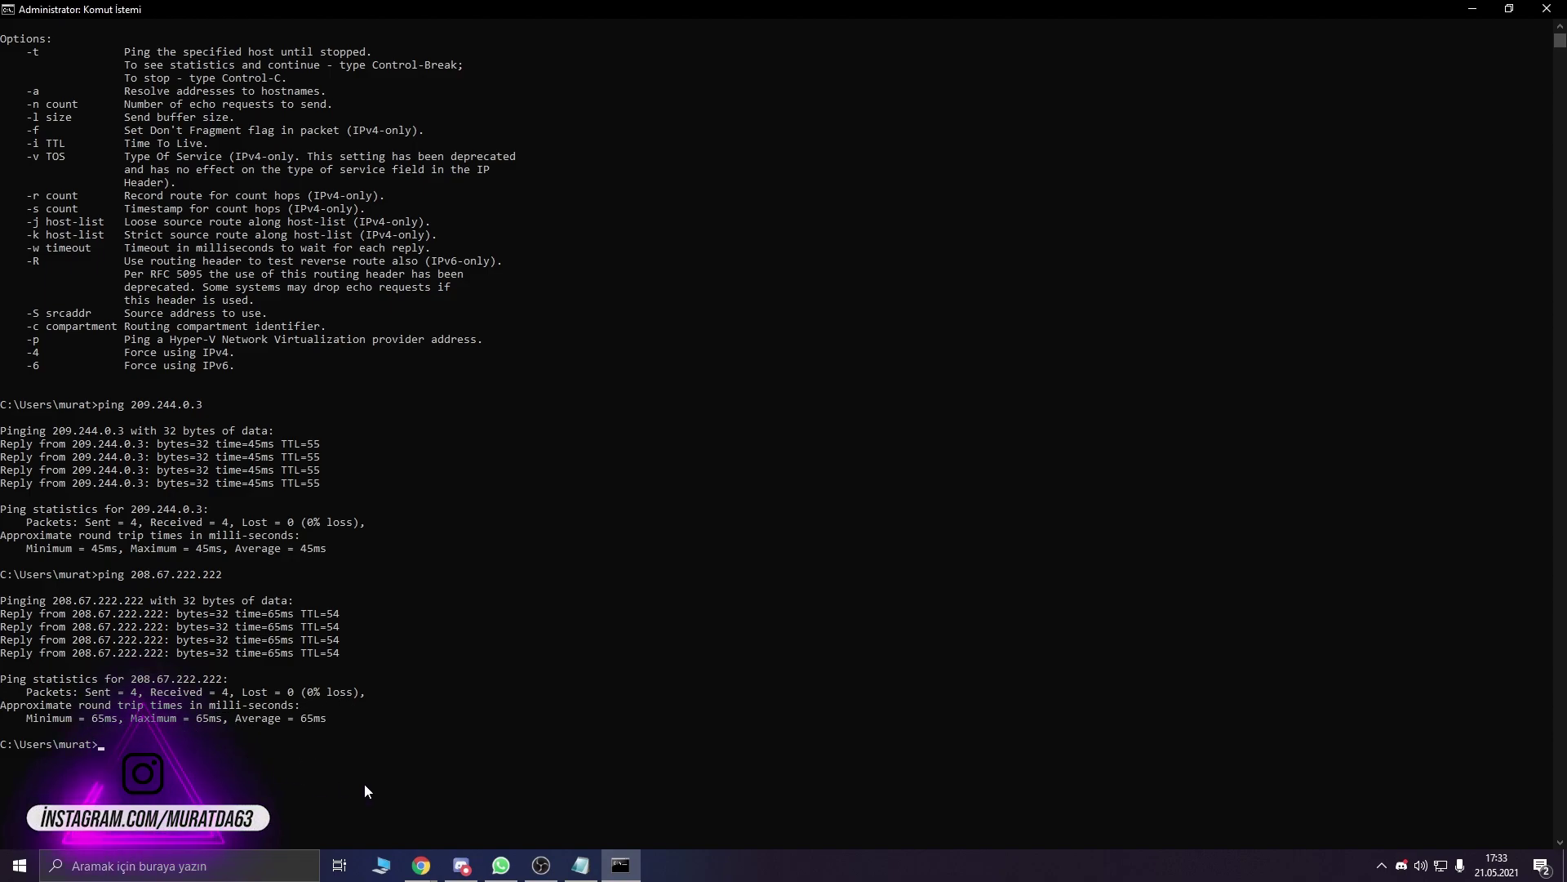
Step: Copy the first Google DNS address from the text file and ping 8.8.8.8 in the Command Prompt
left_click(580, 865)
left_click_drag(116, 102, 168, 102)
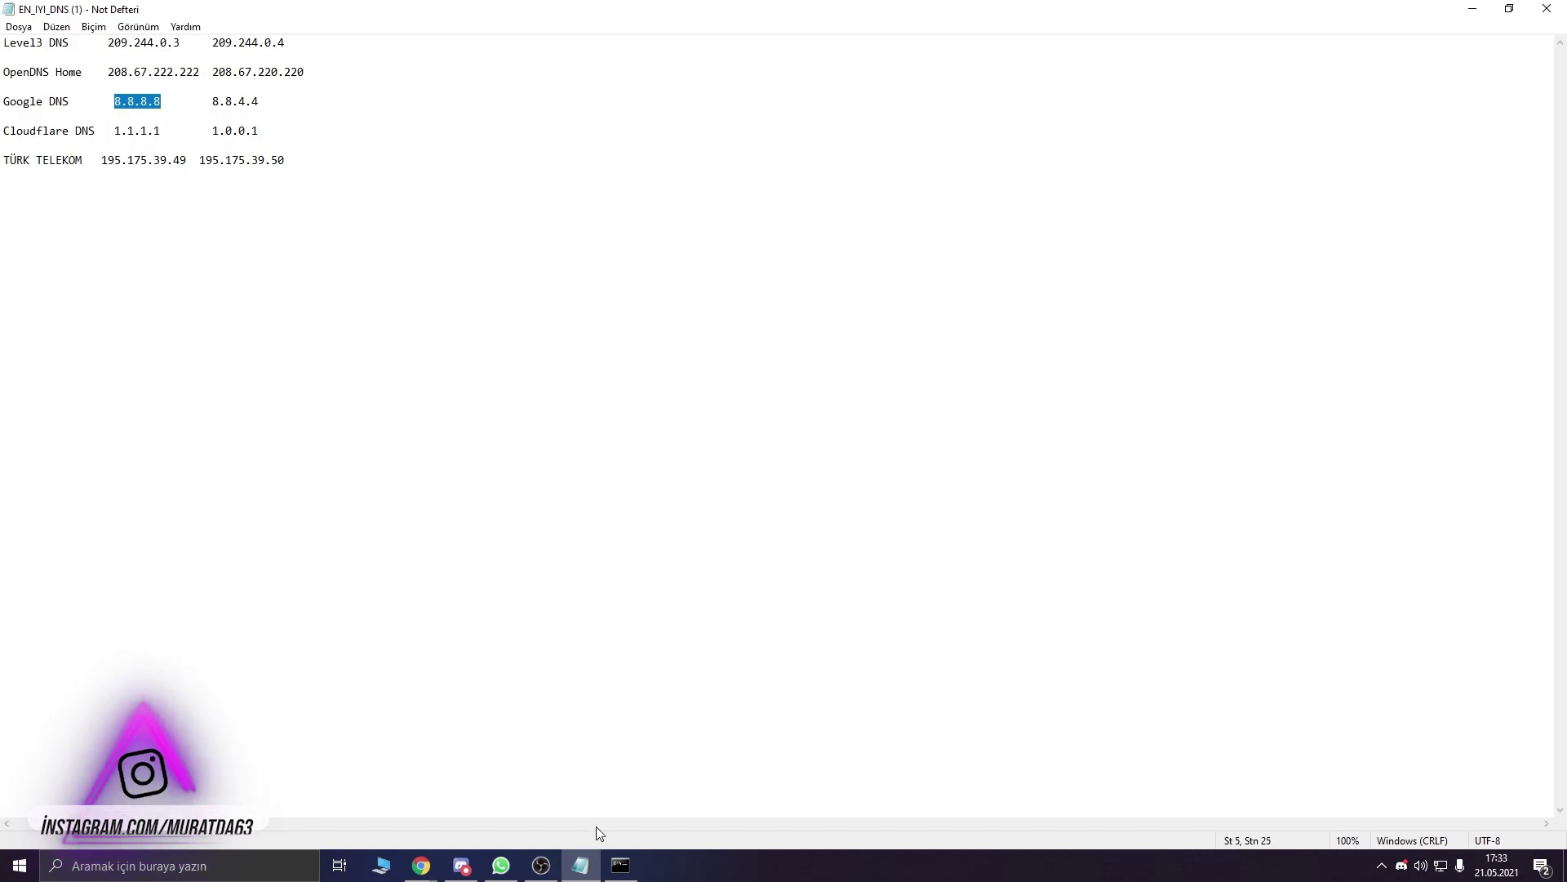
left_click(620, 865)
key("BackSpace")
key("BackSpace")
key("BackSpace")
key("BackSpace")
key("BackSpace")
key("BackSpace")
key("BackSpace")
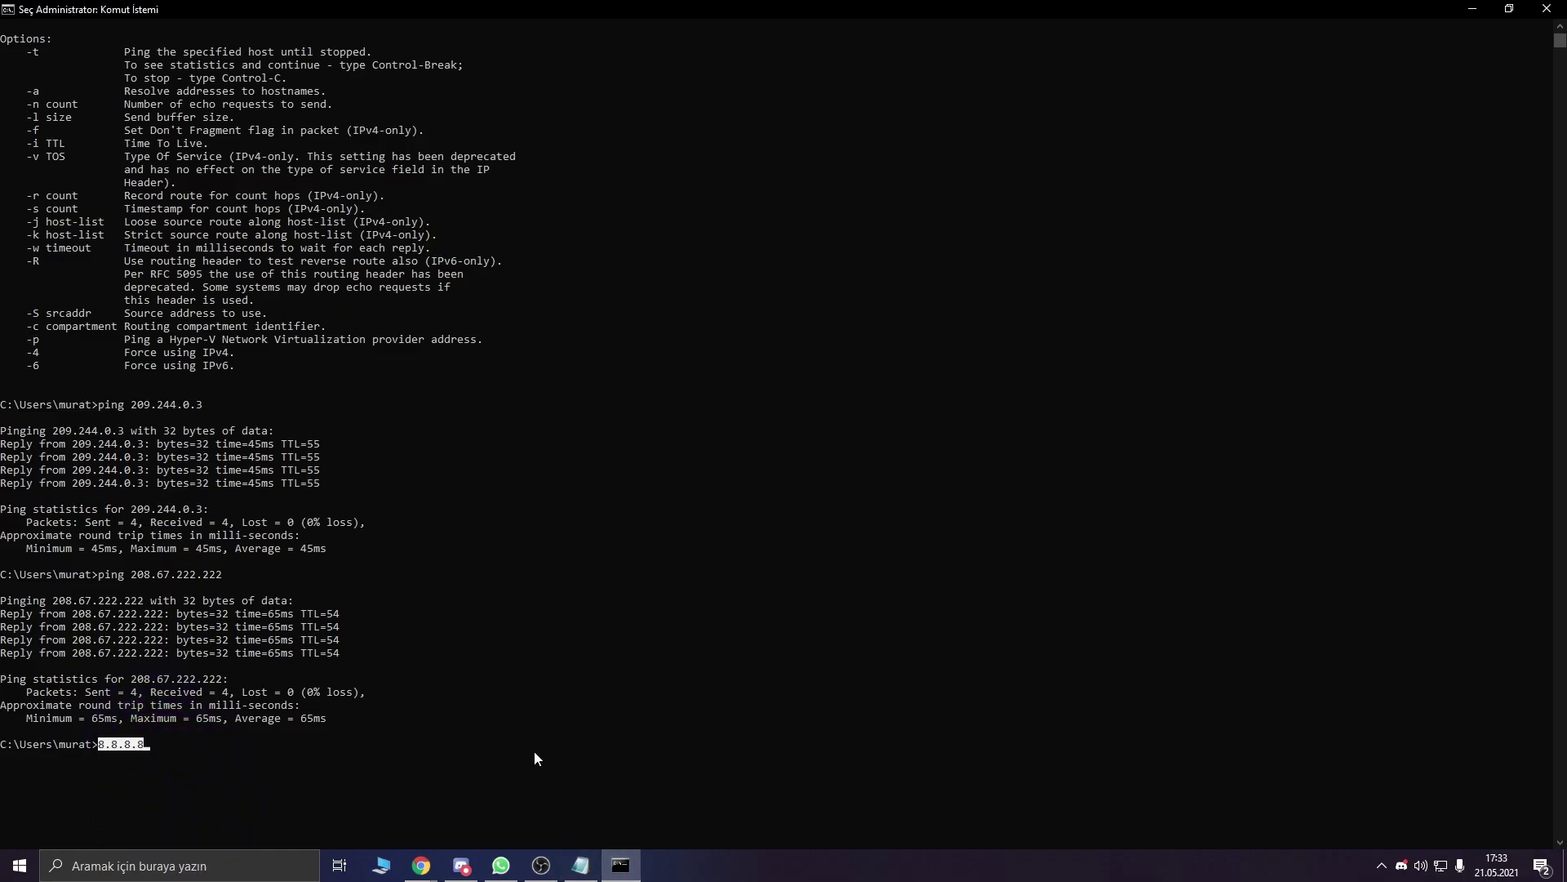
type("ping 8.8.8.8")
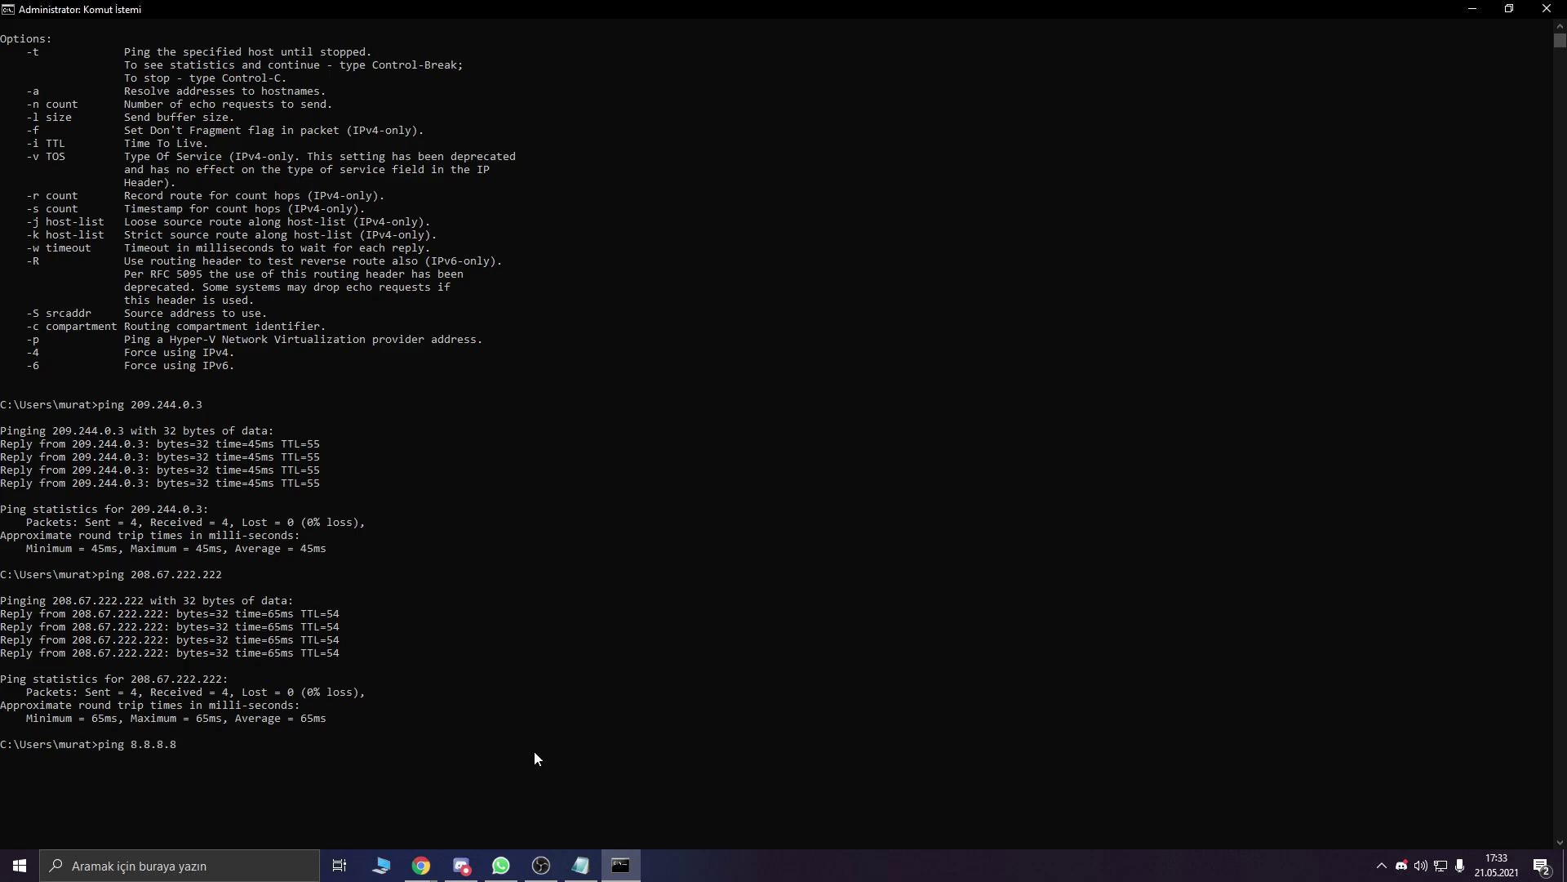
key("Return")
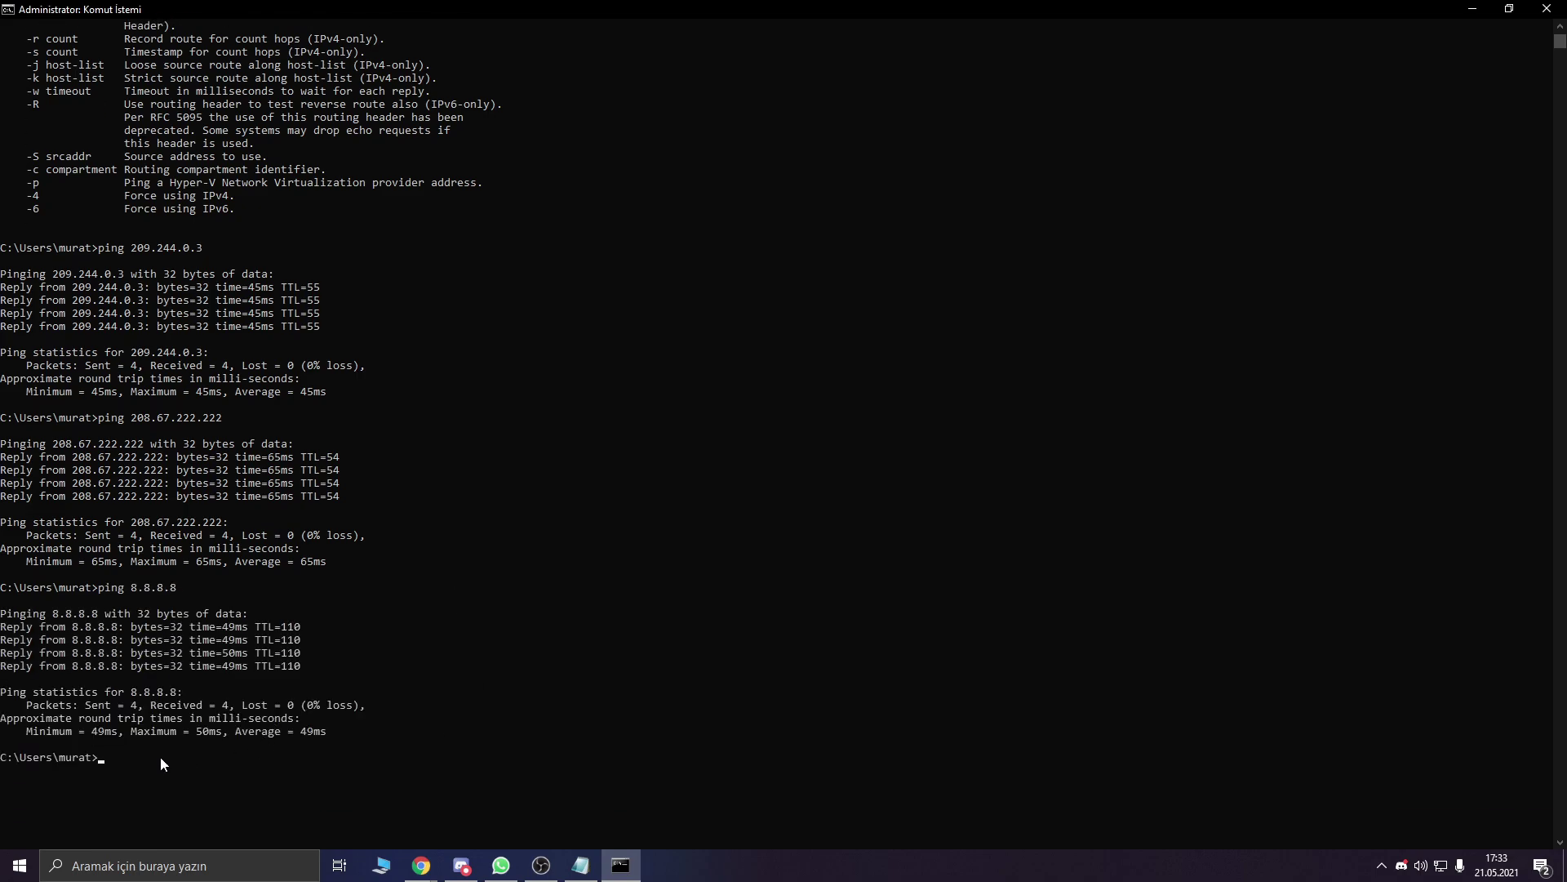
Step: Copy the first Cloudflare DNS address from the text file and ping 1.1.1.1 in the Command Prompt
left_click(580, 865)
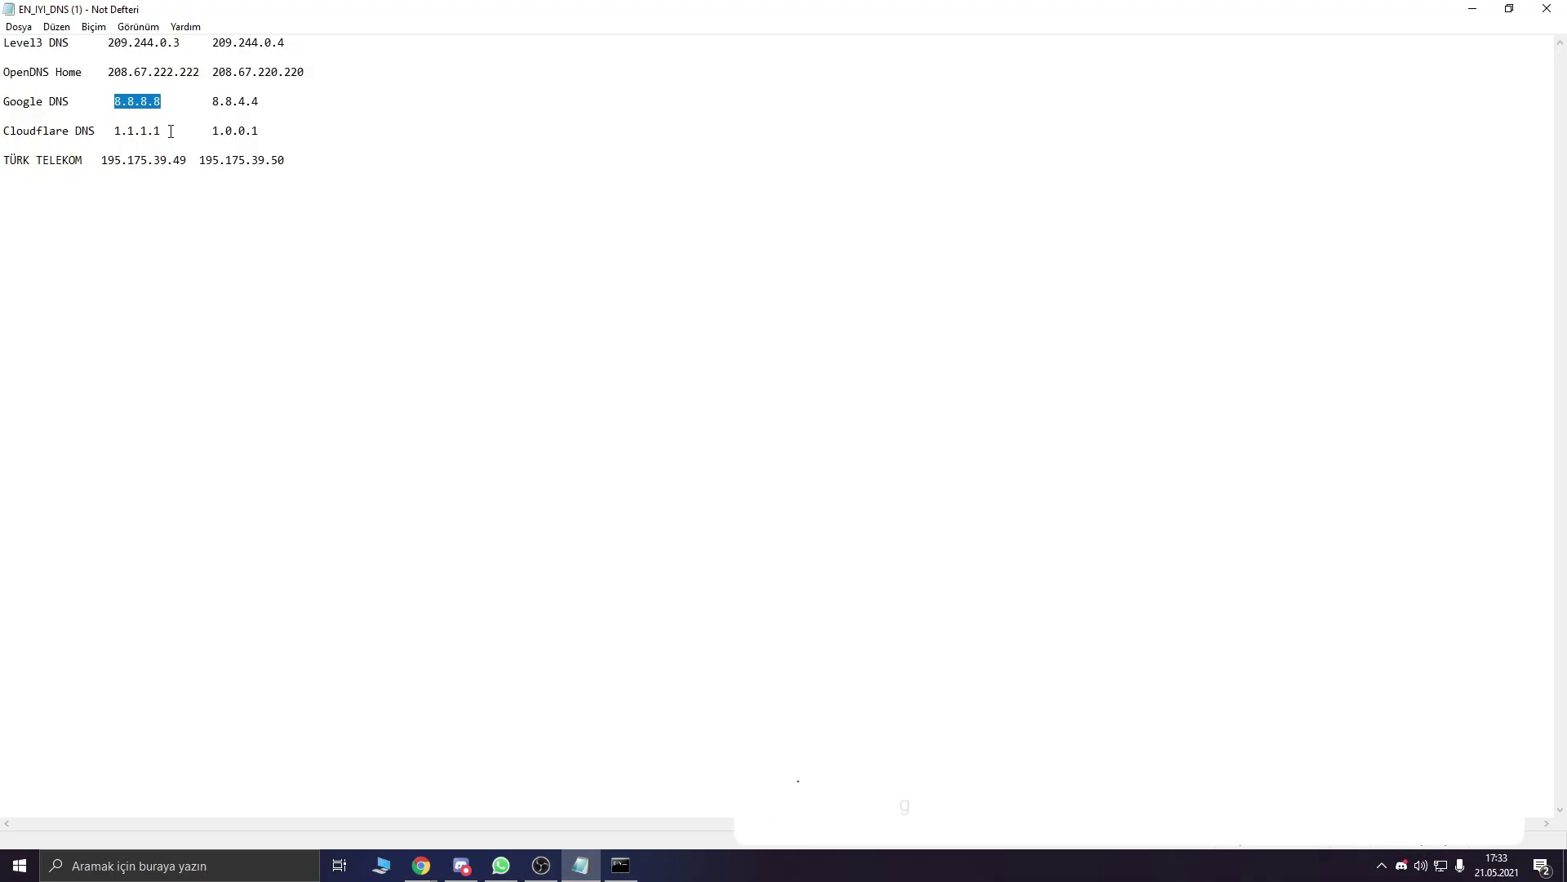
left_click_drag(165, 131, 114, 131)
left_click(620, 867)
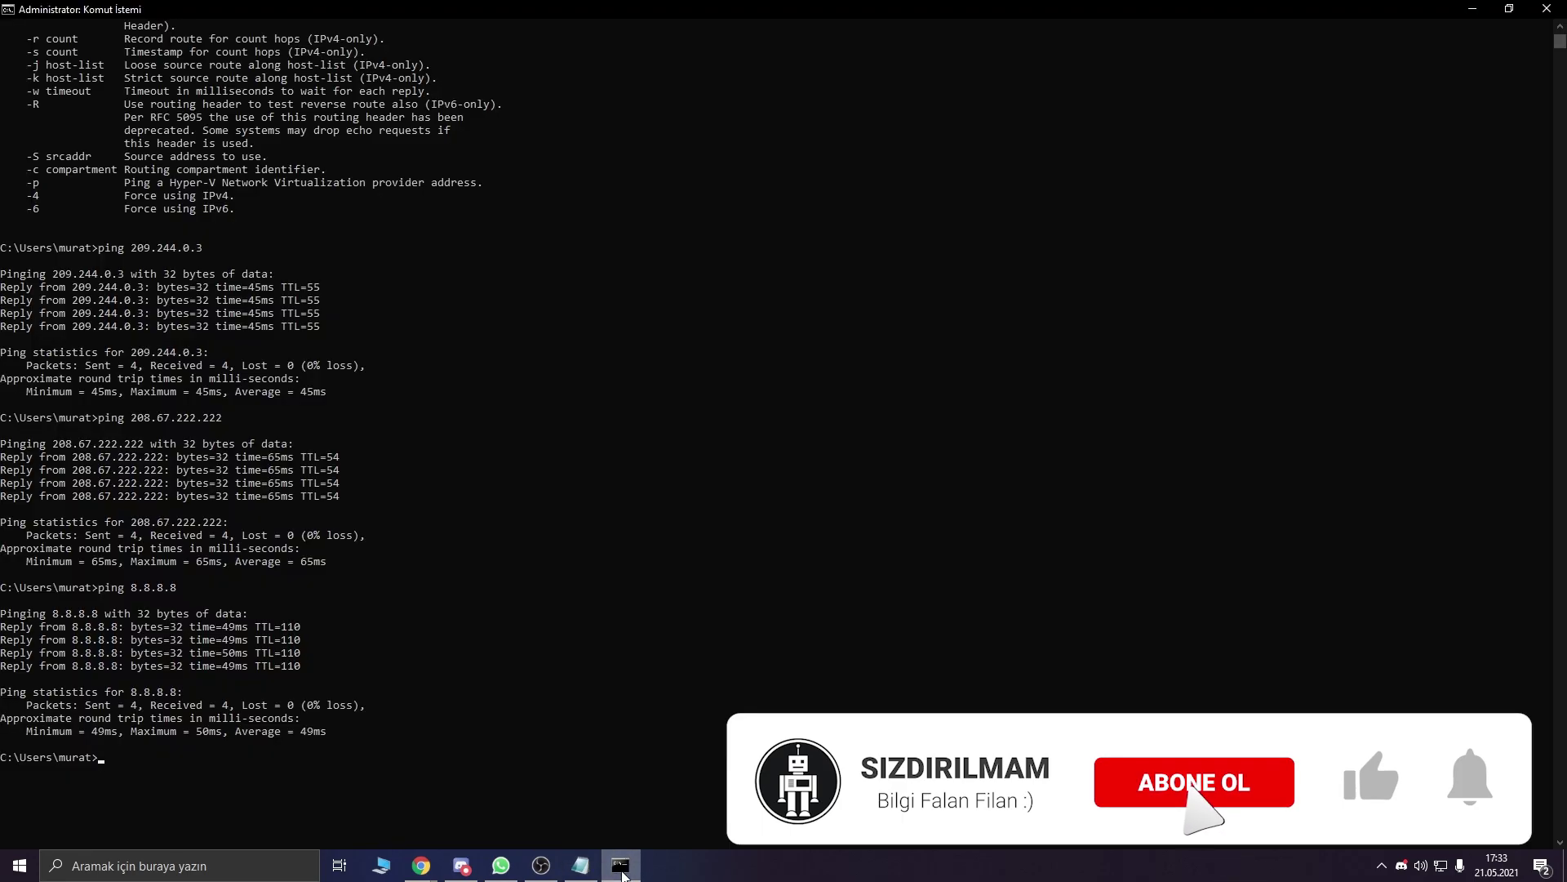
type("ping 1.1.1.1")
key("Return")
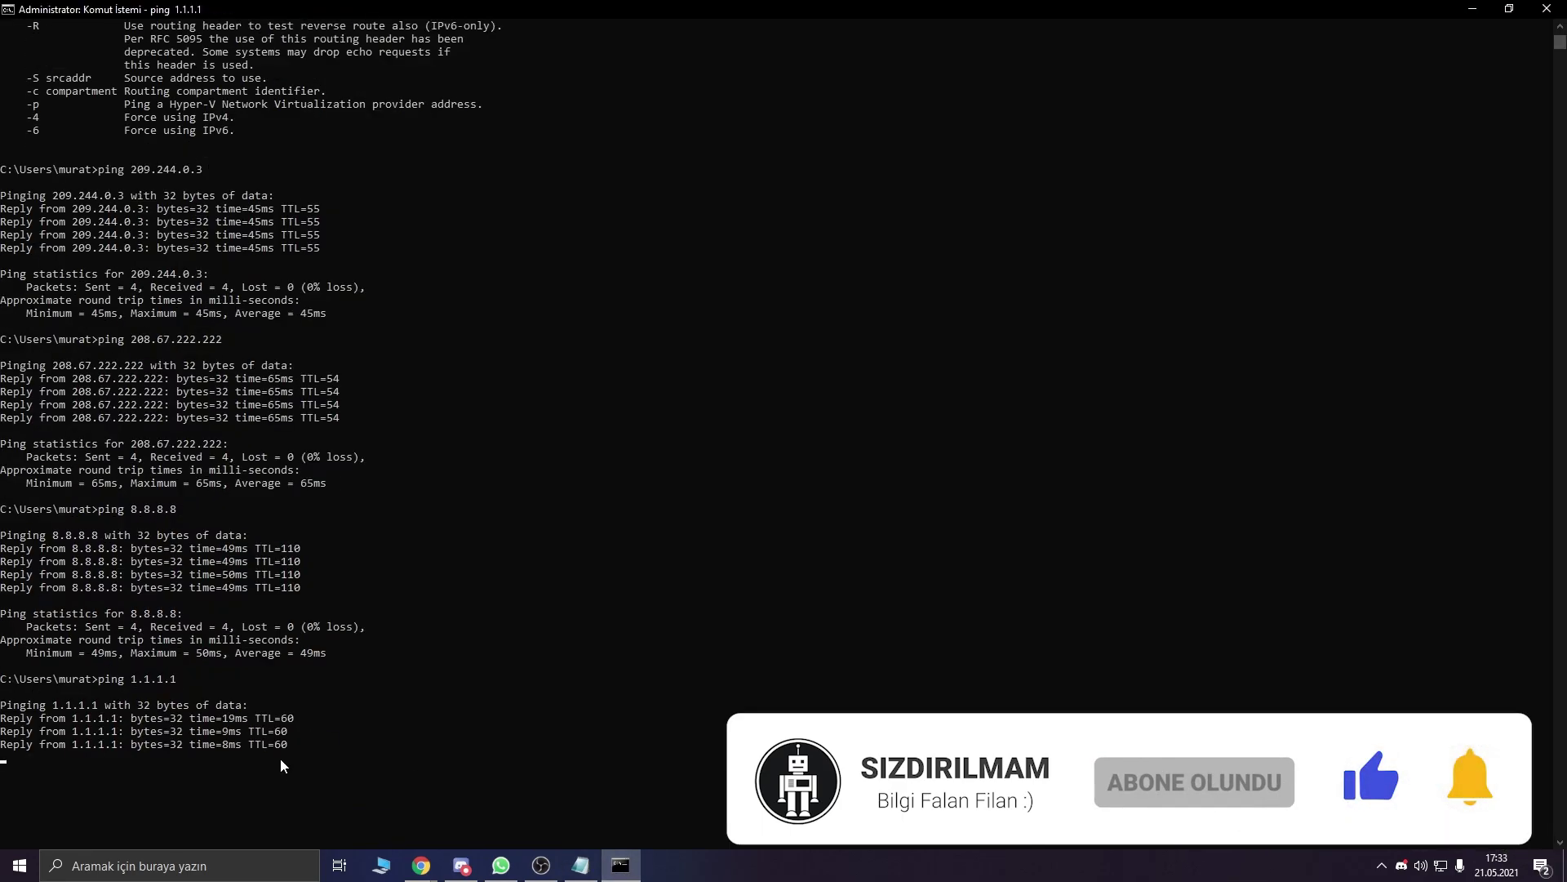
scroll(188, 804, "down", 2)
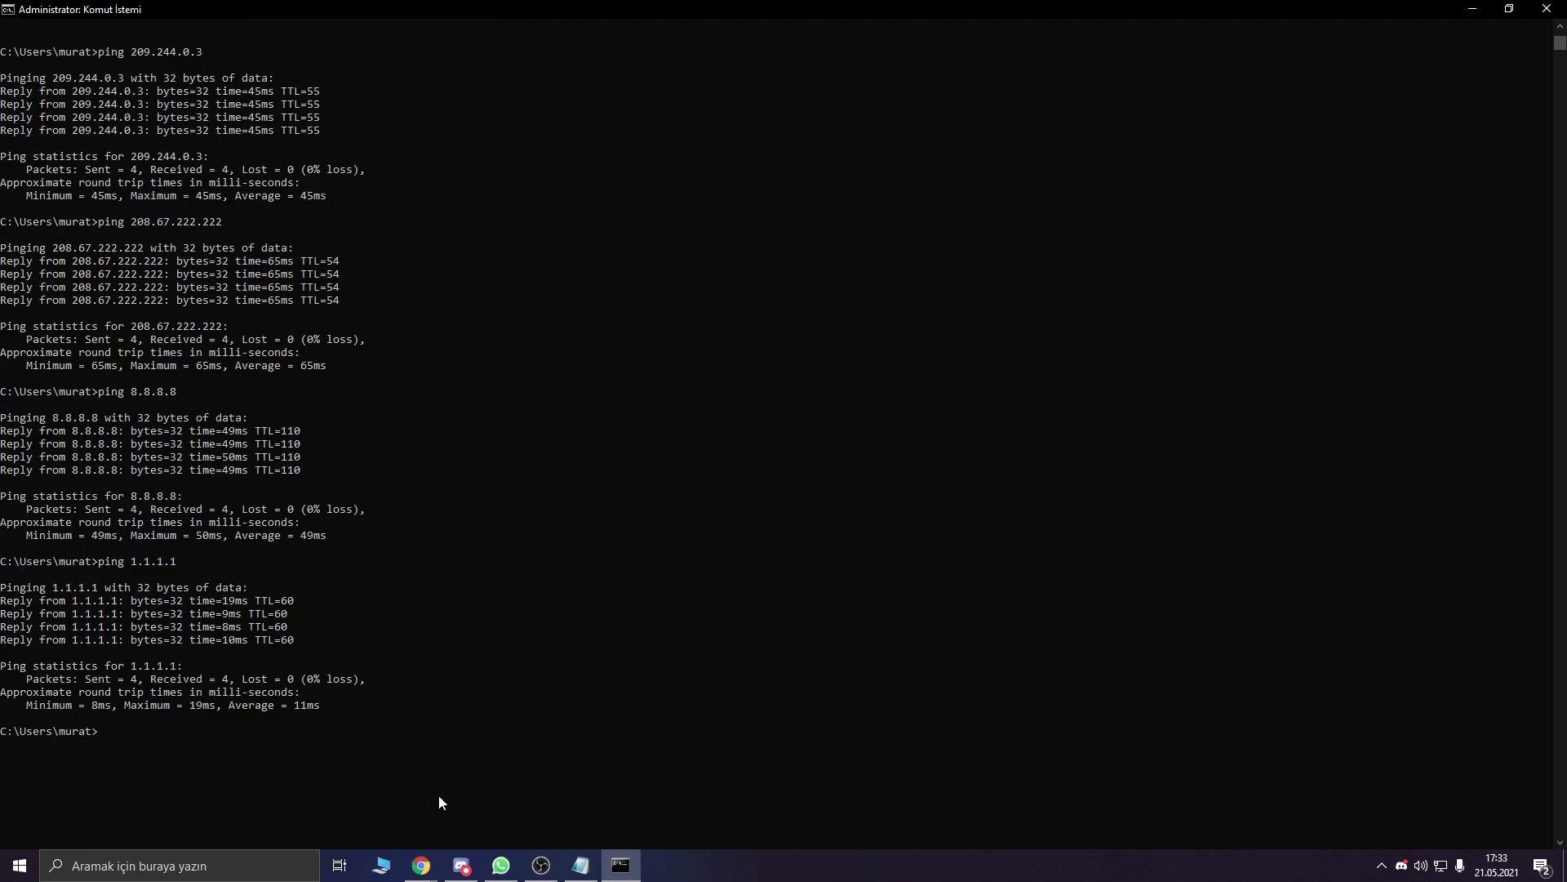
Step: Copy the first TÜRK TELEKOM address from the text file and ping 195.175.39.49 in the Command Prompt
left_click(581, 866)
left_click_drag(188, 165, 107, 154)
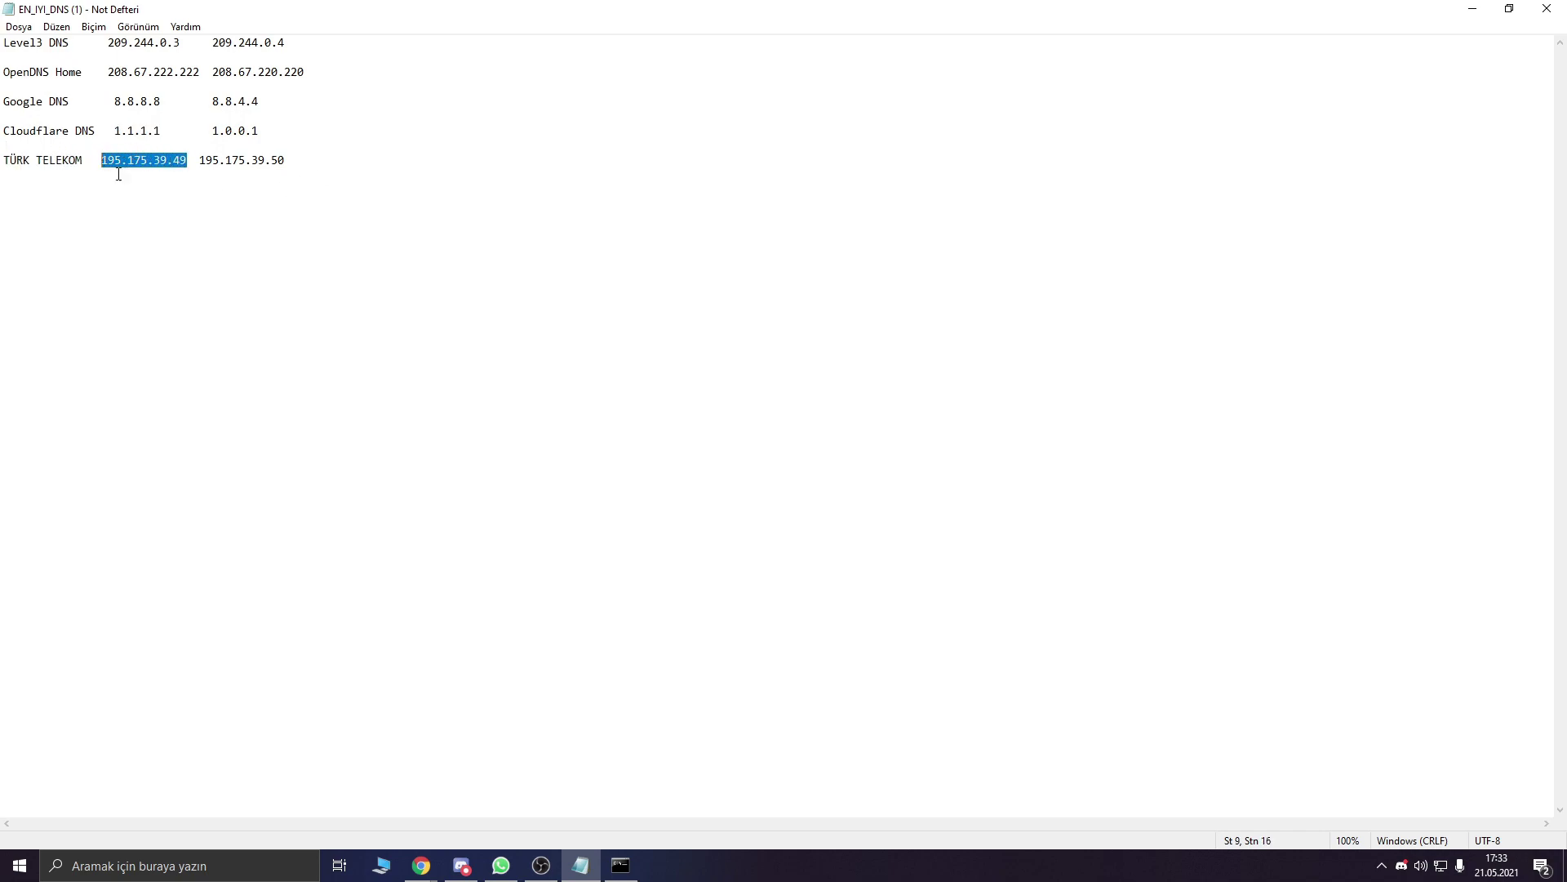
left_click(621, 865)
type("195.175.39.49")
key("Return")
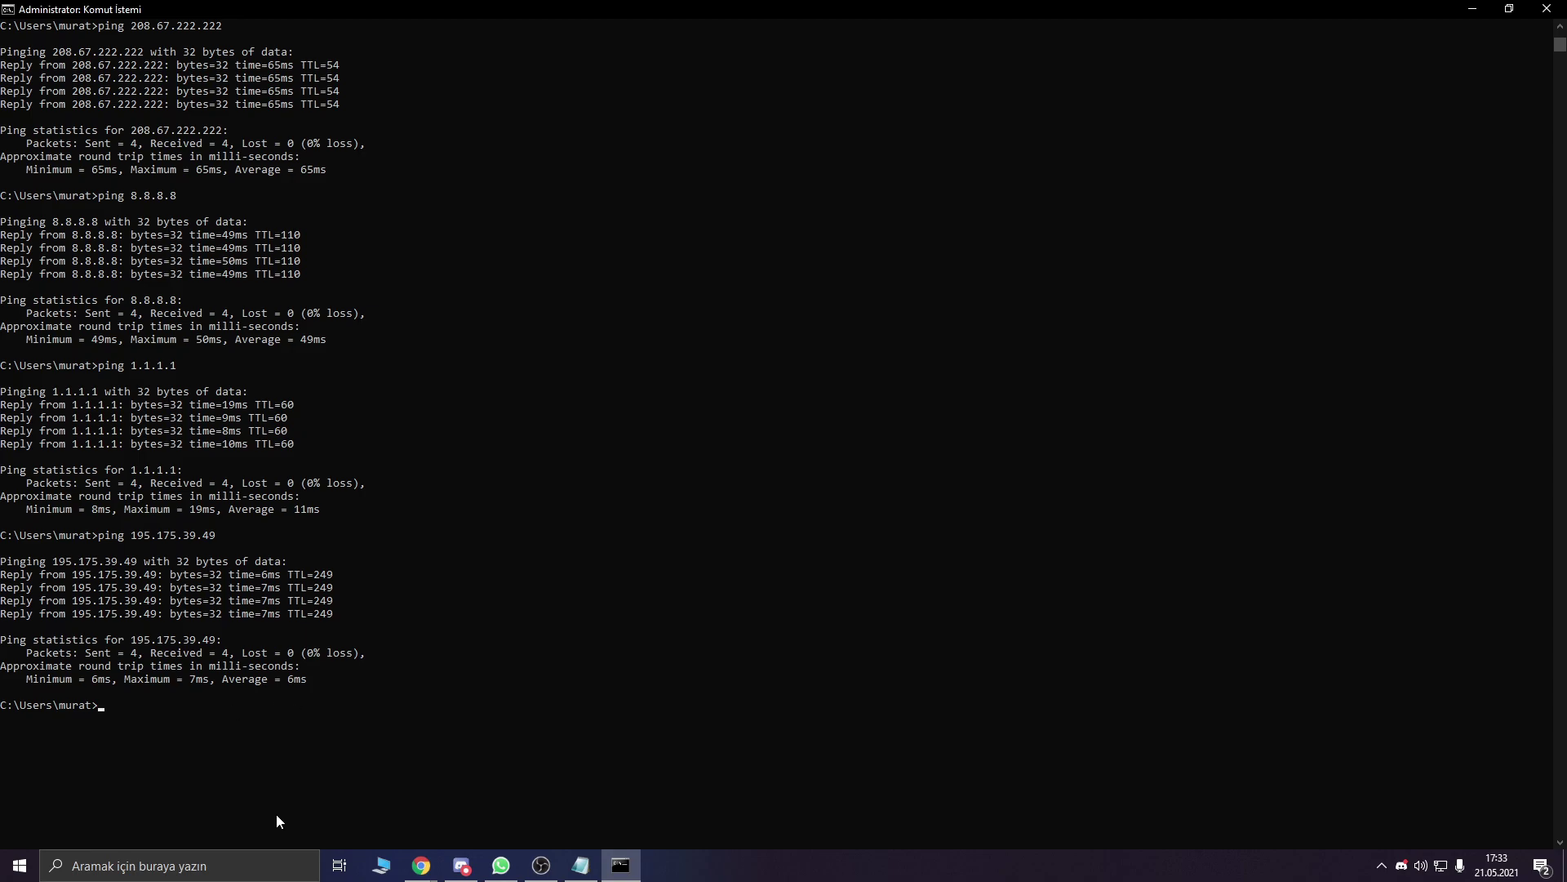
Step: Search Windows for the Control Panel (Denetim Masası) and open it
left_click(163, 865)
type("ağ")
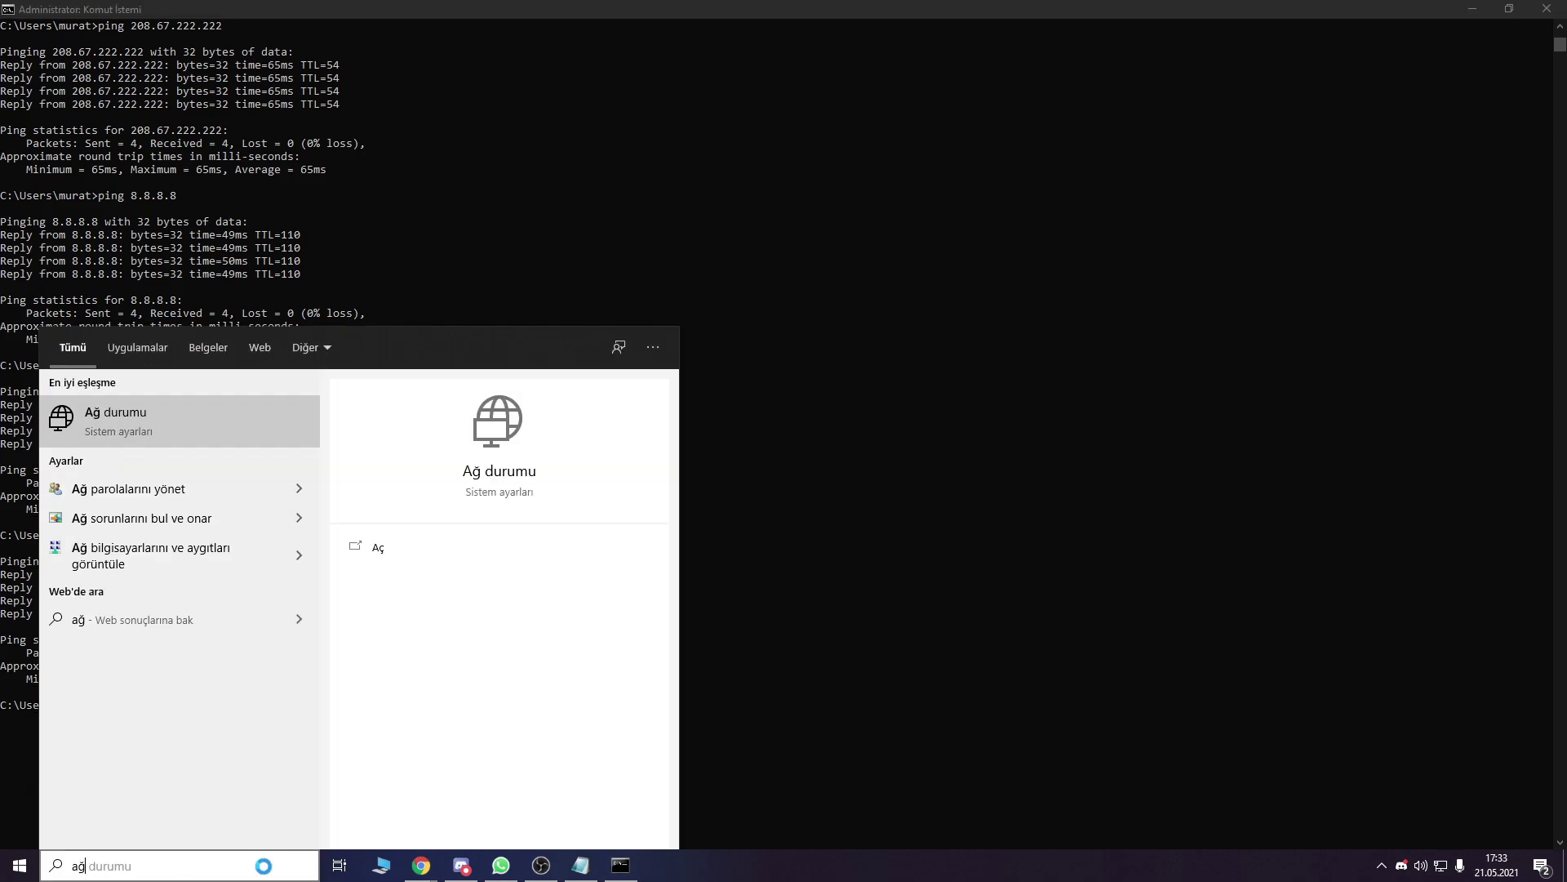
key("BackSpace")
key("BackSpace")
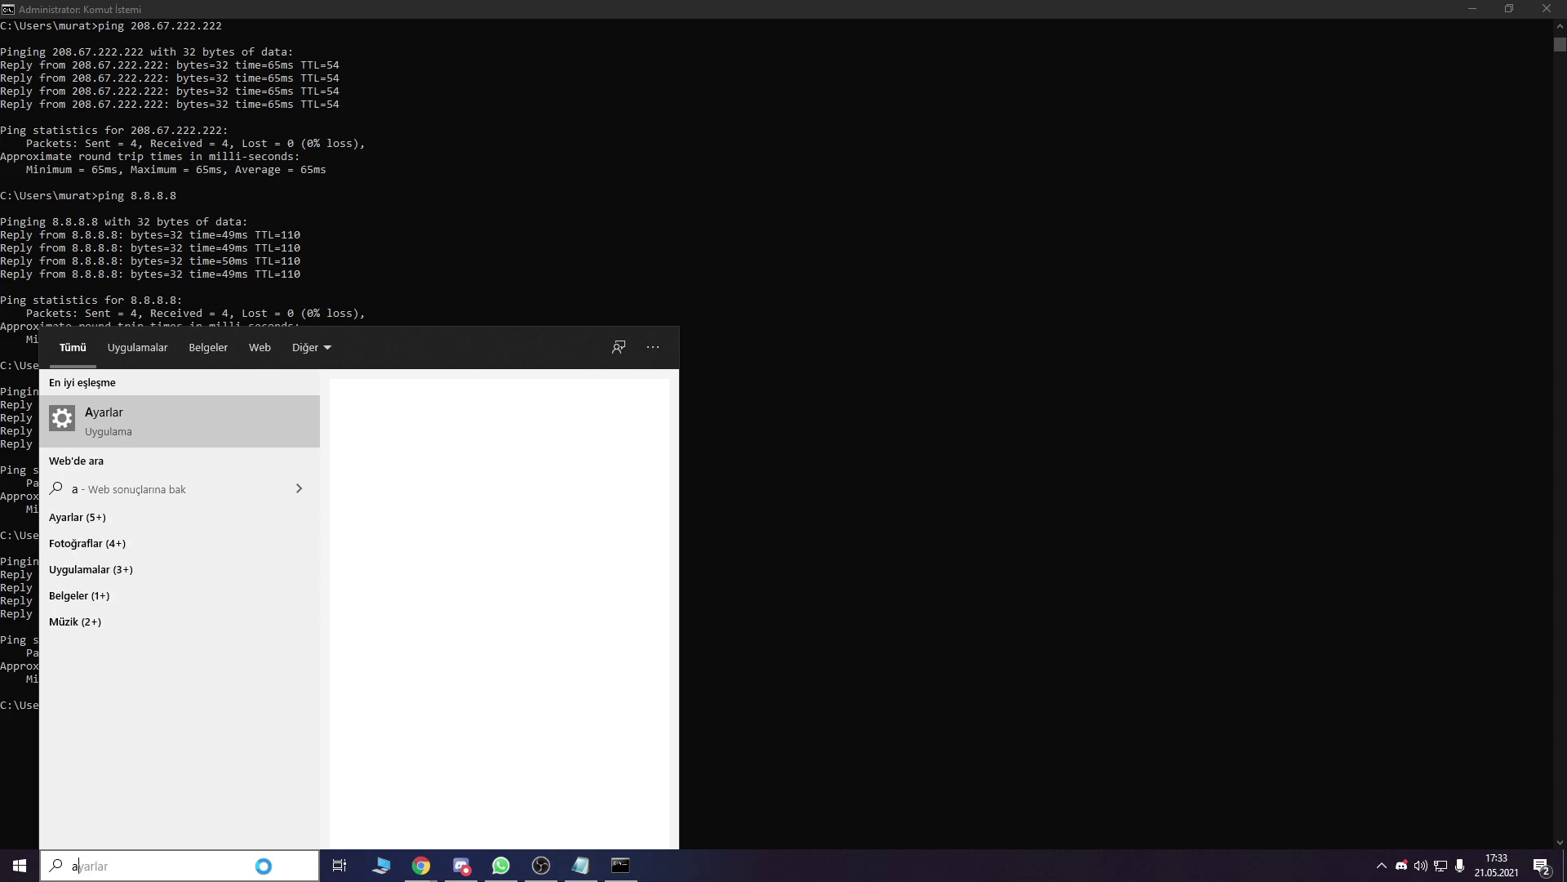
type("dee")
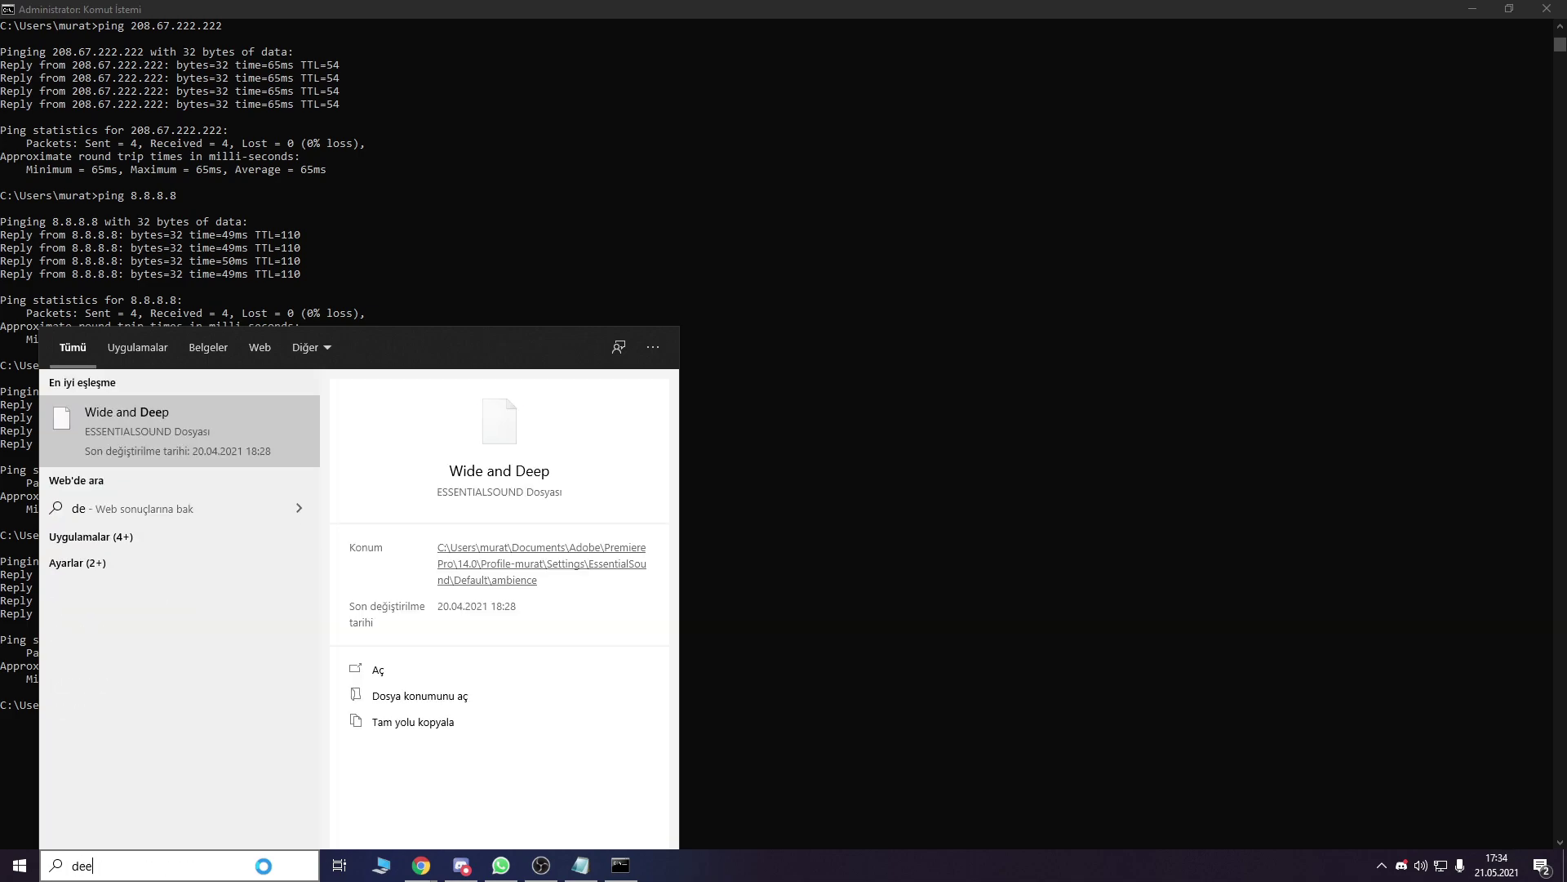
key("Return")
left_click(998, 461)
left_click(245, 865)
type("den")
key("Escape")
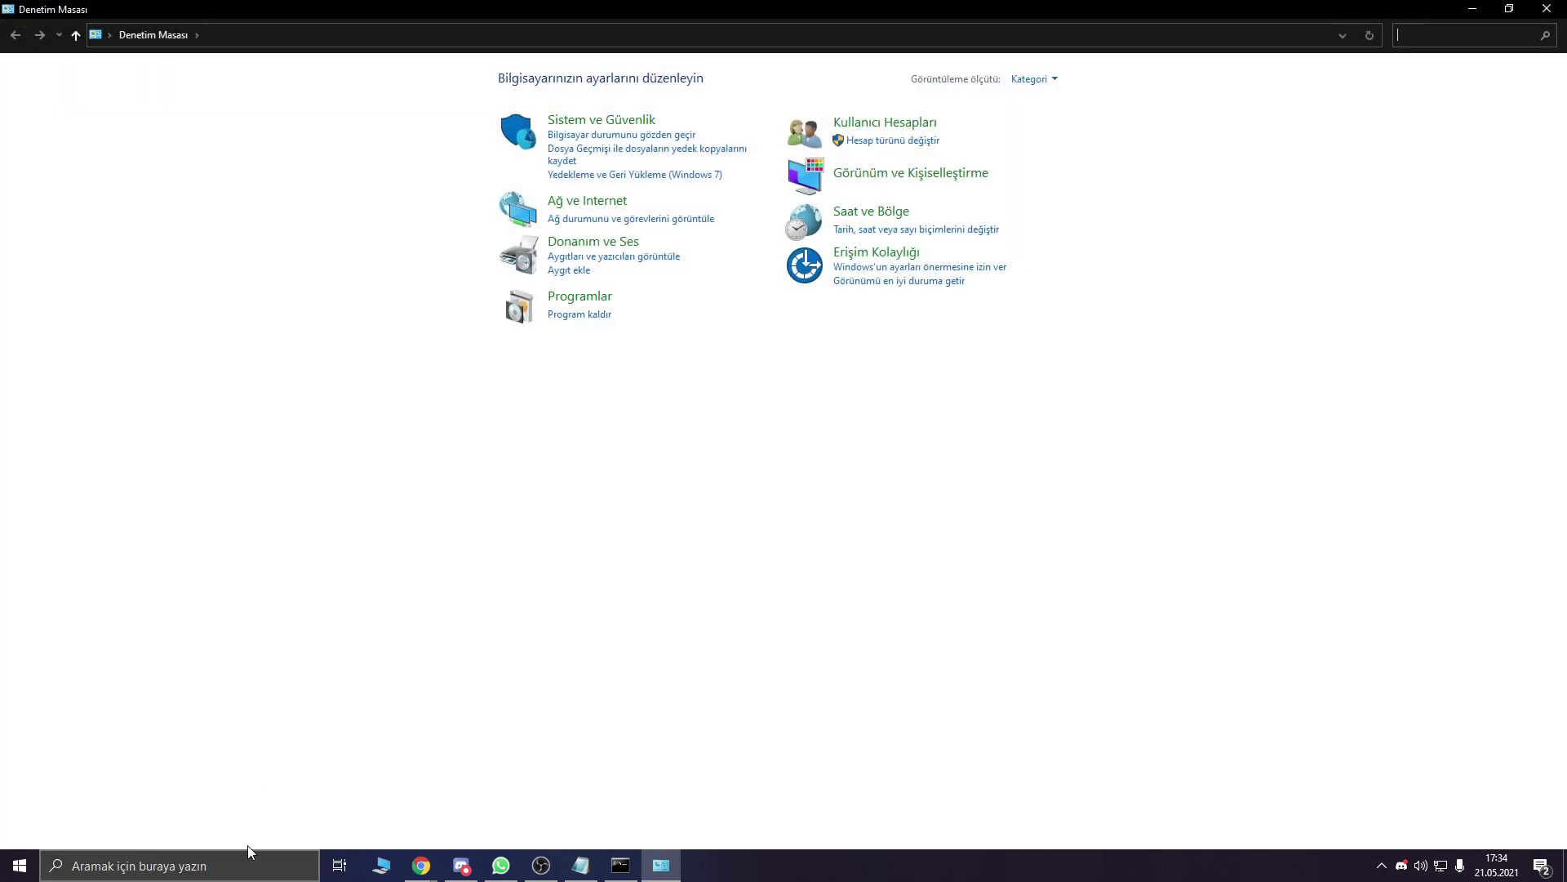
Step: Open the Internet Protocol Version 4 (TCP/IPv4) properties of the Ethernet connection from the Network and Sharing Center
left_click(597, 204)
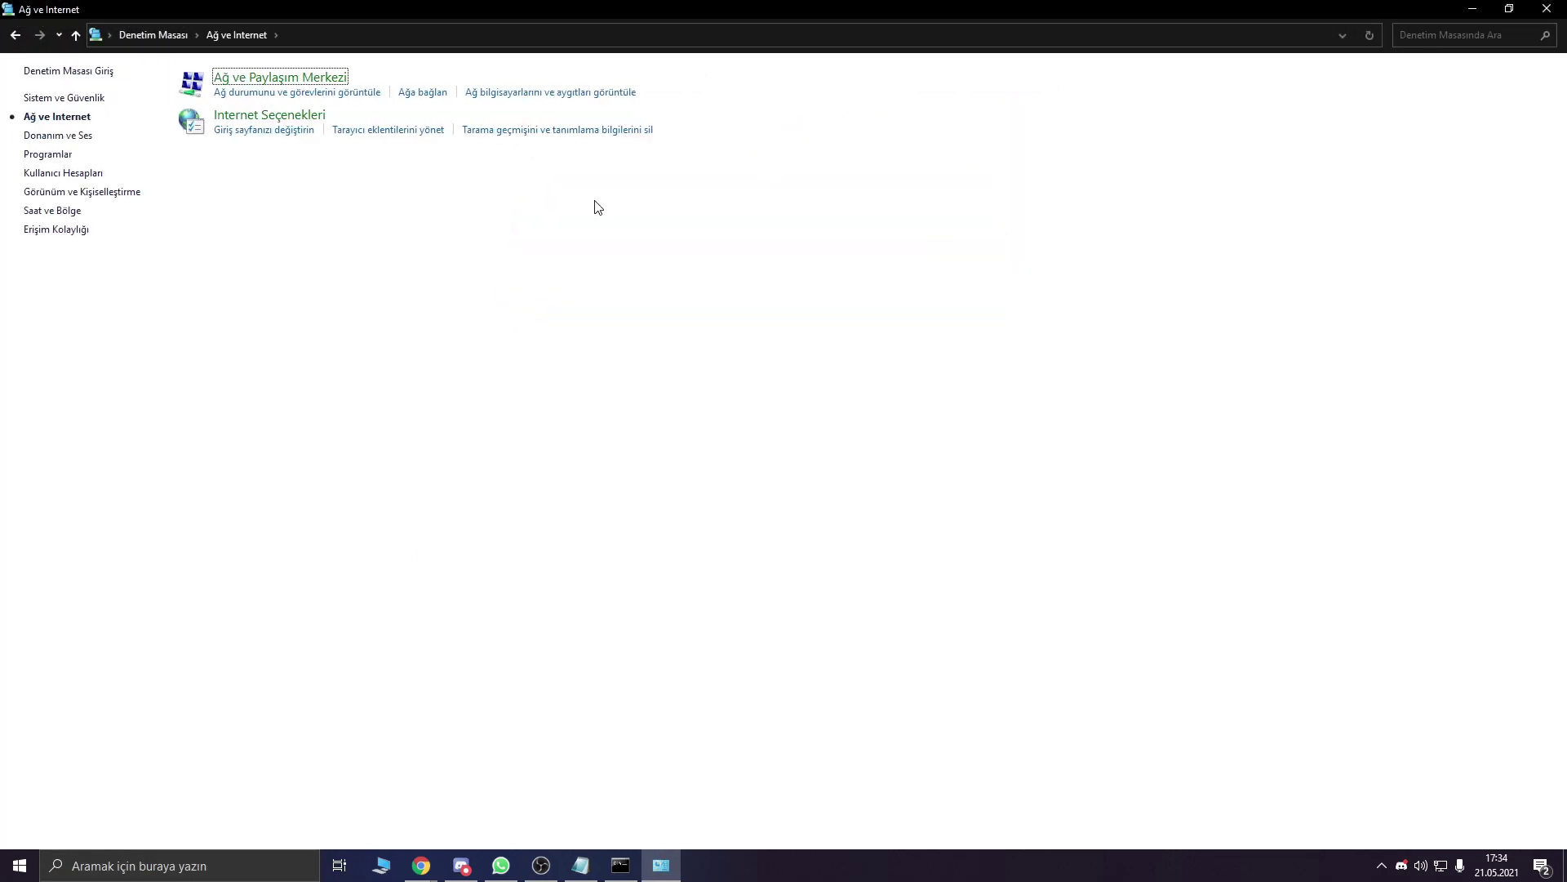
left_click(244, 82)
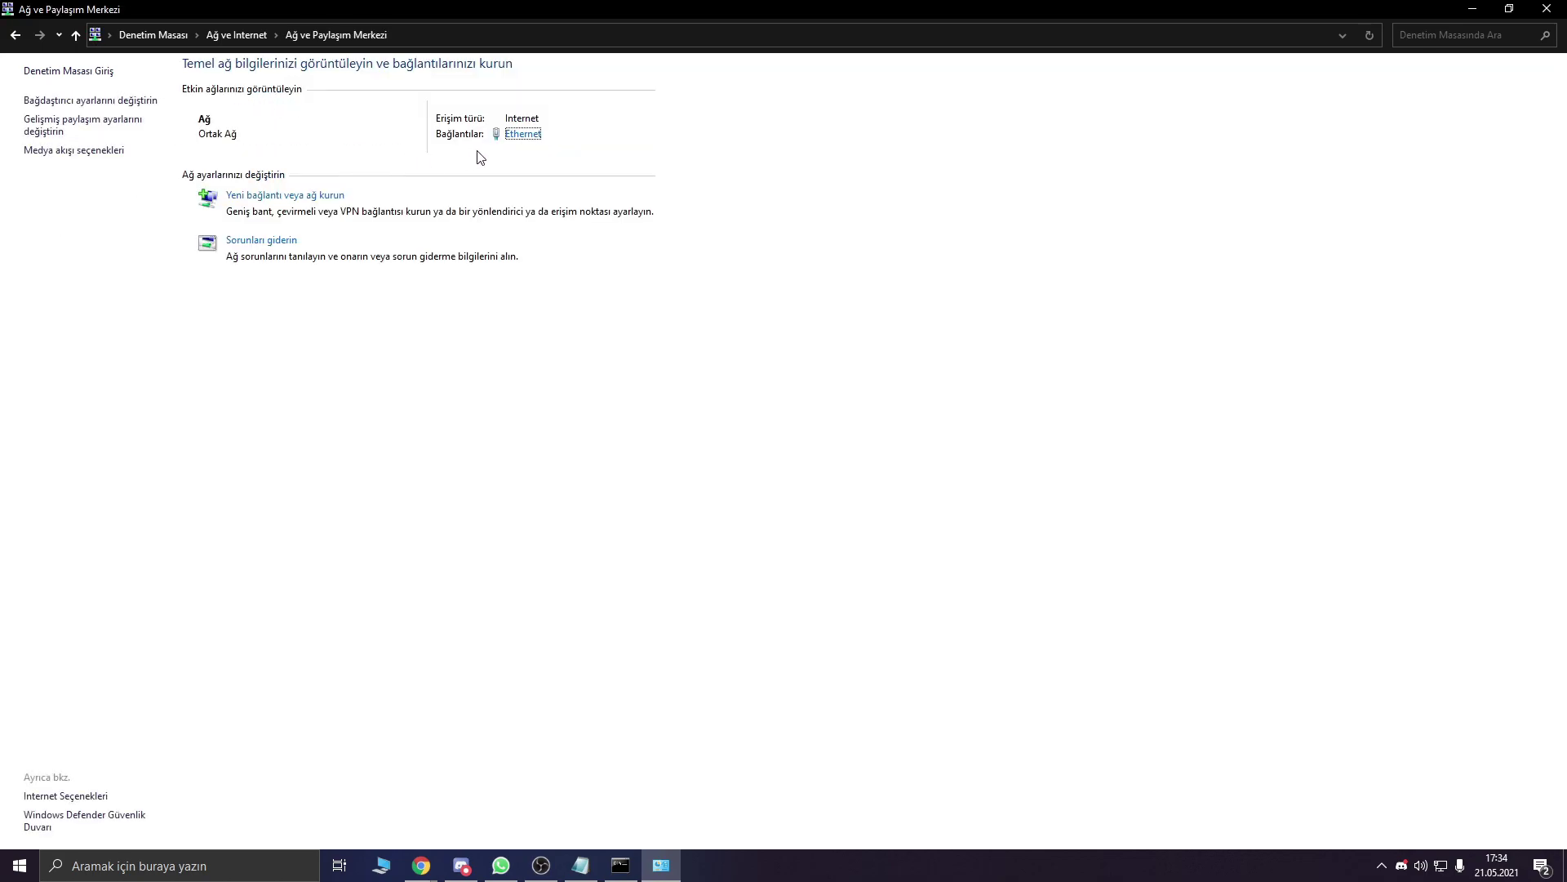
left_click(527, 137)
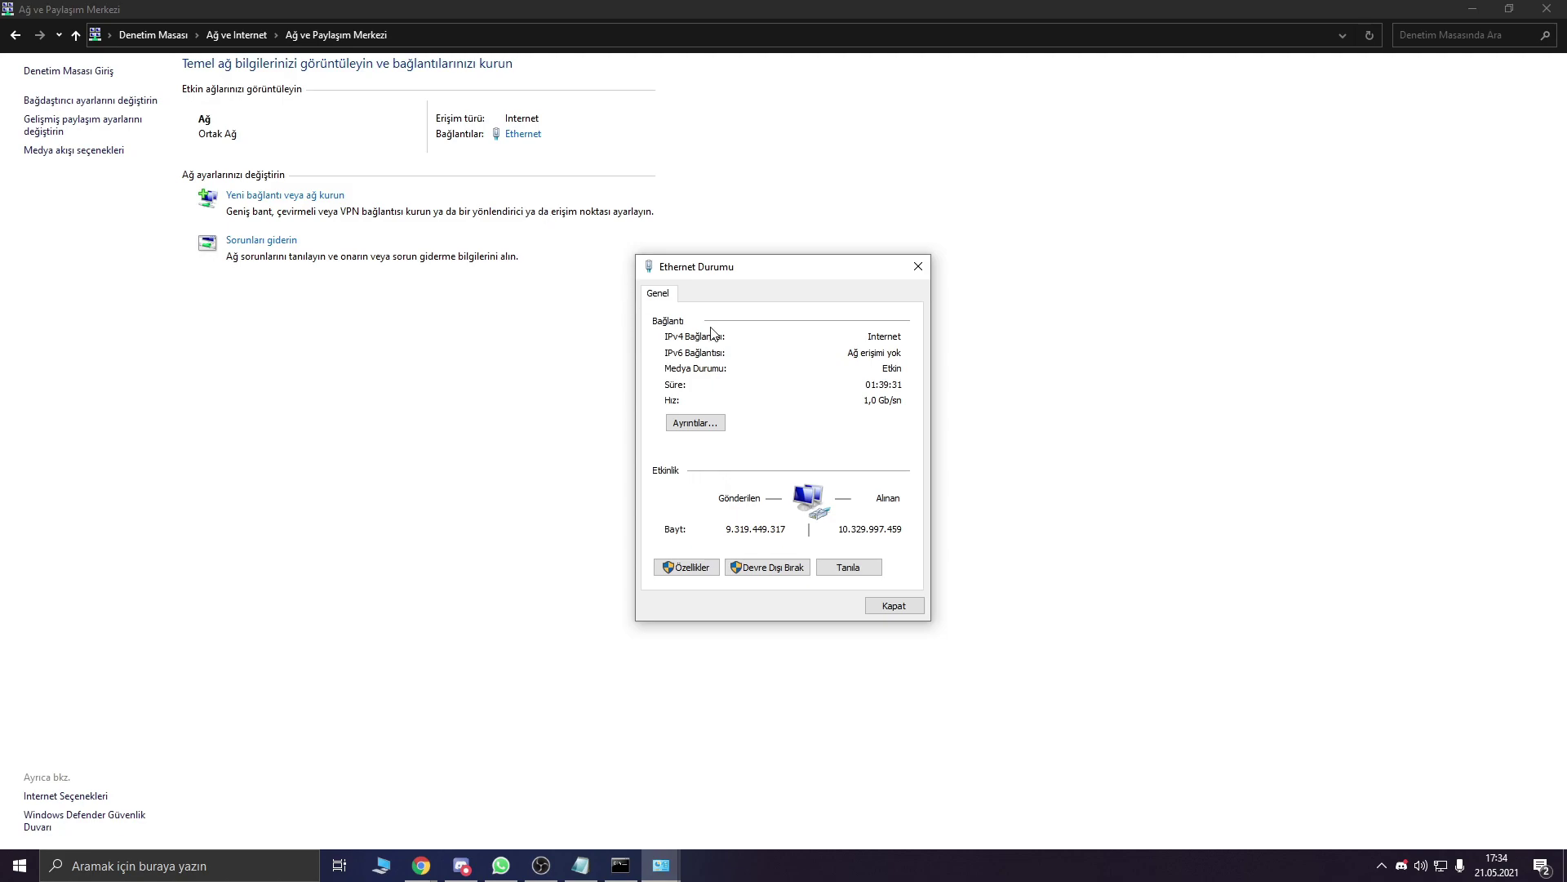
left_click(688, 569)
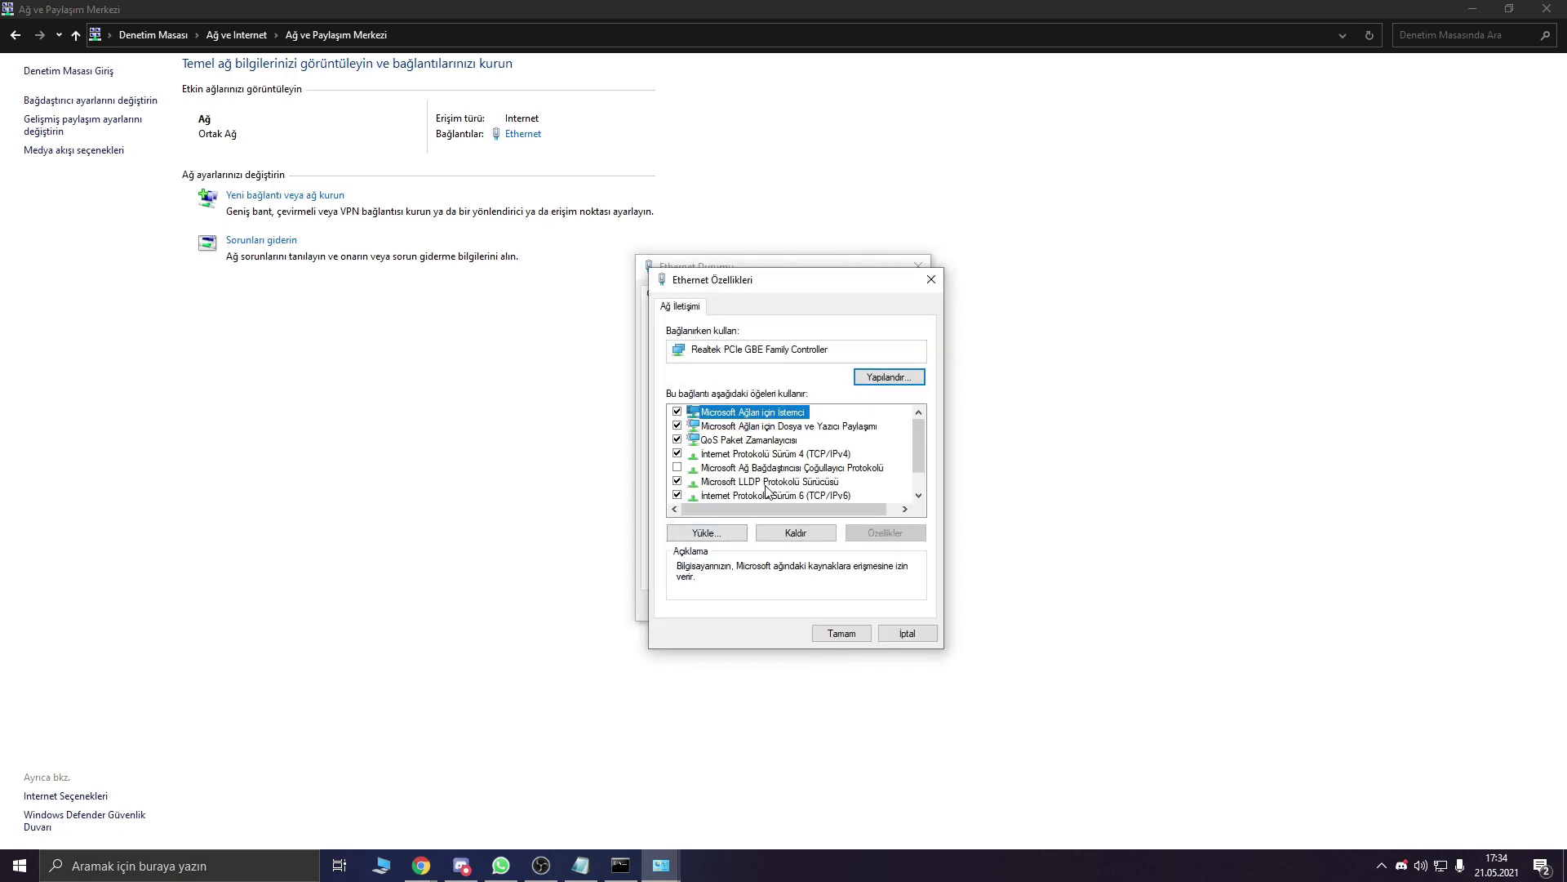
double_click(730, 455)
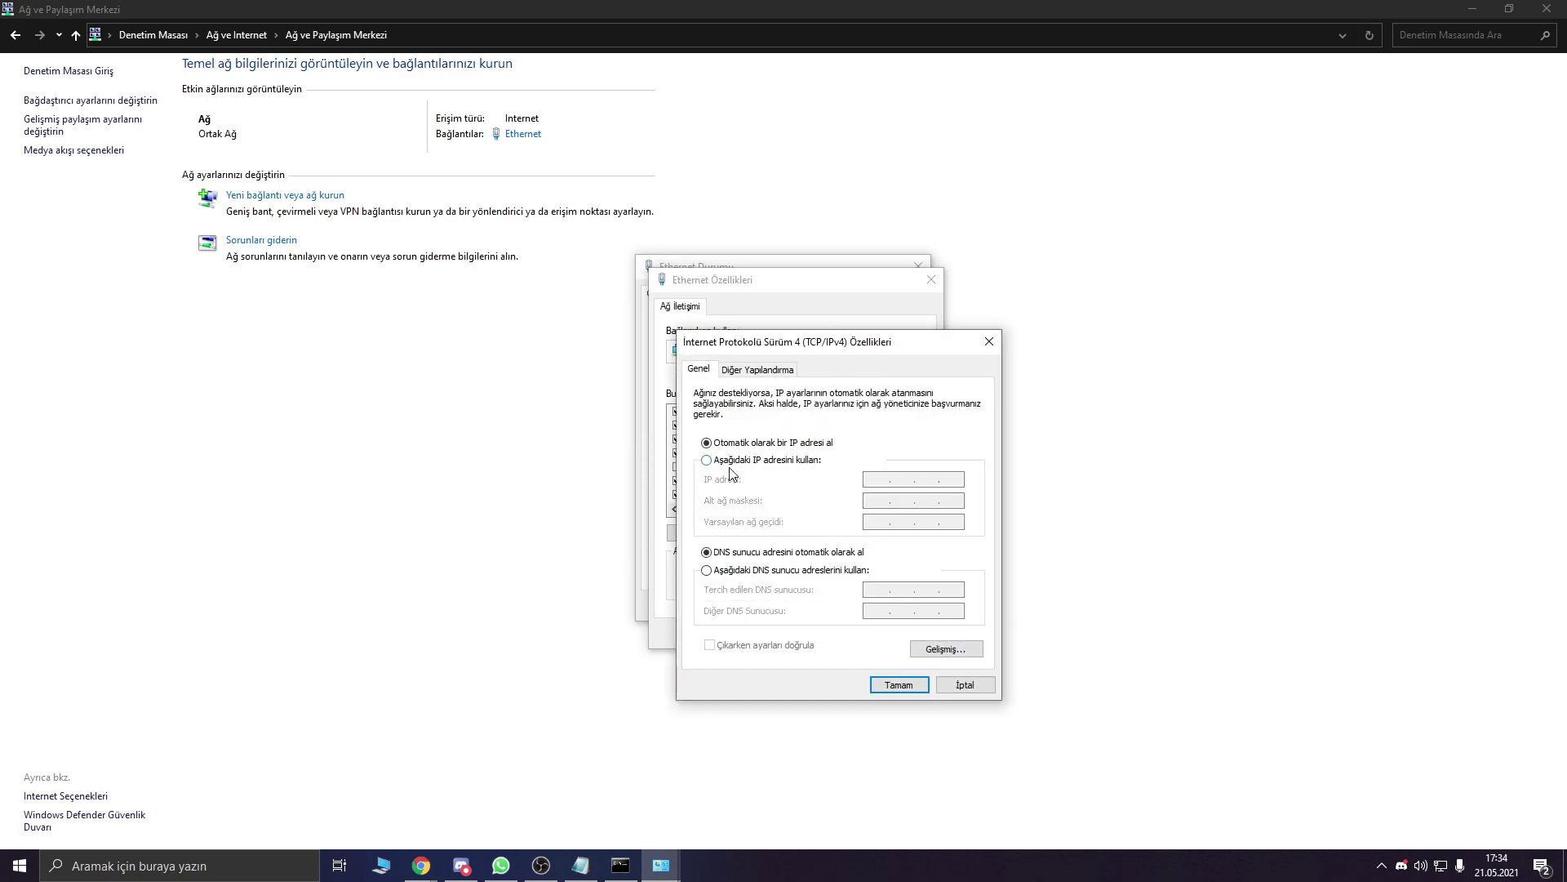
Step: Switch the IPv4 settings to manual DNS servers and set the preferred DNS server to TÜRK TELEKOM's 195.175.39.49
left_click(707, 571)
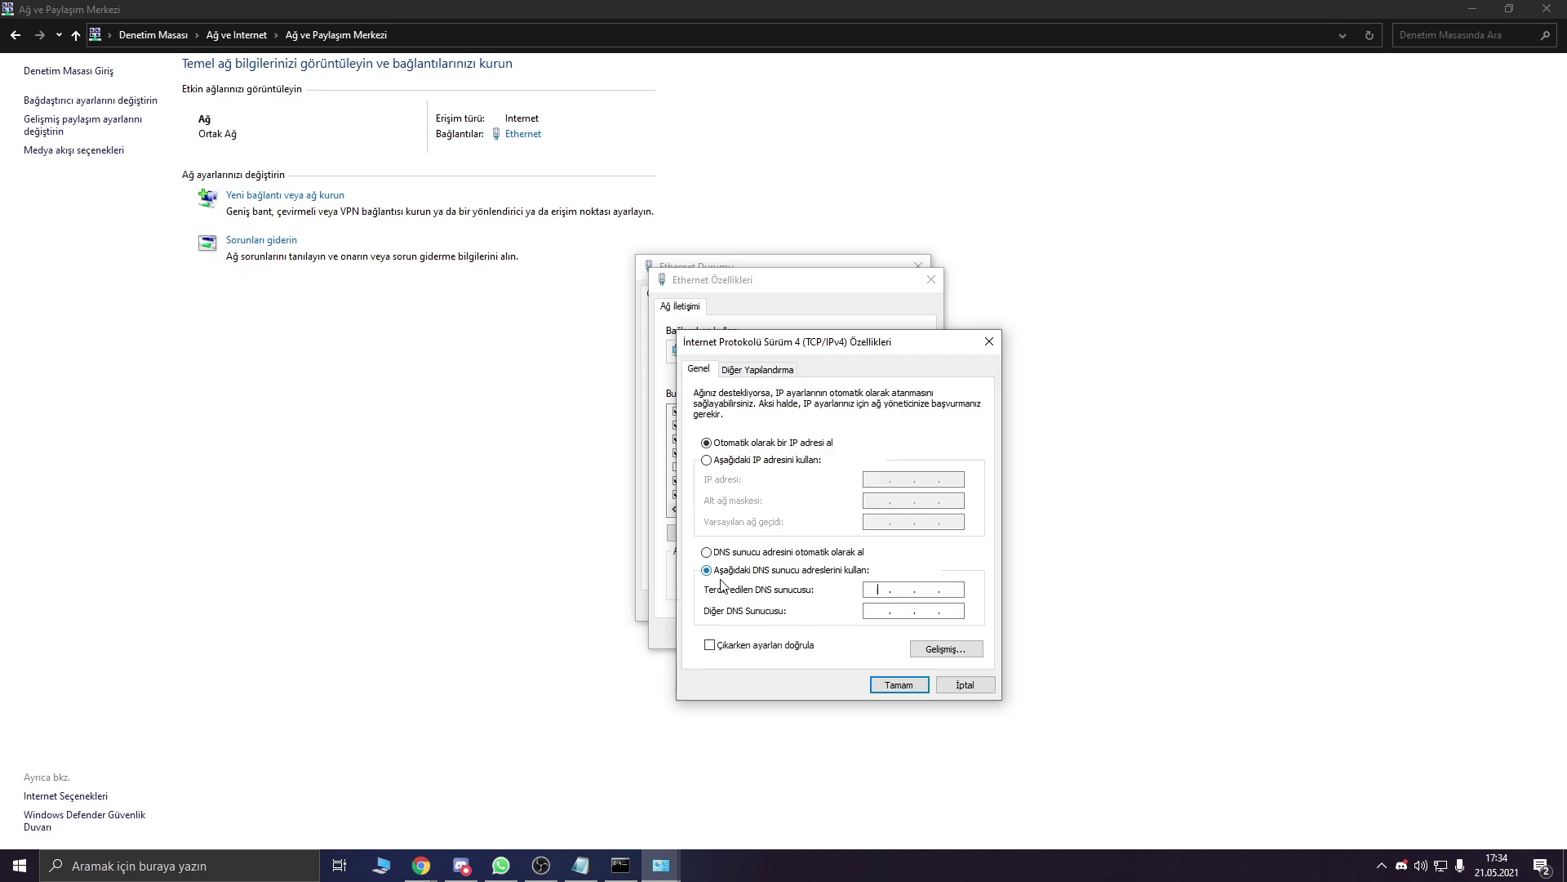
left_click(581, 866)
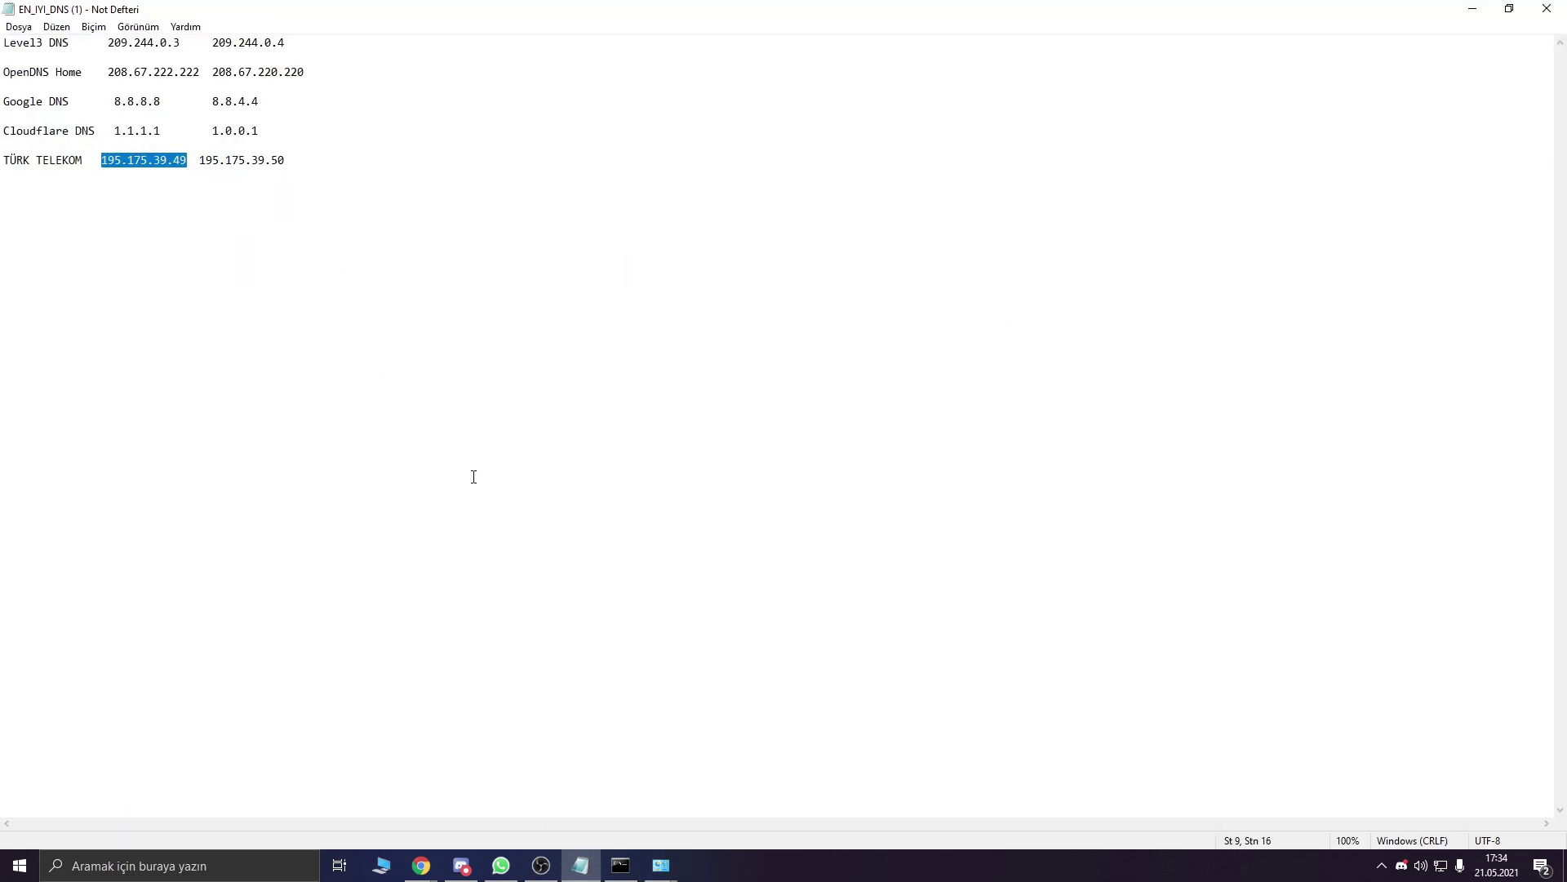
mouse_move(663, 864)
left_click(730, 814)
left_click(859, 585)
type("195.175.39.49")
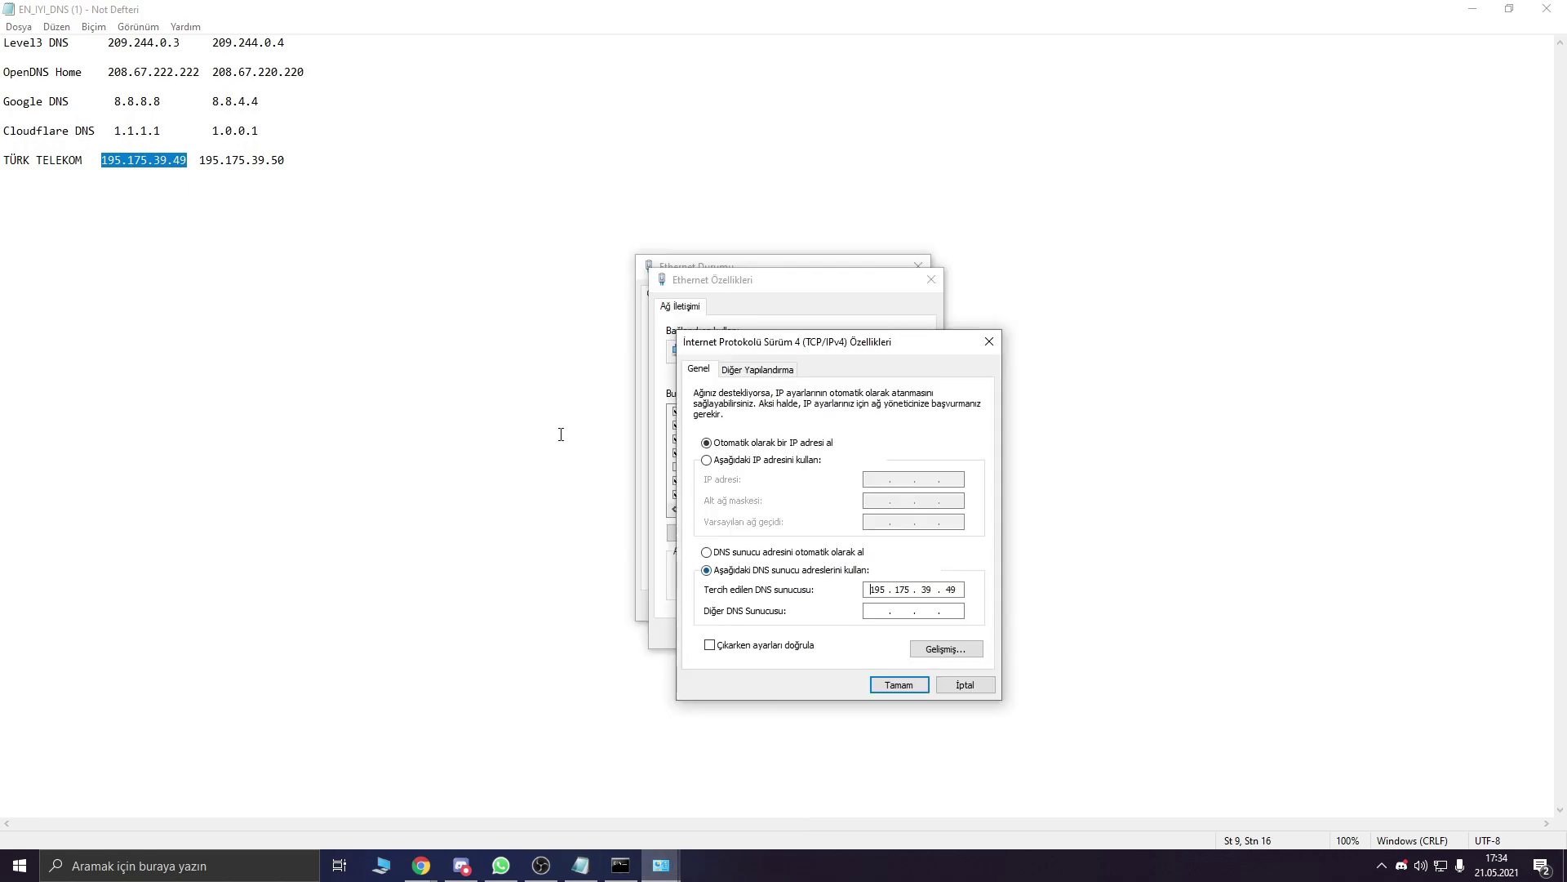
Step: Copy the second TÜRK TELEKOM address from the text file and set the alternate DNS server to 195.175.39.50
left_click(599, 449)
left_click_drag(290, 160, 205, 169)
mouse_move(661, 863)
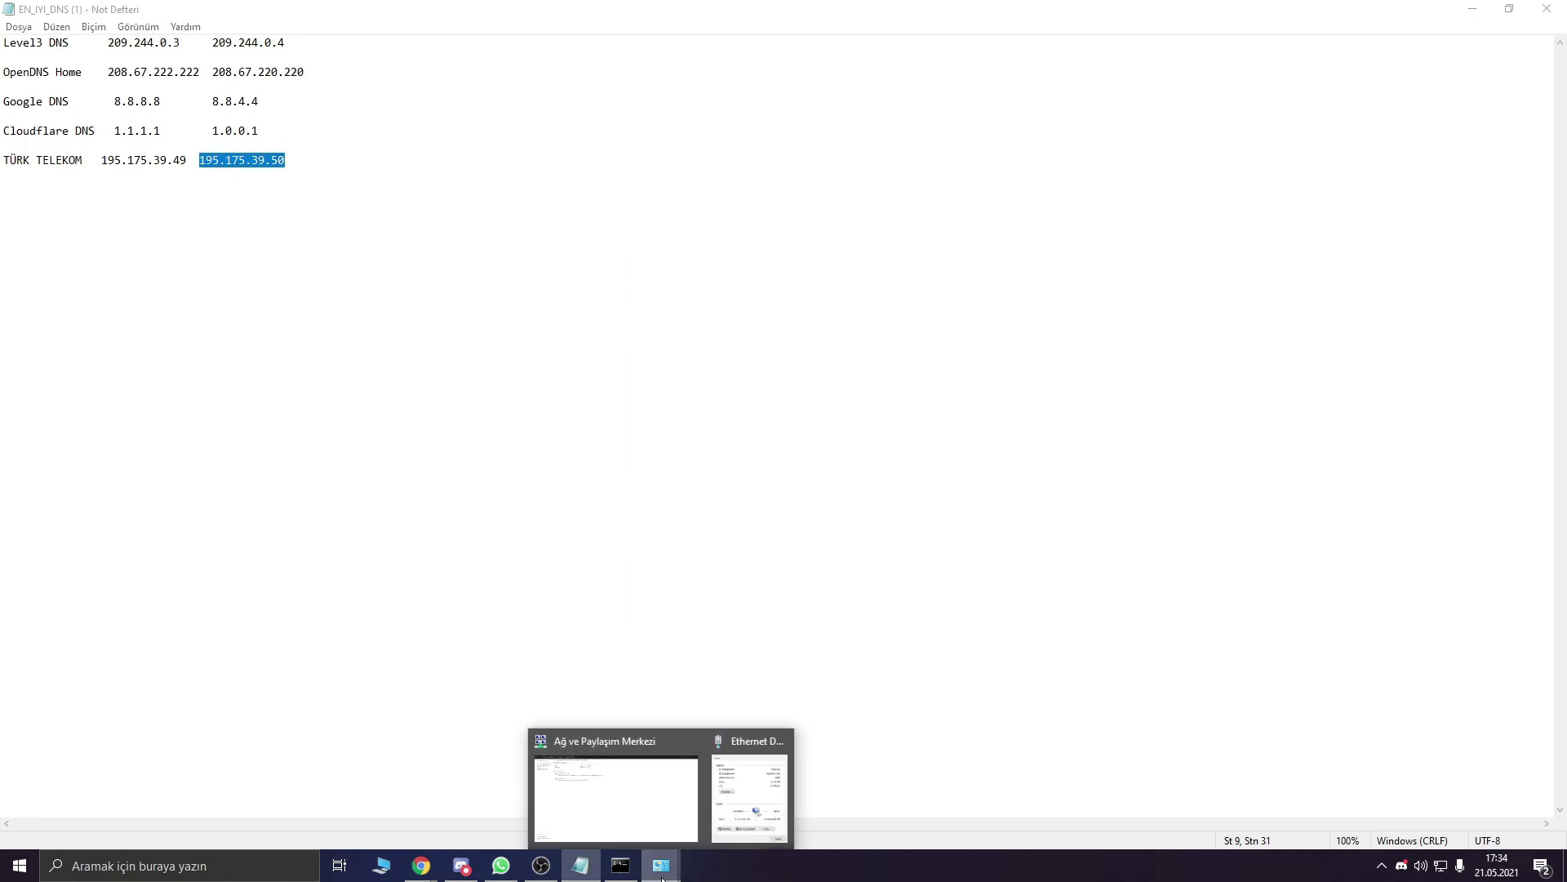
left_click(735, 817)
type("195.175.39.50")
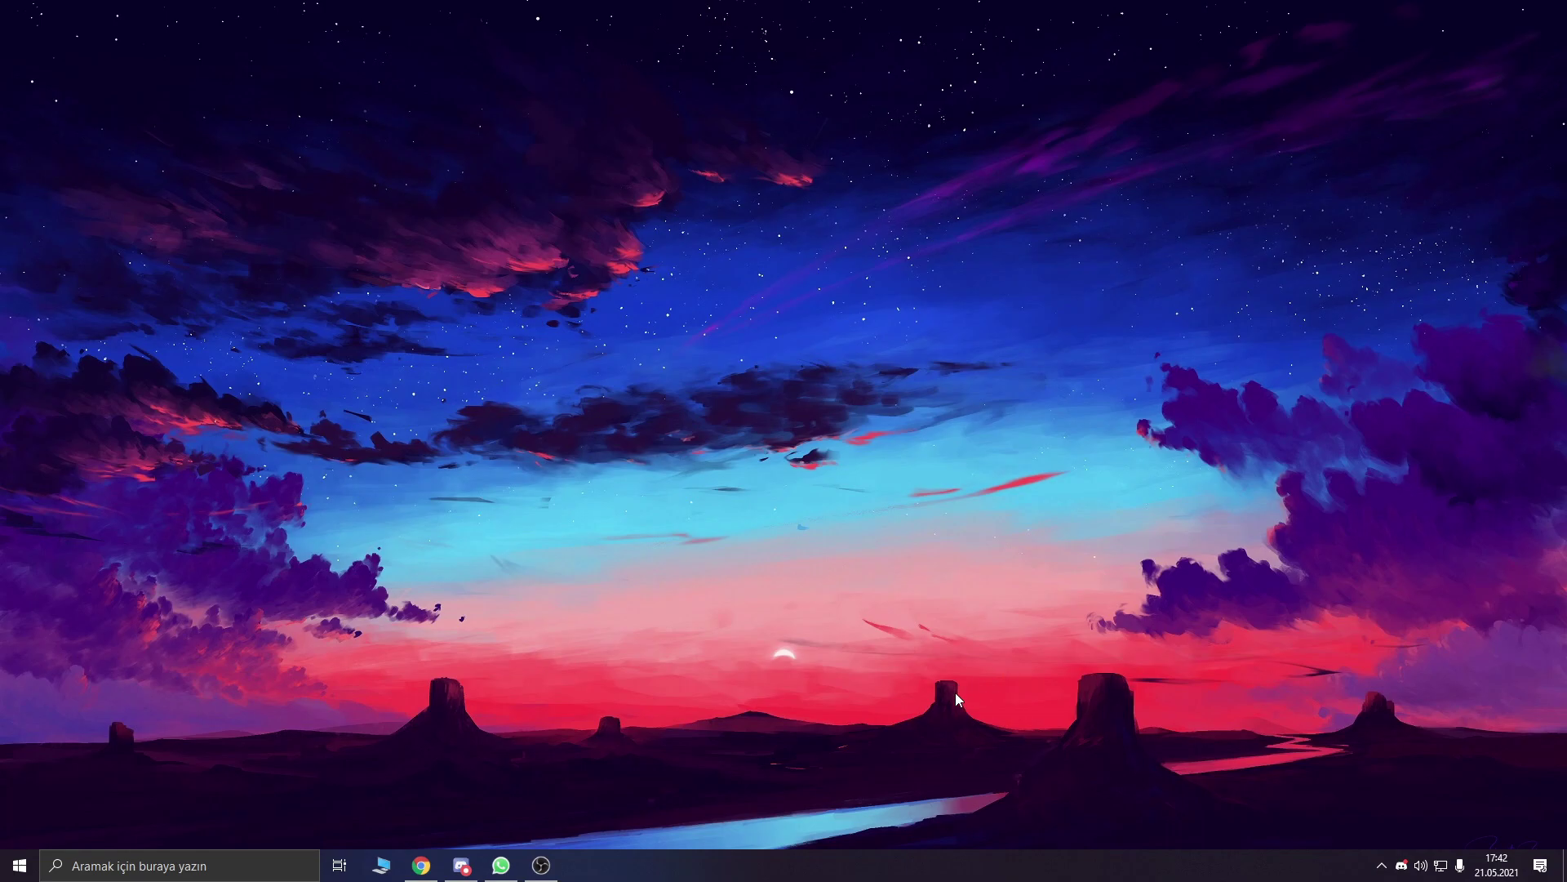
Step: Examine the running processes in a maximized Task Manager, sorted by highest network (Ağ) usage, and close it
right_click(992, 874)
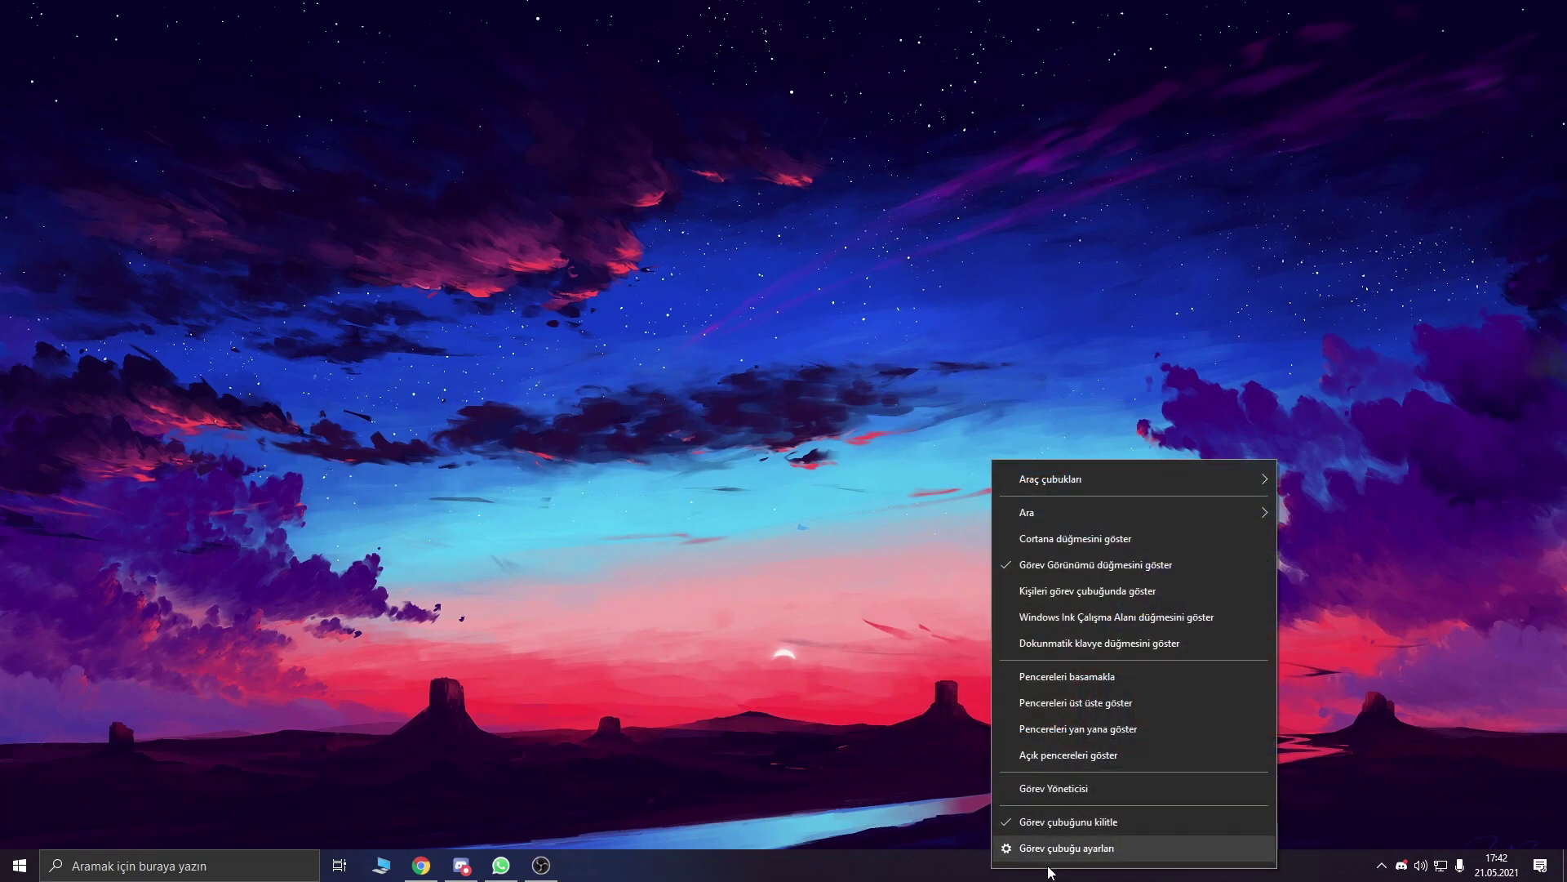
left_click(1087, 789)
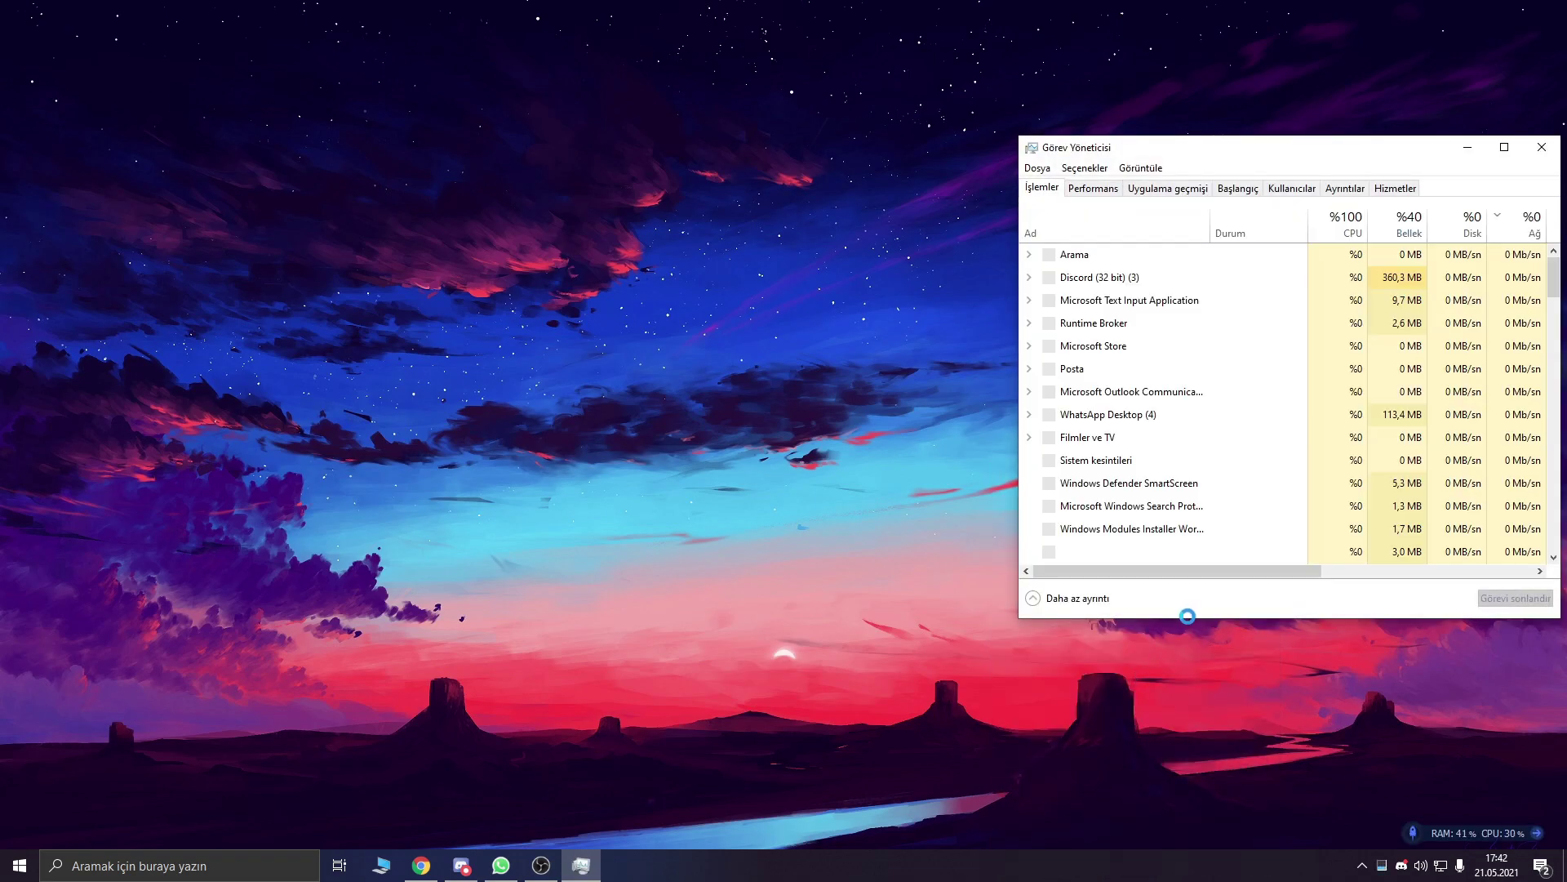
left_click(1530, 235)
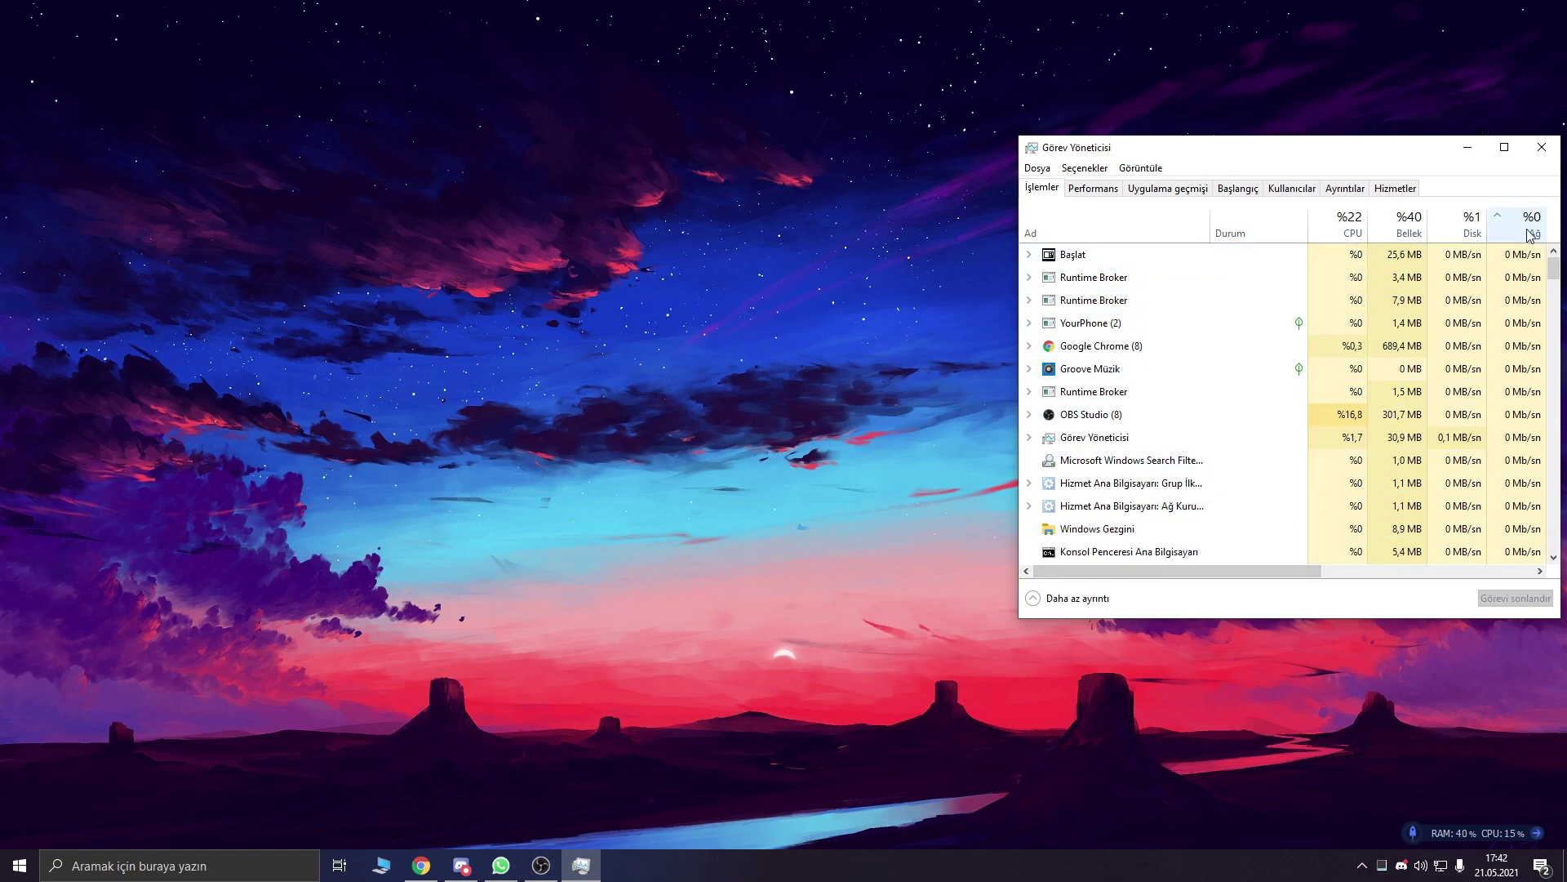
left_click(1504, 147)
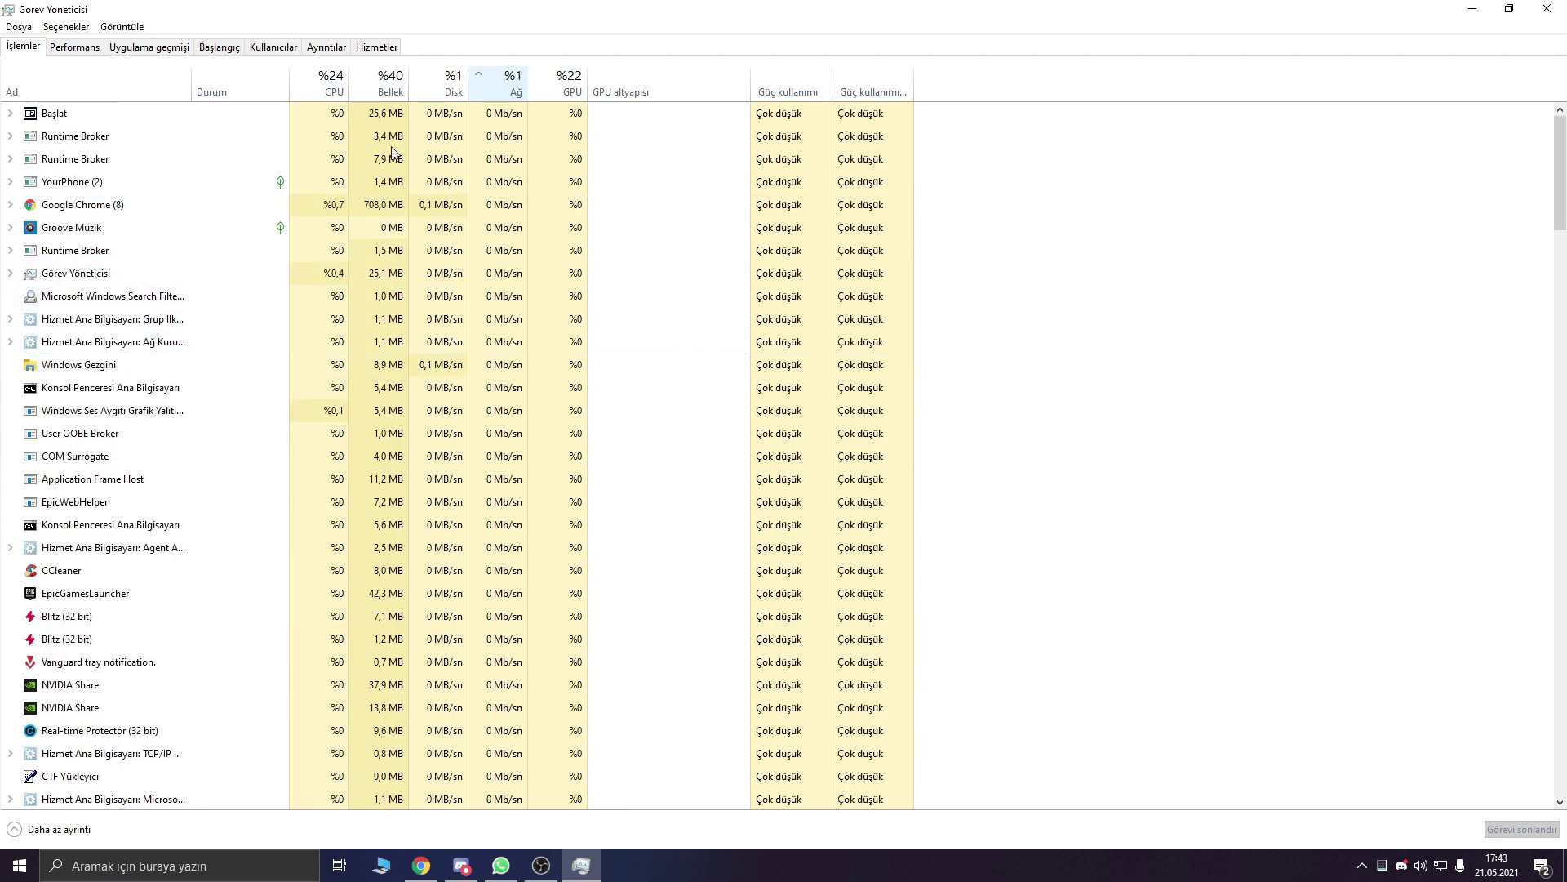
left_click(496, 82)
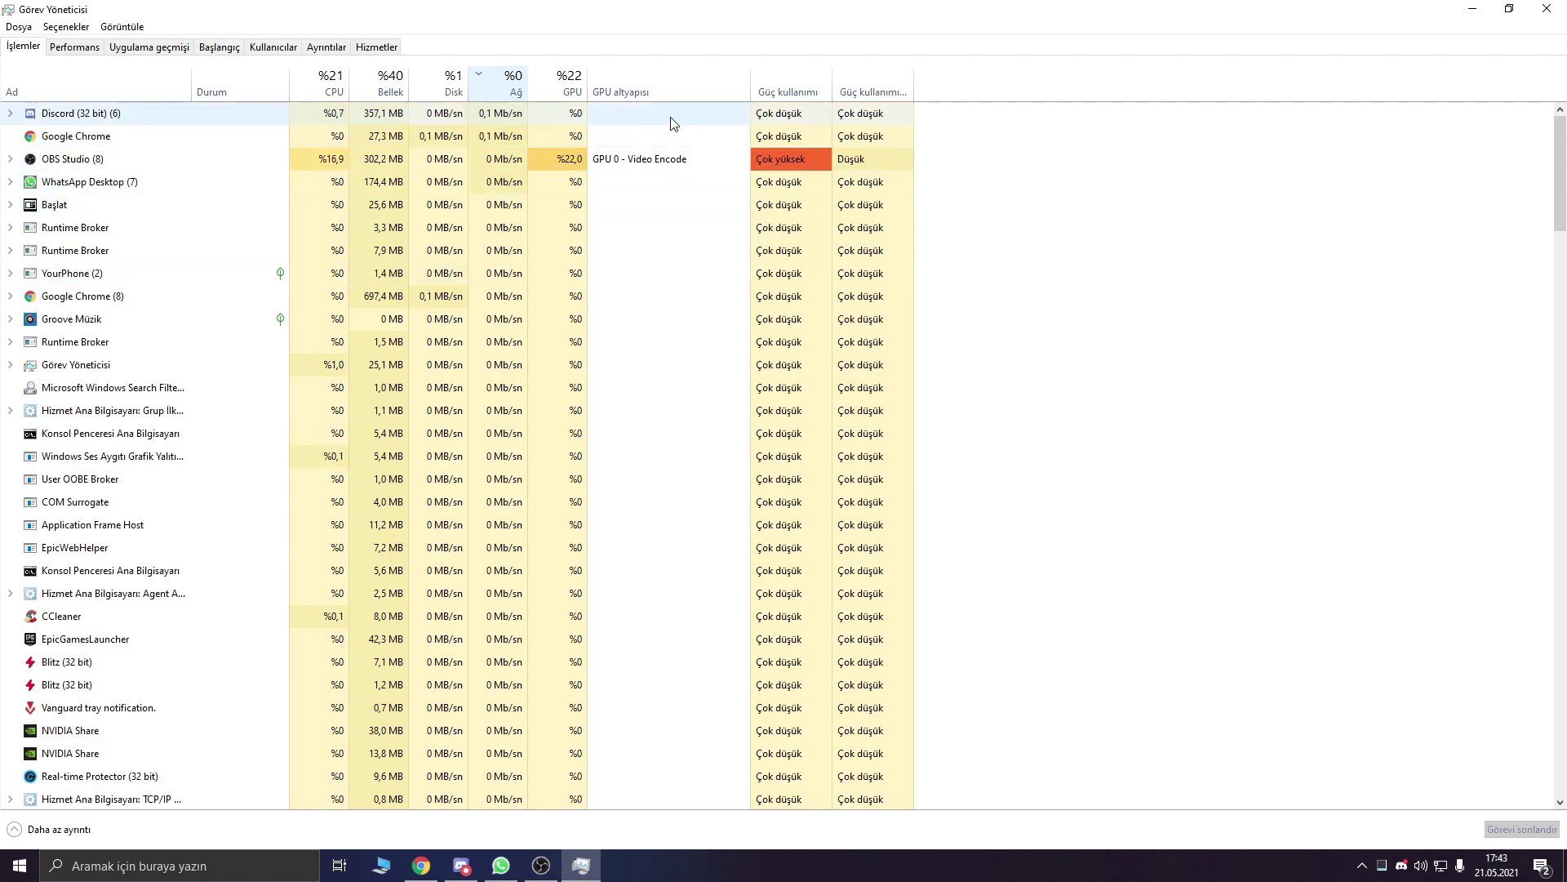
left_click(1547, 8)
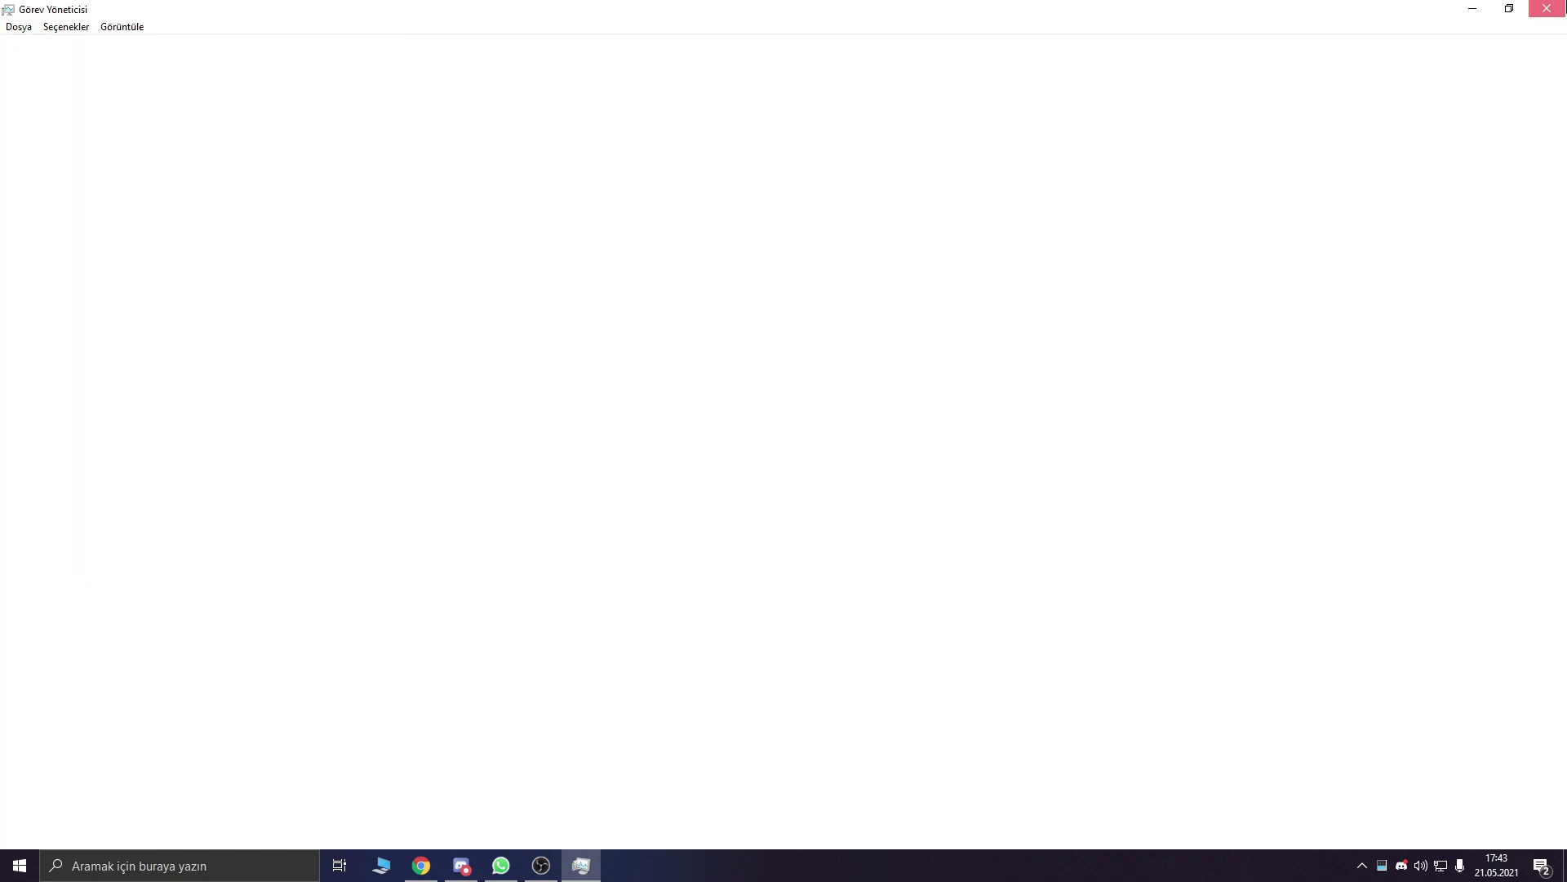
Step: Search Windows for asc, launch Advanced SystemCare 12 and open the settings of its İnterneti Hızlandır option
left_click(221, 867)
type("asc")
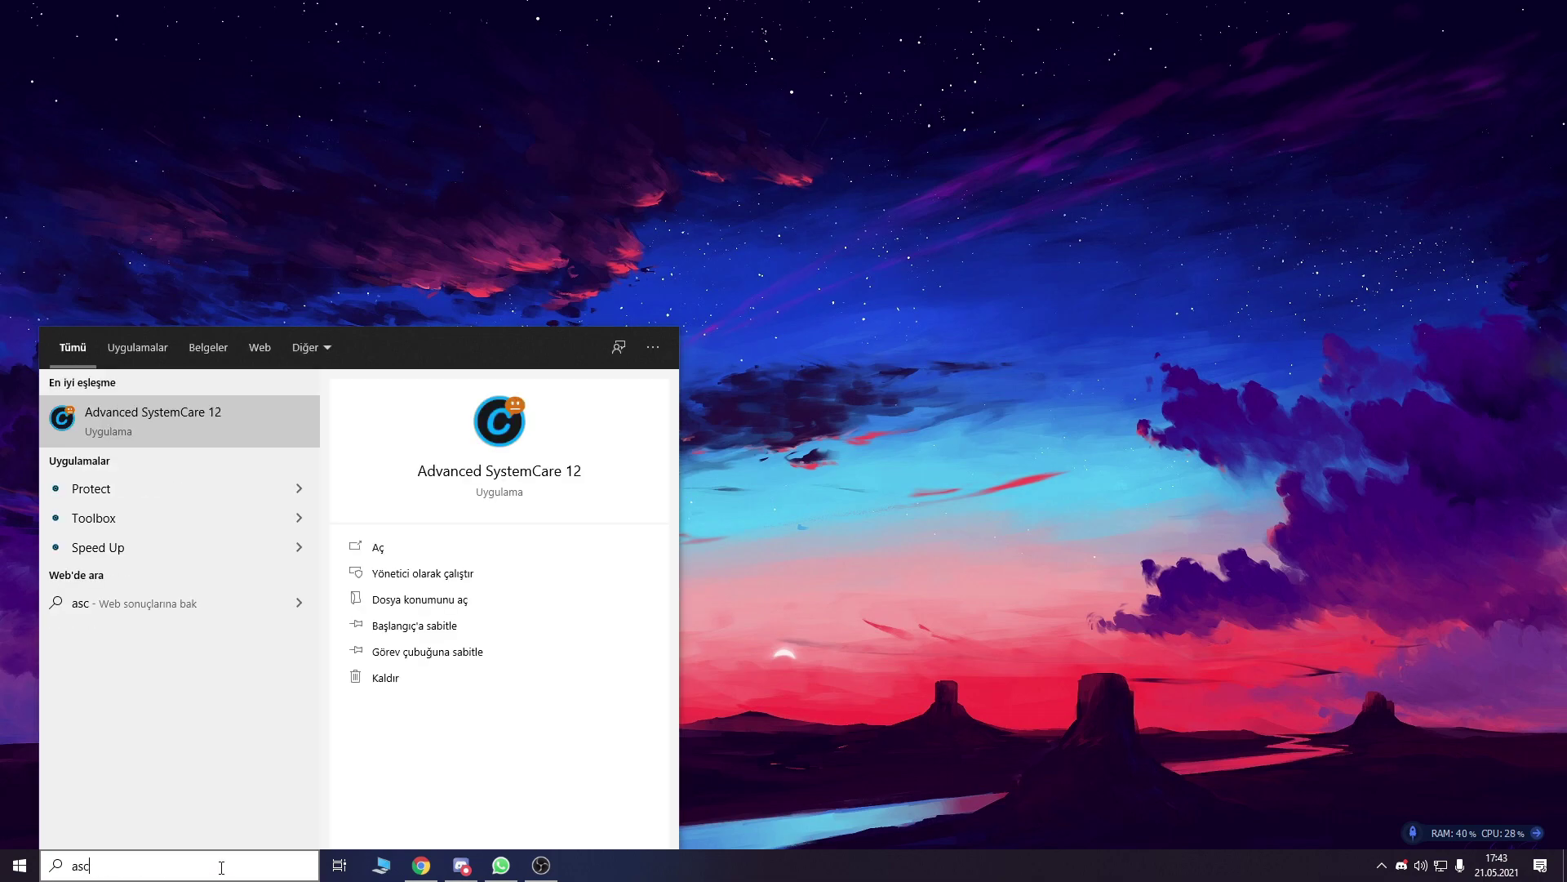
key("Return")
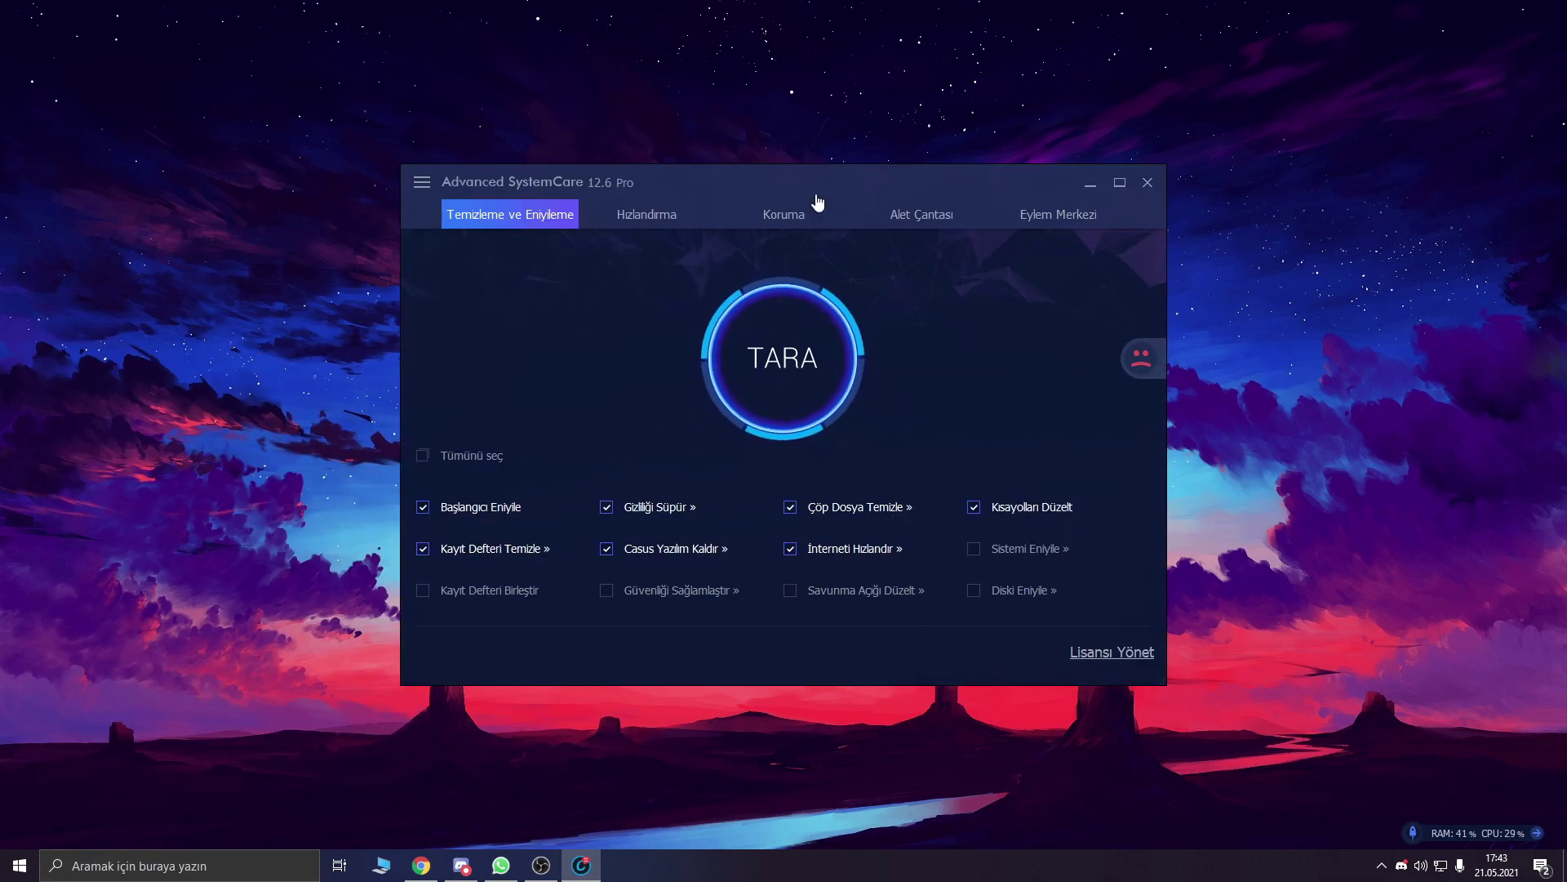
left_click(645, 218)
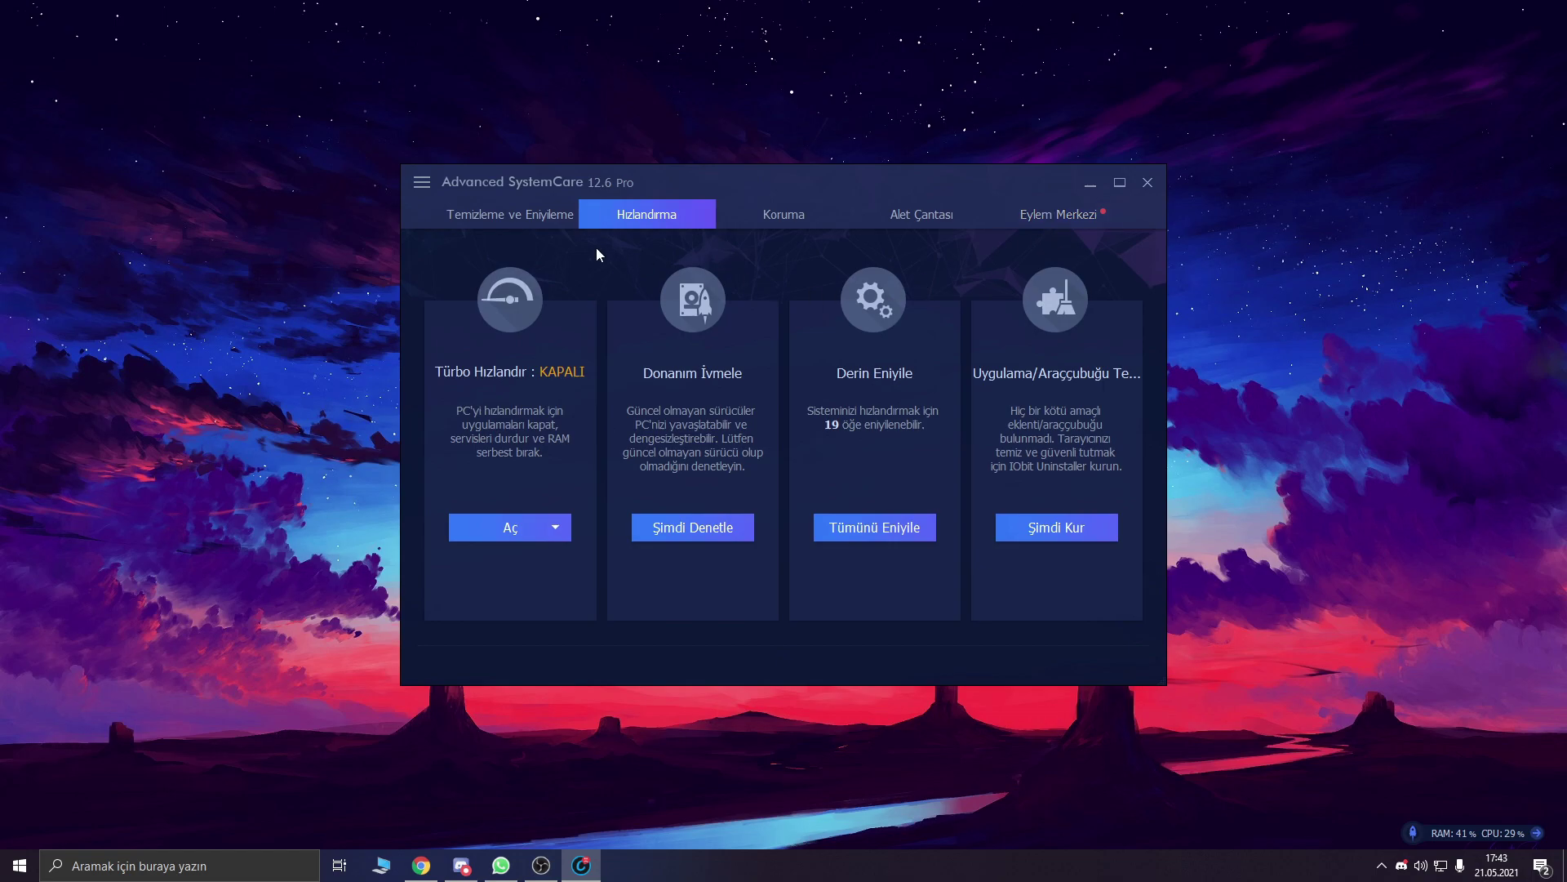
left_click(551, 215)
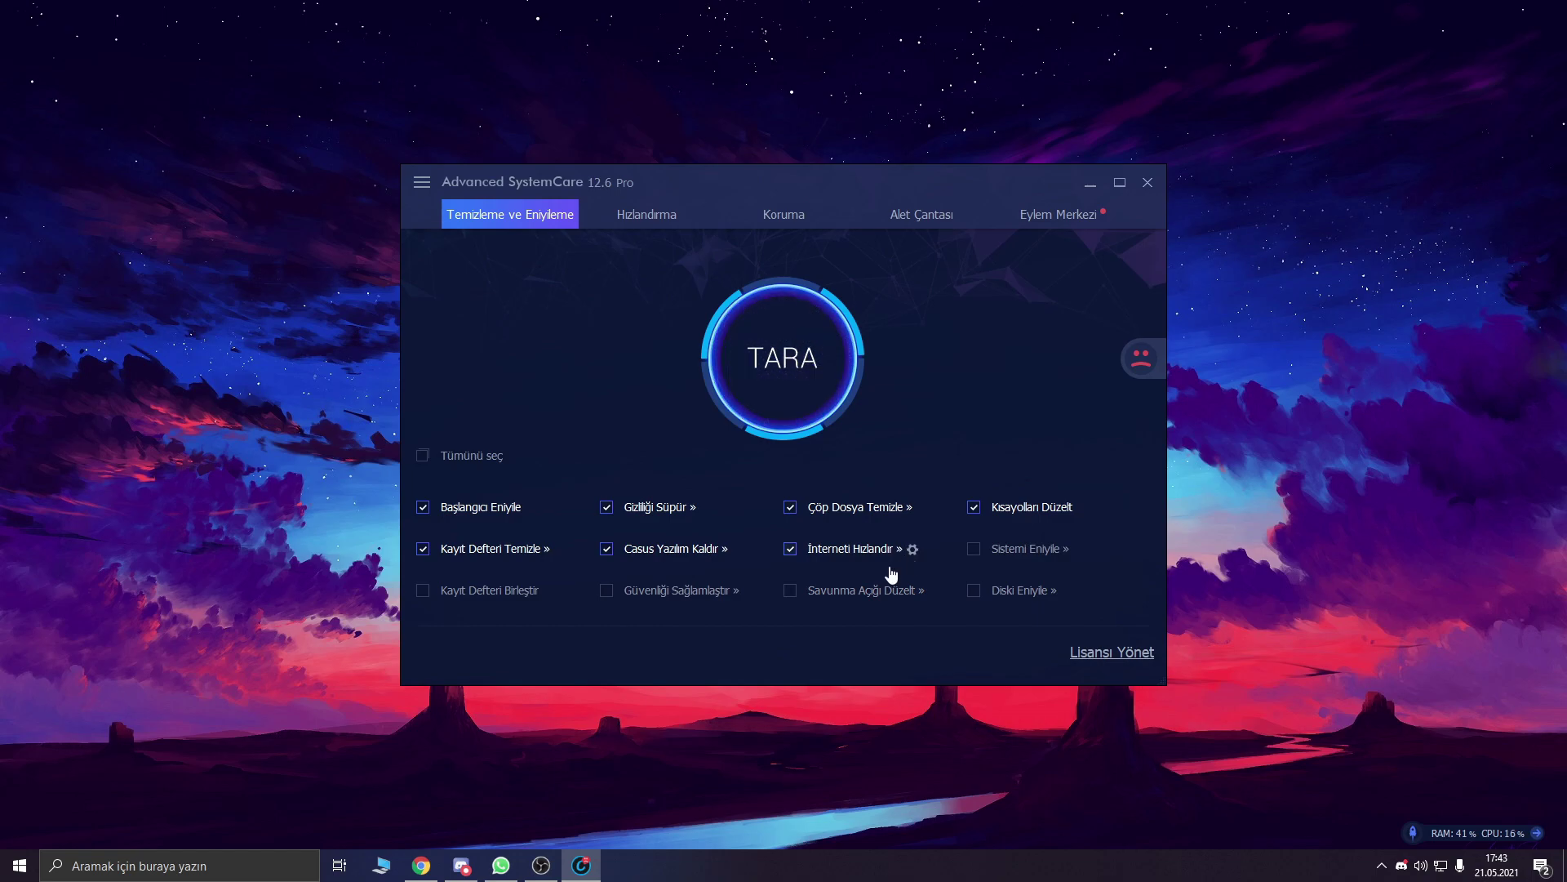
left_click(915, 555)
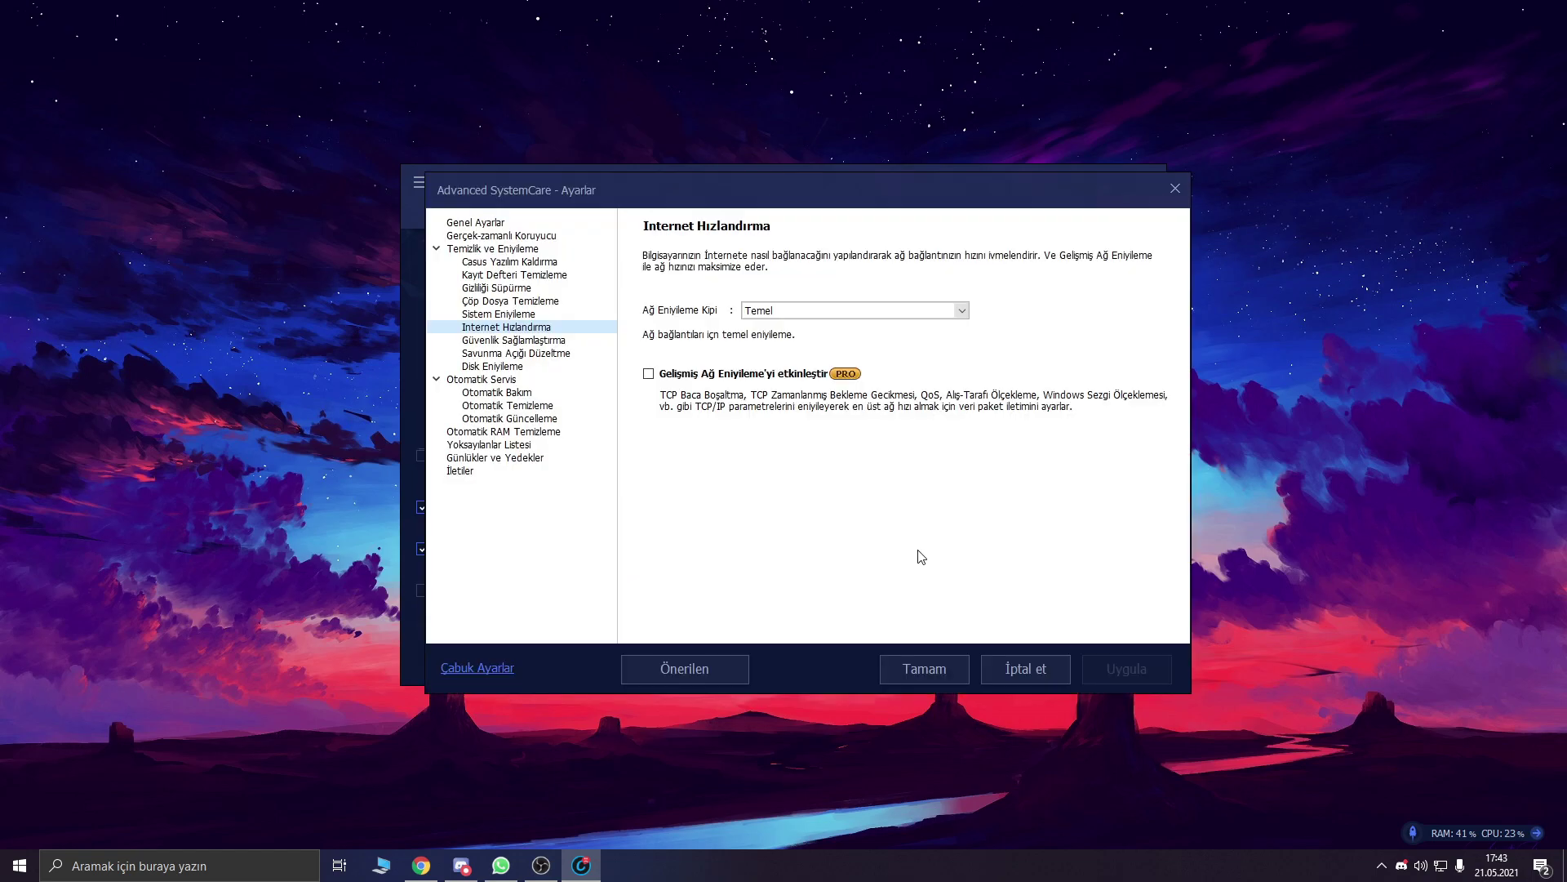
Step: Choose Temel as the network optimization mode (Ağ Eniyileme Kipi), apply the settings and start the Advanced SystemCare scan
left_click(804, 310)
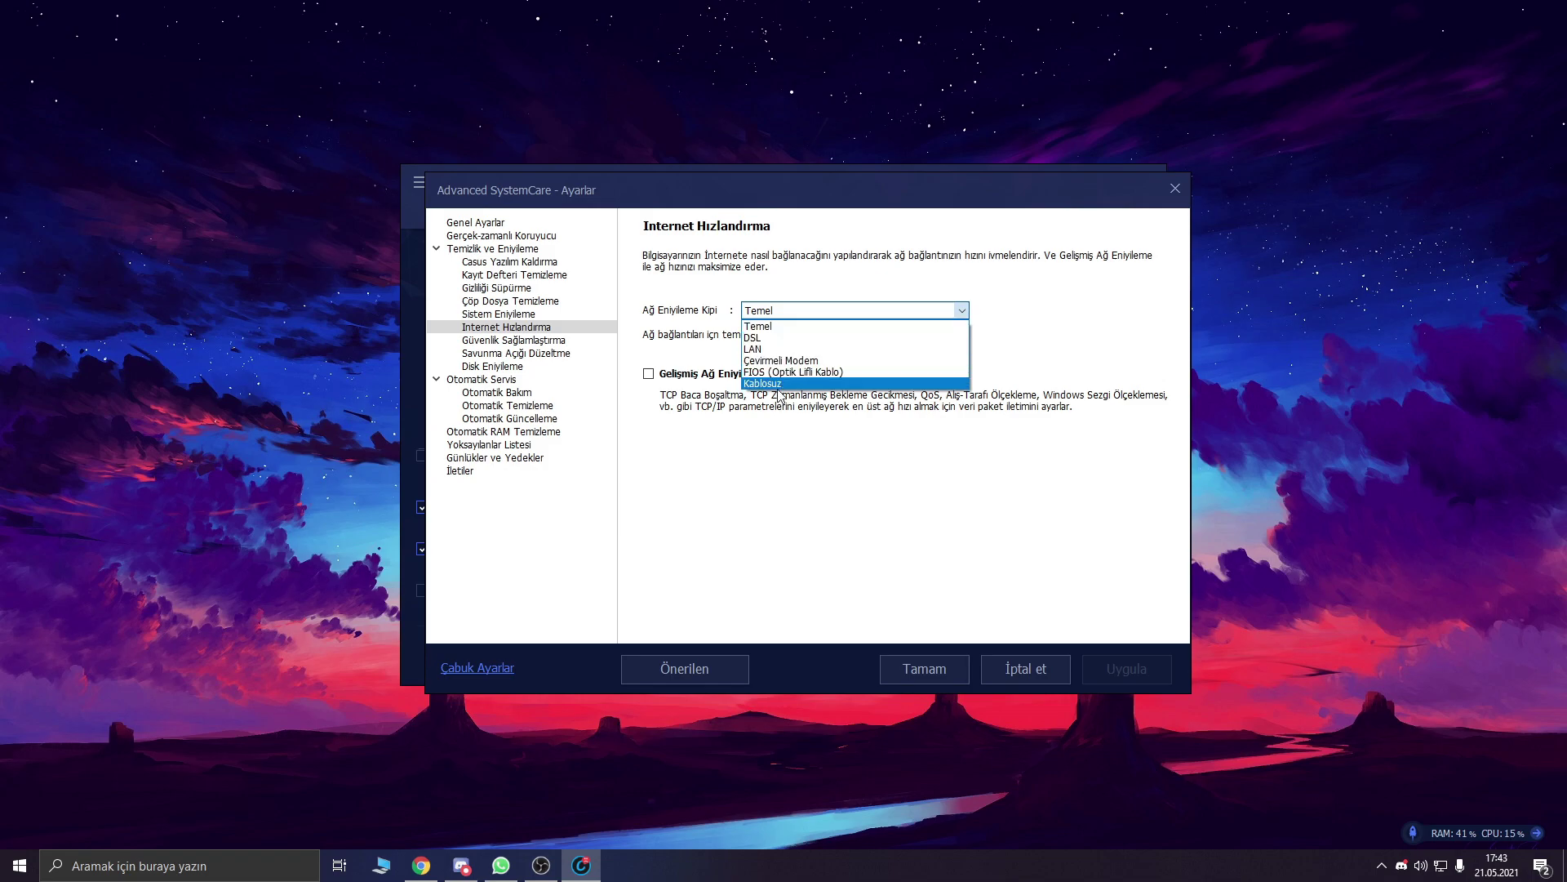
left_click(778, 327)
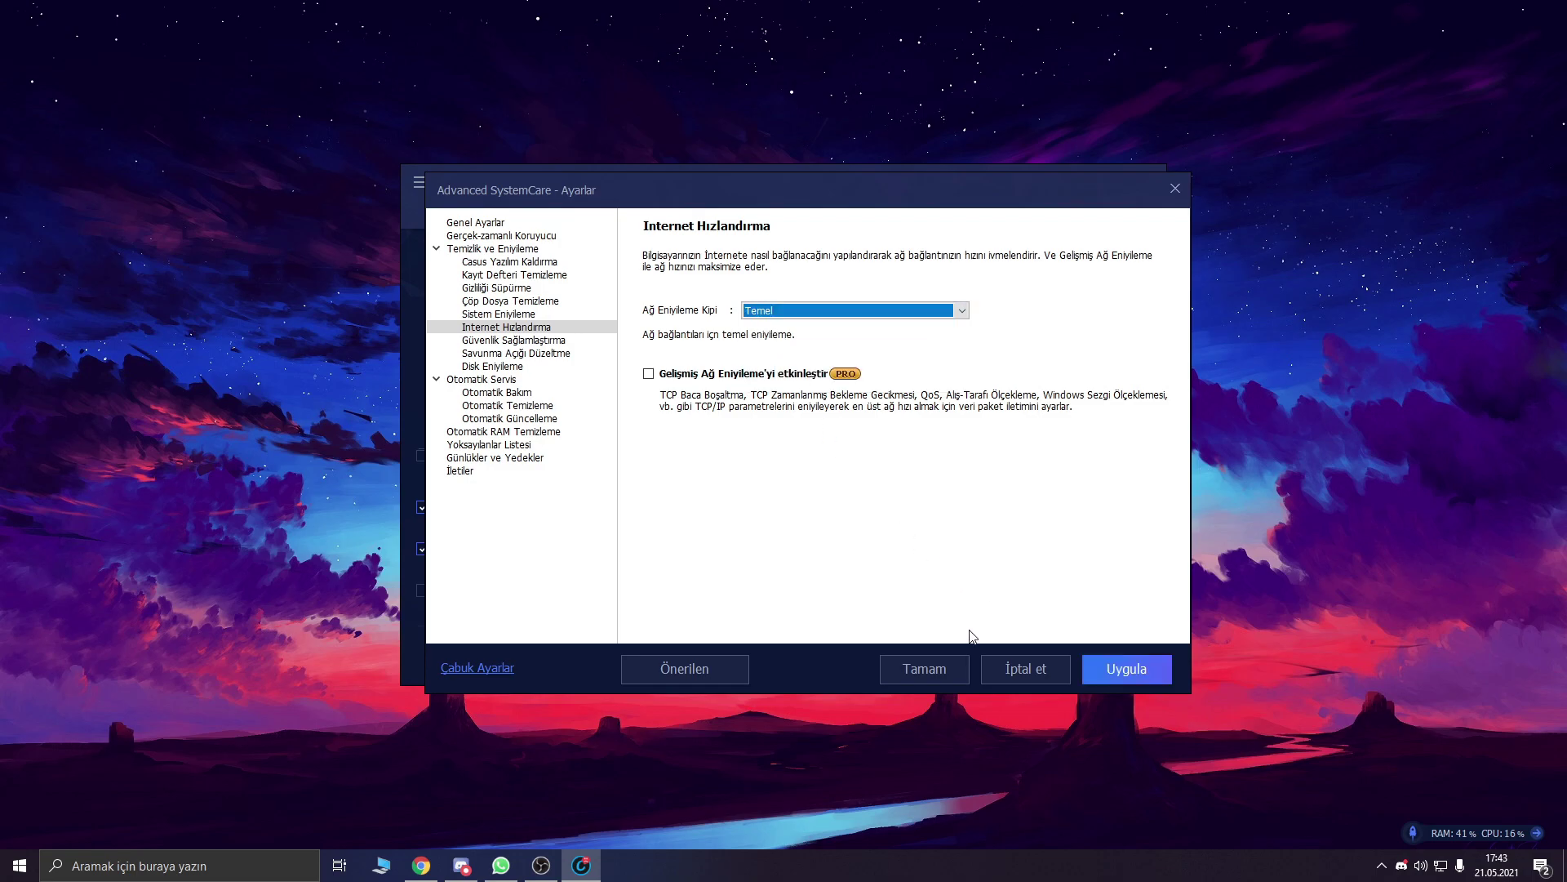
left_click(1124, 671)
left_click(1050, 681)
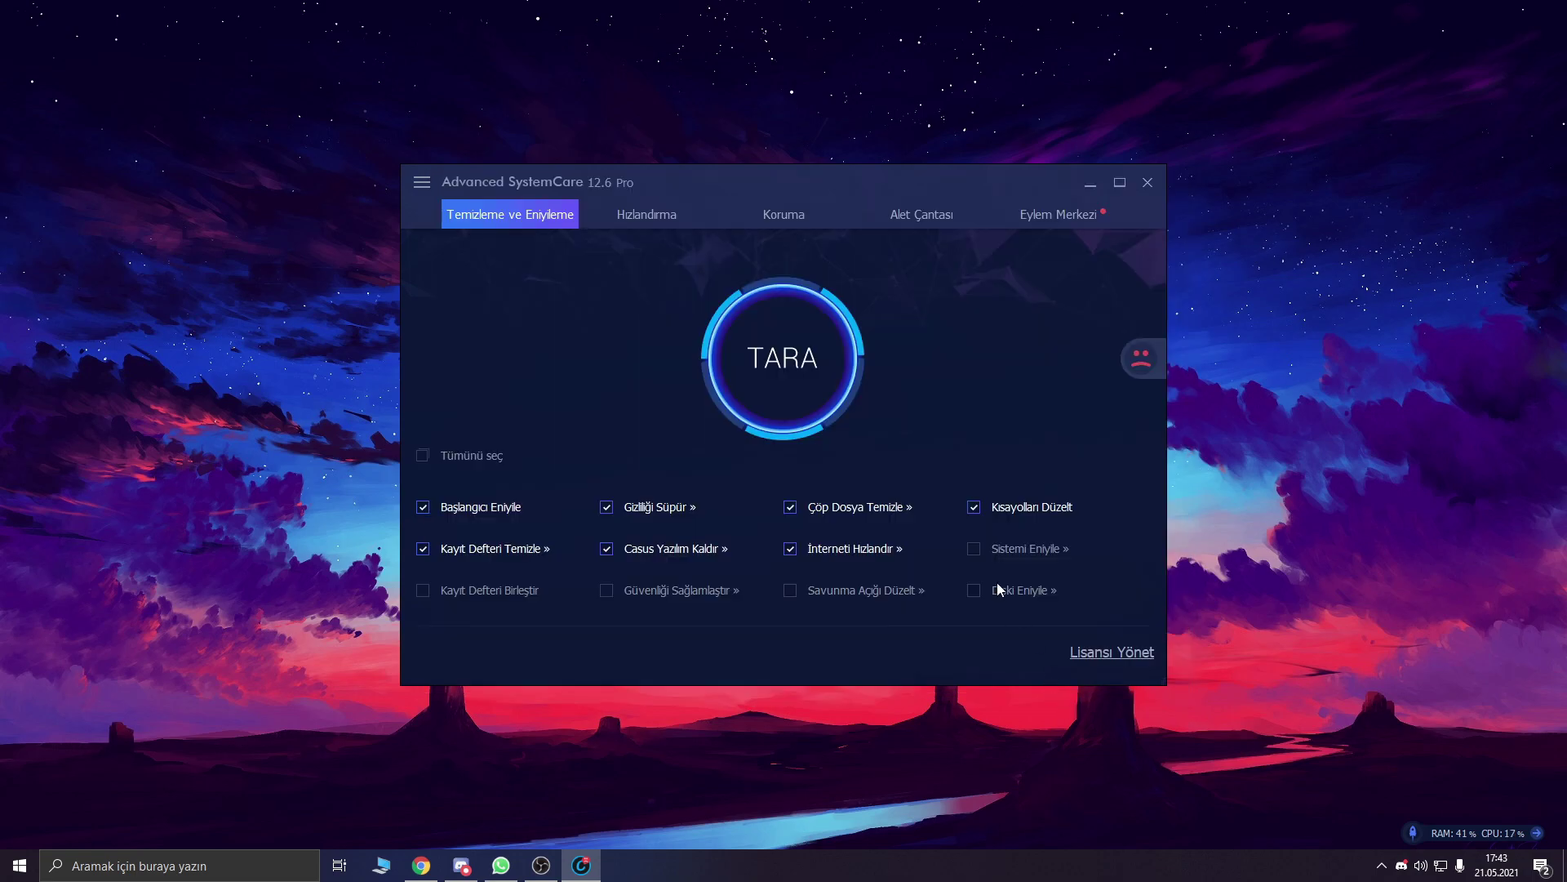
left_click(799, 387)
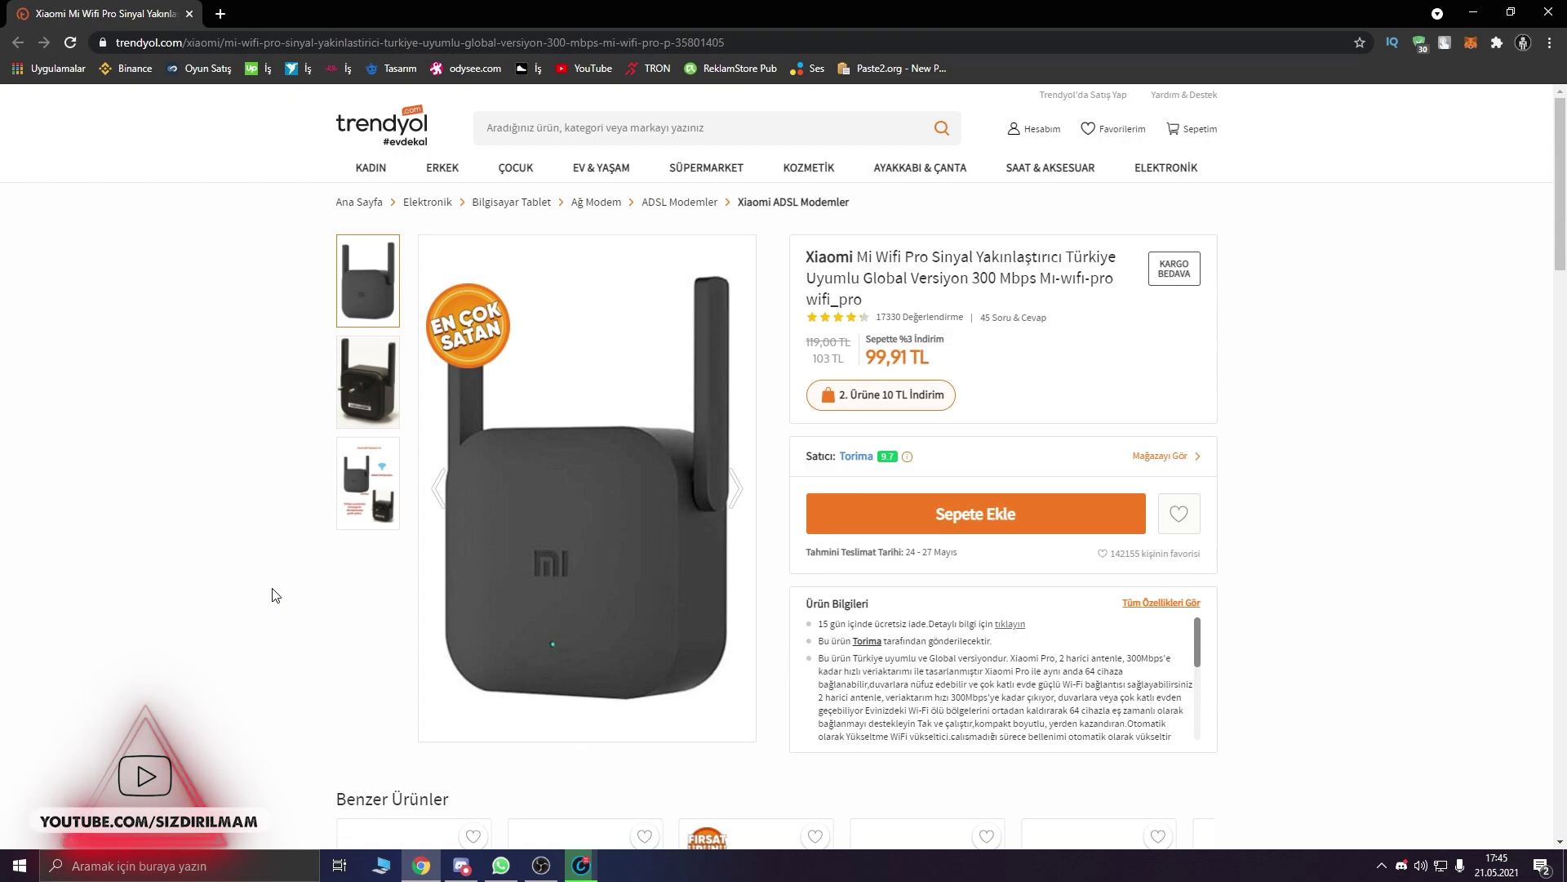
Step: Examine the Xiaomi Mi Wifi Pro repeater's photos, price and page address on its Trendyol product page in Chrome
left_click(368, 381)
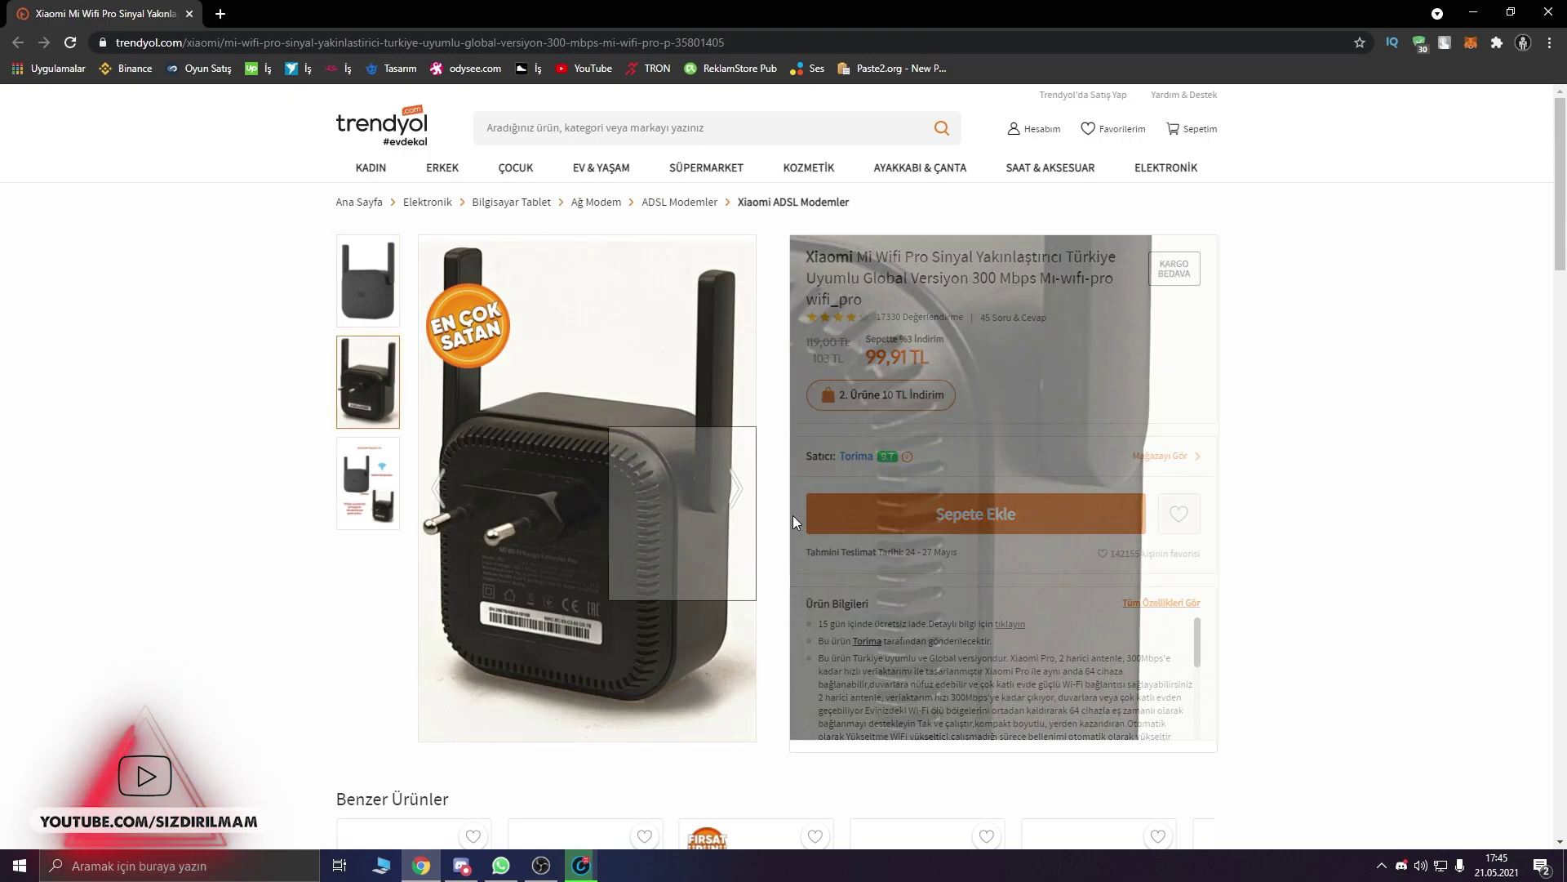
left_click(739, 491)
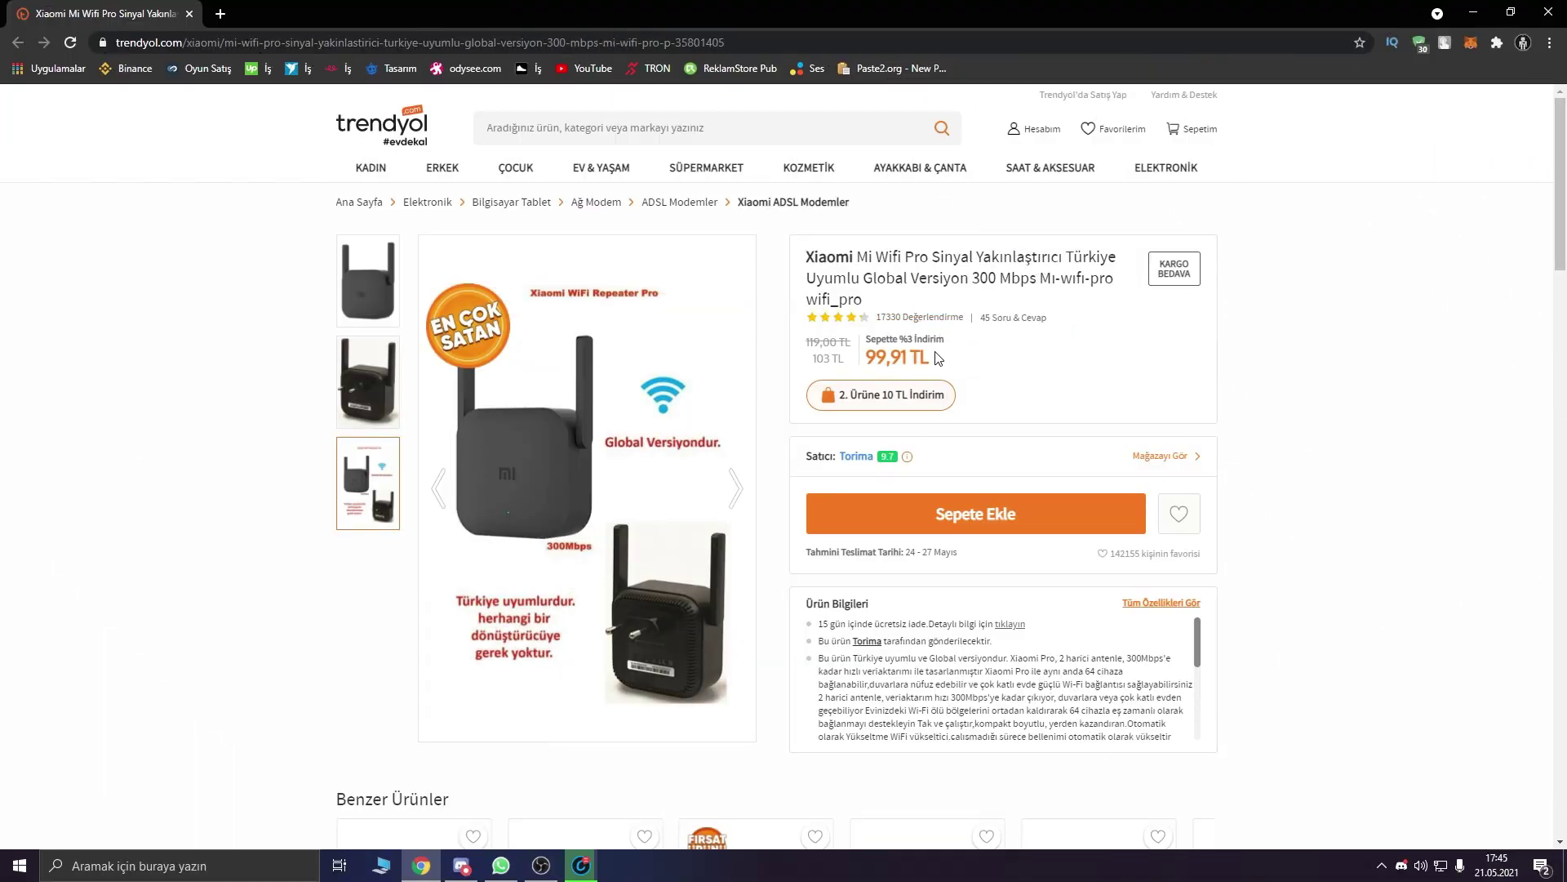
left_click_drag(911, 359, 868, 366)
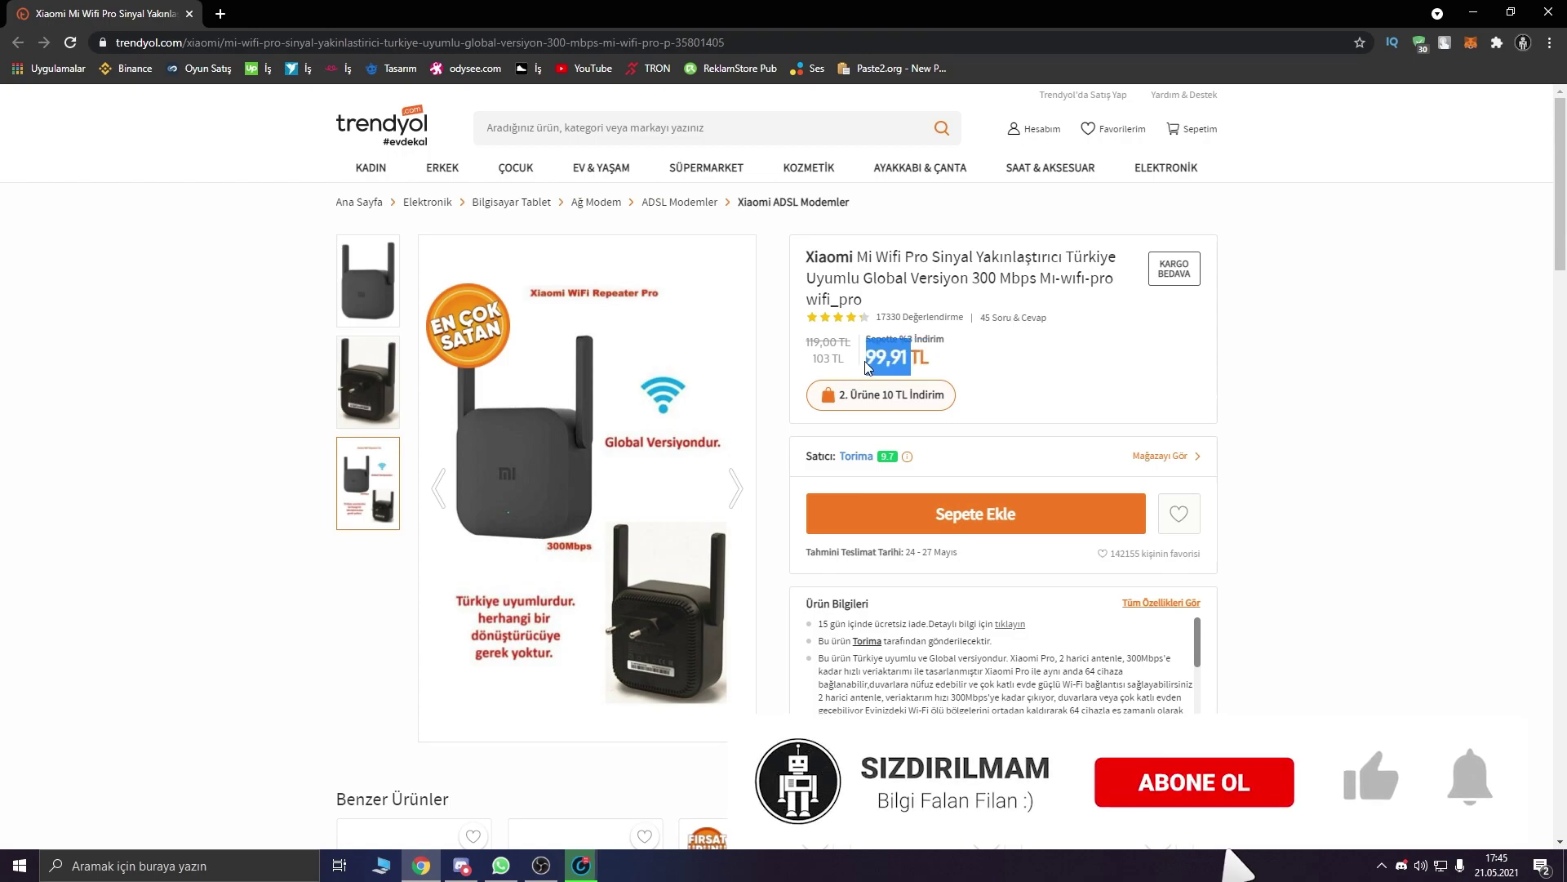
left_click(868, 366)
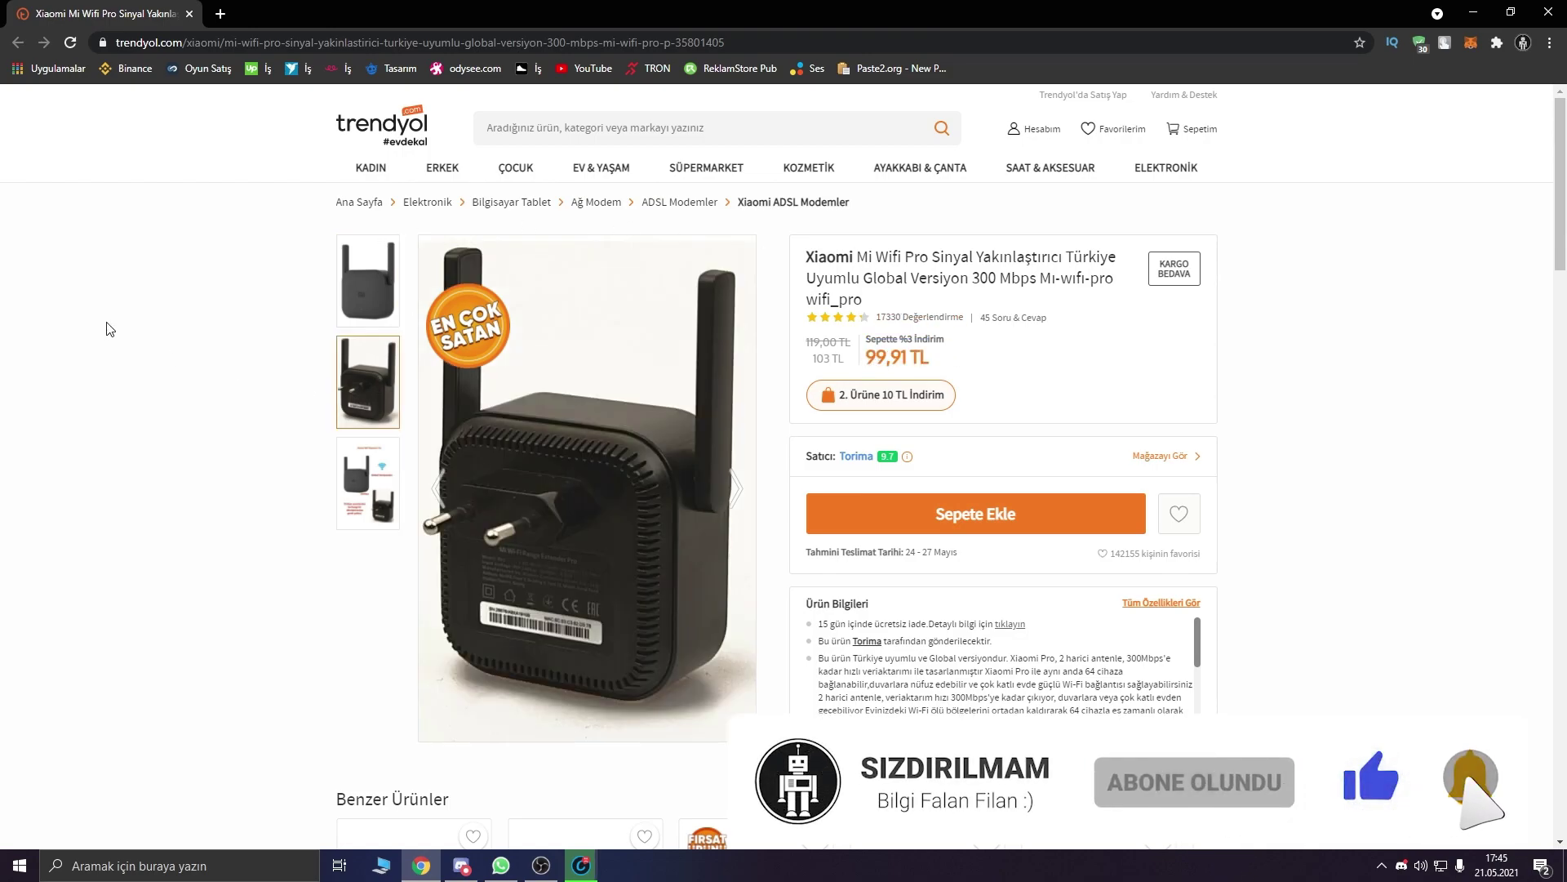
left_click(731, 500)
scroll(259, 633, "down", 3)
scroll(303, 679, "up", 3)
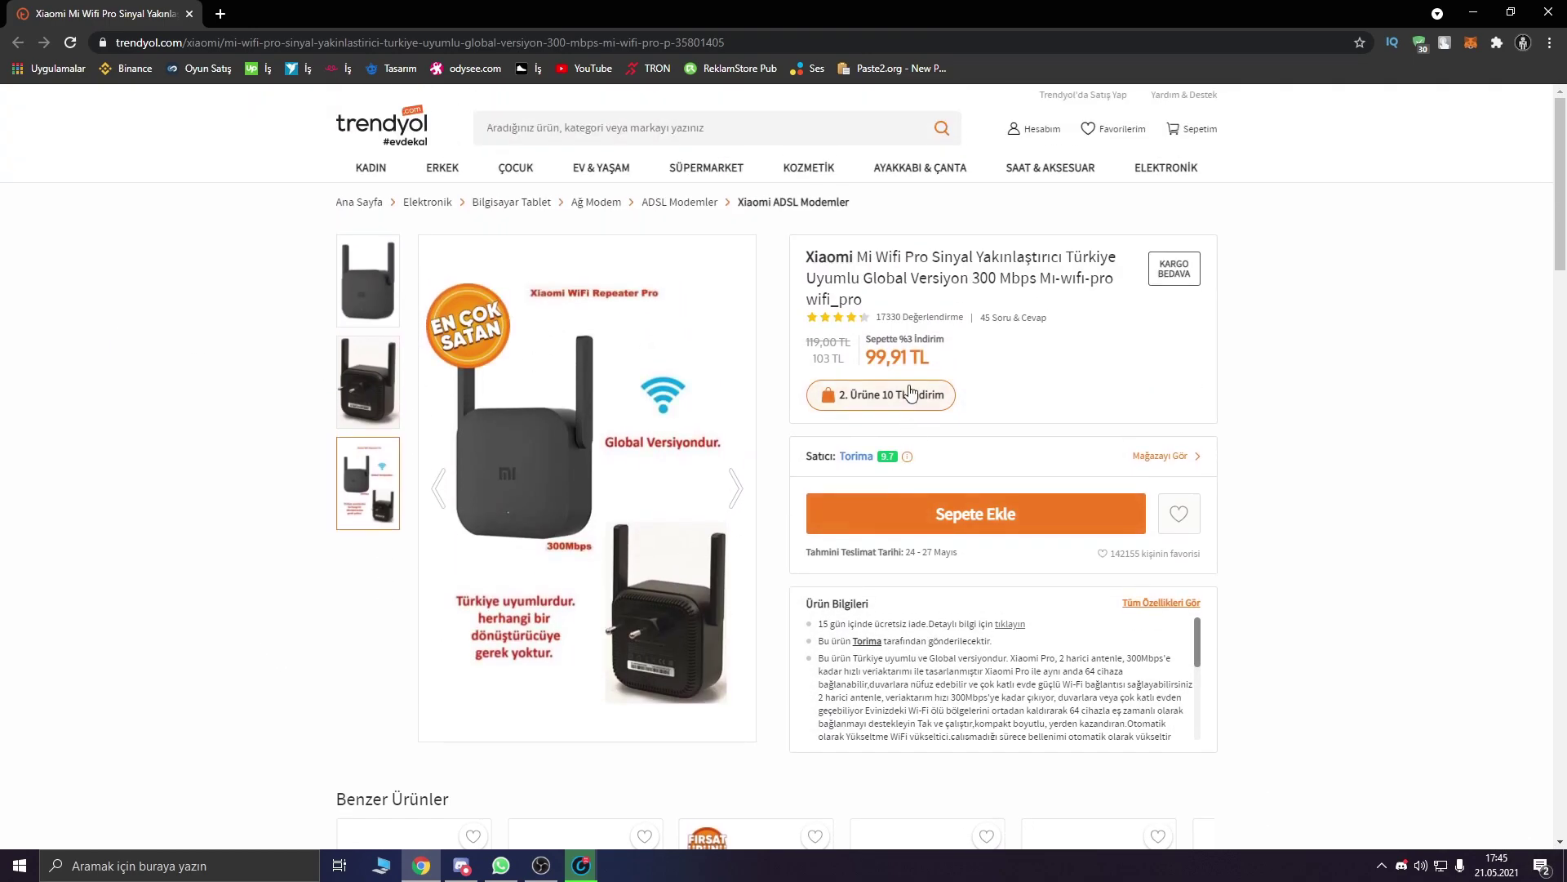
mouse_move(850, 321)
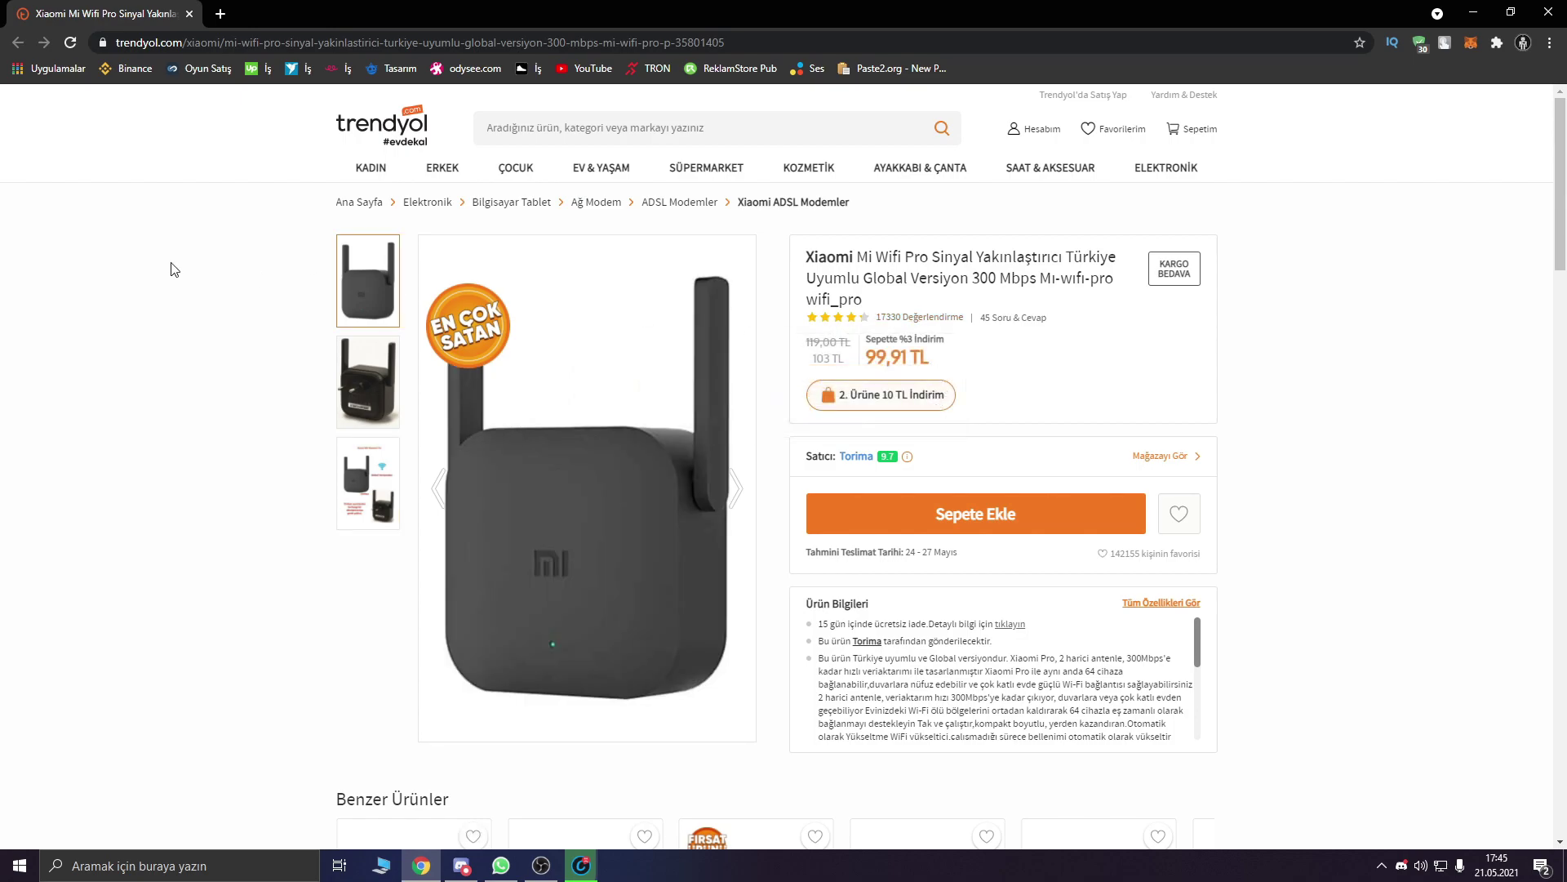
left_click(125, 45)
left_click(184, 300)
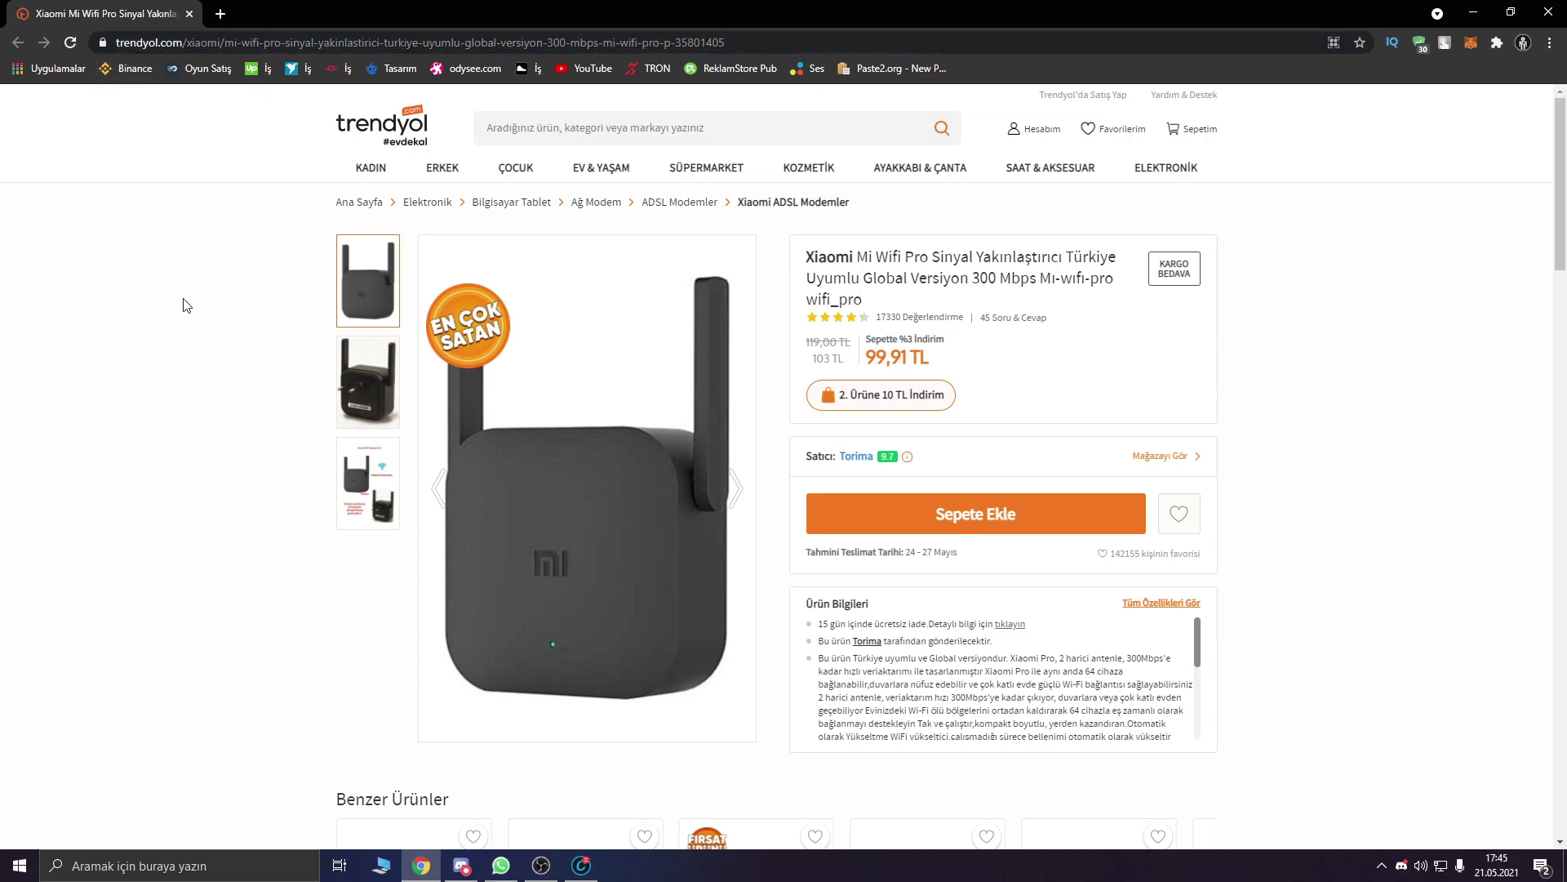
left_click(225, 41)
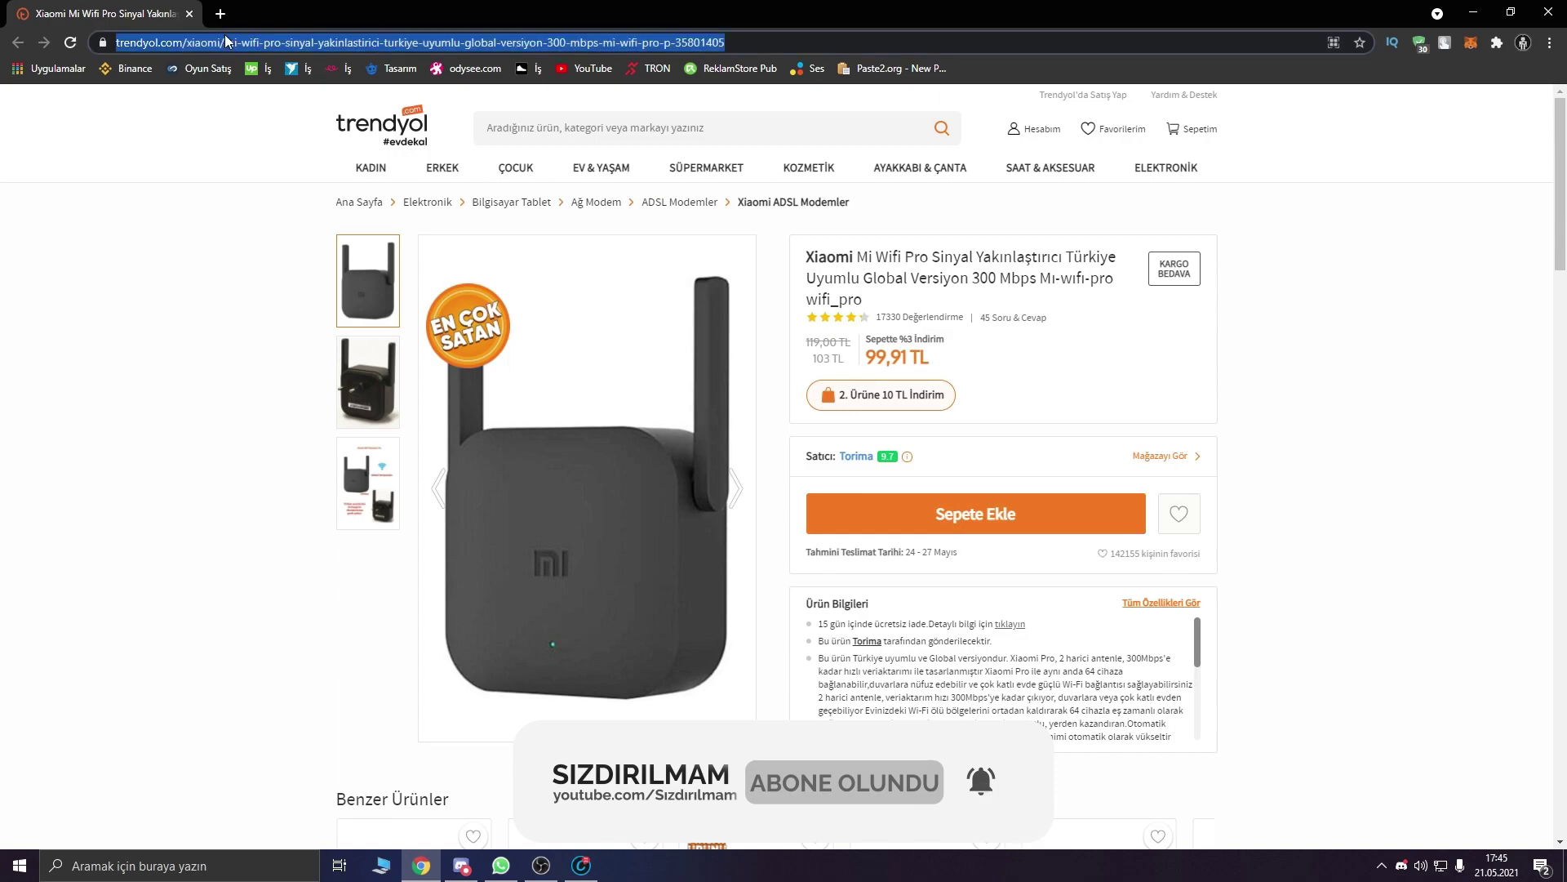
left_click(106, 296)
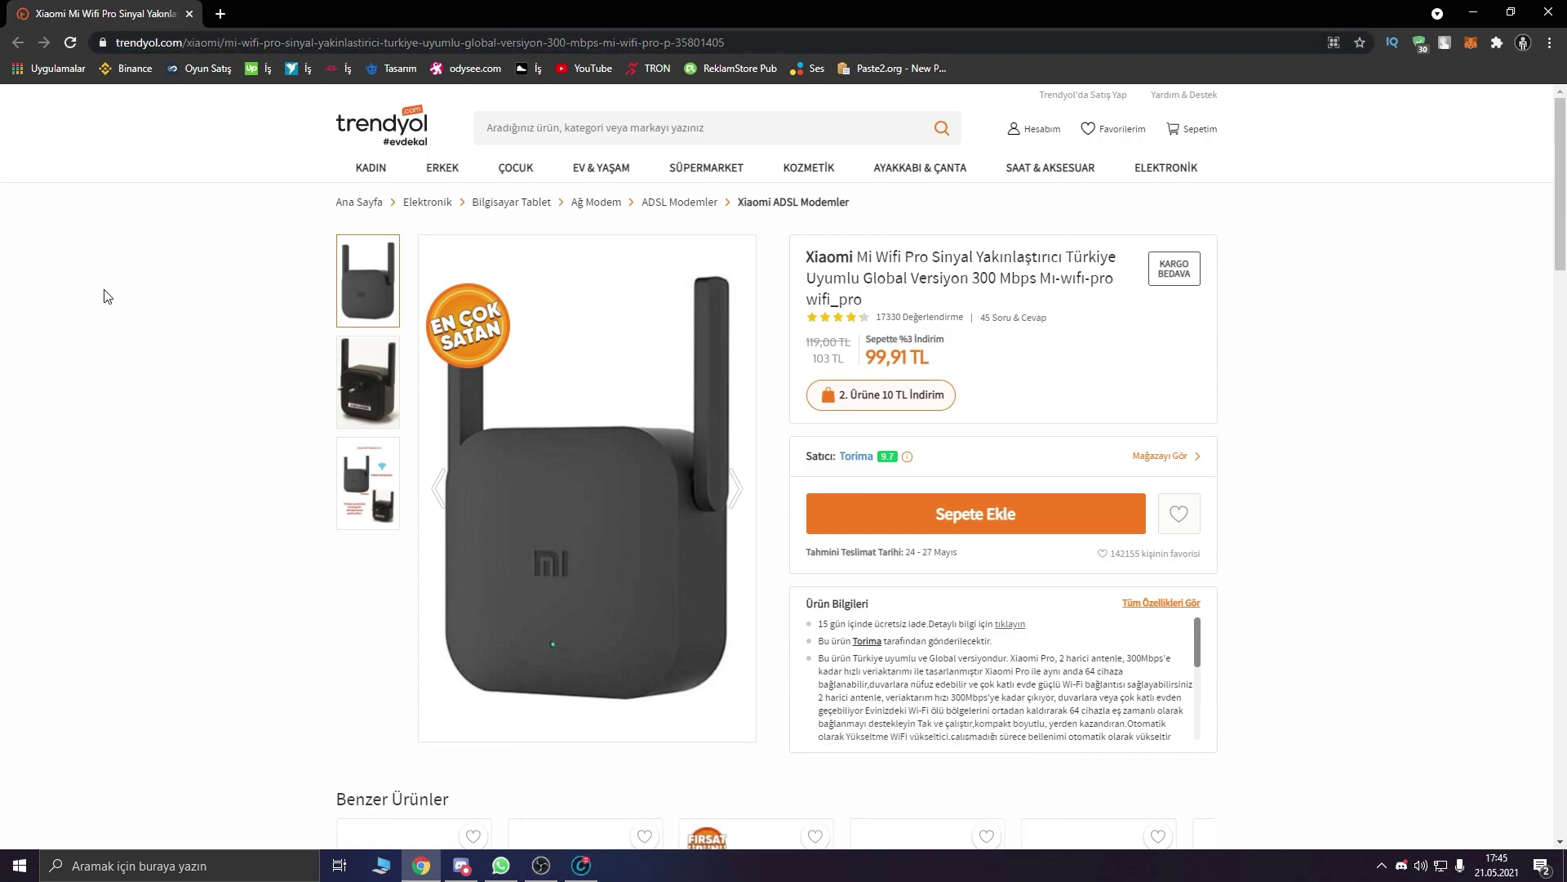
left_click(391, 512)
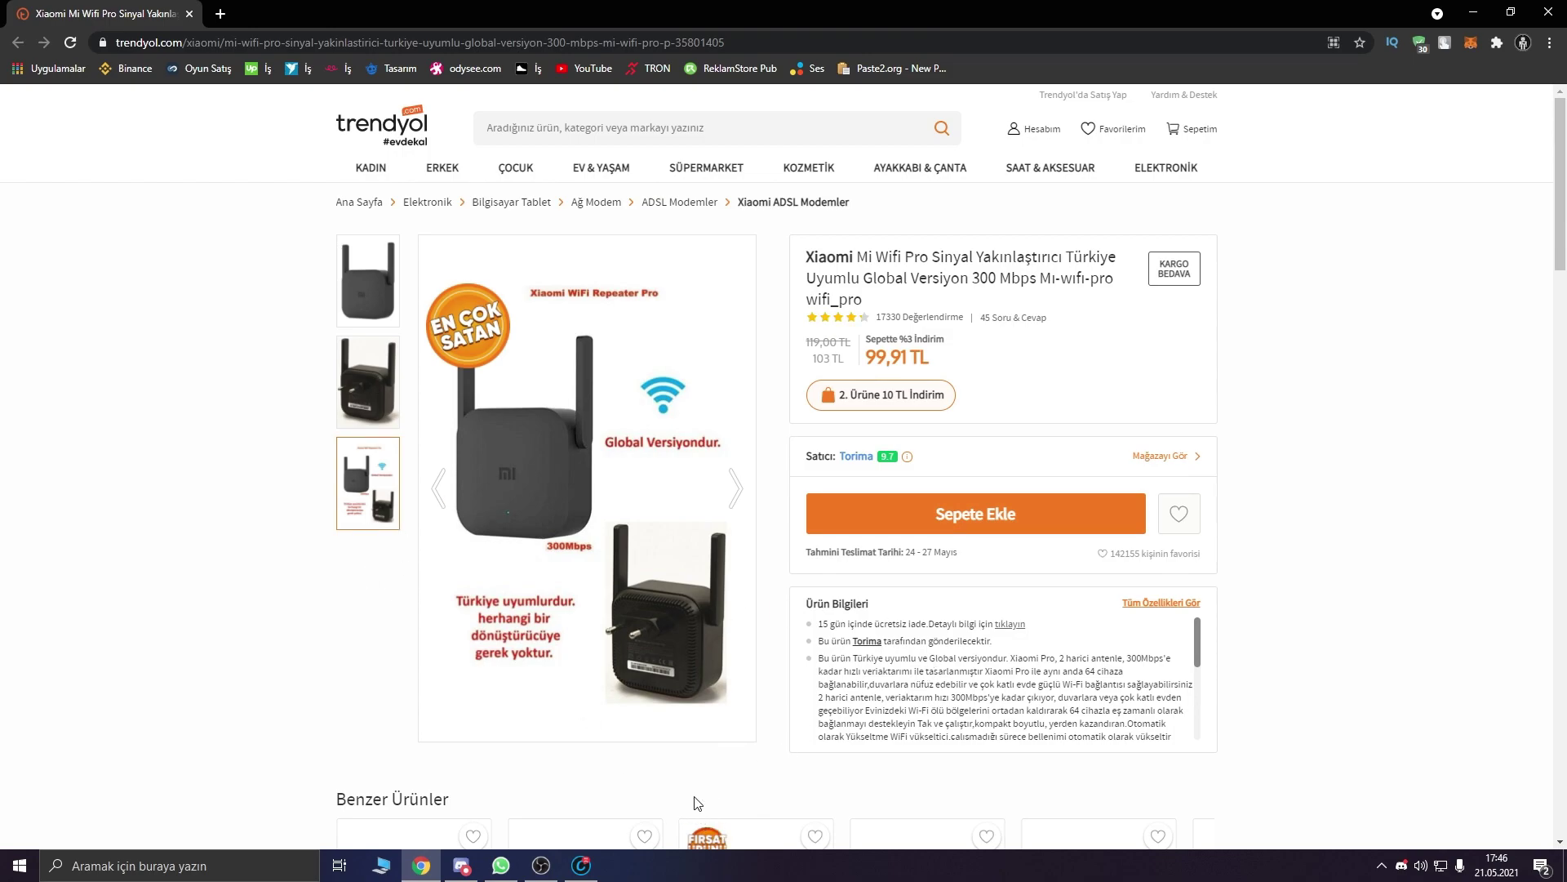
Step: Switch back to Advanced SystemCare and fix the items found by the scan
left_click(582, 865)
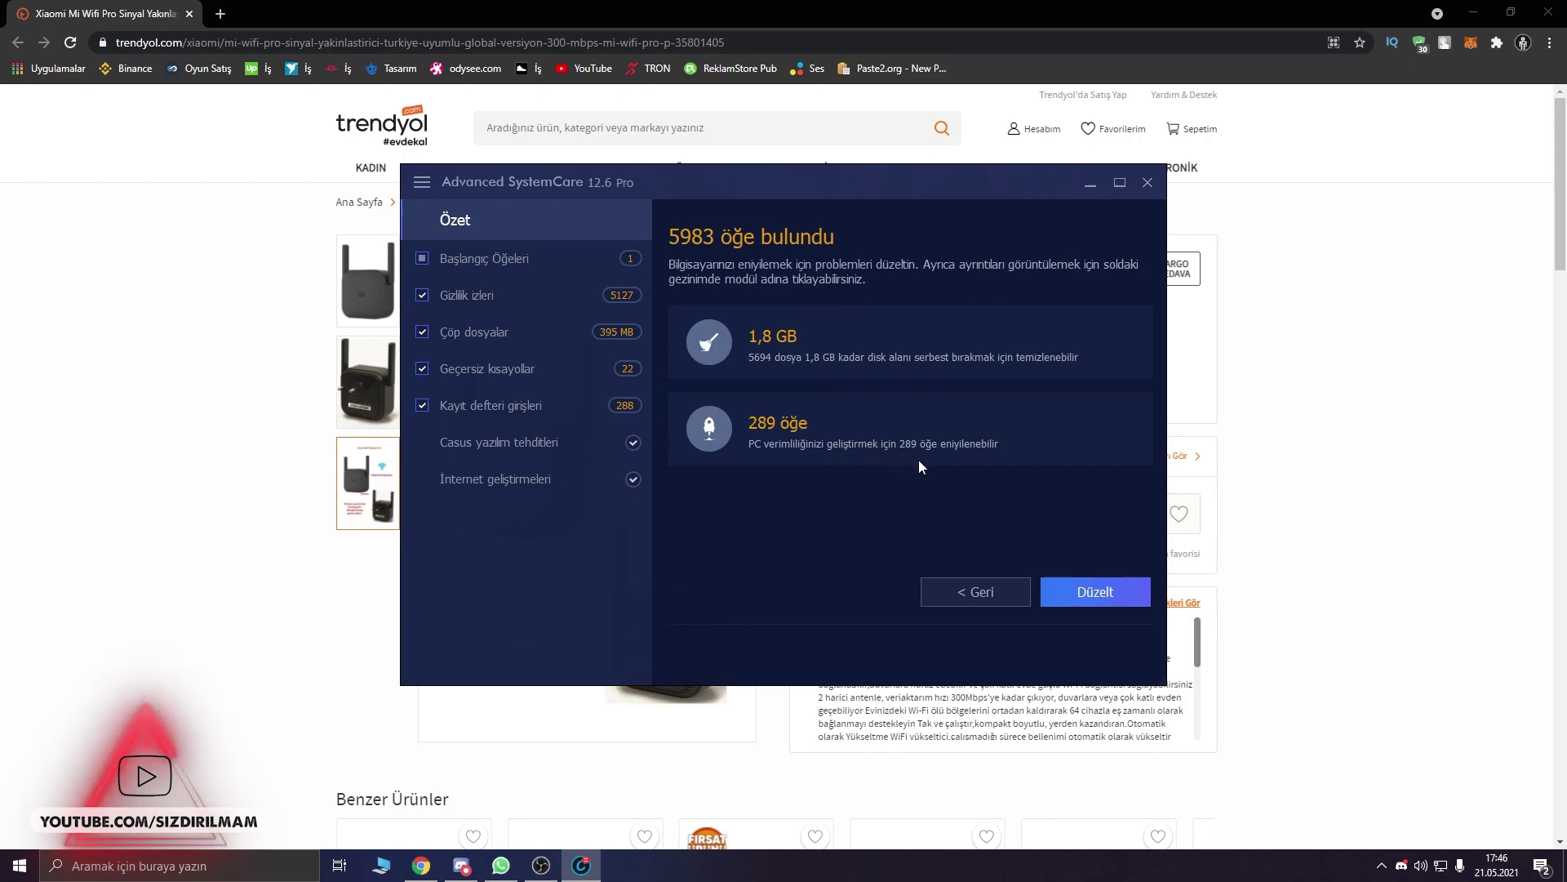
left_click(1064, 591)
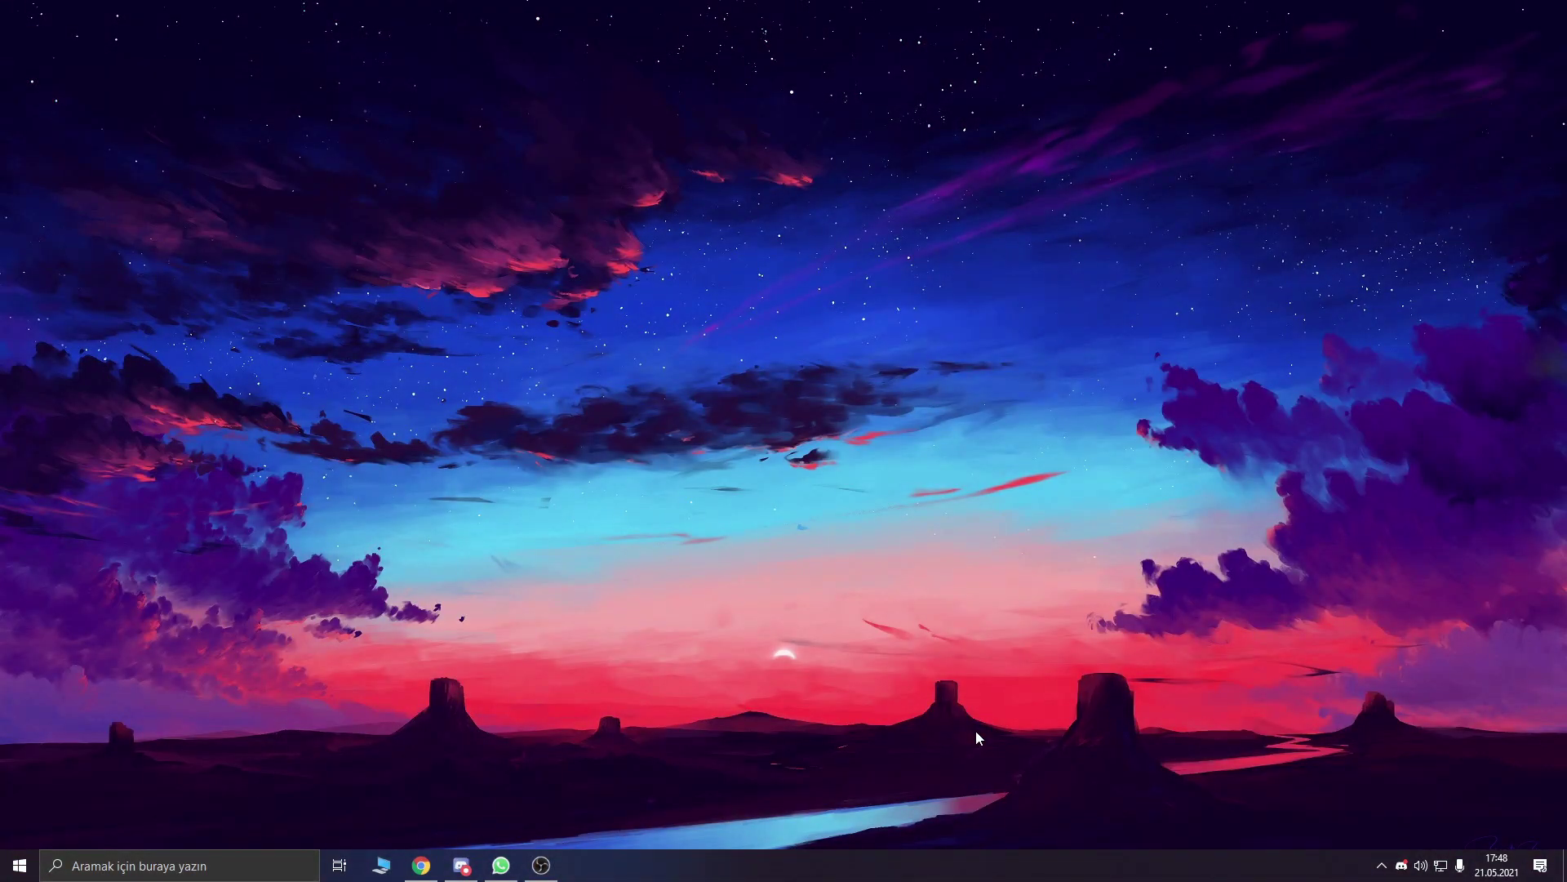
Step: Open Task Manager's startup (Başlangıç) list and disable EpicGamesLauncher from starting with Windows
right_click(985, 864)
left_click(1019, 785)
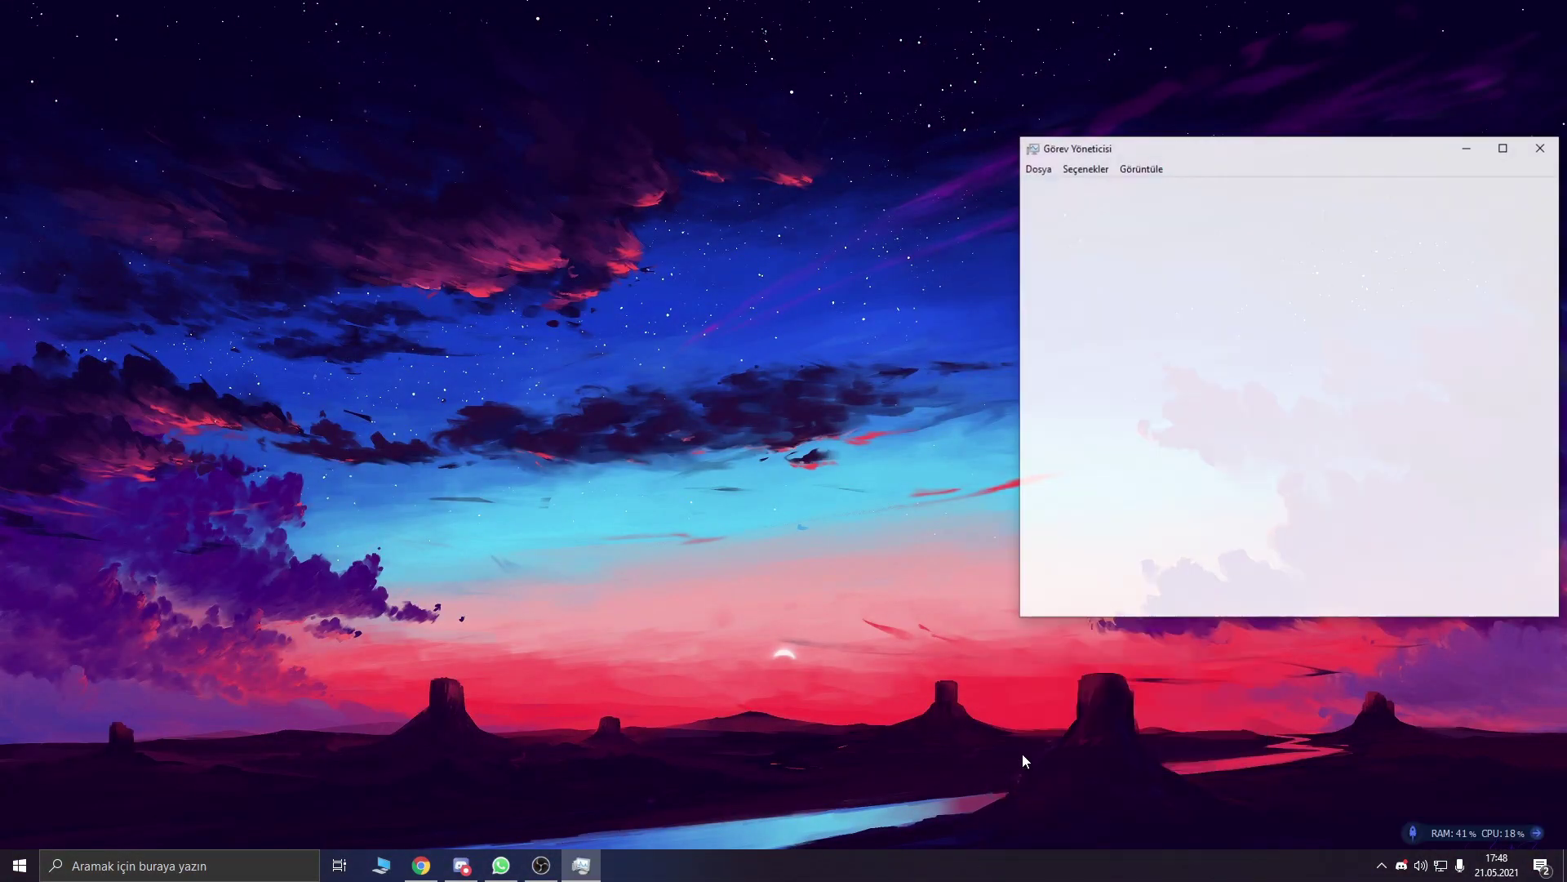
left_click_drag(1347, 151, 1072, 130)
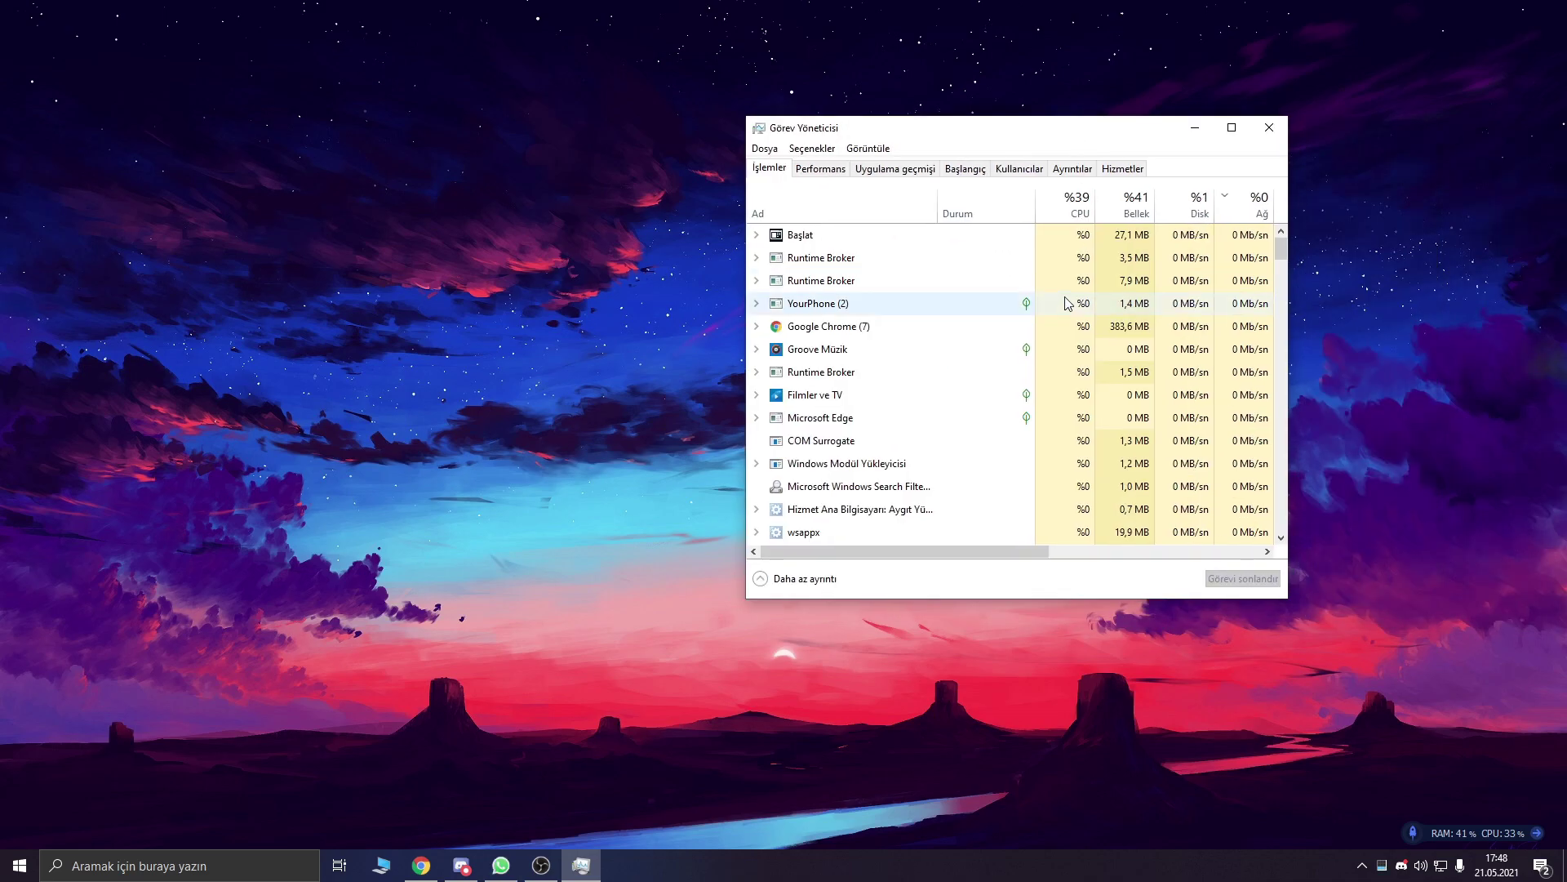
left_click(967, 168)
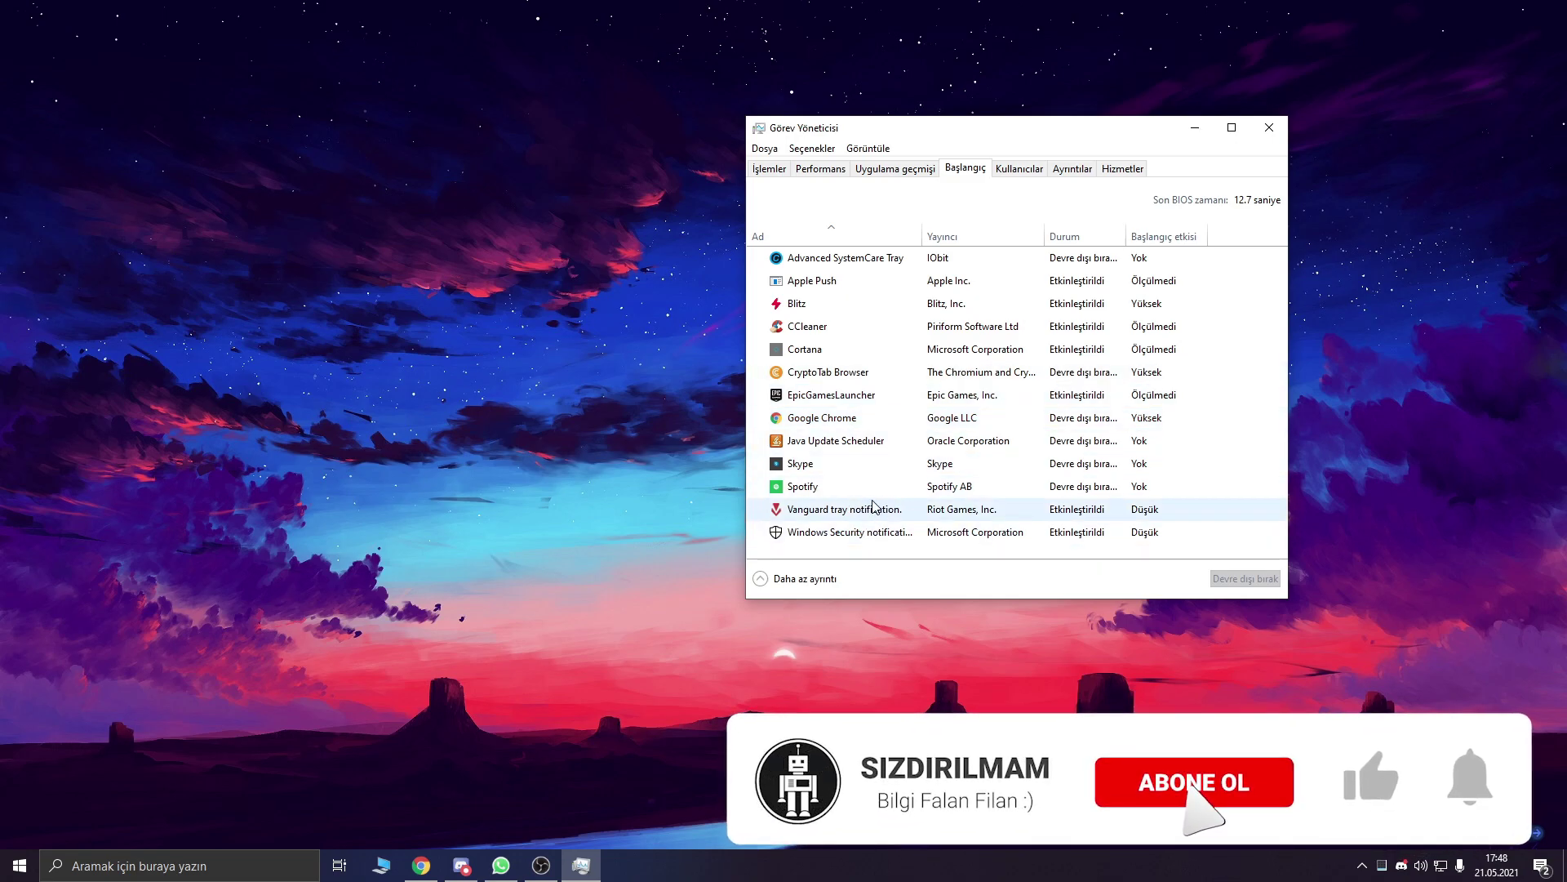
left_click(881, 397)
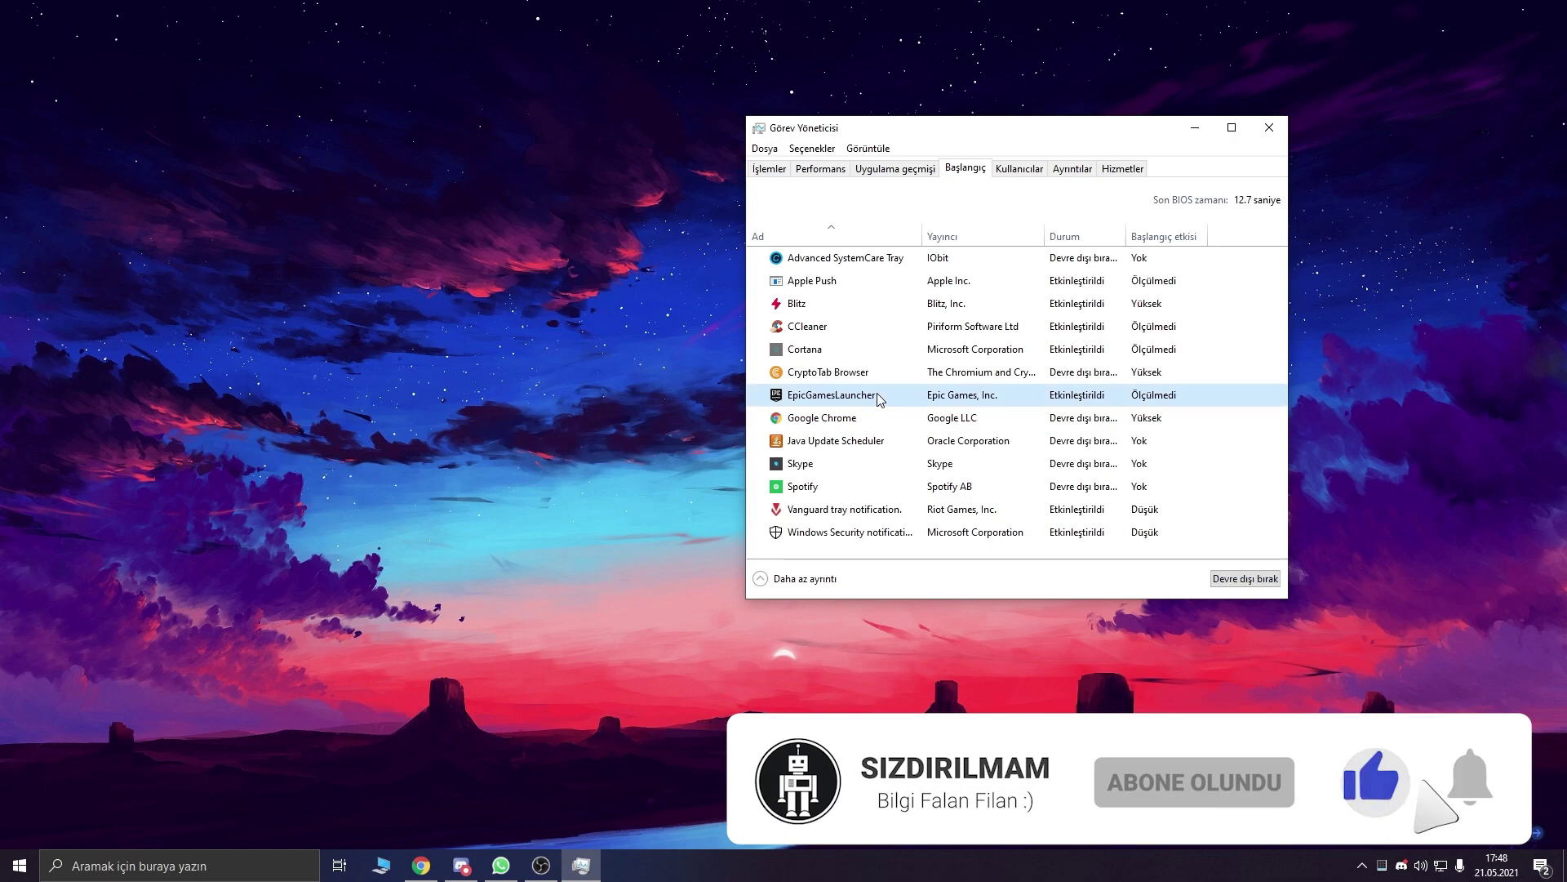
right_click(879, 395)
left_click(937, 405)
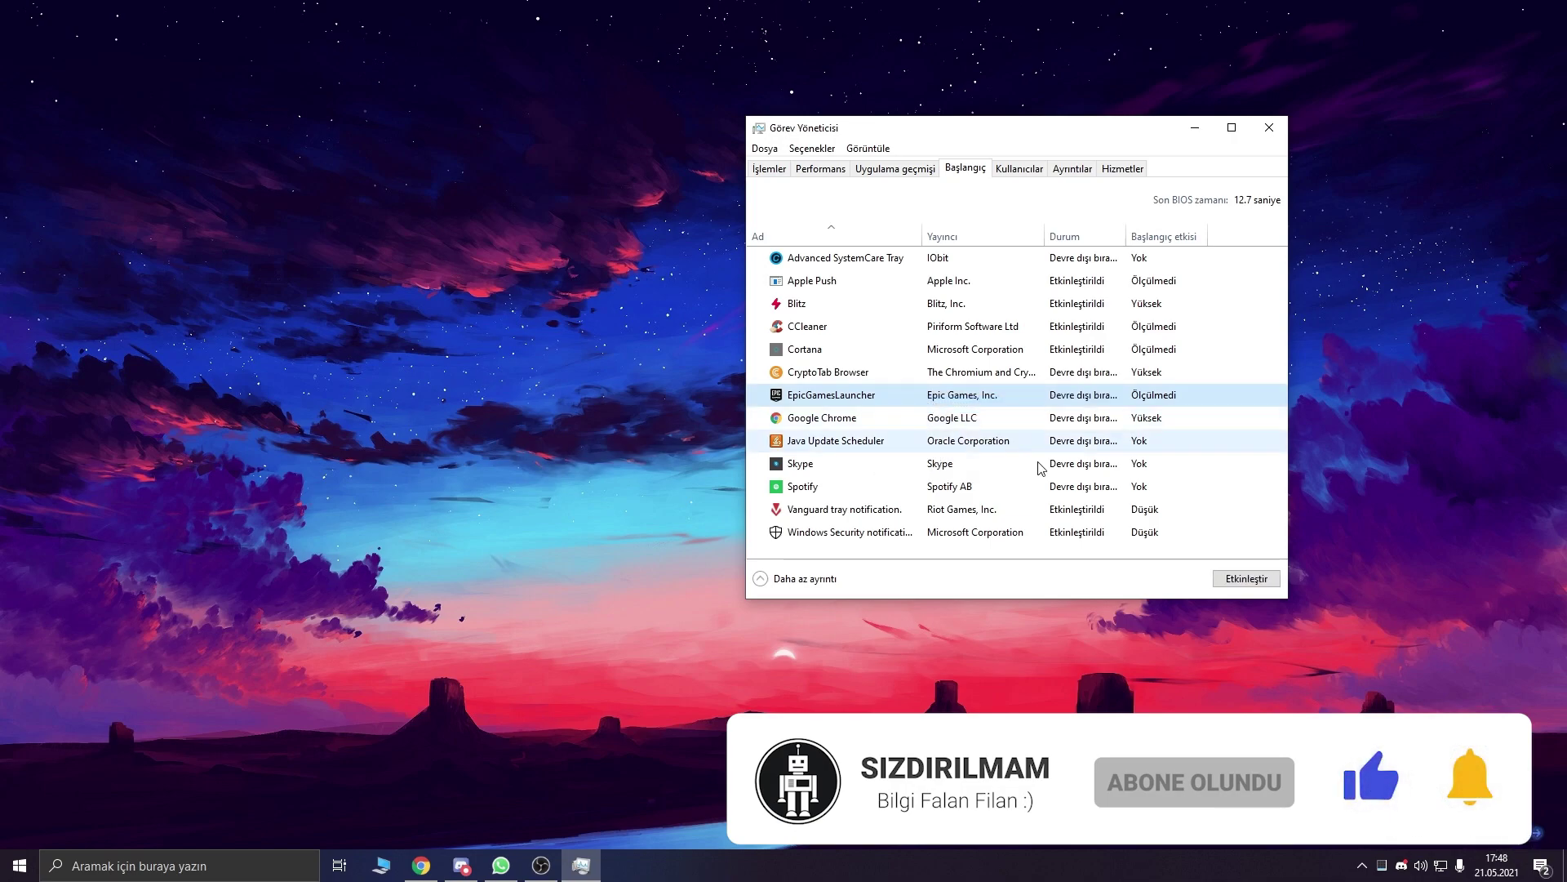
Step: Review other startup entries, including CCleaner, Blitz and Spotify, and close Task Manager
left_click(889, 381)
left_click(894, 356)
left_click(894, 334)
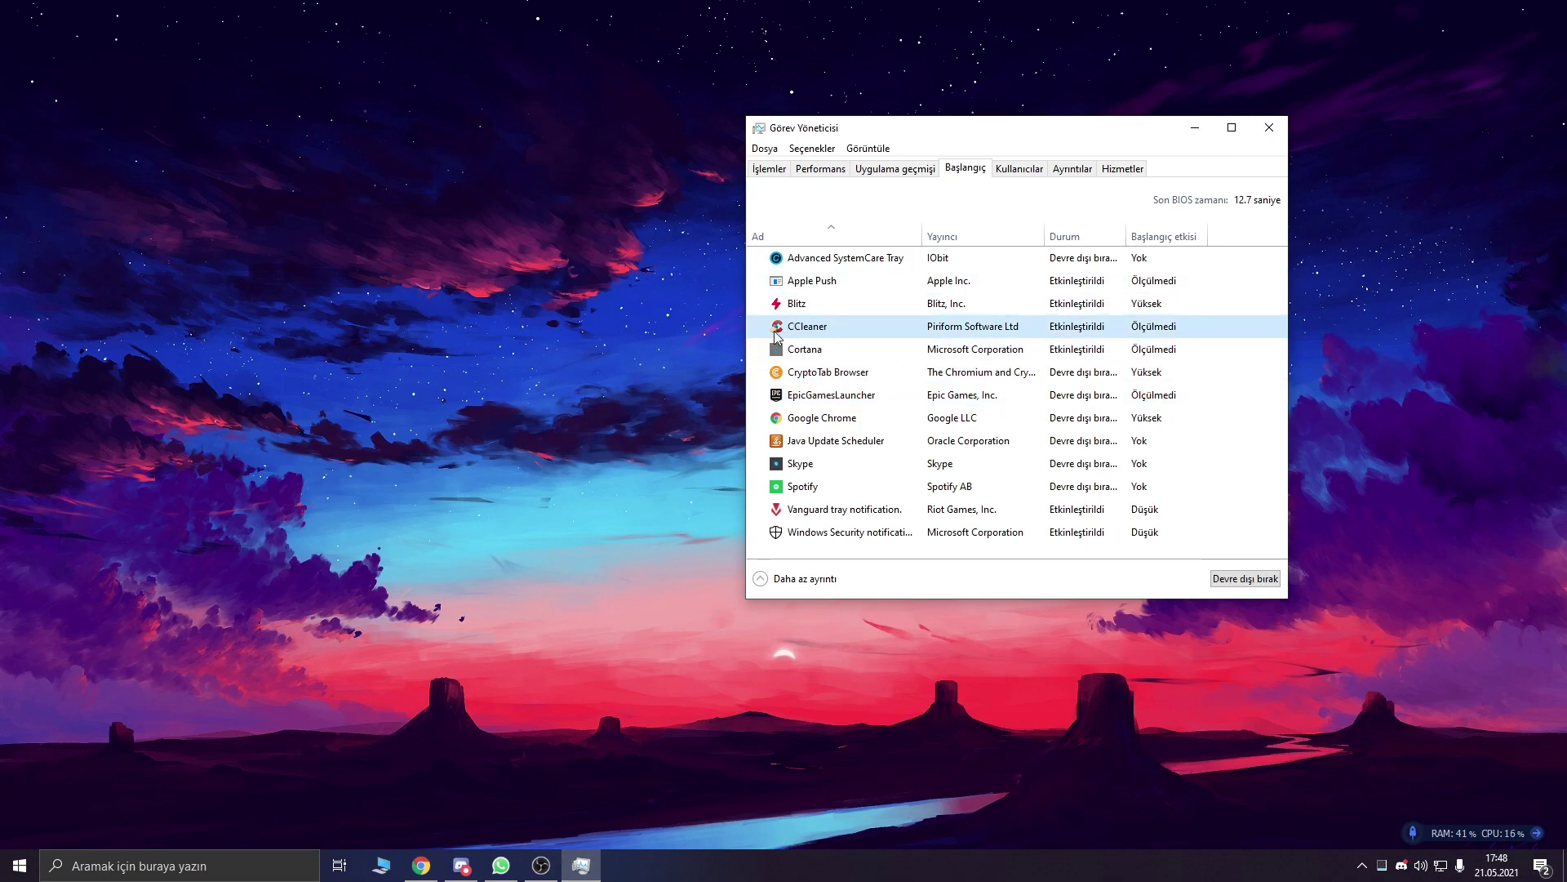
left_click(796, 308)
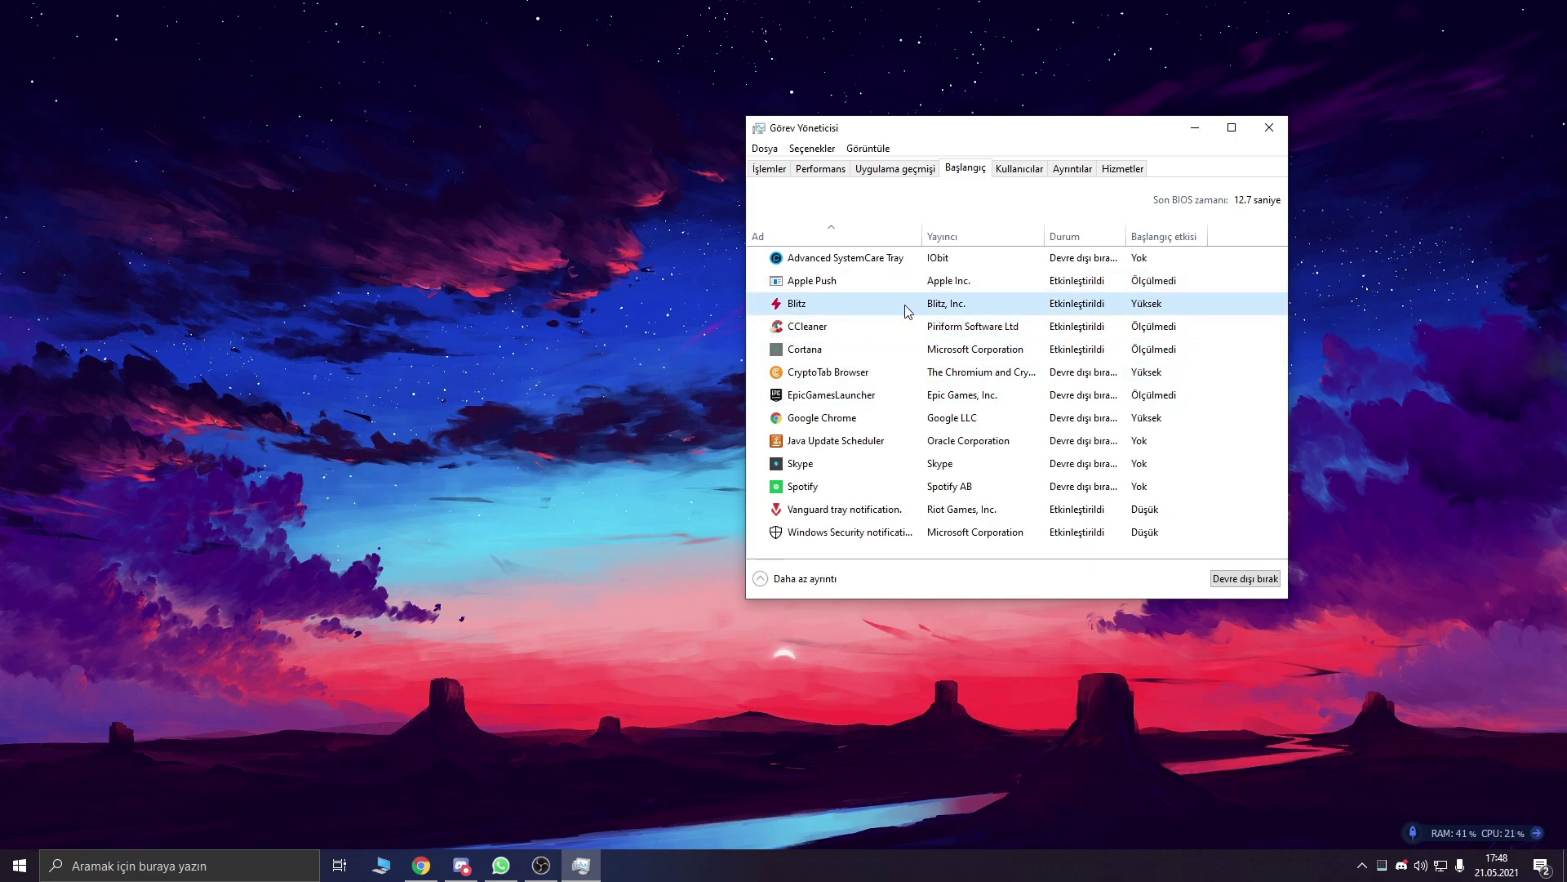
left_click(829, 485)
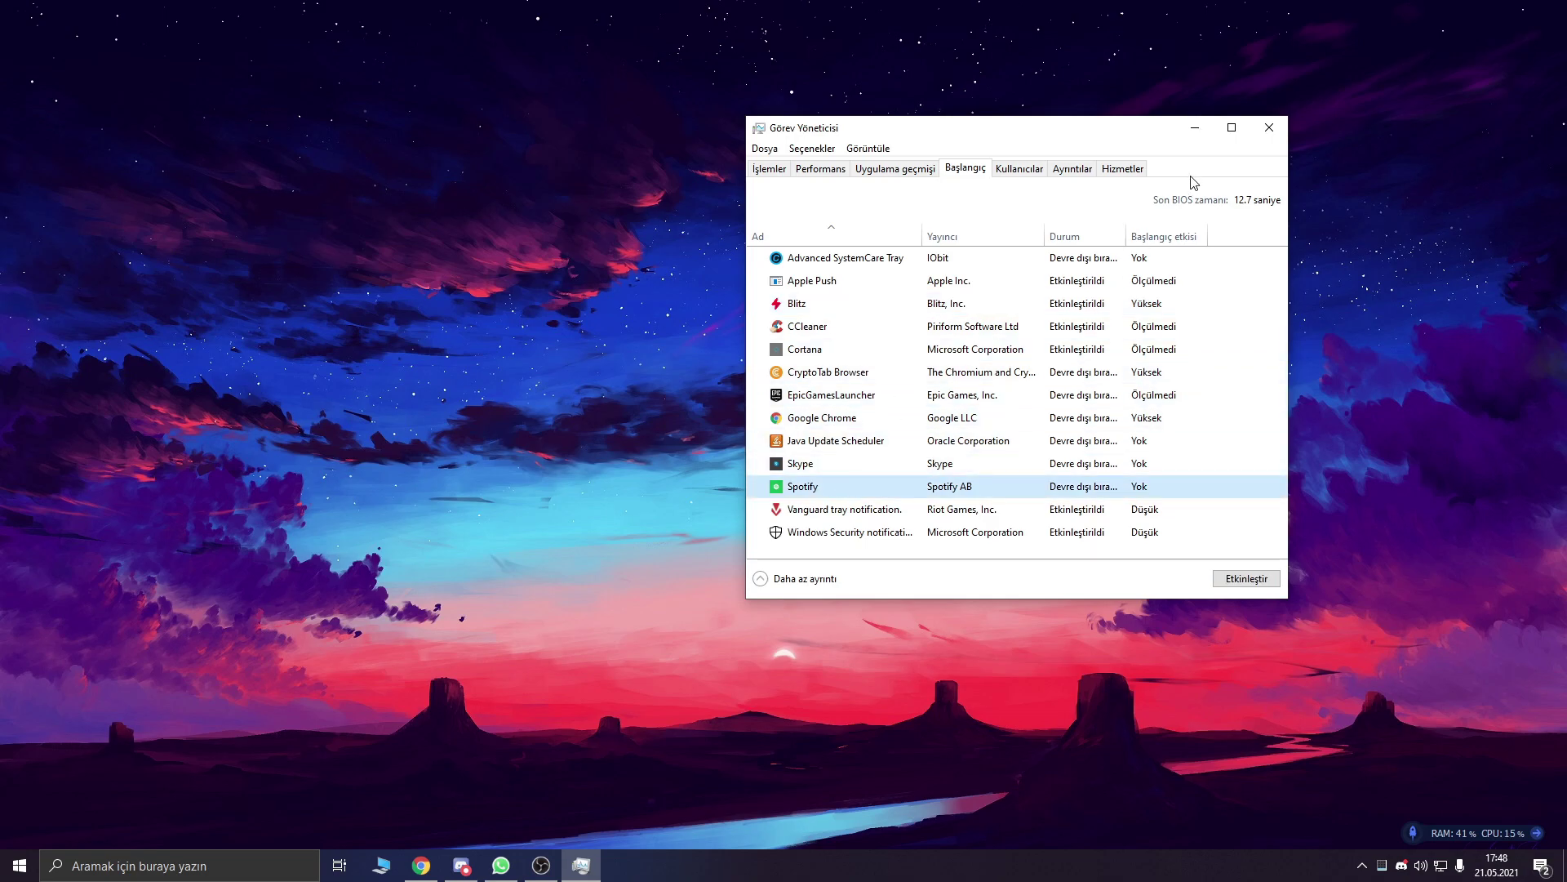
left_click(1263, 145)
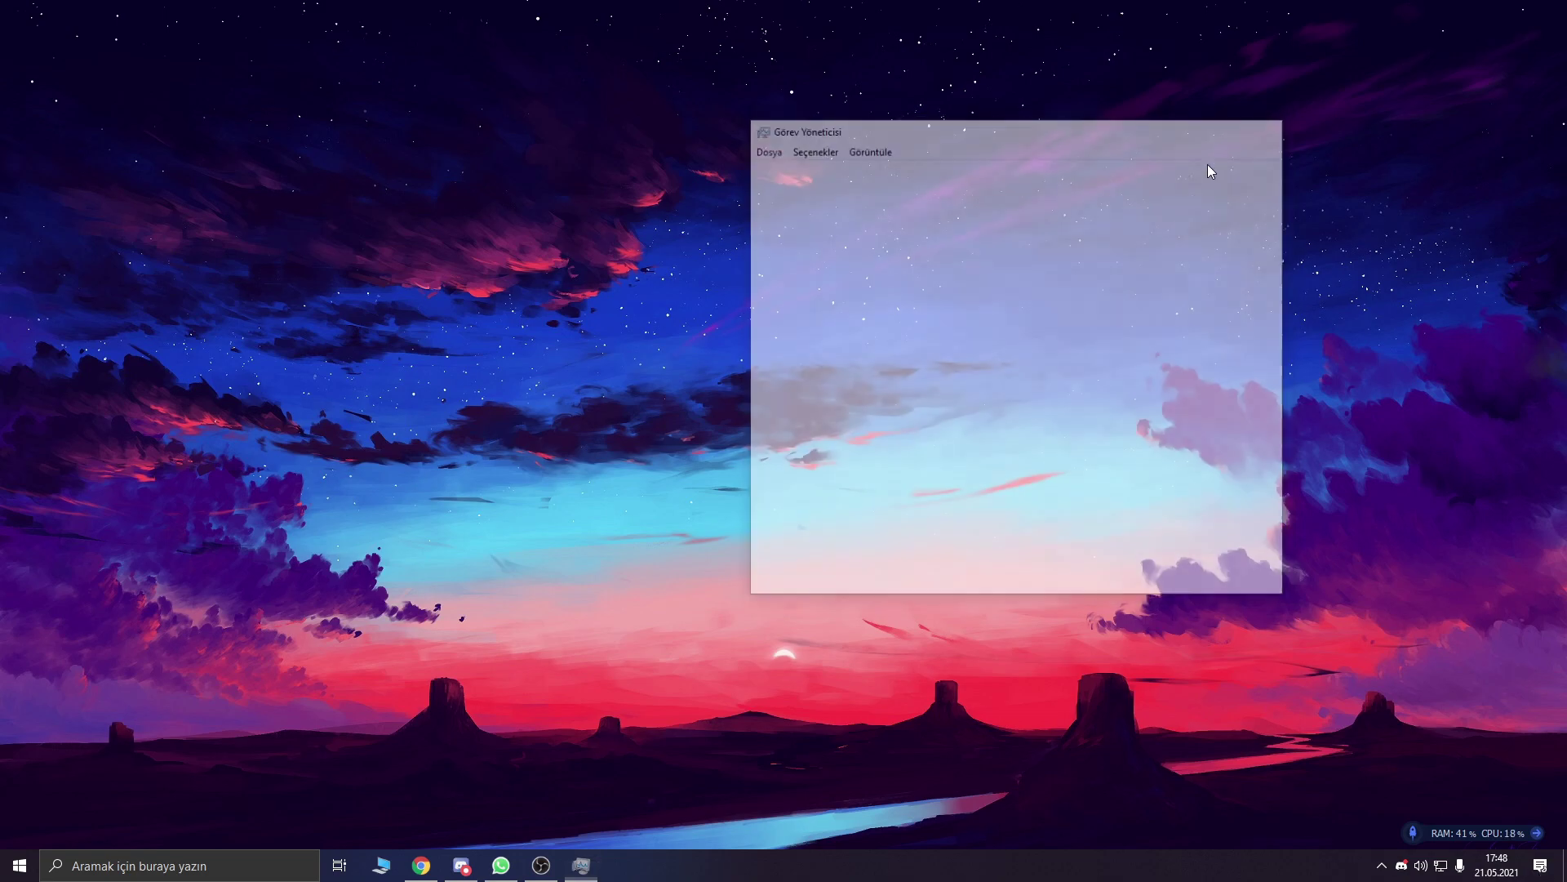